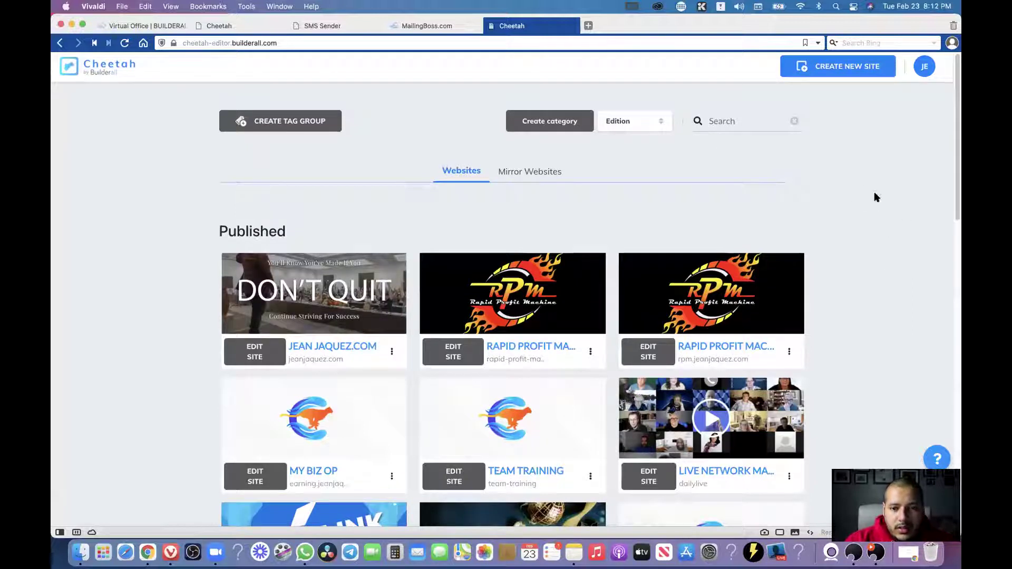
Open the live MLM Webinar Replay page and highlight its headline and invitation line.
scroll(890, 226, "down", 3)
scroll(571, 370, "down", 3)
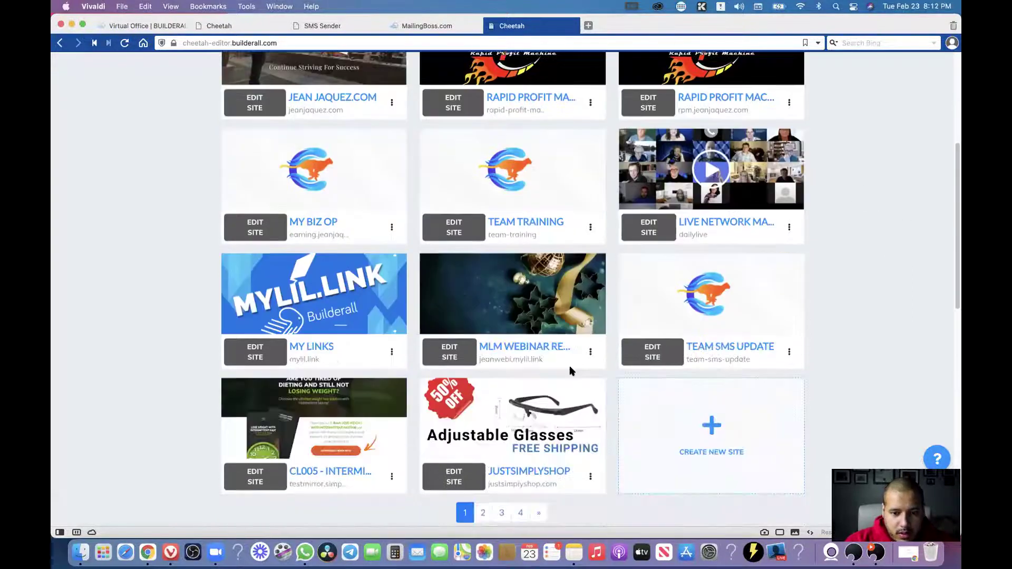
left_click(544, 348)
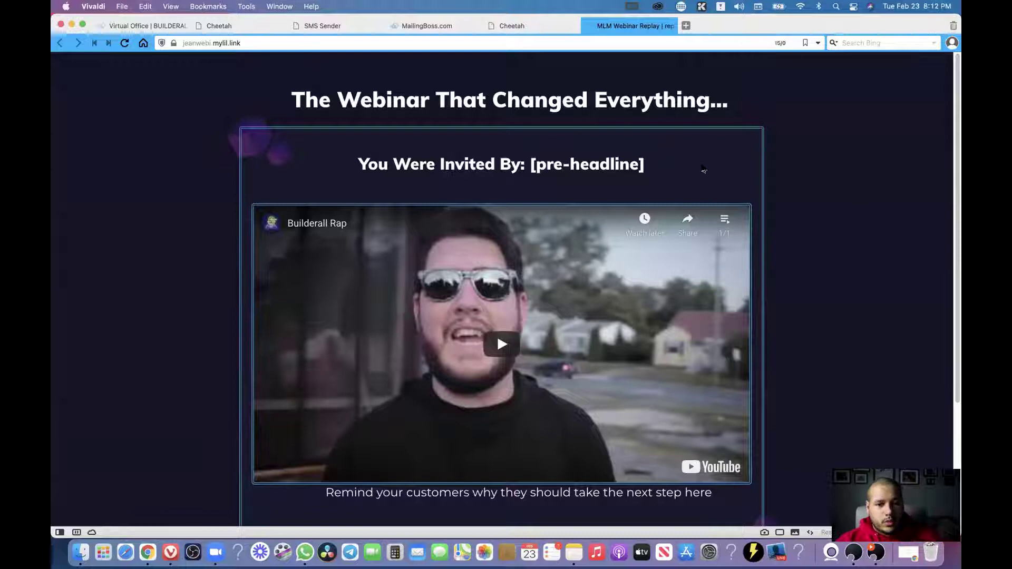
left_click_drag(295, 100, 731, 103)
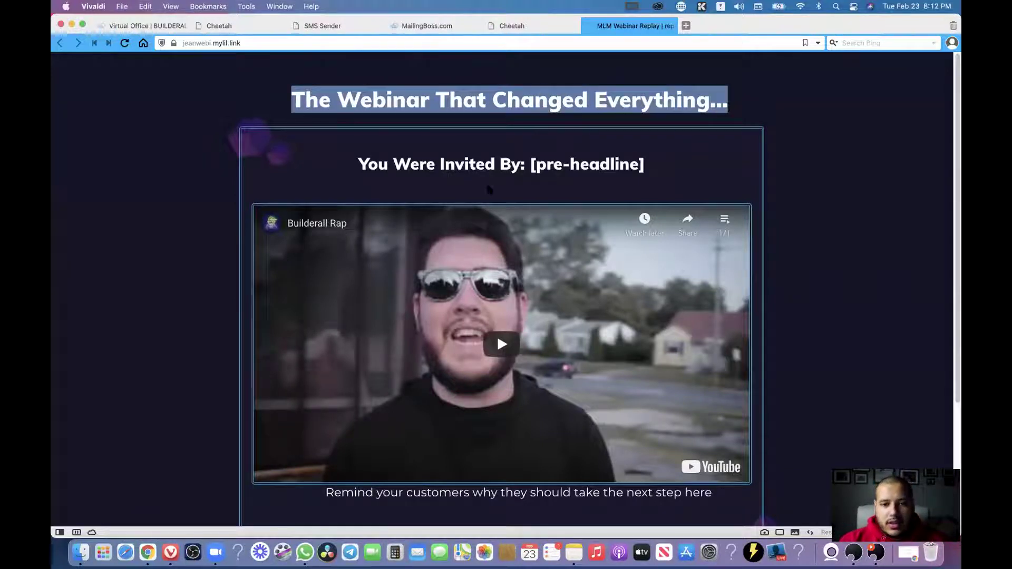
left_click_drag(367, 168, 565, 166)
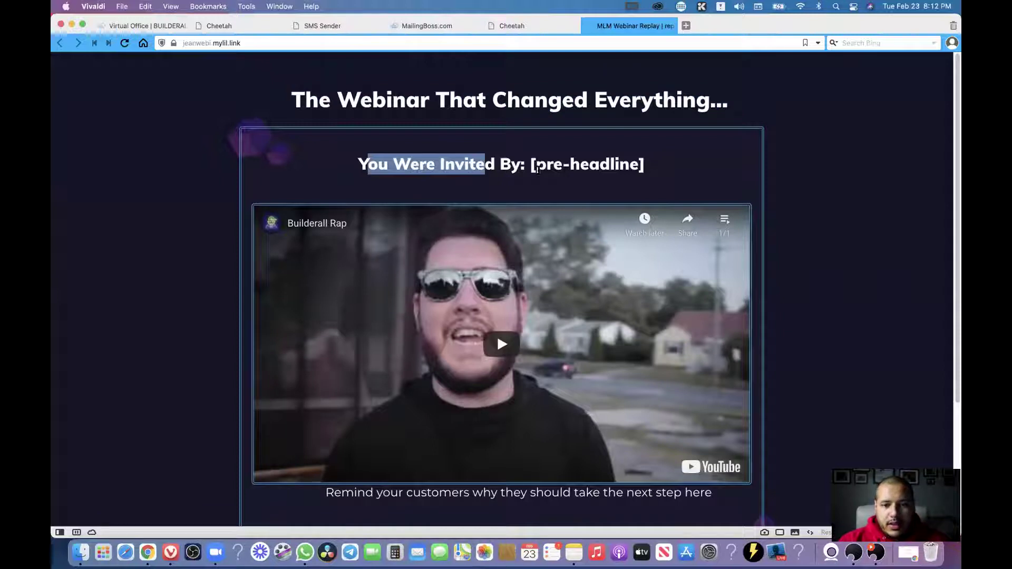
left_click(537, 168)
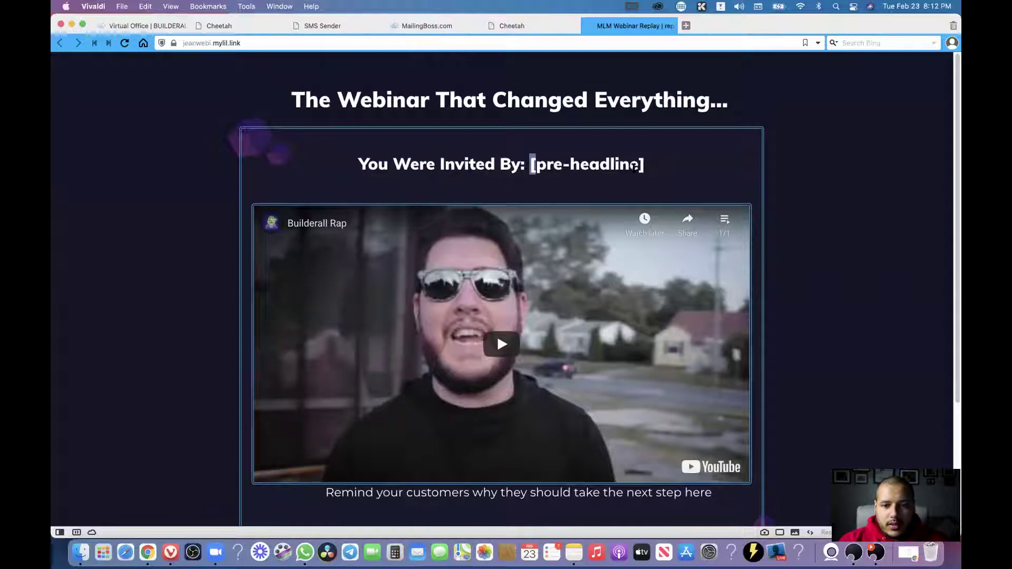
Highlight the [pre-headline] placeholder in the 'You Were Invited By' line.
double_click(533, 165)
double_click(641, 165)
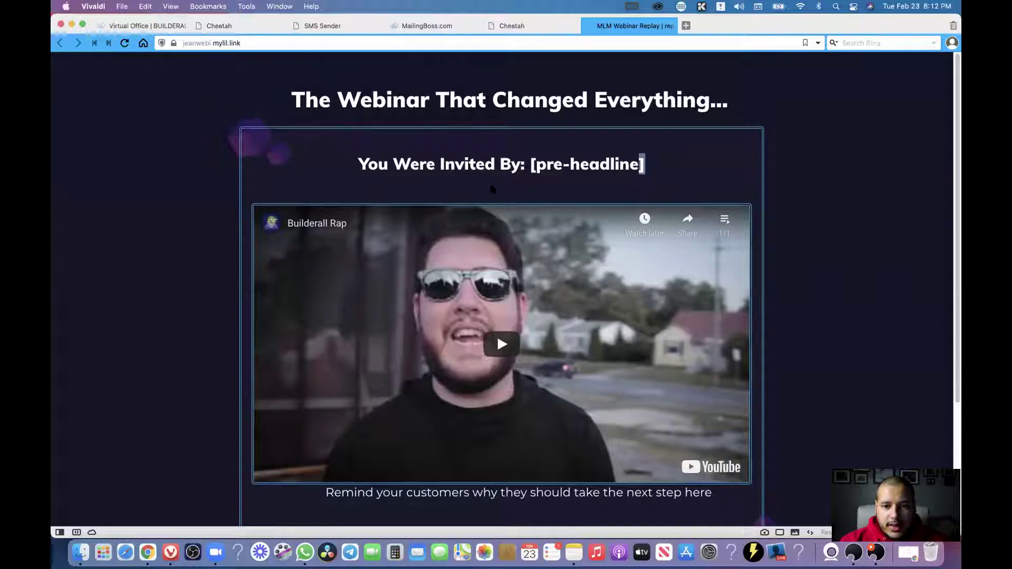
left_click_drag(536, 166, 638, 167)
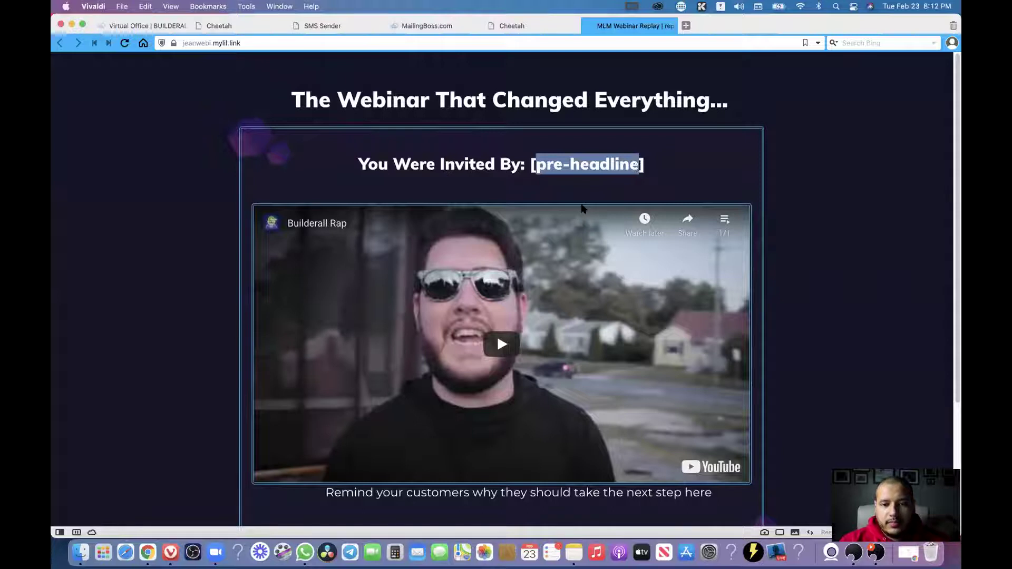
scroll(582, 211, "down", 5)
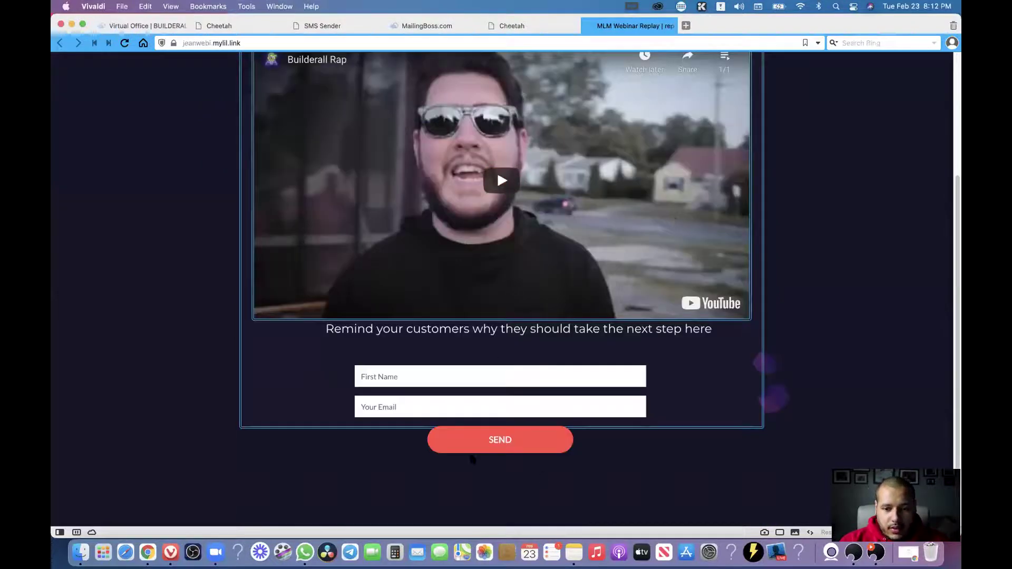
scroll(543, 264, "up", 5)
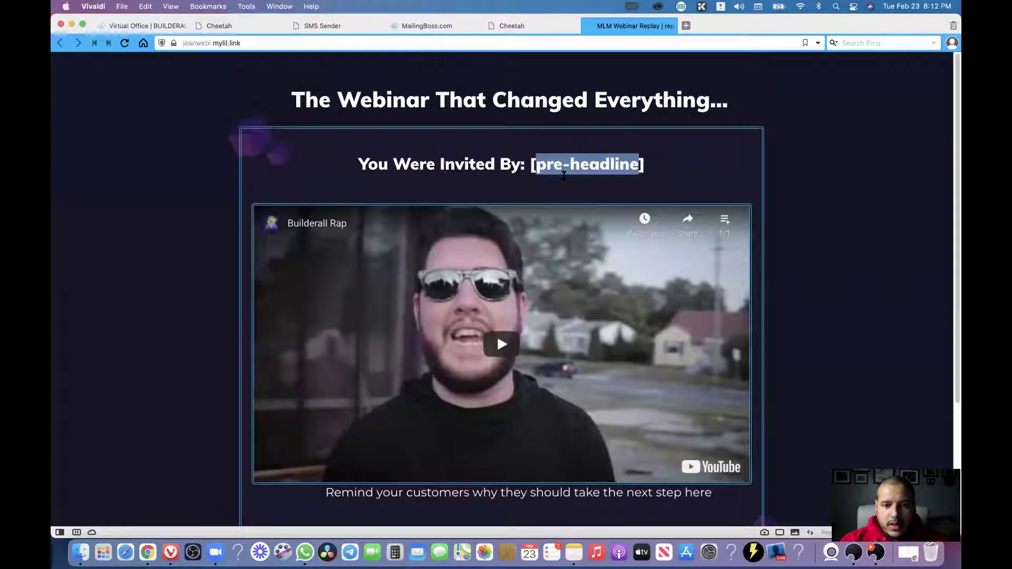
left_click(714, 167)
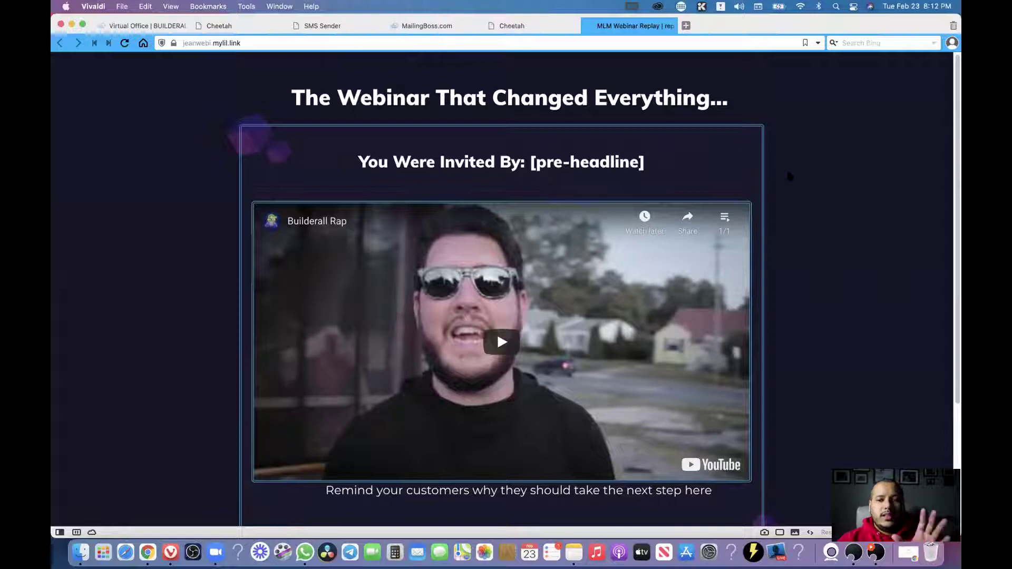
scroll(789, 176, "down", 5)
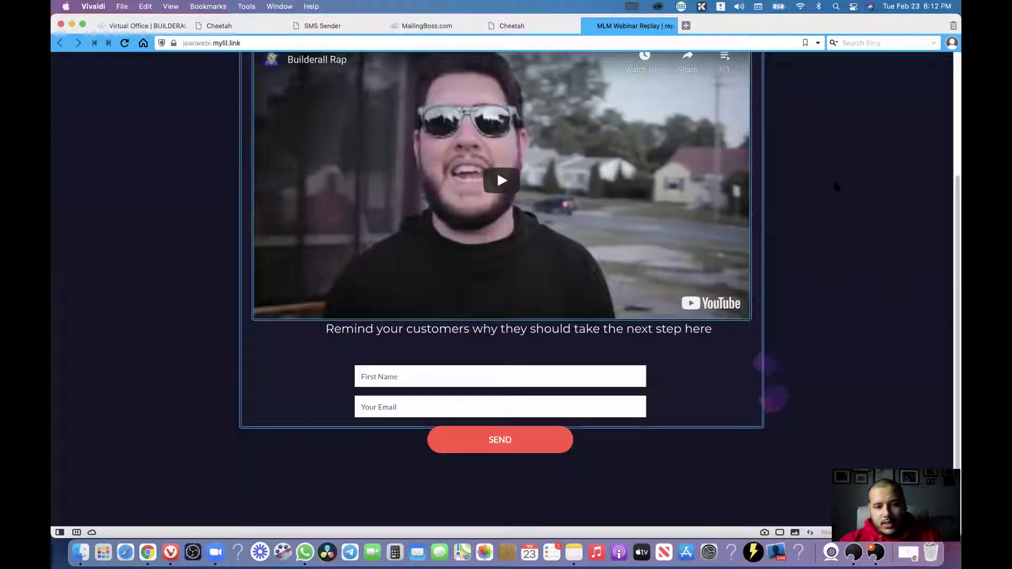
scroll(836, 187, "up", 5)
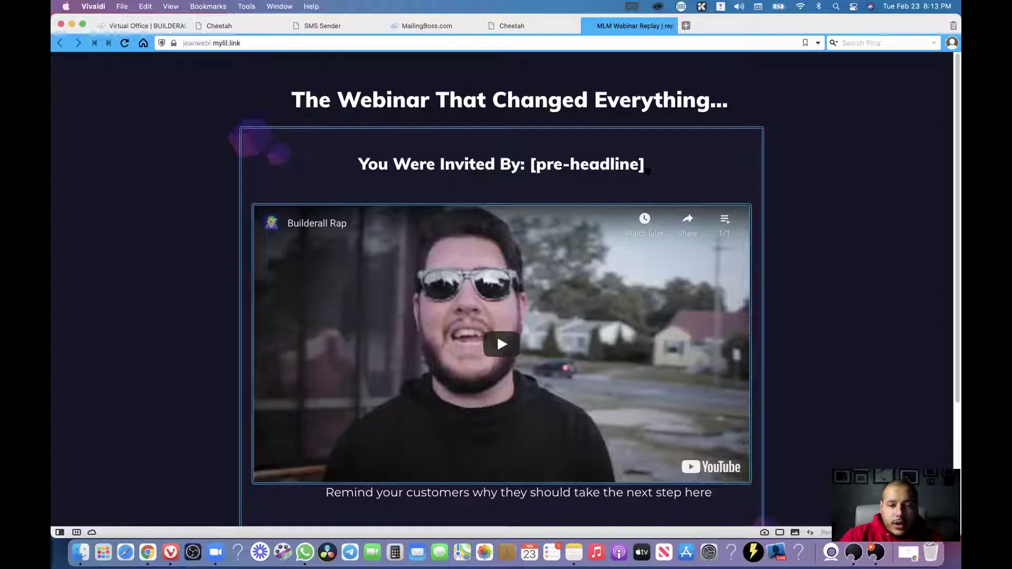
mouse_move(651, 172)
left_mouse_down()
mouse_move(532, 164)
mouse_move(646, 167)
left_mouse_up()
left_click(533, 166)
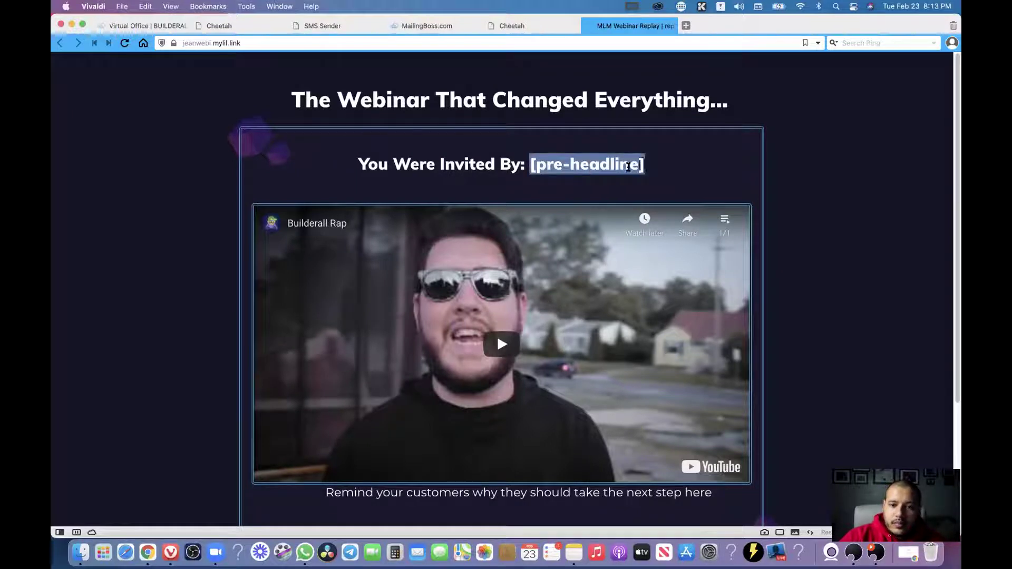
left_click(491, 167)
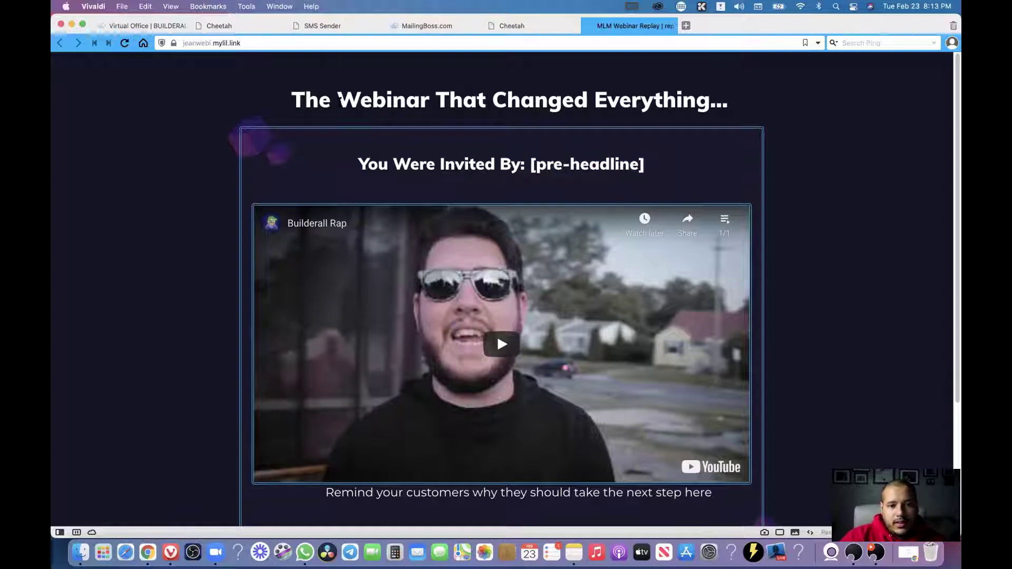
double_click(374, 100)
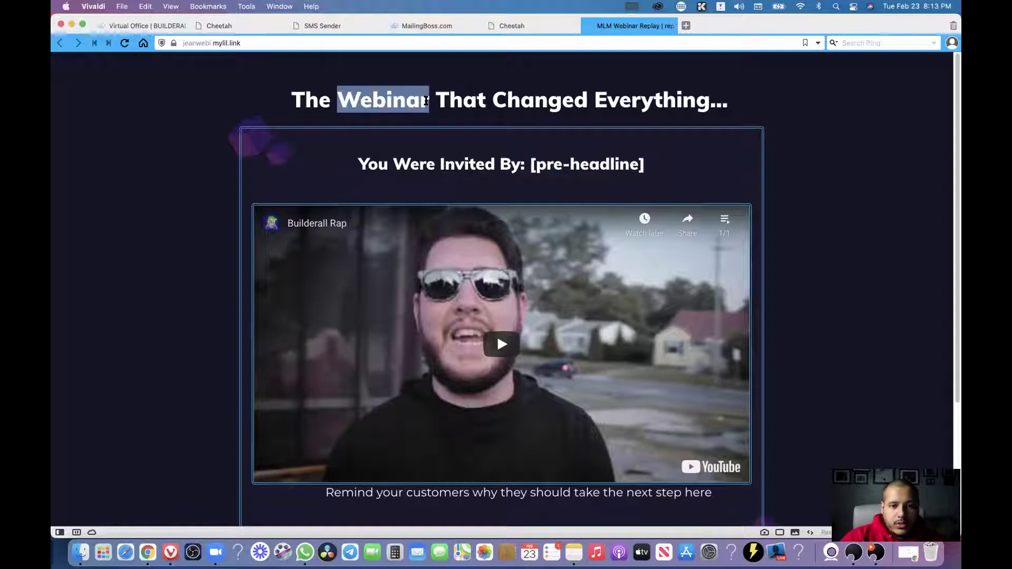
left_click_drag(337, 100, 719, 116)
left_click(715, 111)
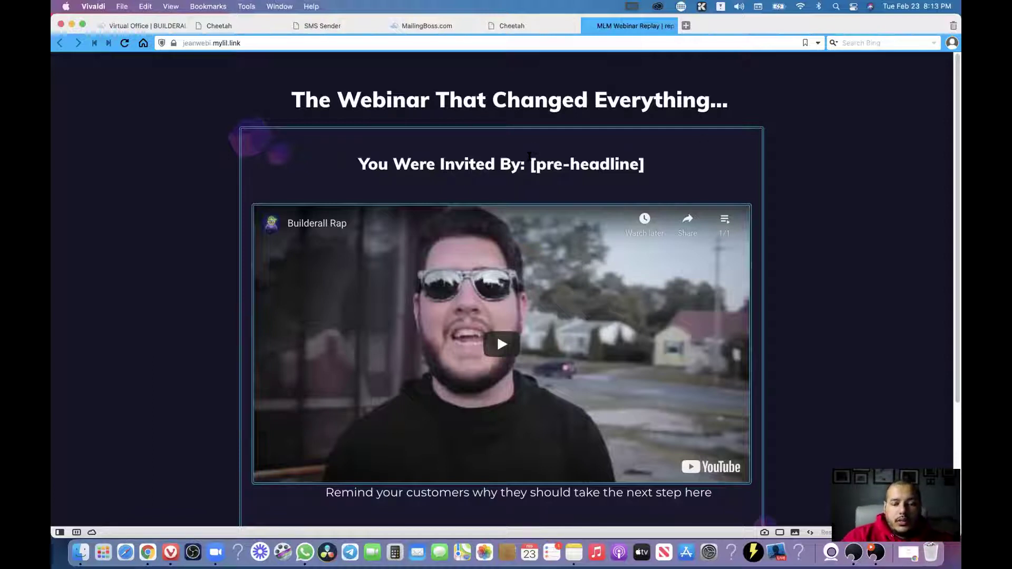
left_click_drag(433, 101, 337, 104)
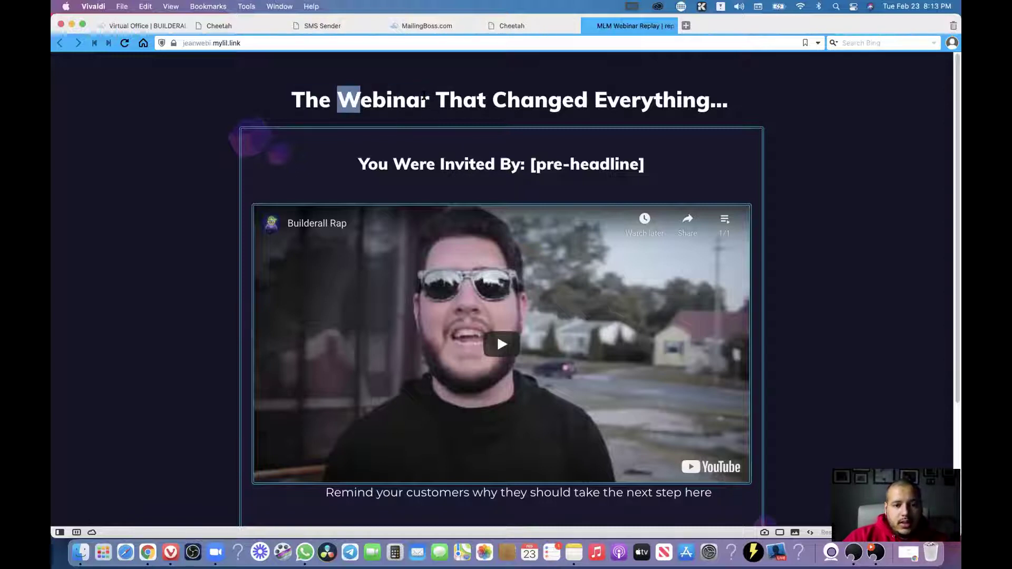
left_click_drag(357, 169, 488, 180)
left_click(608, 167)
left_click(368, 174)
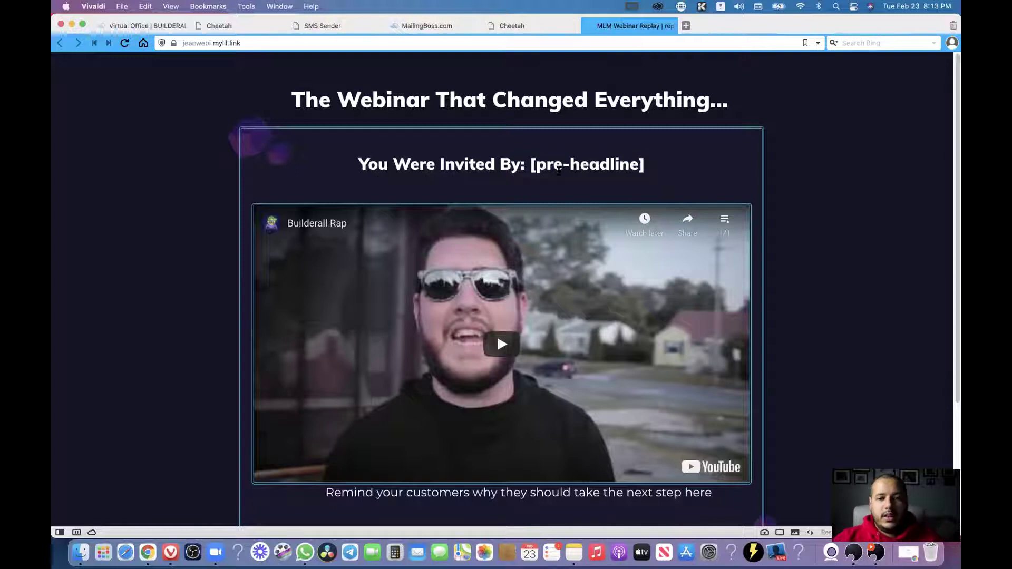
left_click_drag(527, 170, 602, 203)
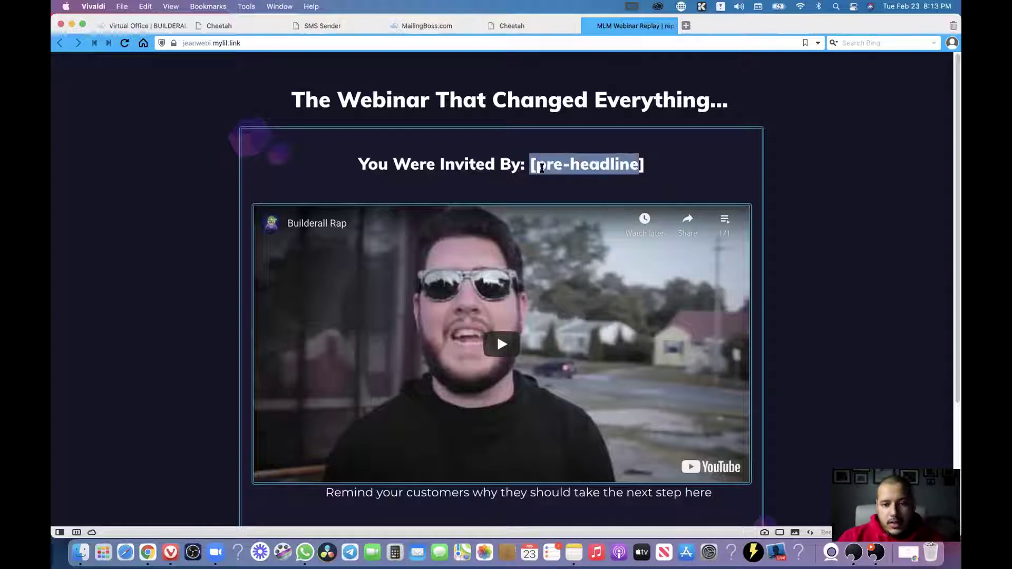
left_click_drag(563, 167, 654, 169)
left_click(647, 168)
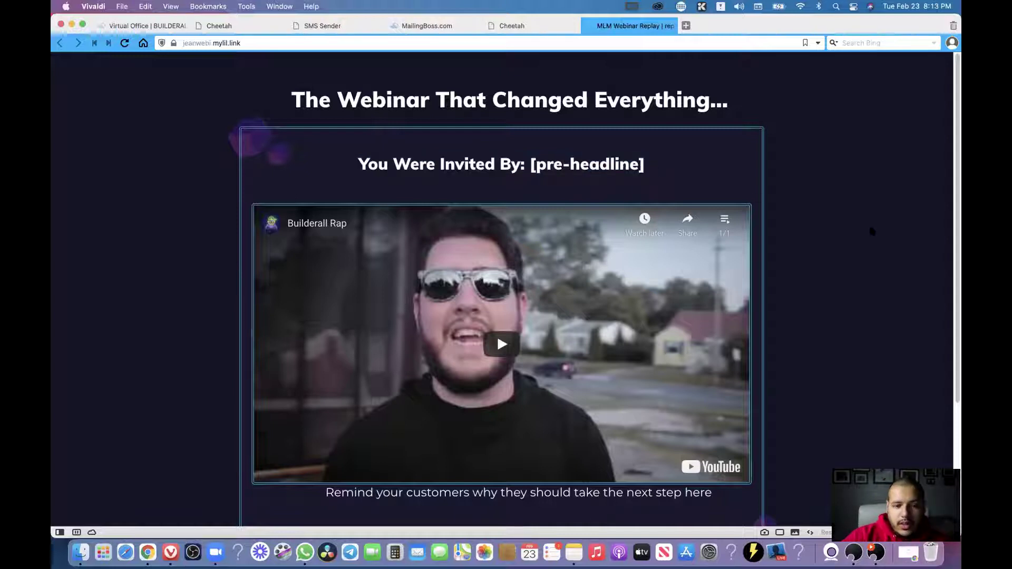
scroll(873, 232, "down", 5)
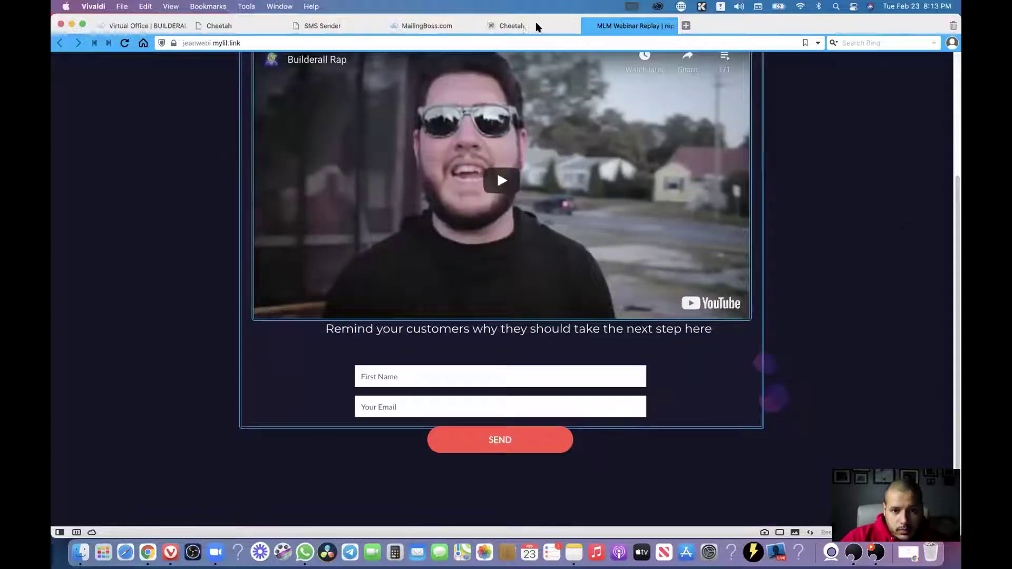
scroll(693, 160, "up", 1)
scroll(692, 160, "up", 3)
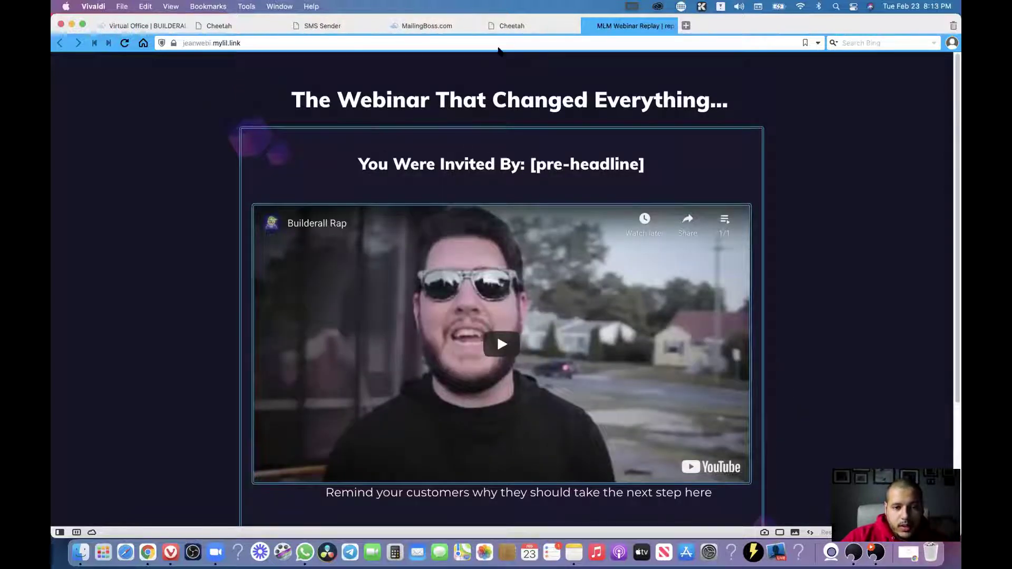
mouse_move(512, 22)
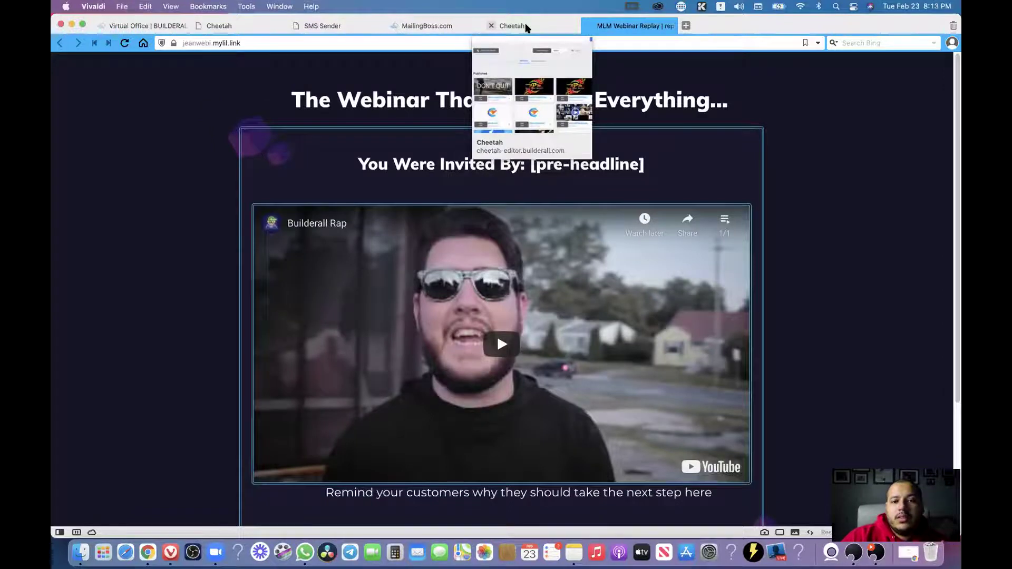
Open the mirror copy of the webinar replay page from the Mirror Websites list.
left_click(526, 27)
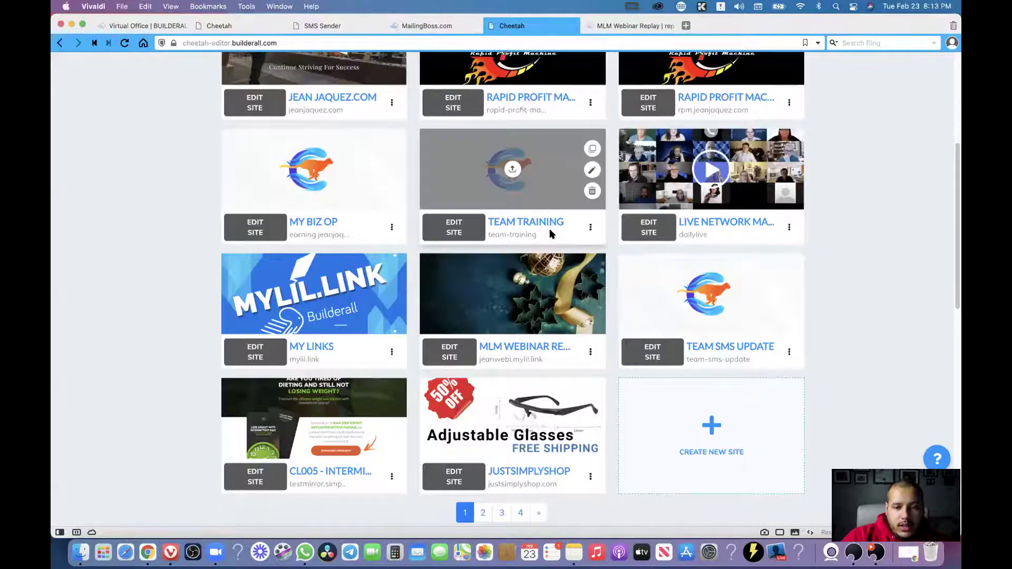
scroll(548, 232, "up", 5)
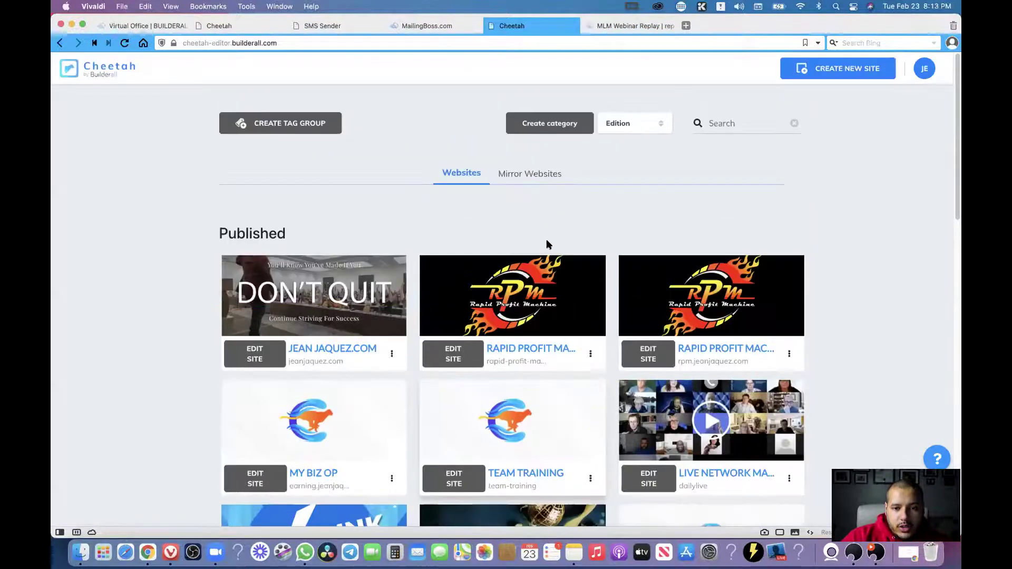
left_click(538, 180)
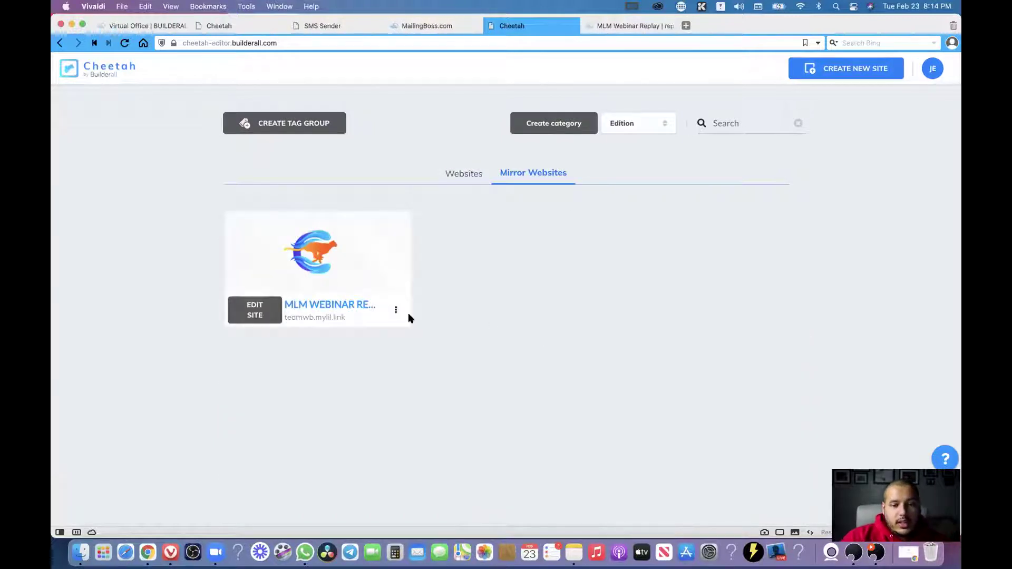
left_click(339, 306)
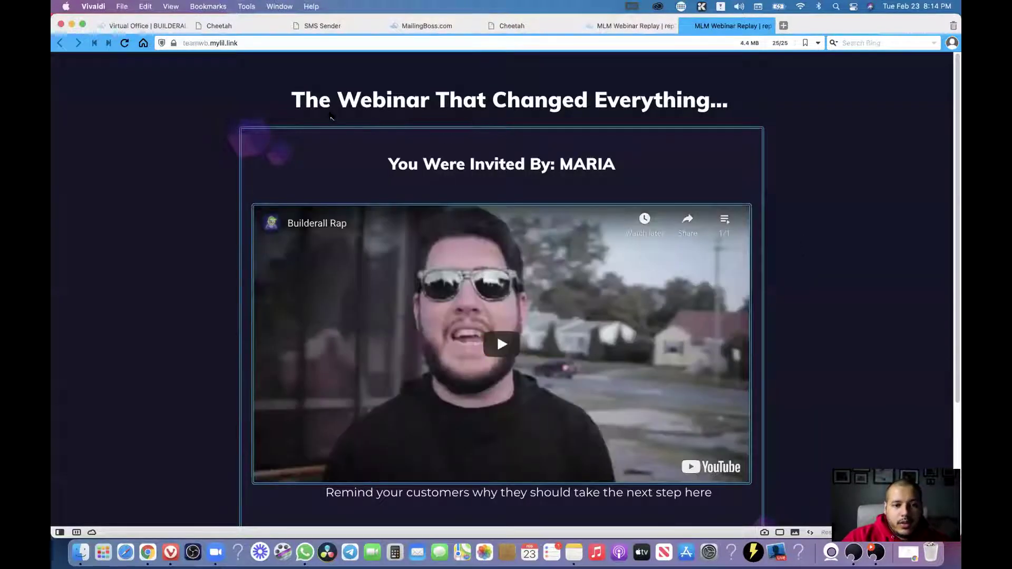
Select the inviter's name that replaced the placeholder, then return to the Cheetah dashboard.
left_click_drag(635, 168, 577, 168)
scroll(772, 177, "down", 3)
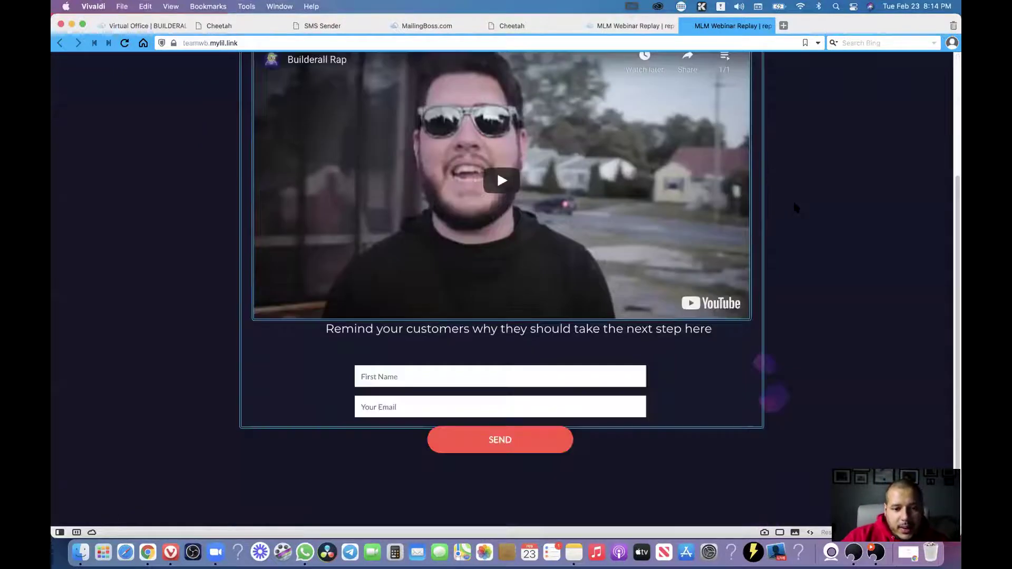
scroll(786, 206, "up", 3)
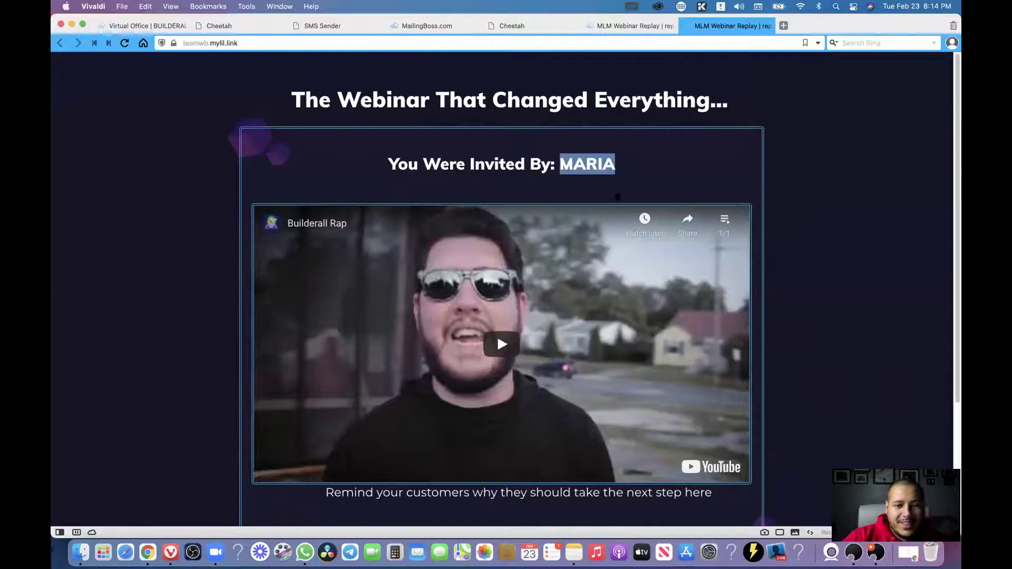
left_click_drag(622, 173, 554, 167)
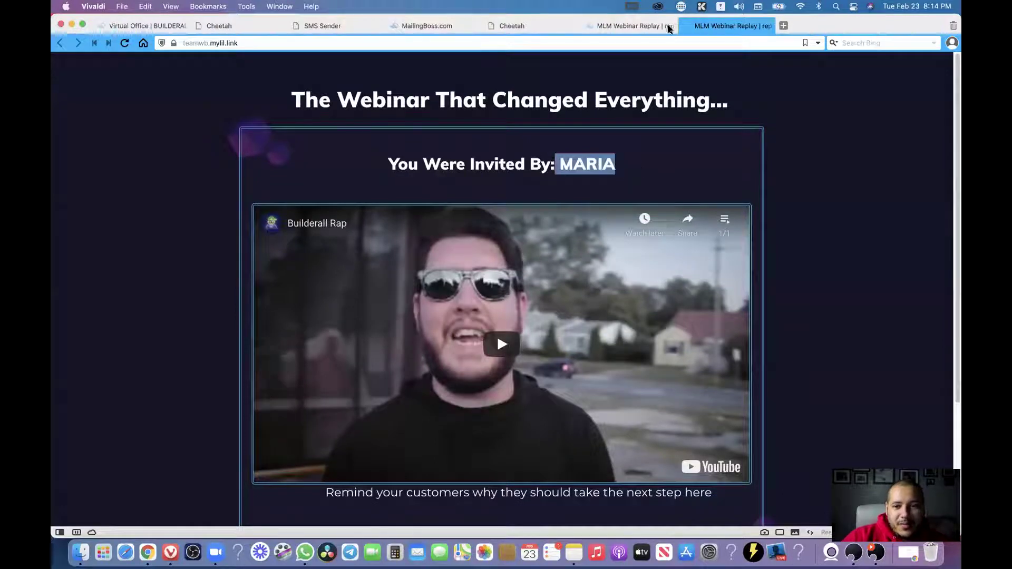
left_click(512, 26)
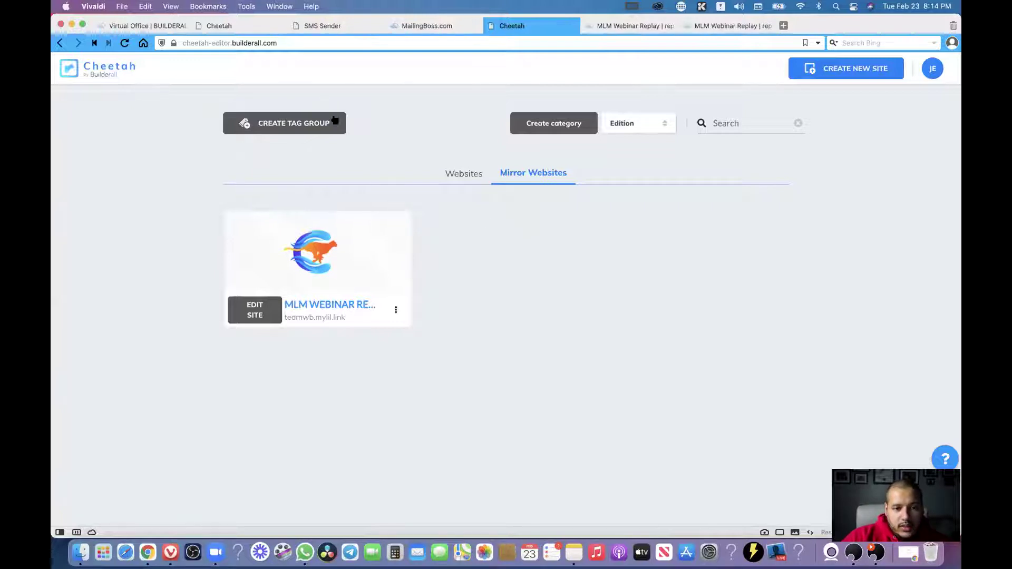
Open the tag groups page, then start and cancel a new tag group.
left_click(289, 127)
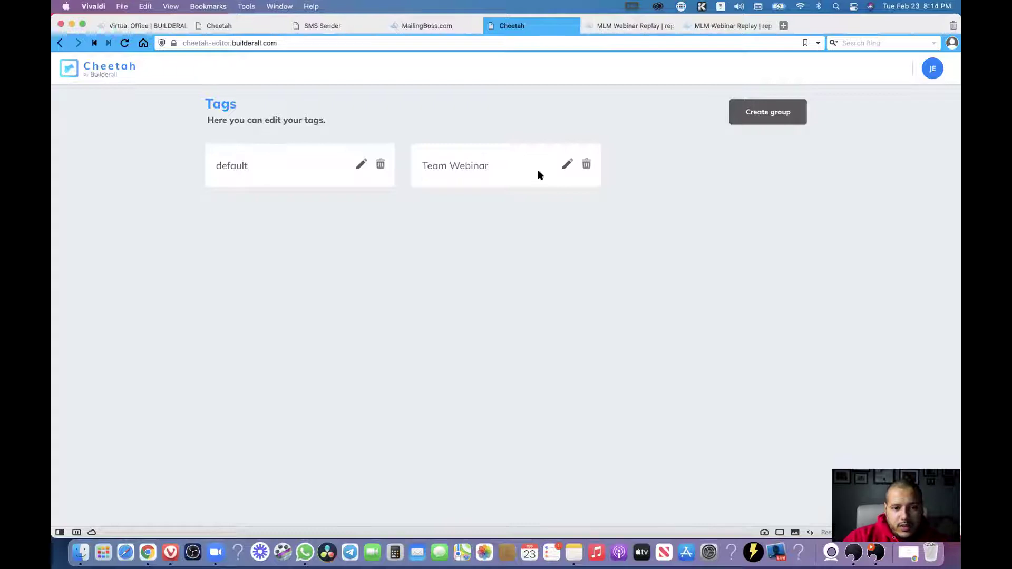
left_click_drag(401, 142, 512, 167)
left_click(488, 222)
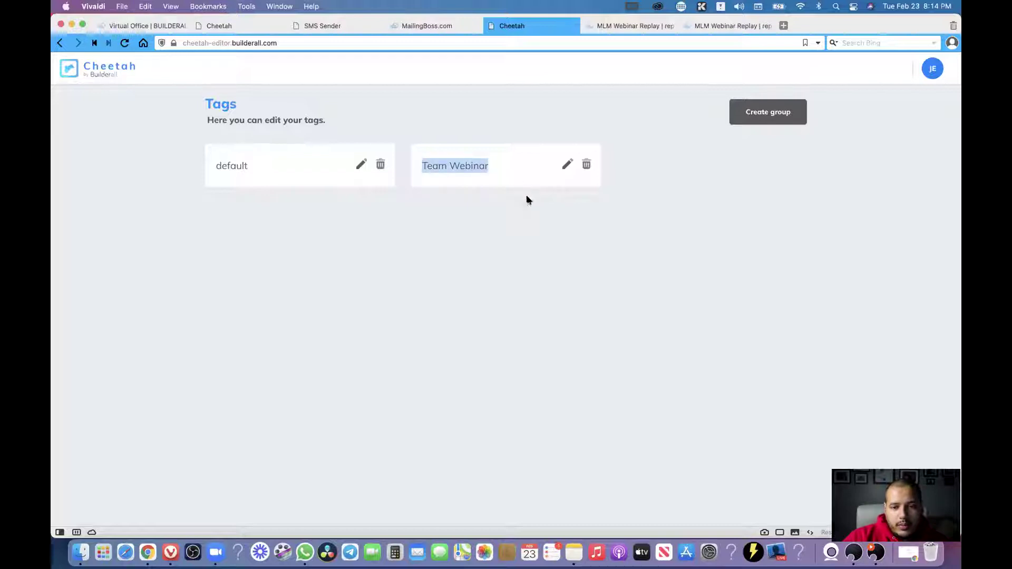
left_click(765, 119)
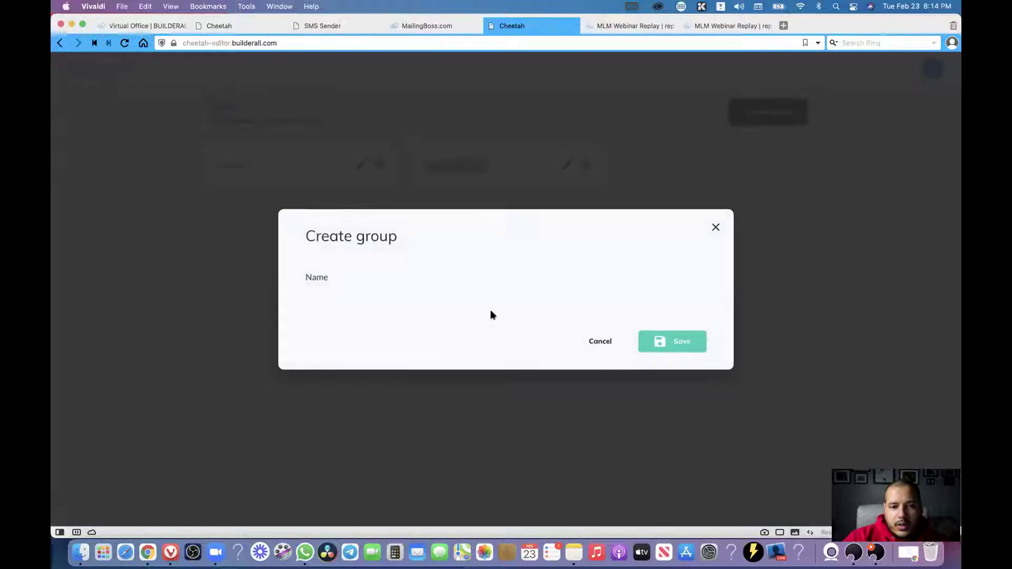
left_click(600, 340)
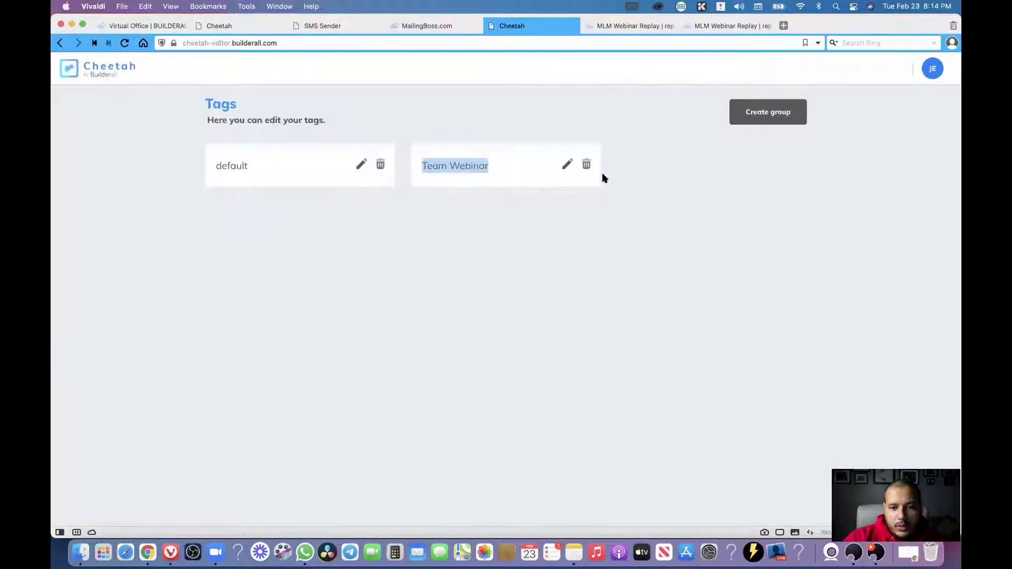
Review the Team Webinar group's pre-headline value and leave the editor without saving.
left_click(549, 174)
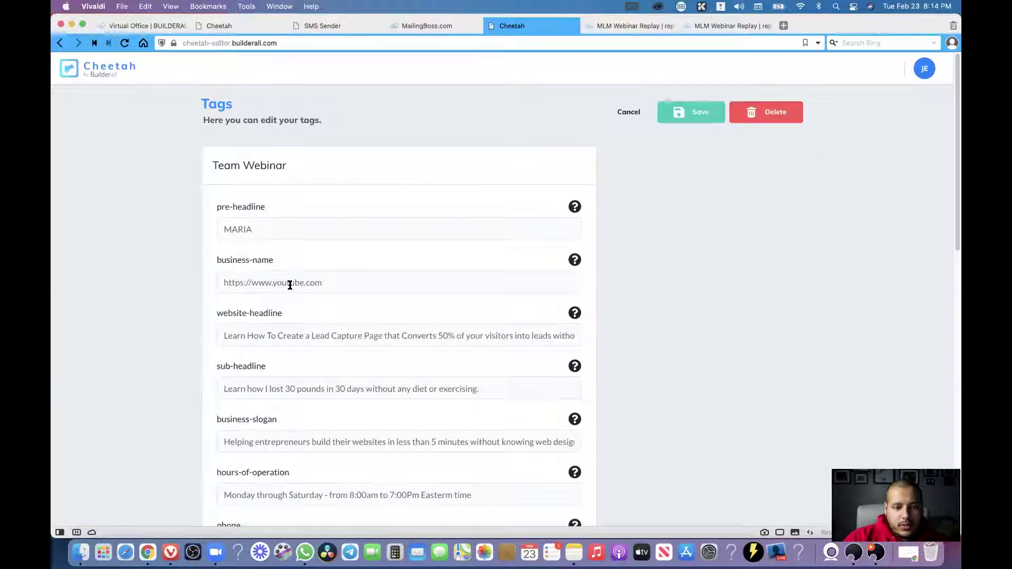
left_click(266, 231)
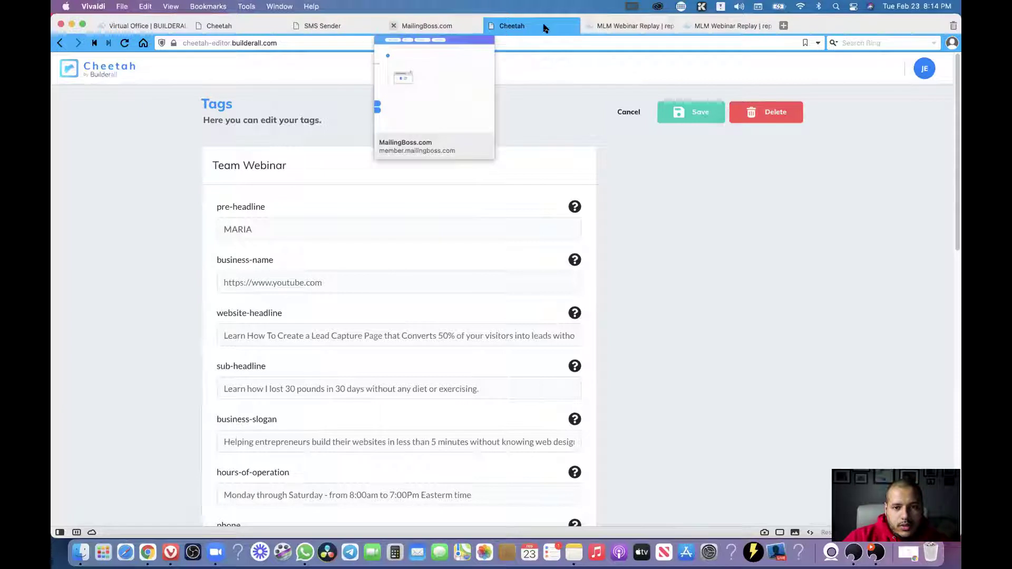
left_click(623, 117)
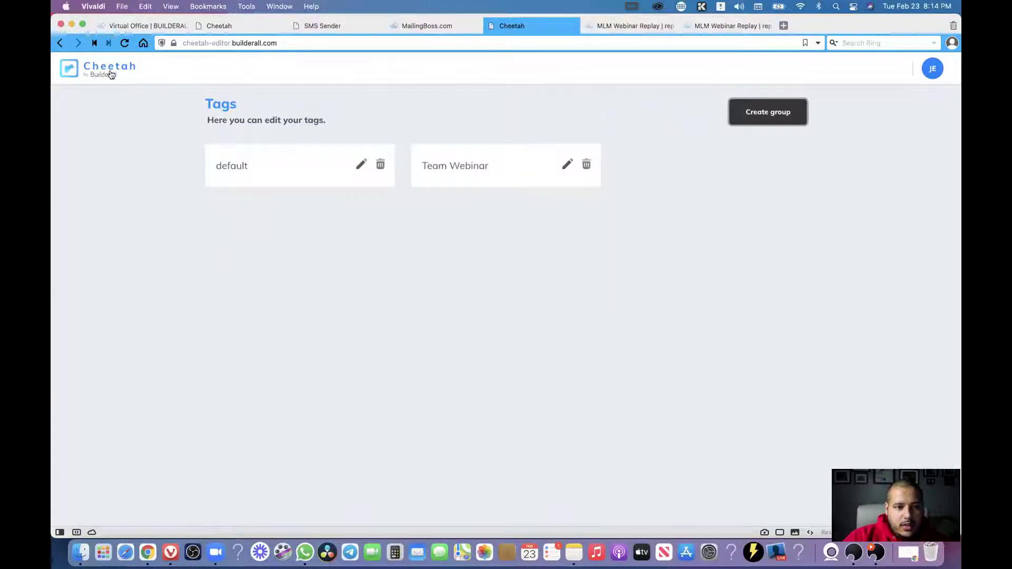
left_click(126, 71)
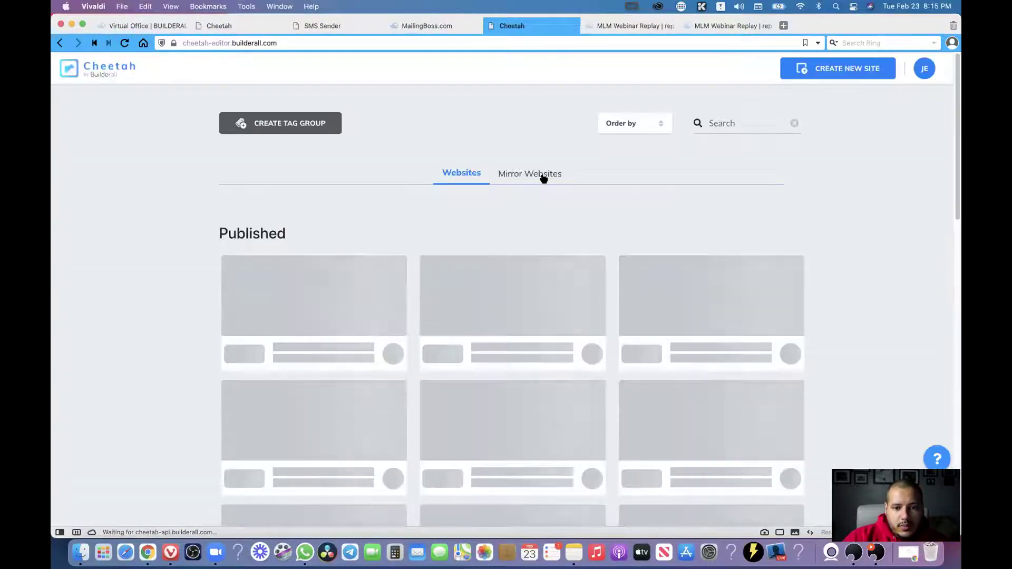
left_click(542, 175)
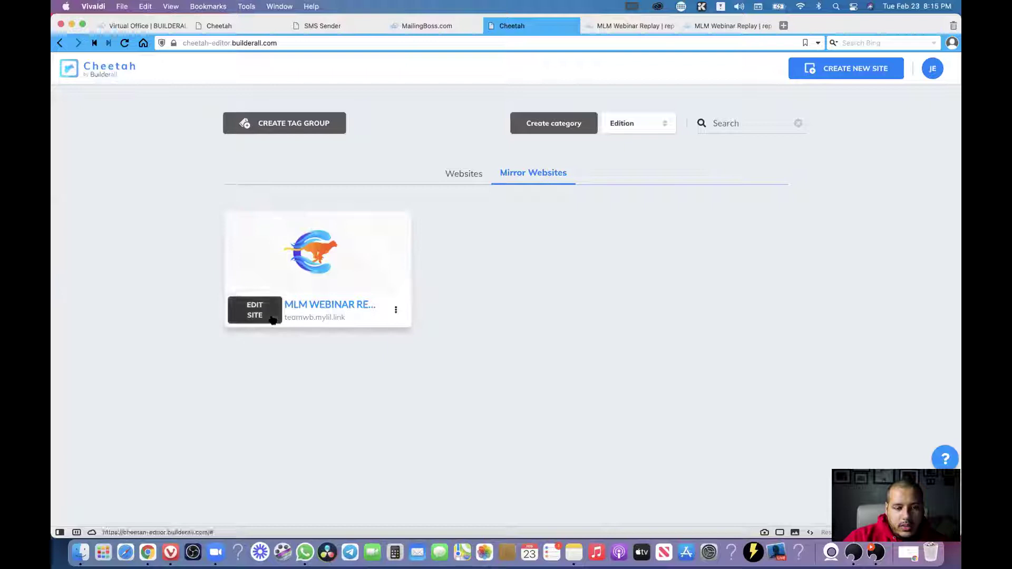
left_click(396, 313)
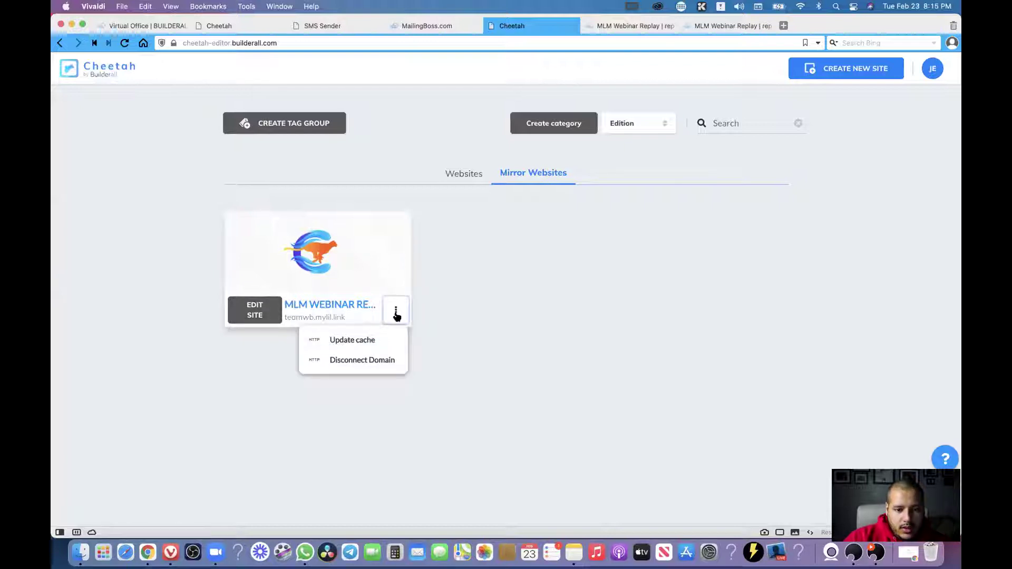
left_click(269, 315)
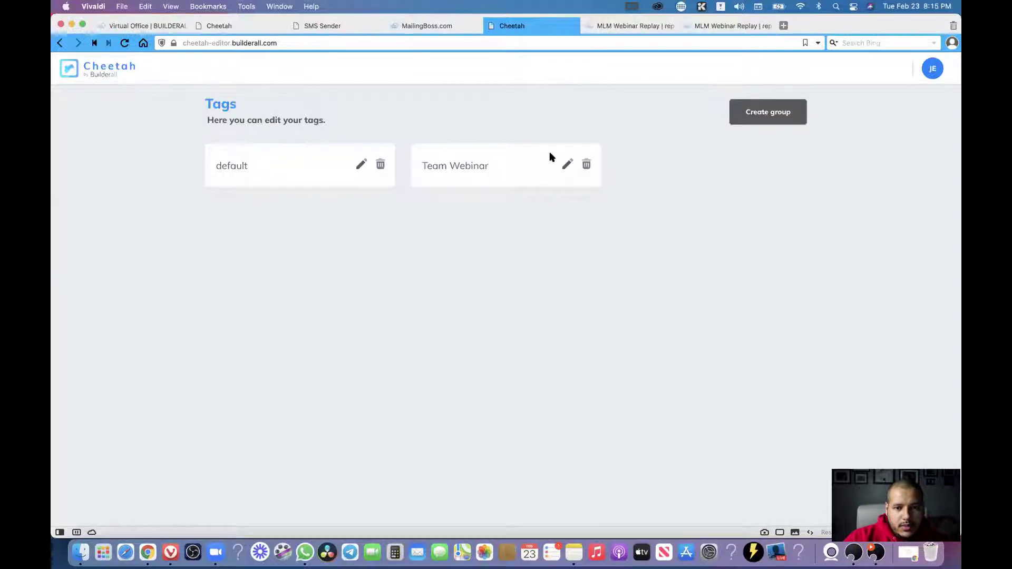
Replace the Team Webinar pre-headline value with 'Judy' and save the group.
left_click(567, 165)
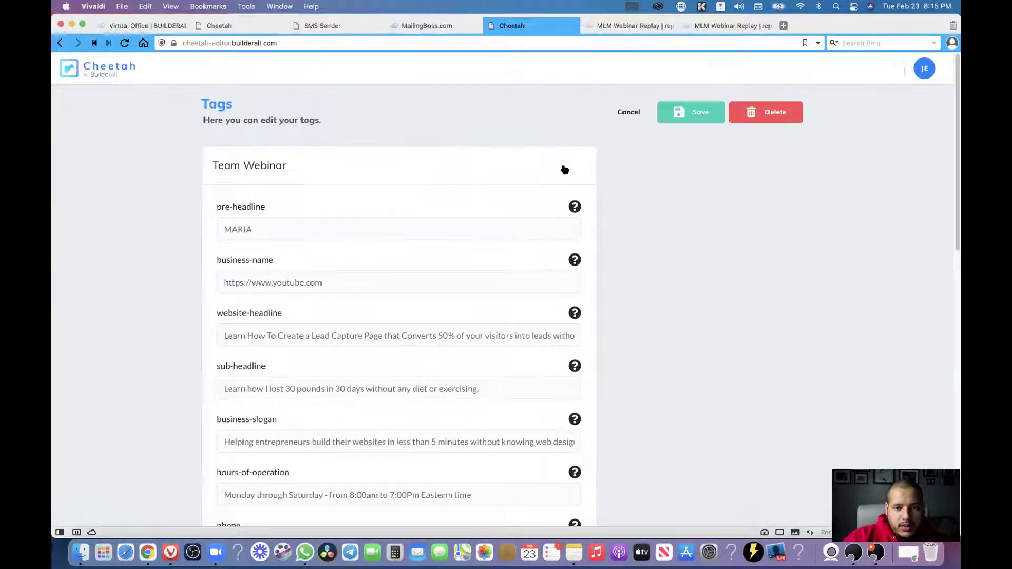
left_click_drag(300, 230, 195, 231)
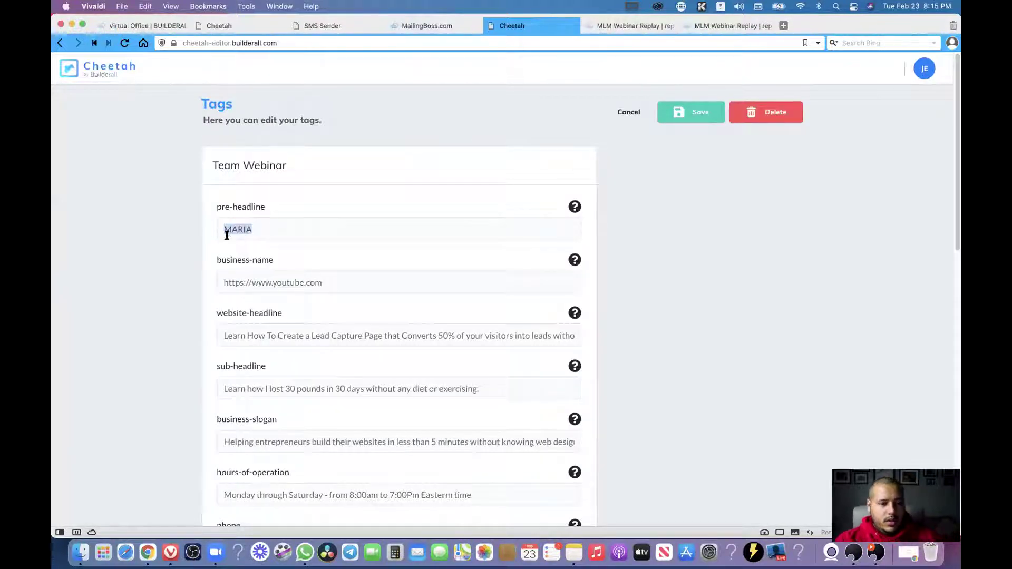
type("Attention all entrepreneurs in Central Florida looking for a new business opportunity")
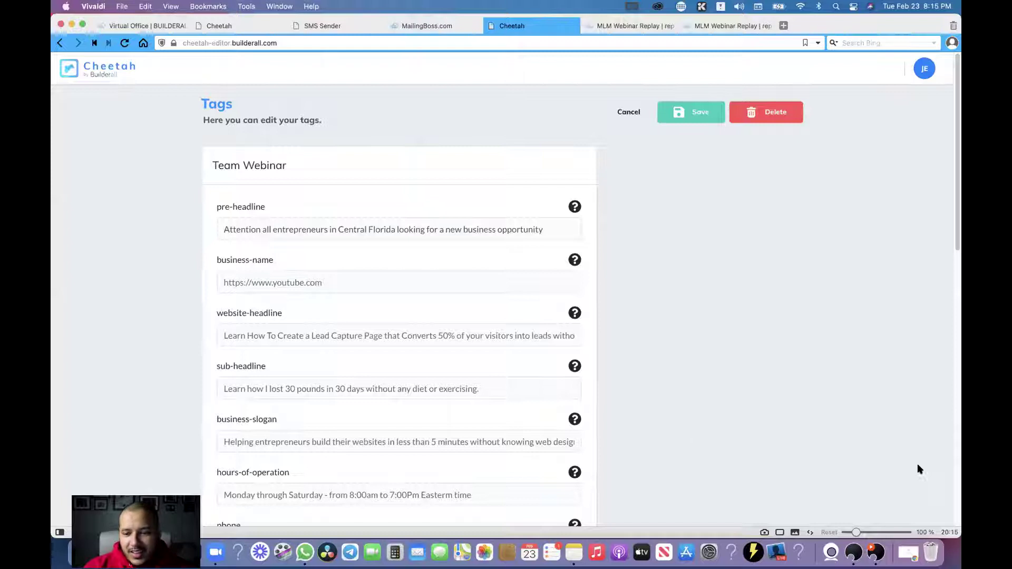
triple_click(297, 227)
type("Judy")
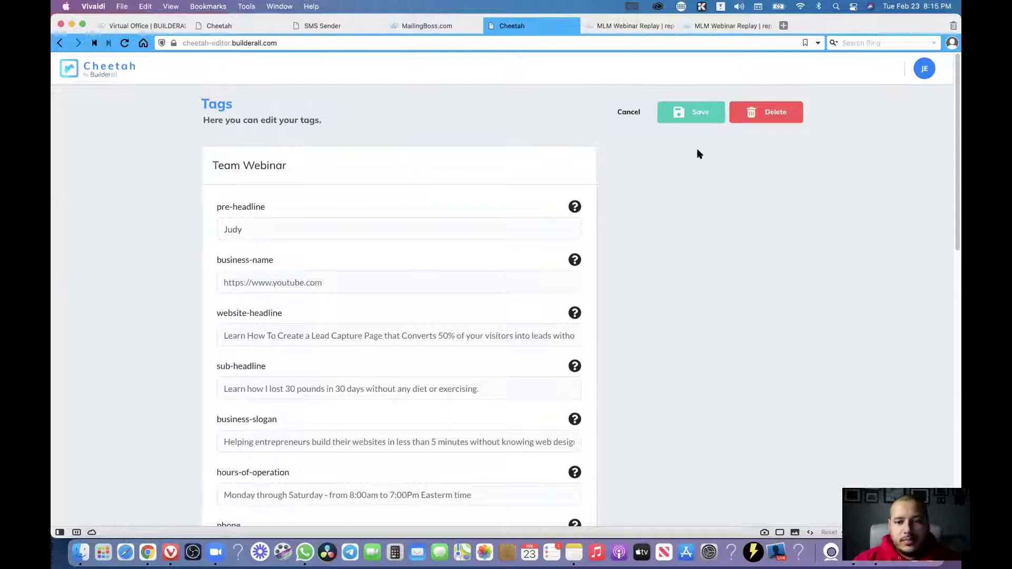
left_click(700, 110)
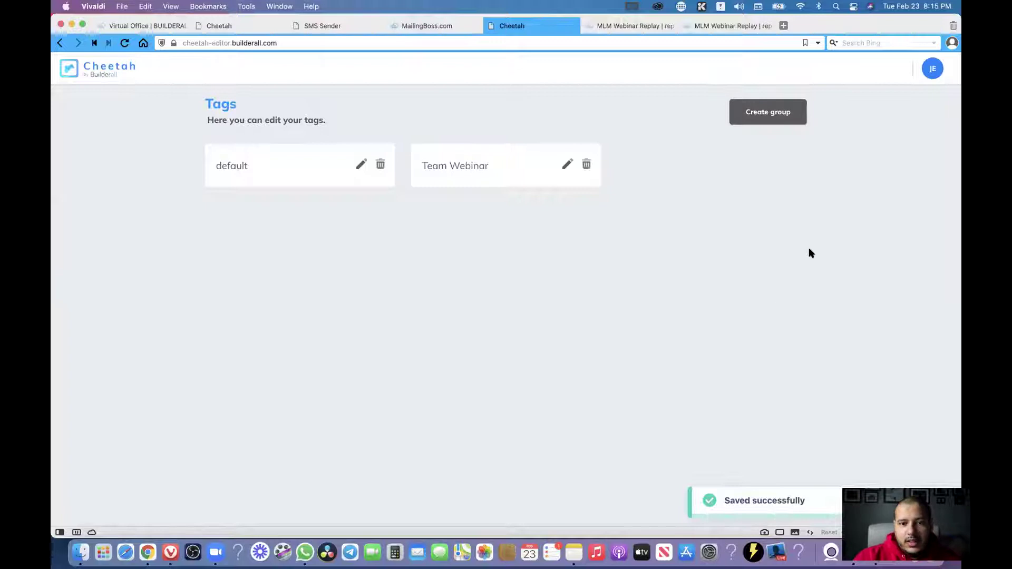
Run Update cache three times on the MLM Webinar Replay mirror site.
left_click(88, 69)
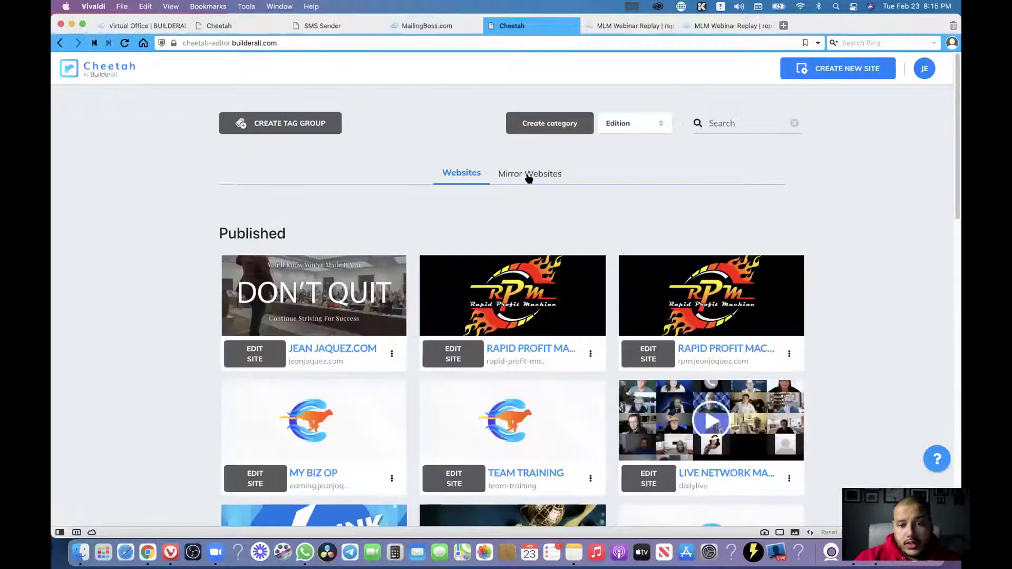
left_click(528, 176)
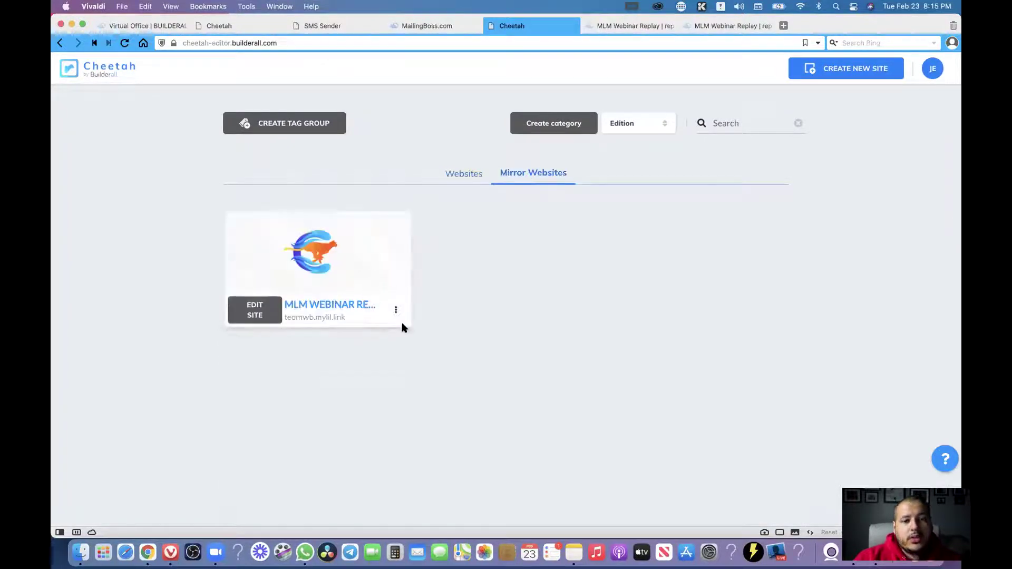
left_click(395, 312)
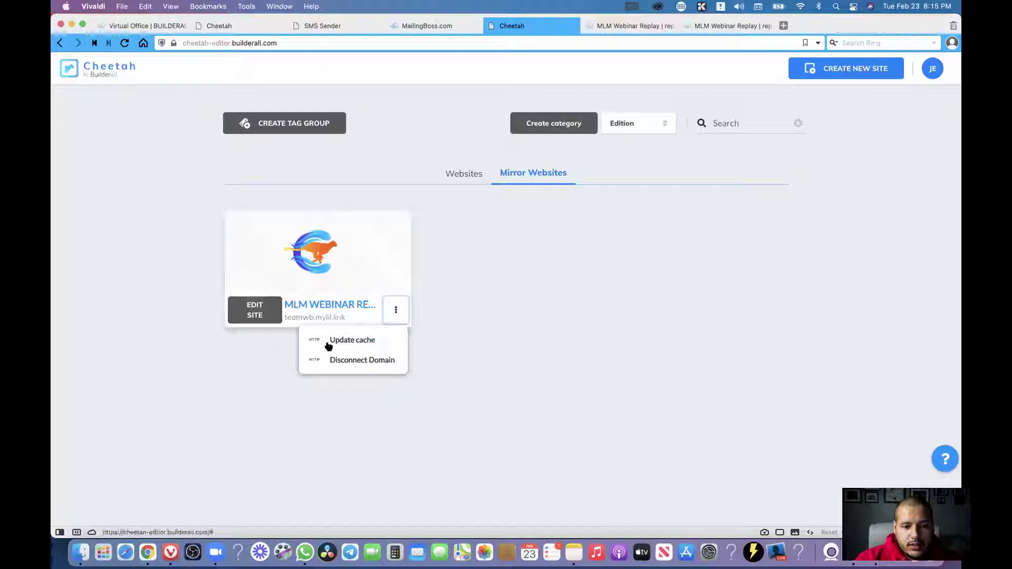
left_click(367, 341)
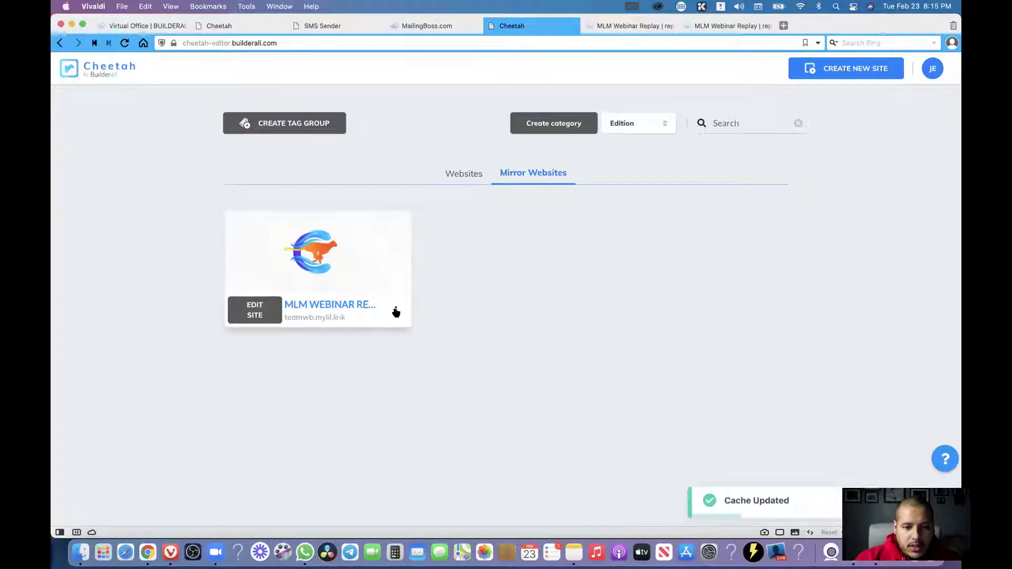
left_click(397, 311)
left_click(391, 339)
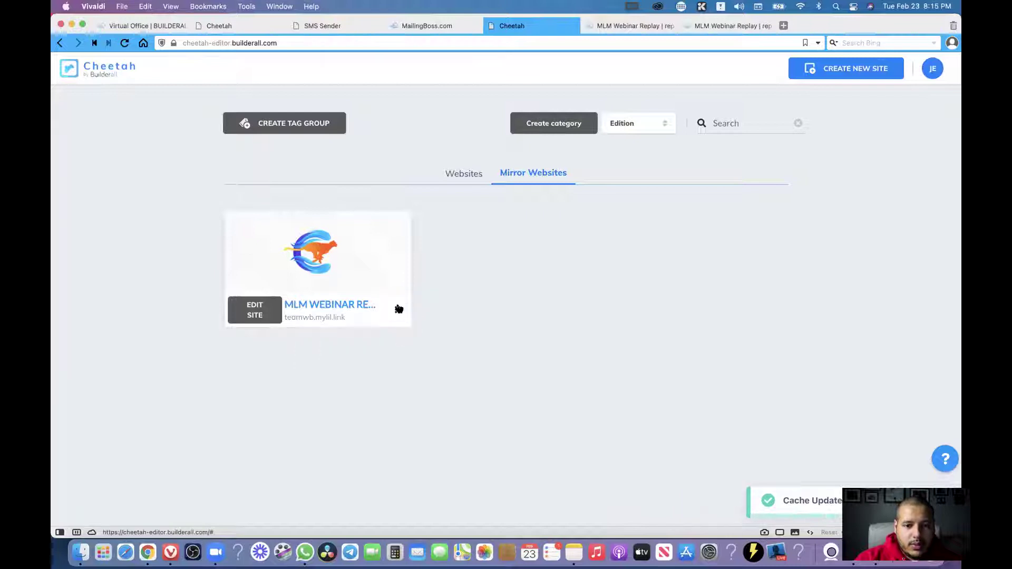
left_click(397, 310)
left_click(385, 338)
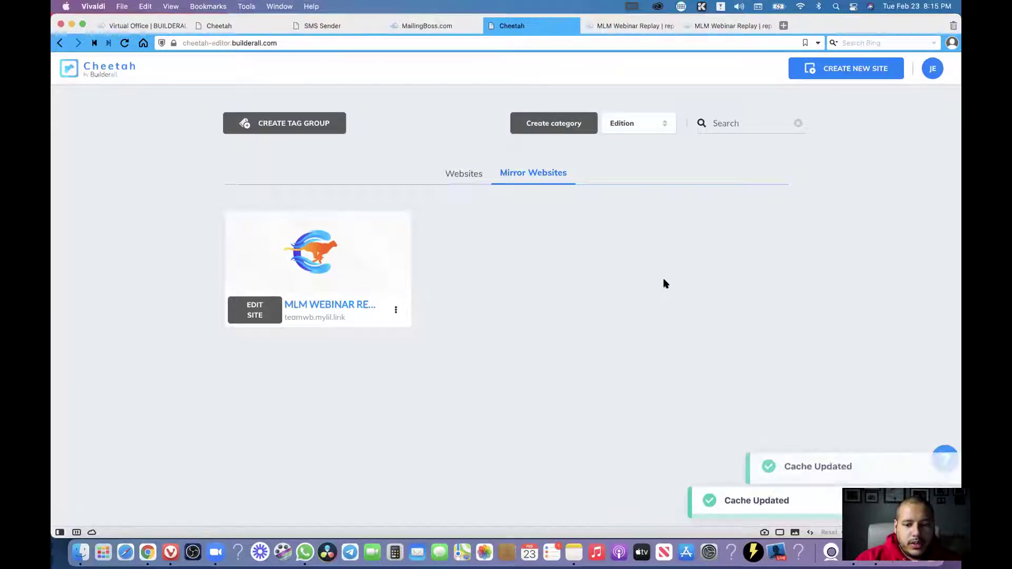
Open the live replay page, close the duplicate, and reload to show the new name.
left_click(350, 308)
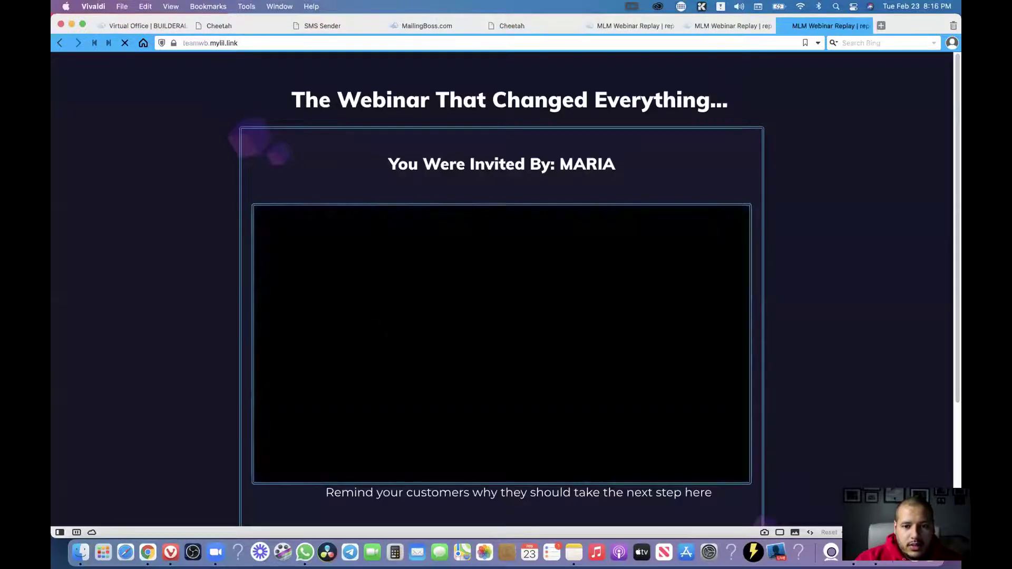
key("super+w")
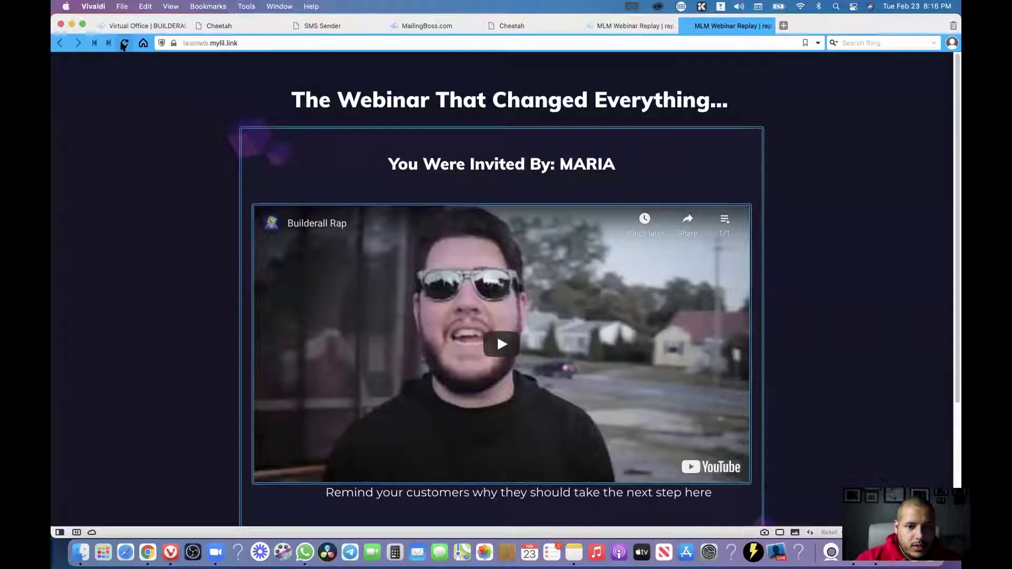
left_click(124, 44)
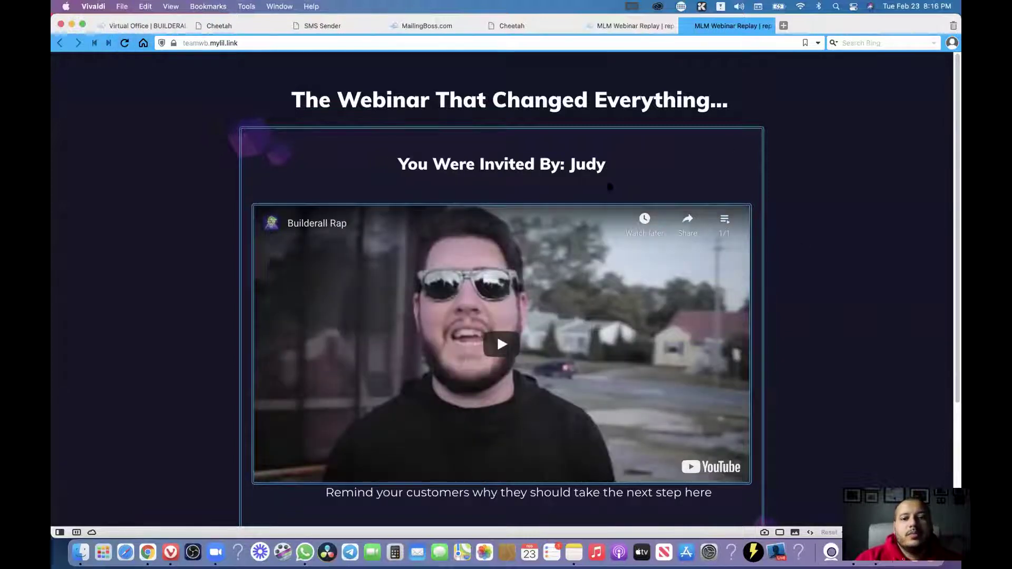
Highlight the updated invited-by heading, then close the extra replay preview.
left_click_drag(605, 168, 569, 167)
left_click(395, 166)
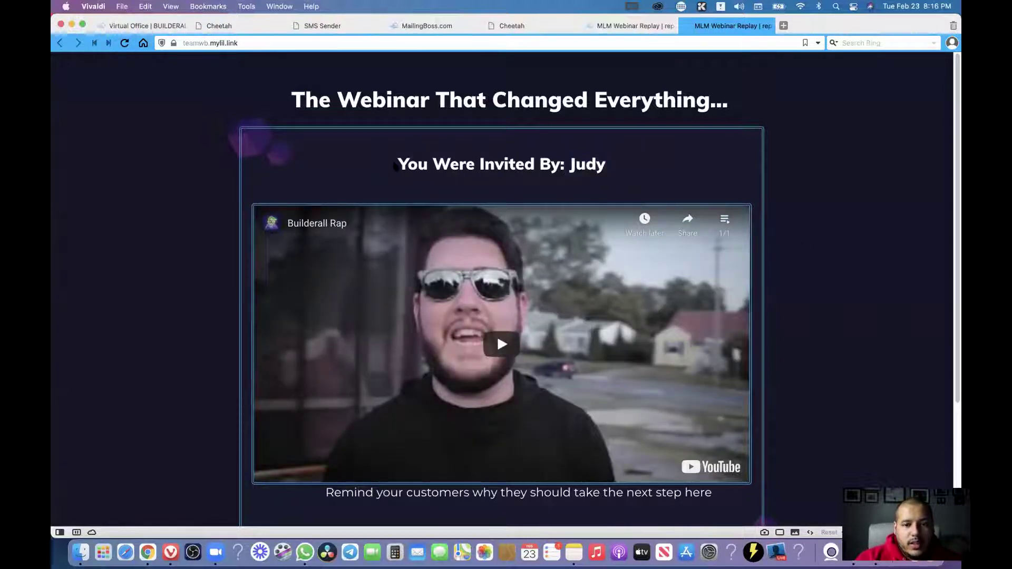
left_click_drag(402, 165, 609, 168)
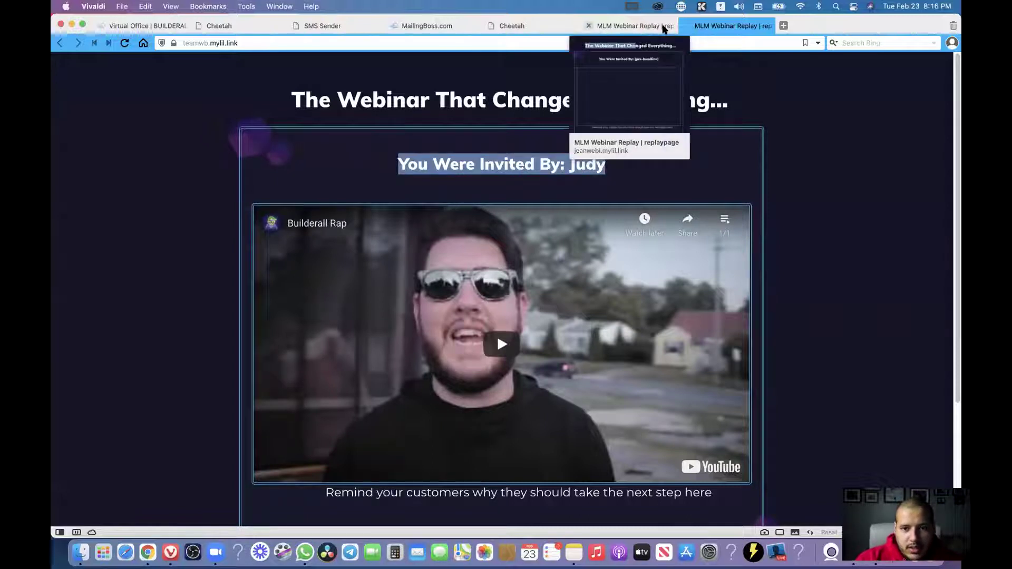
left_click(877, 132)
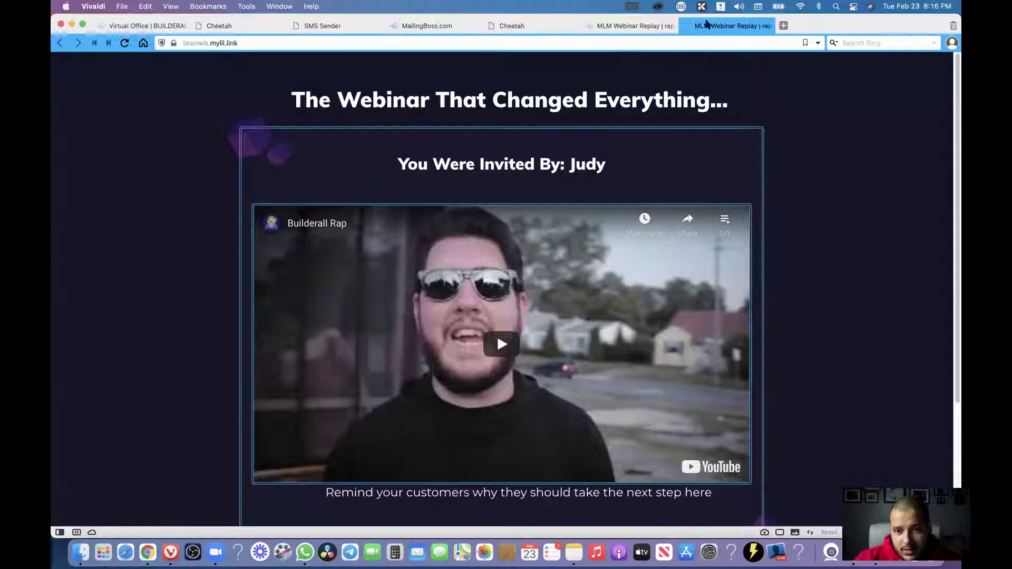
left_click(687, 26)
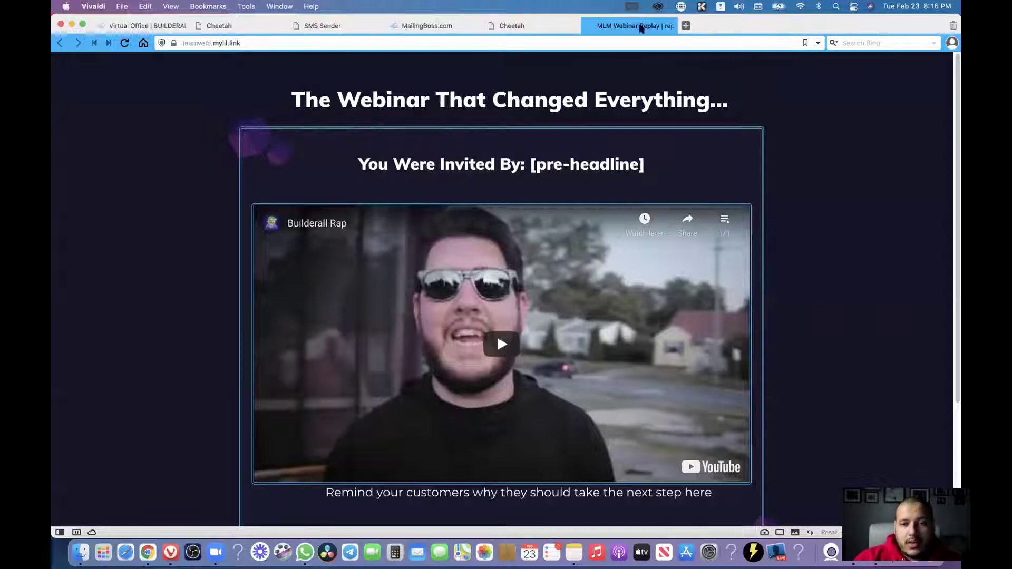
Close the remaining replay preview and switch to the regular Websites list.
left_click(589, 27)
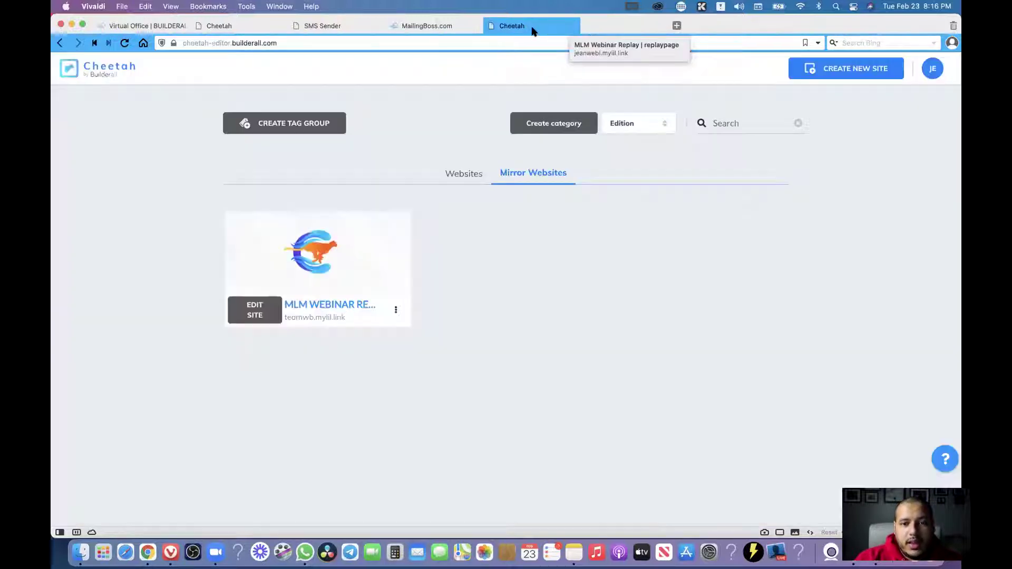
left_click(464, 174)
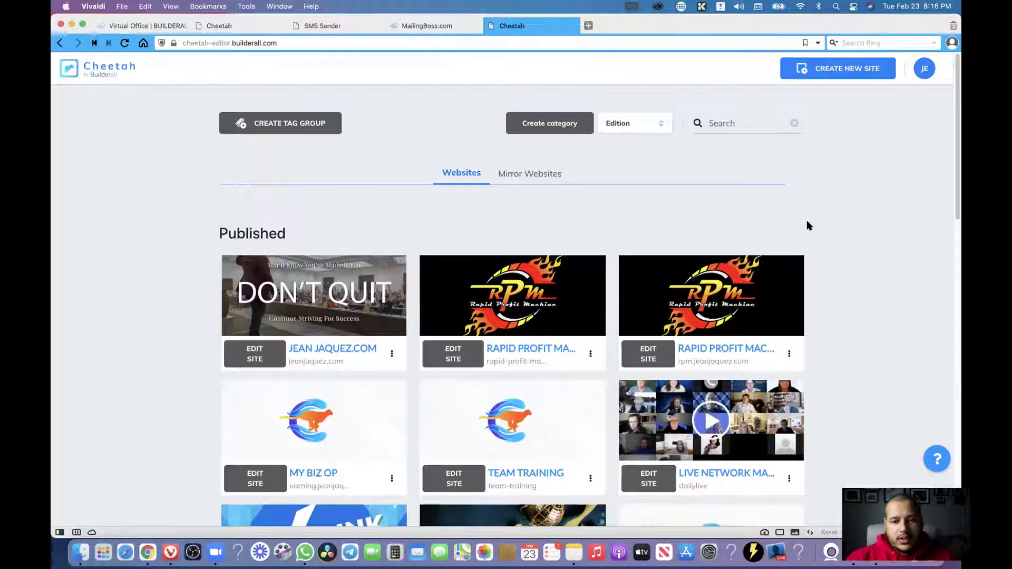
scroll(848, 228, "down", 5)
scroll(619, 403, "down", 2)
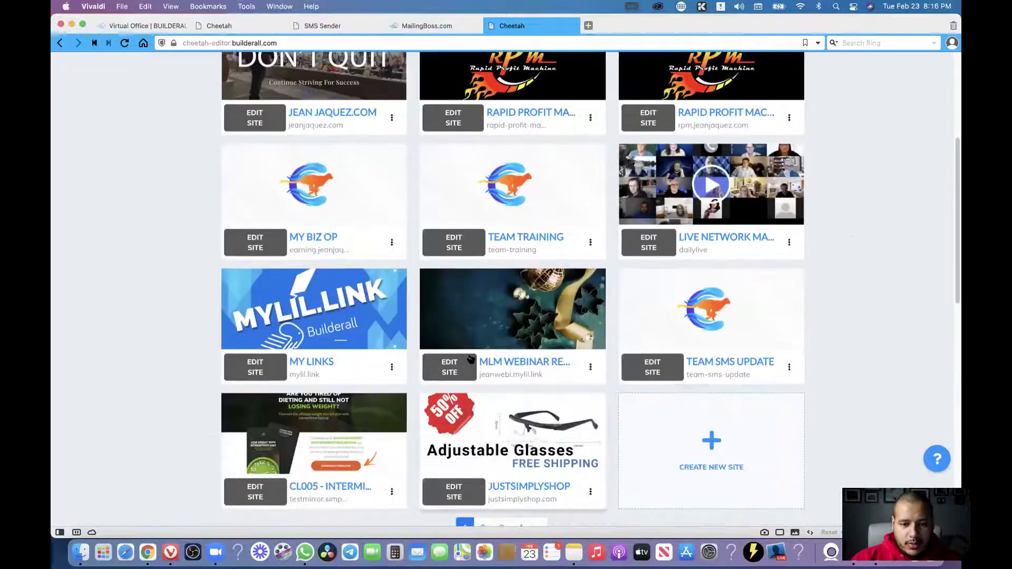
mouse_move(492, 343)
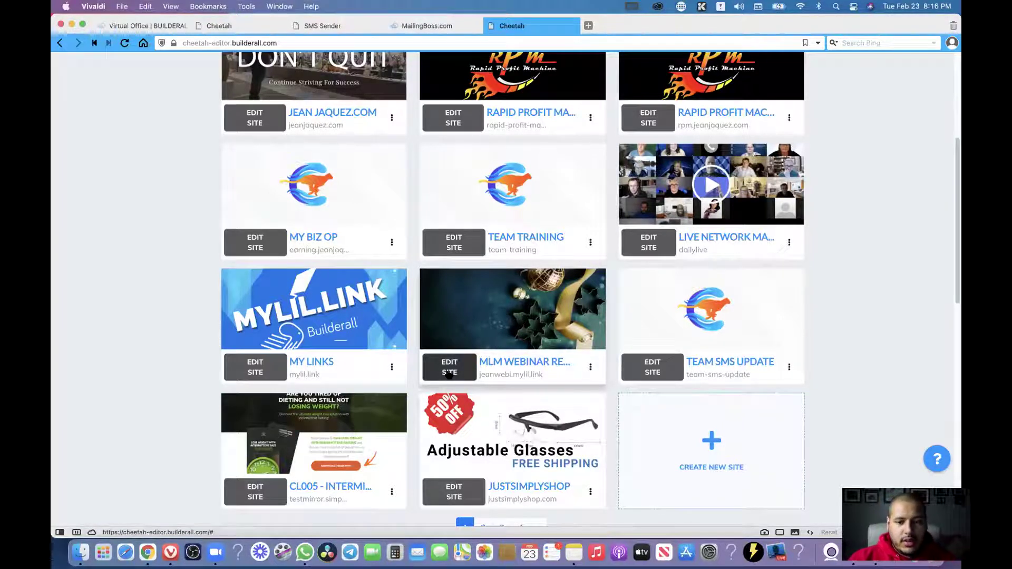
scroll(759, 336, "up", 5)
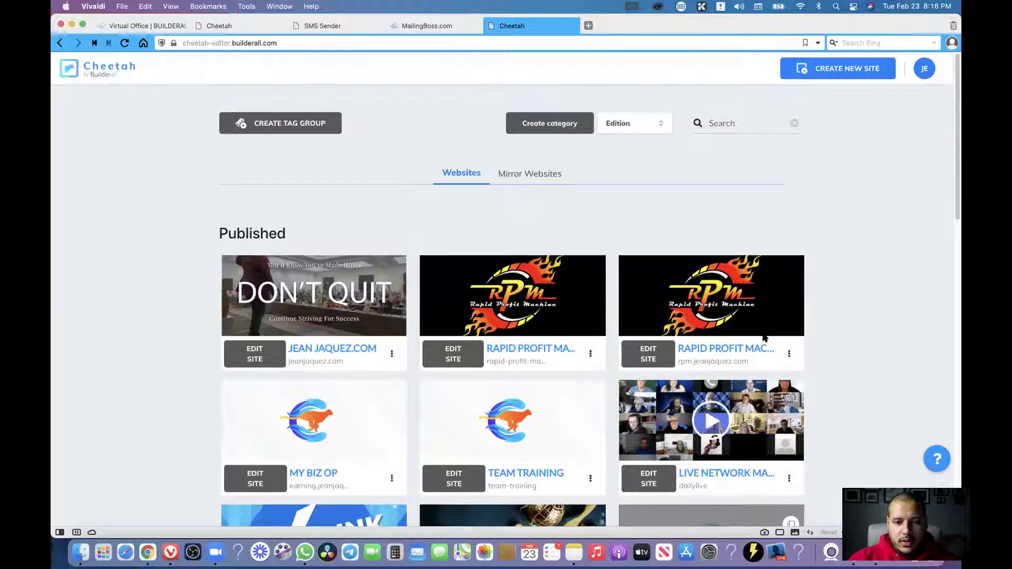
Browse the professional templates offered under Create New Site.
left_click(846, 70)
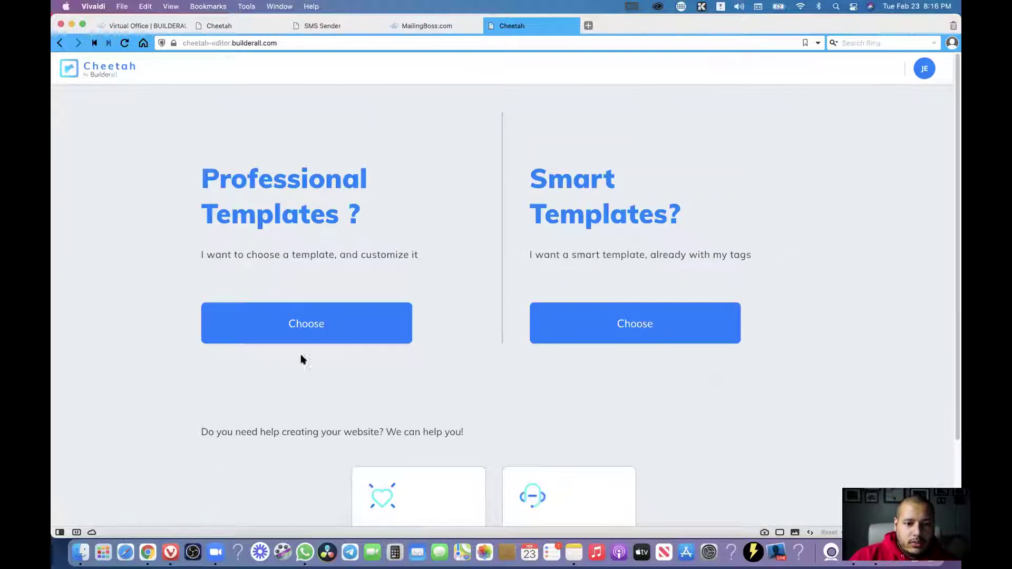
left_click(310, 320)
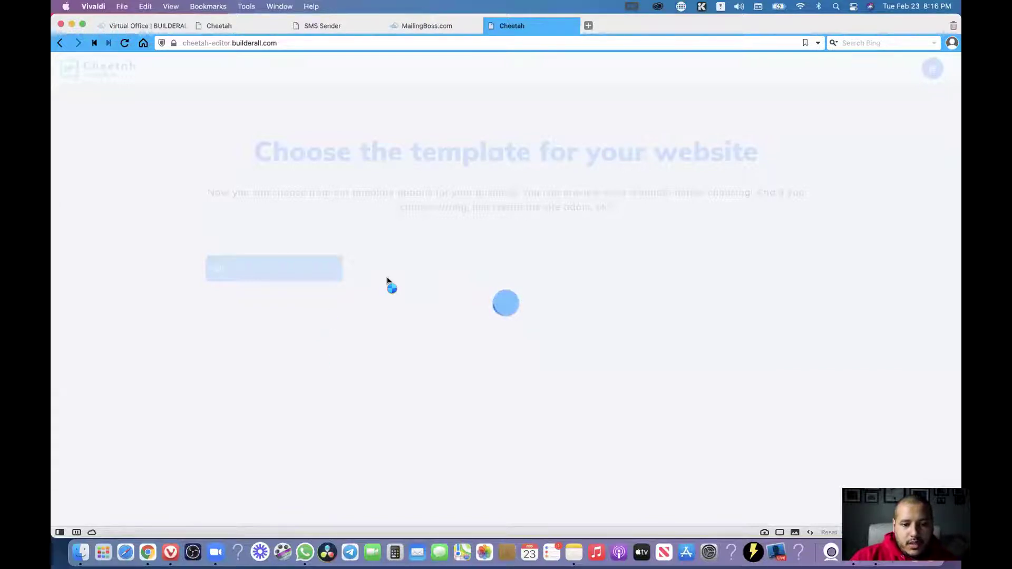
mouse_move(598, 293)
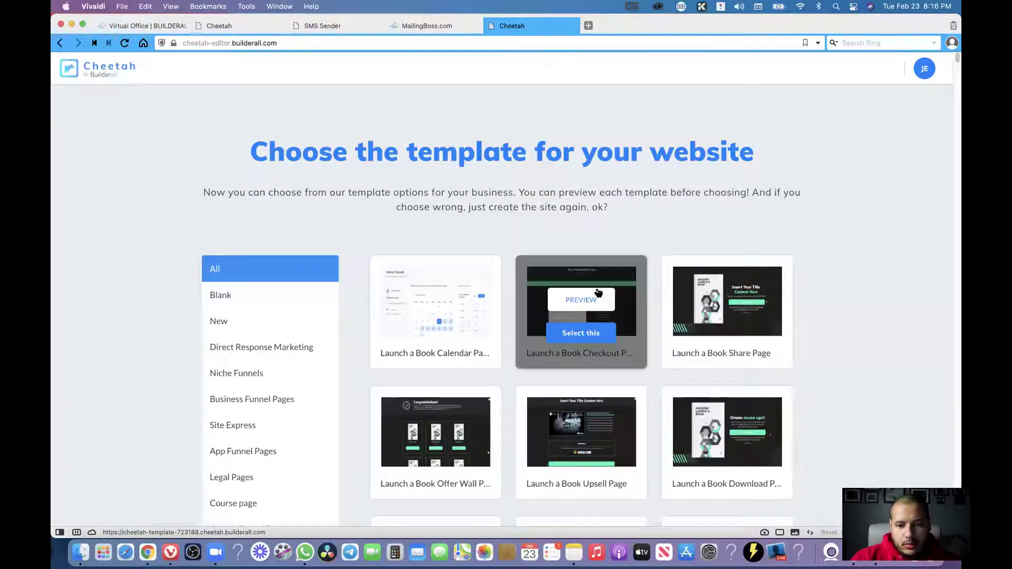
scroll(471, 274, "down", 6)
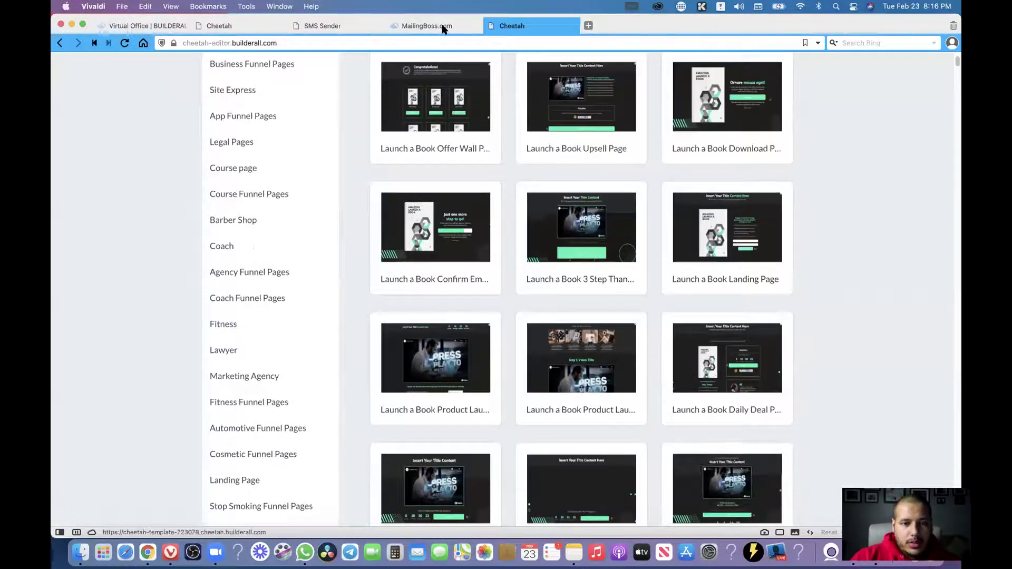
left_click(322, 26)
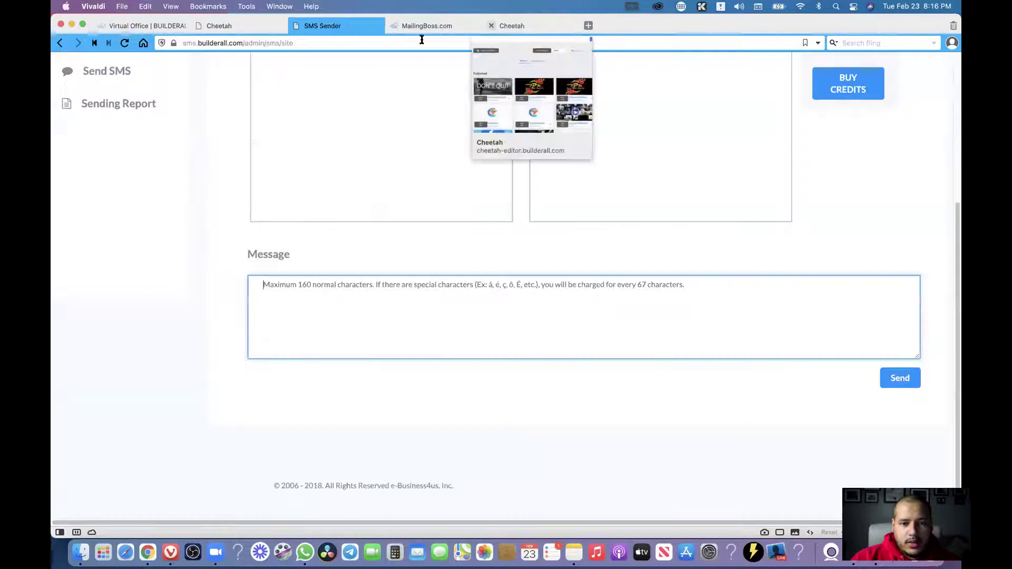
left_click(500, 26)
scroll(323, 129, "up", 6)
Back on the sites dashboard, open MLM Webinar Replay with EDIT SITE.
left_click(89, 67)
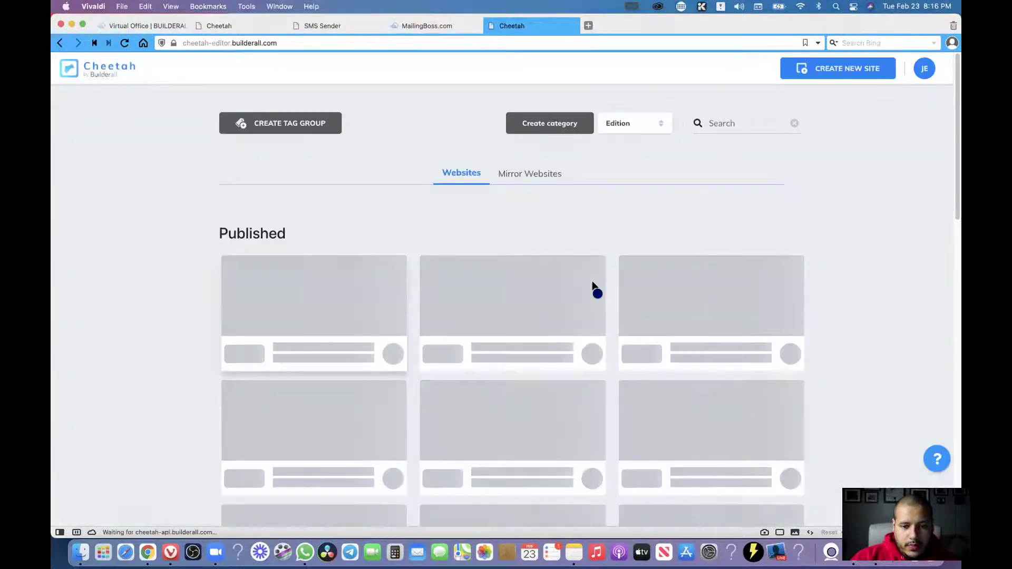
scroll(593, 284, "down", 3)
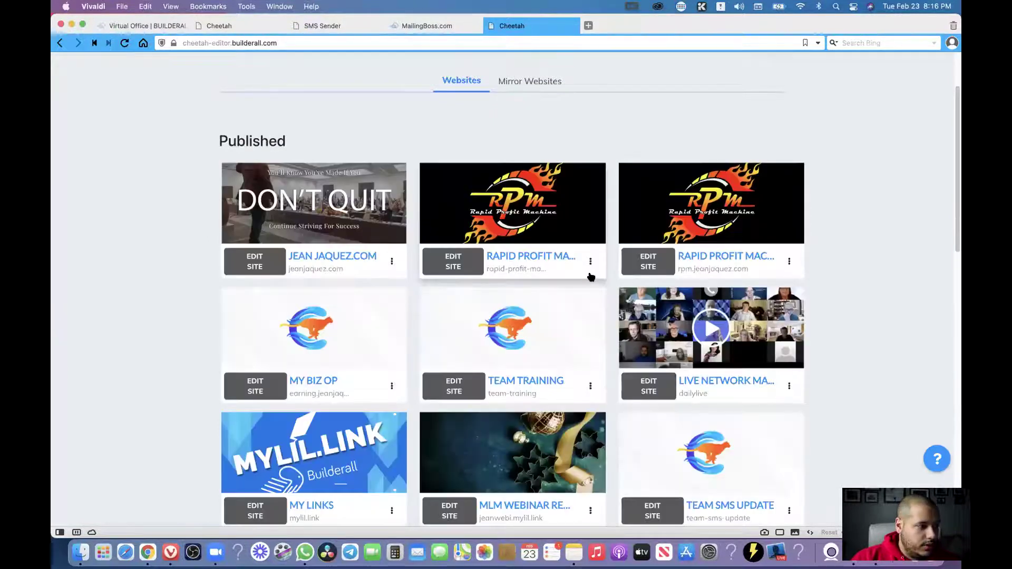
scroll(581, 270, "down", 3)
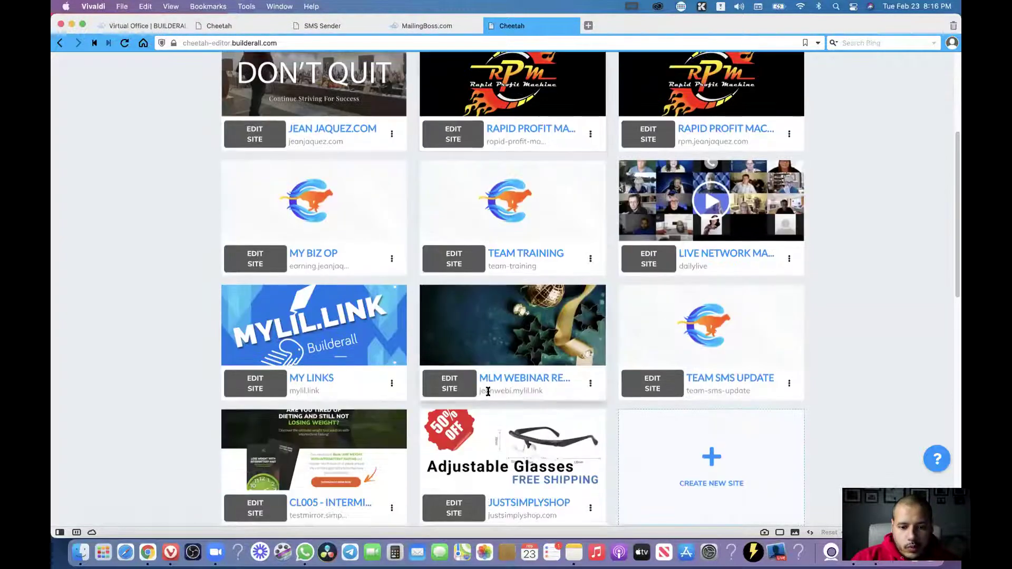
left_click(448, 385)
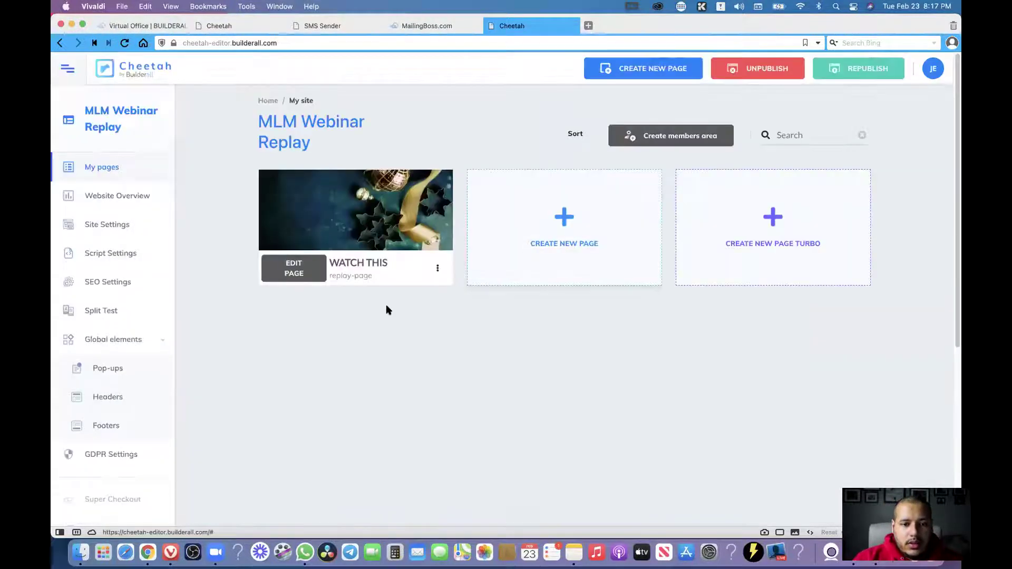
Open the WATCH THIS page in the editor and extend the form section below SEND.
left_click(300, 270)
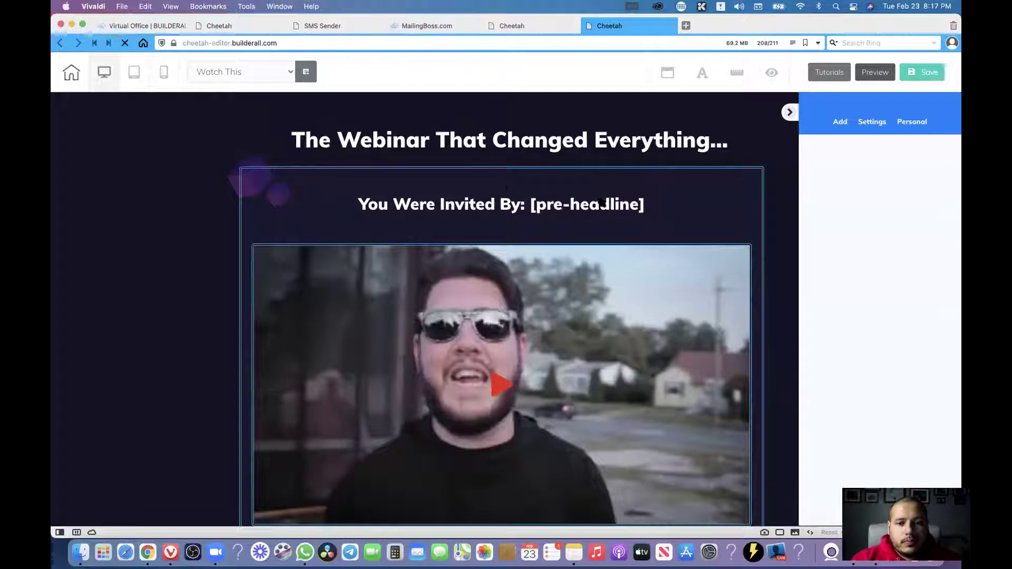
scroll(553, 211, "down", 4)
left_click(290, 419)
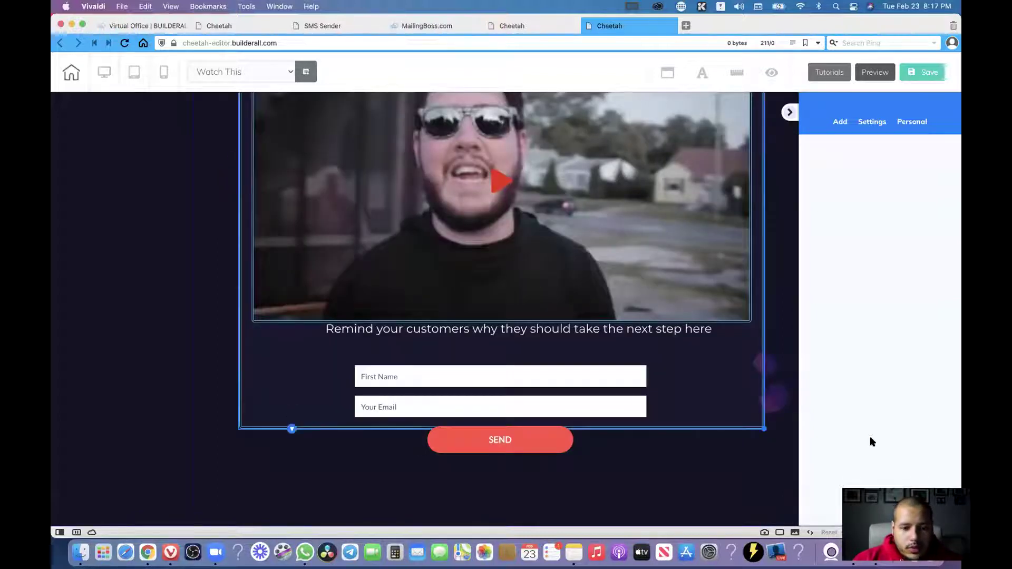
left_click_drag(768, 466, 768, 484)
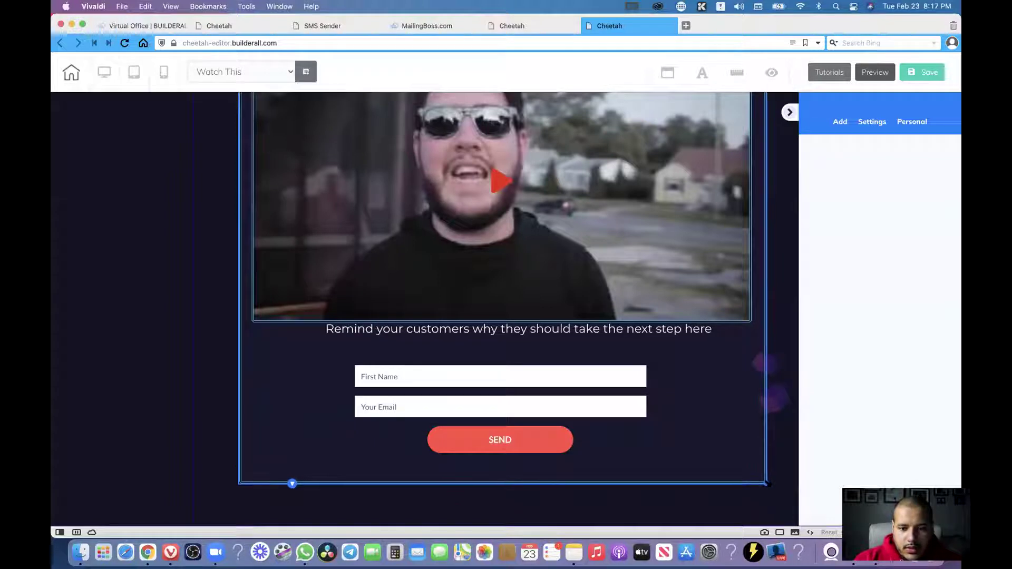
Select the 'You Were Invited By: [pre-headline]' text element.
scroll(716, 291, "up", 4)
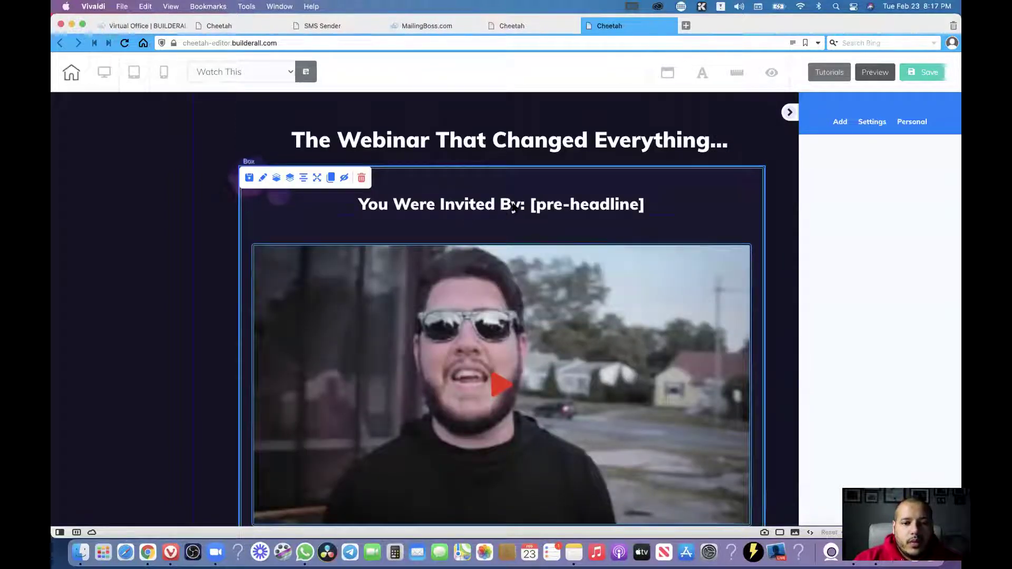
left_click(560, 209)
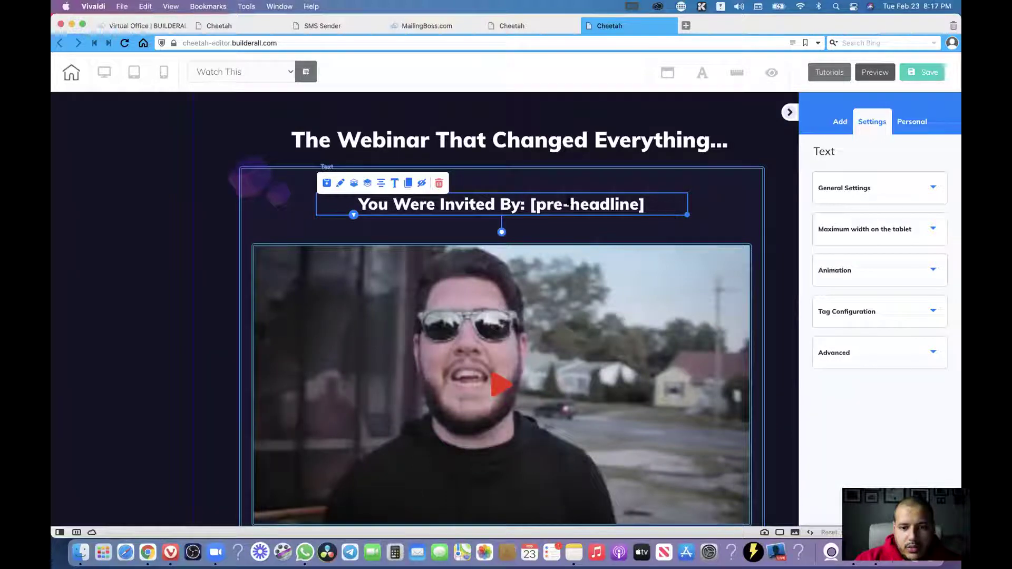
double_click(668, 207)
left_click_drag(659, 206, 499, 207)
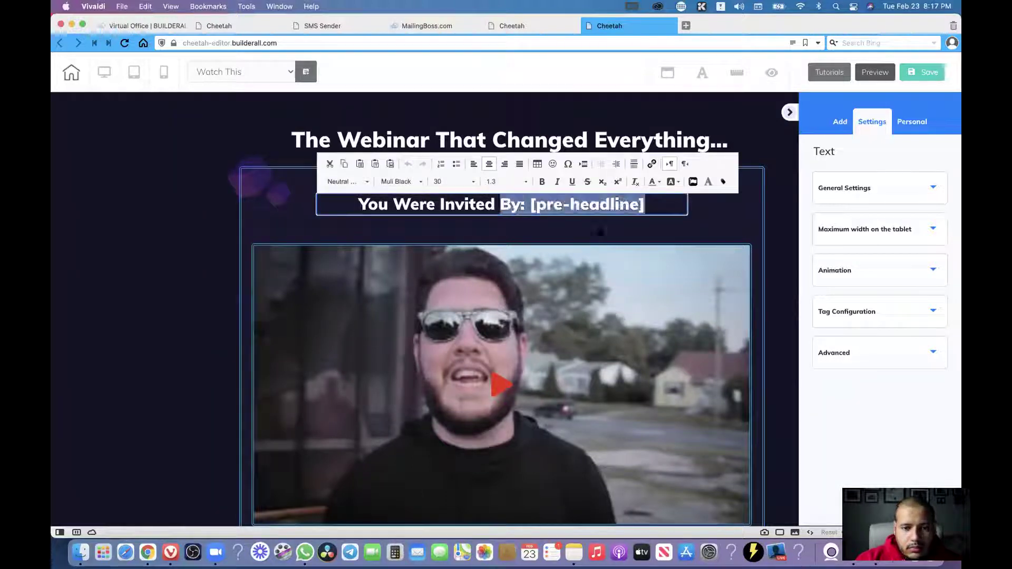
left_click(481, 222)
left_click(488, 203)
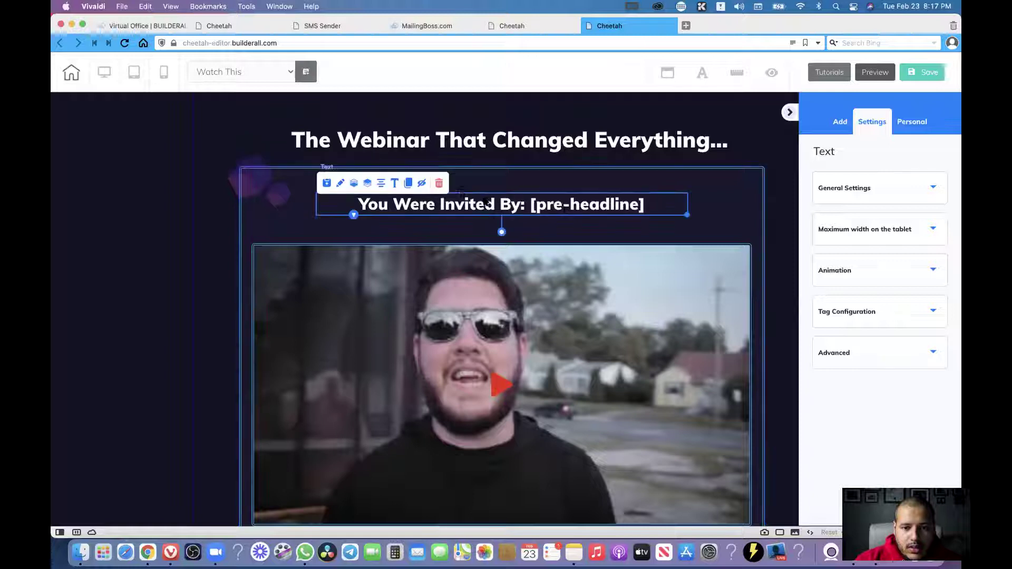
Delete the invitation line, drop in a Title H3 heading, and open it in the Large Content Editor.
left_click(441, 185)
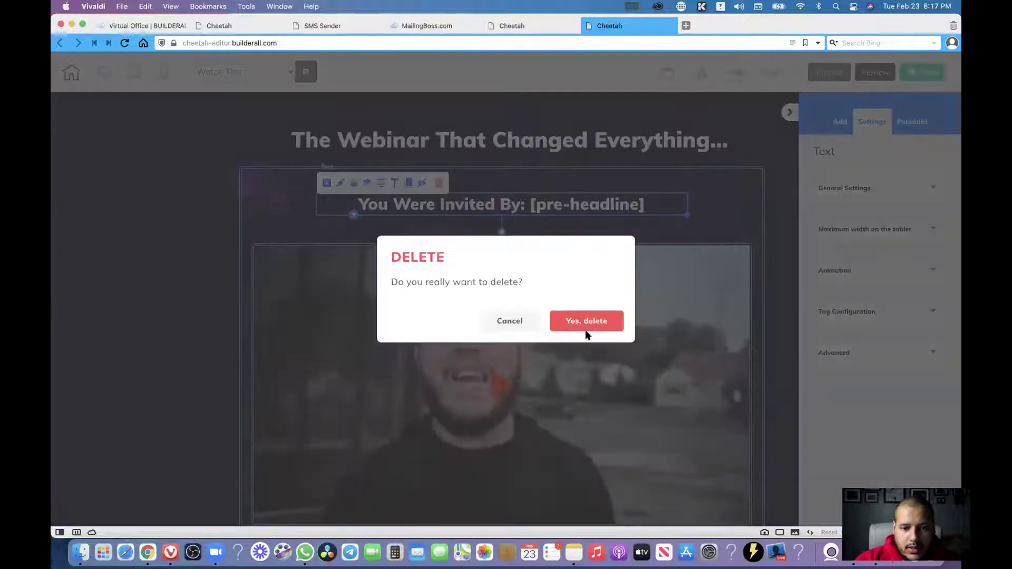
left_click(587, 323)
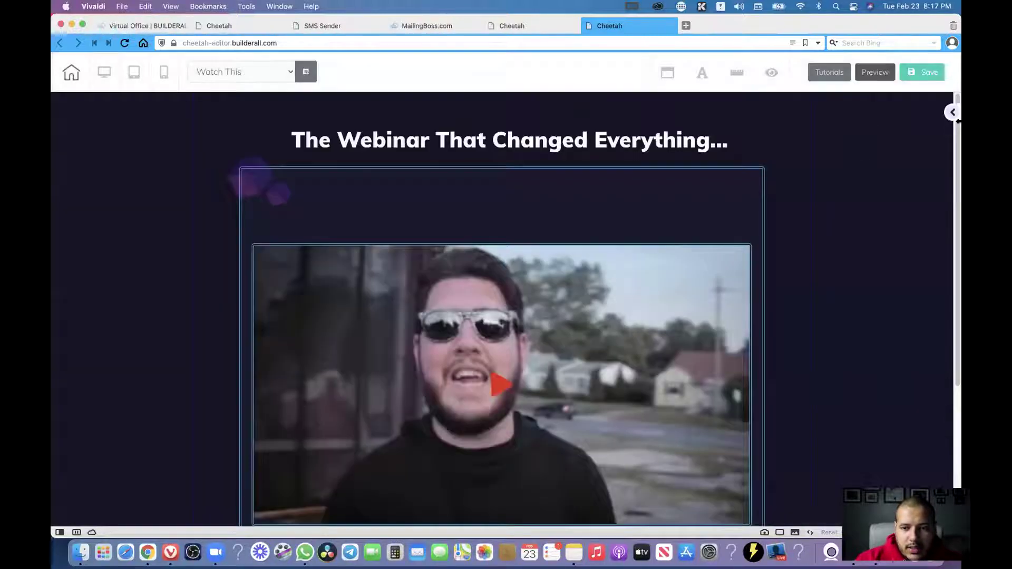
left_click(952, 113)
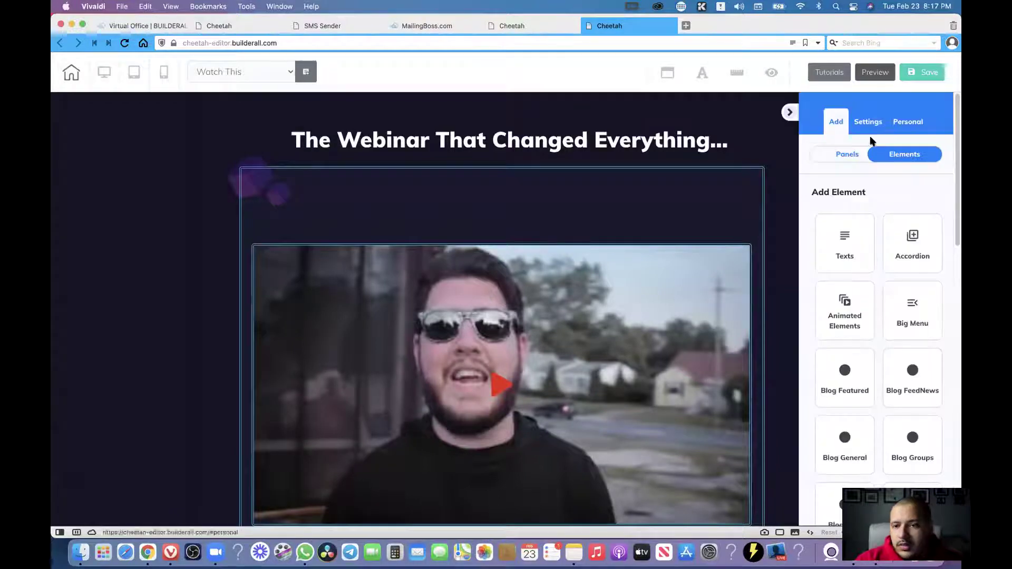
left_click(845, 241)
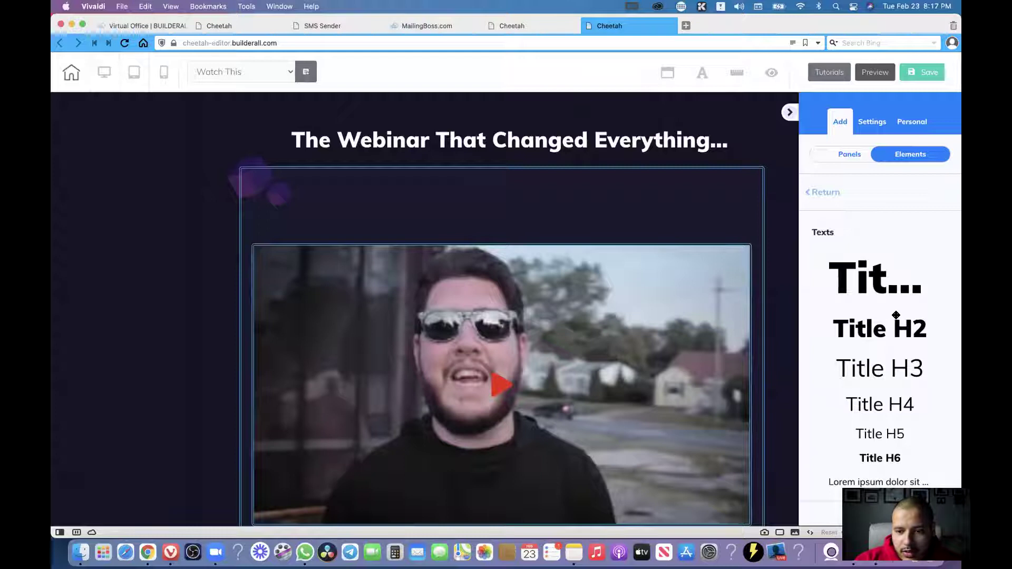
left_click_drag(878, 368, 509, 208)
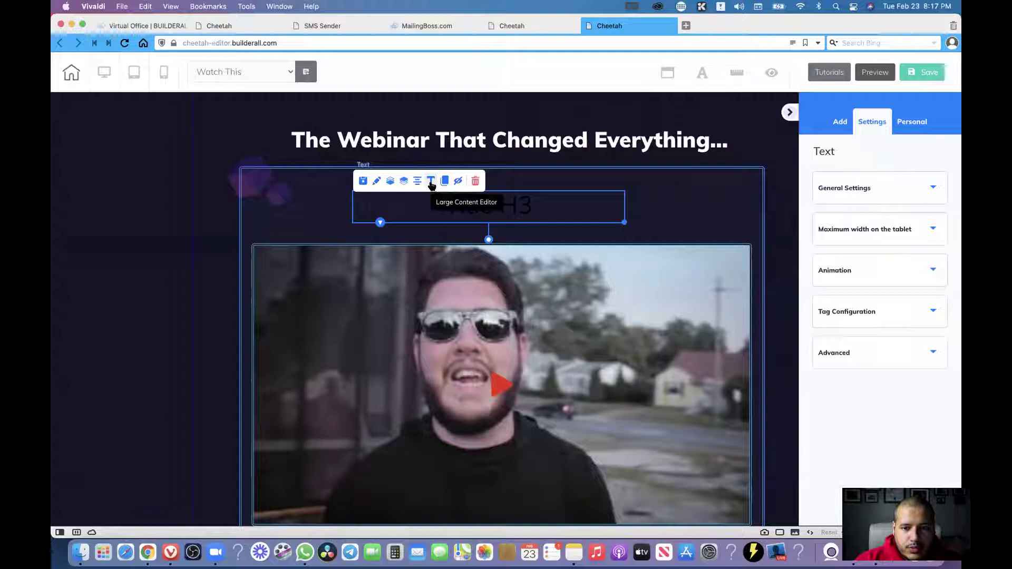
left_click(431, 182)
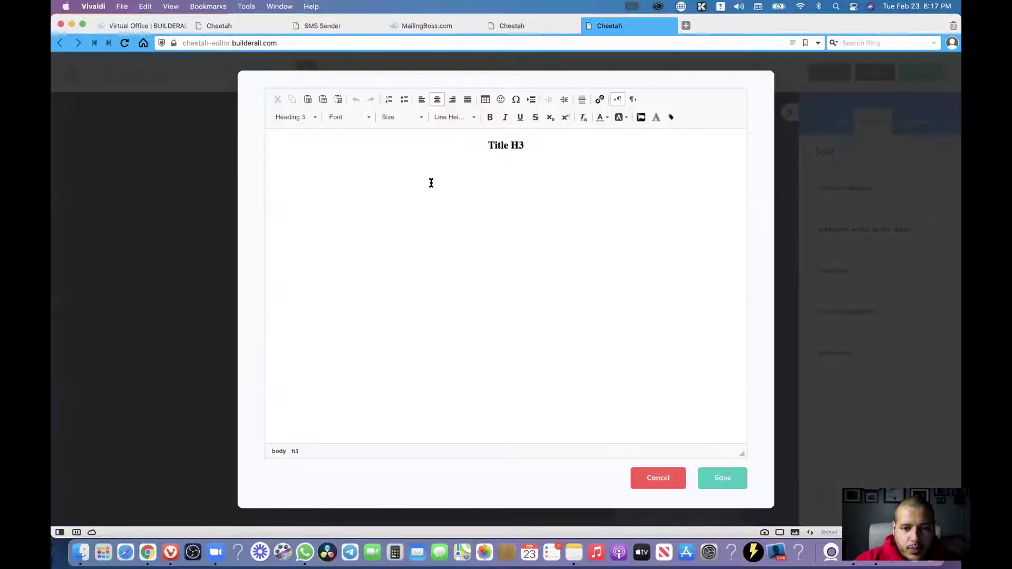
Edit the heading to 'Hello my name is, xxxxx' and open the Tags picker for xxxxx.
triple_click(440, 144)
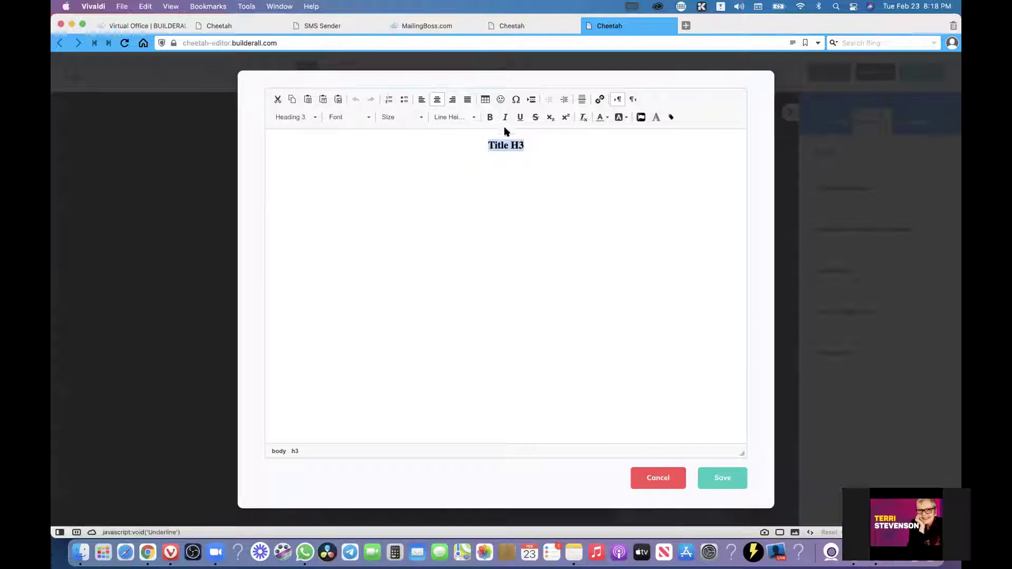
left_click(528, 145)
key("BackSpace")
key("BackSpace")
key("BackSpace")
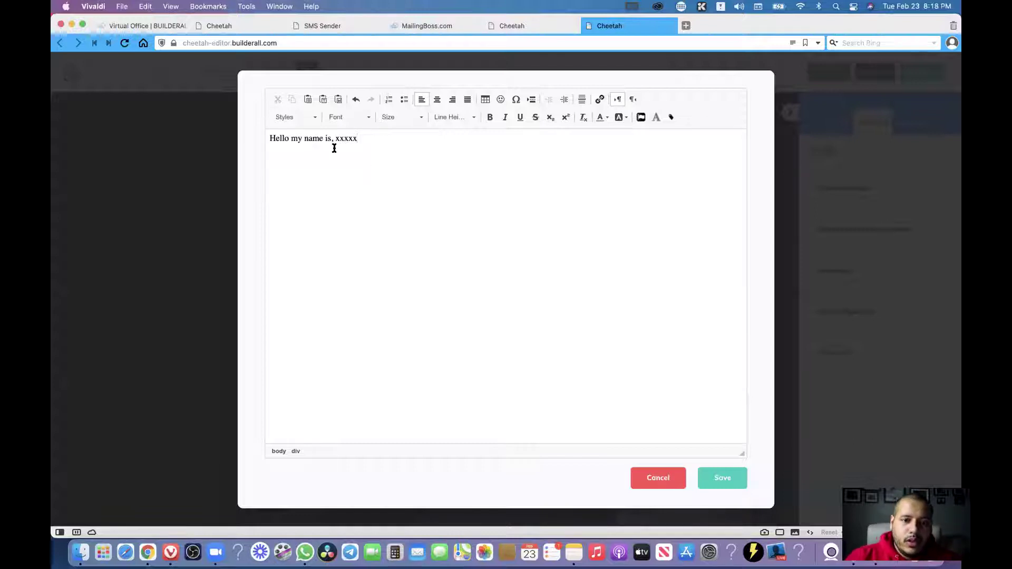
left_click_drag(352, 137, 374, 138)
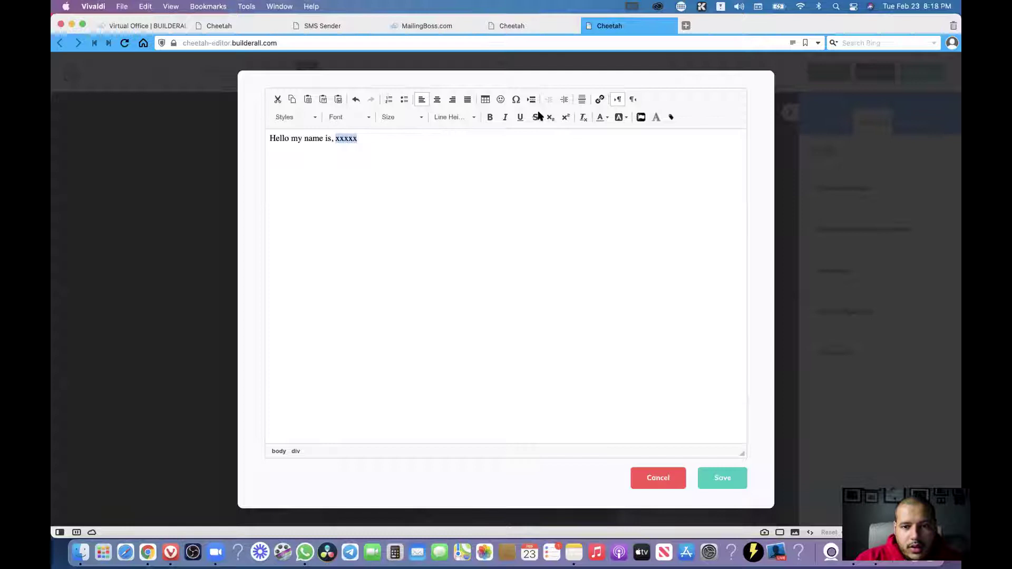
left_click(671, 117)
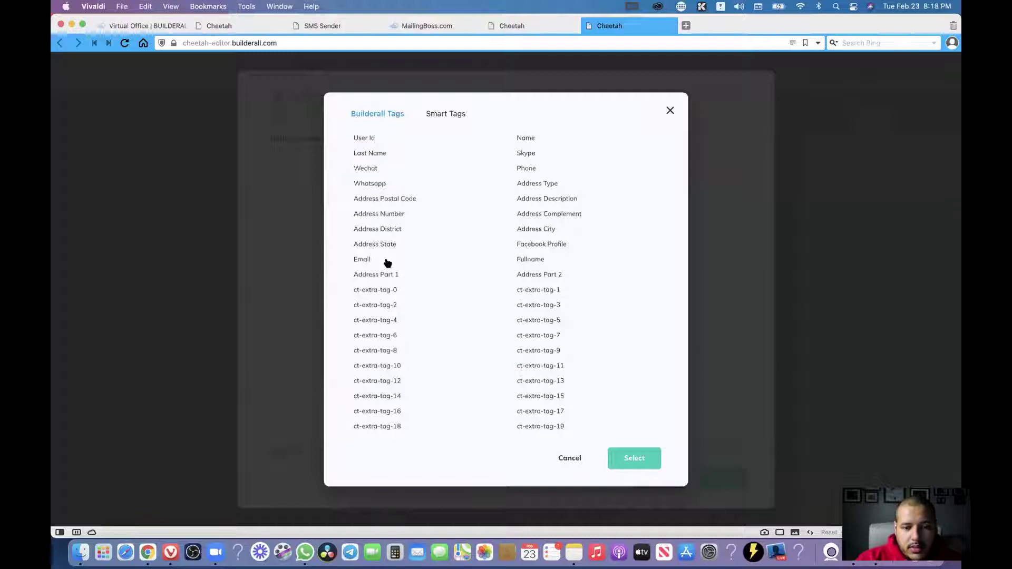
Insert the business-name smart tag after 'Hello my name is,' from the Smart Tags list.
left_click(445, 114)
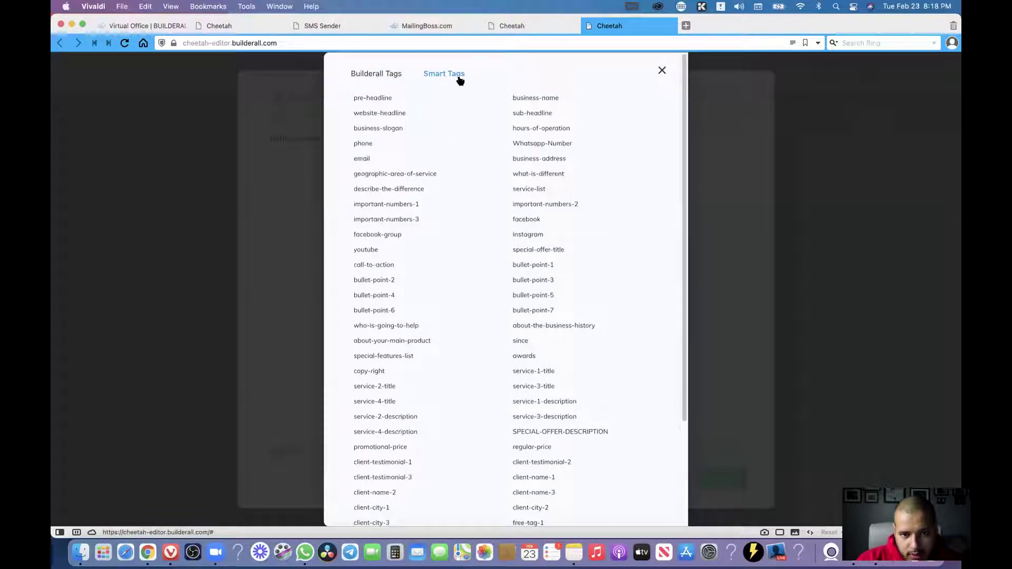
left_click(392, 75)
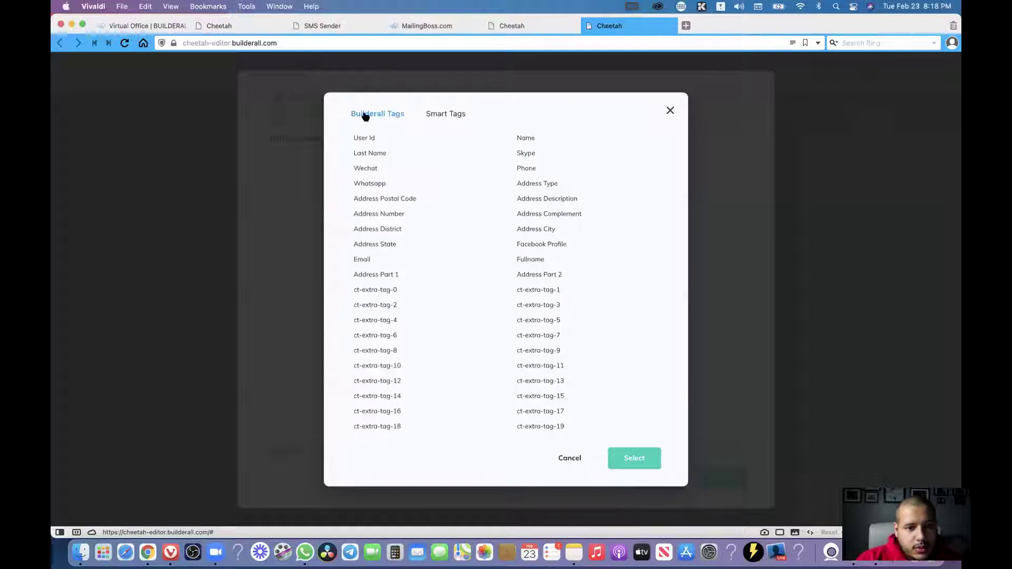
left_click(451, 117)
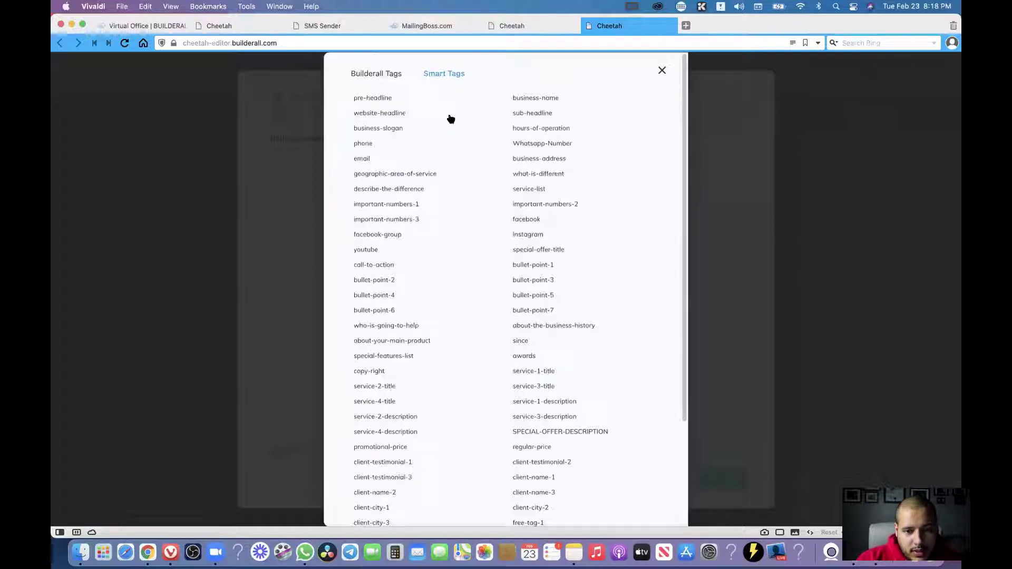
scroll(441, 226, "down", 5)
scroll(441, 226, "up", 5)
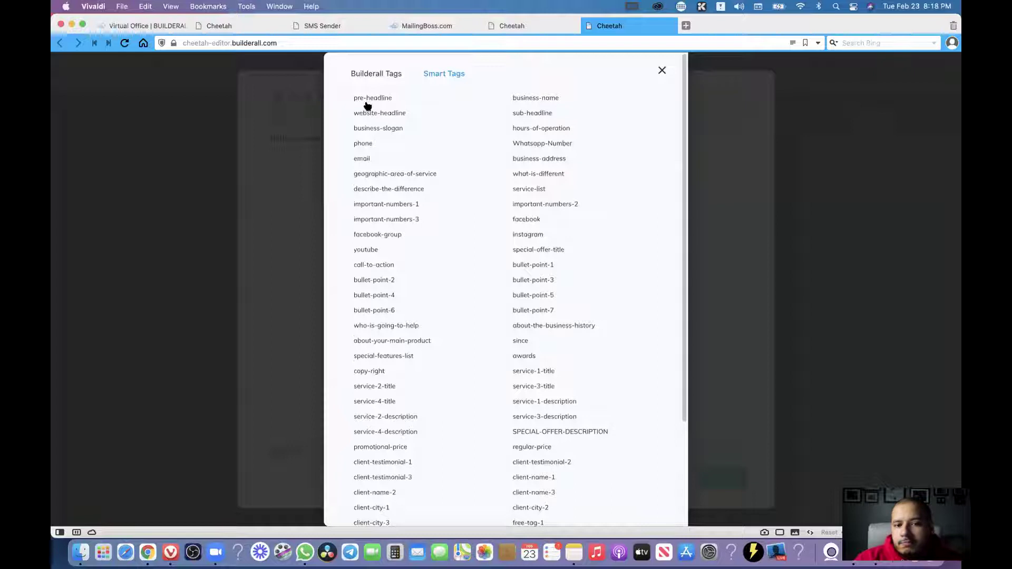
left_click(536, 100)
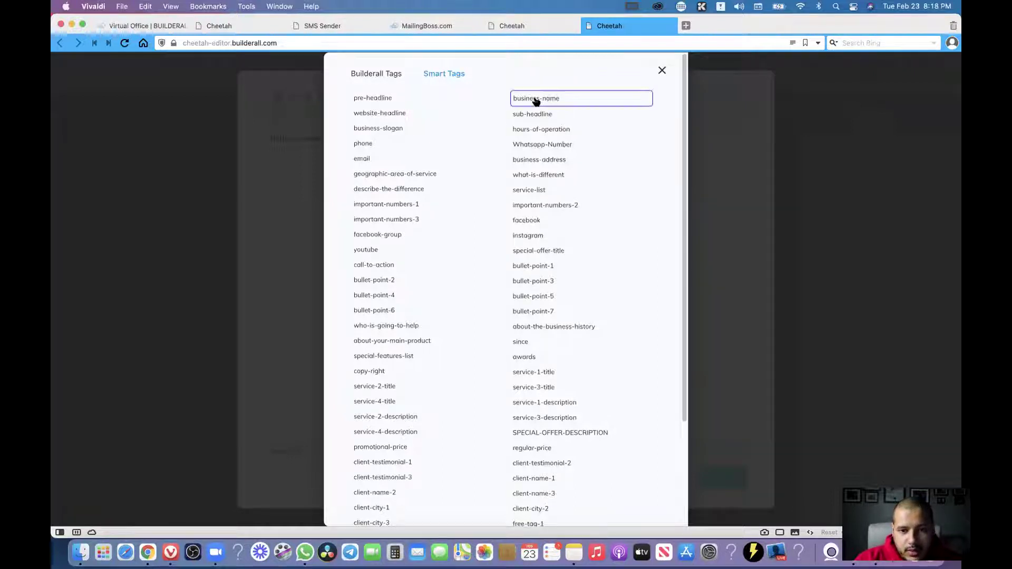
left_click_drag(684, 122, 678, 276)
left_click(625, 496)
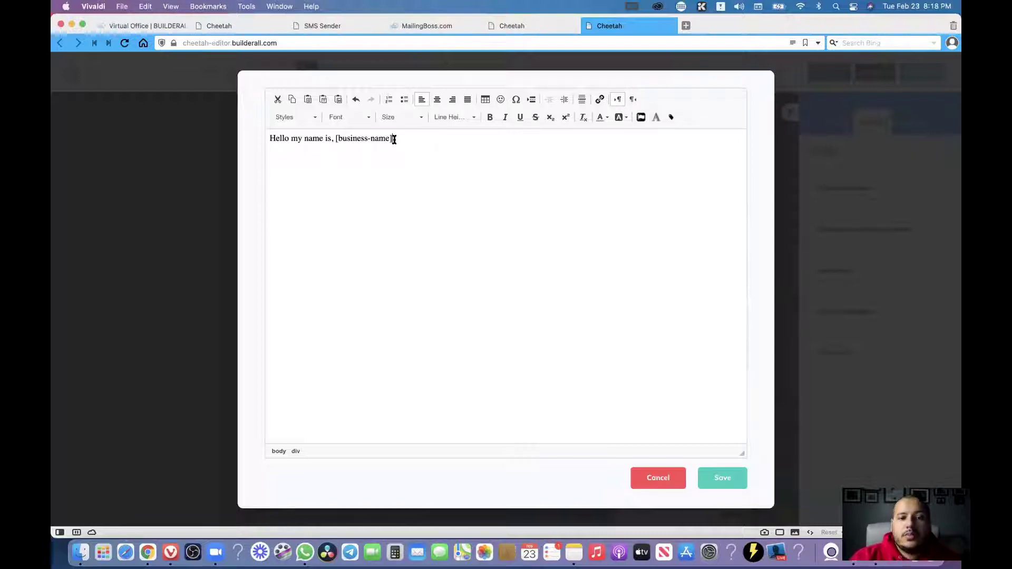
Browse the pre-headline and business-slogan tags in the picker, then close it without changes.
left_click_drag(392, 138, 339, 140)
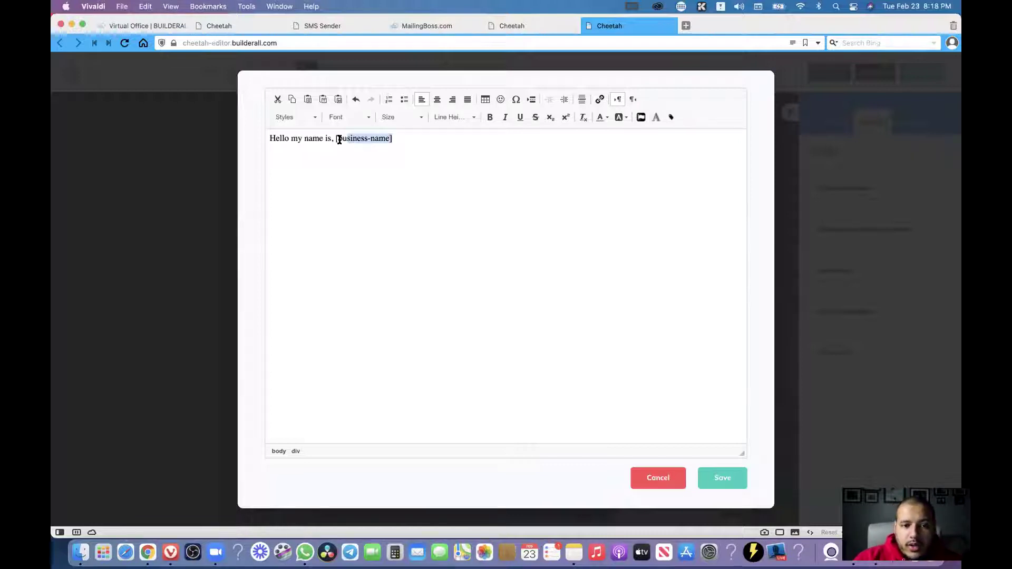
left_click(671, 117)
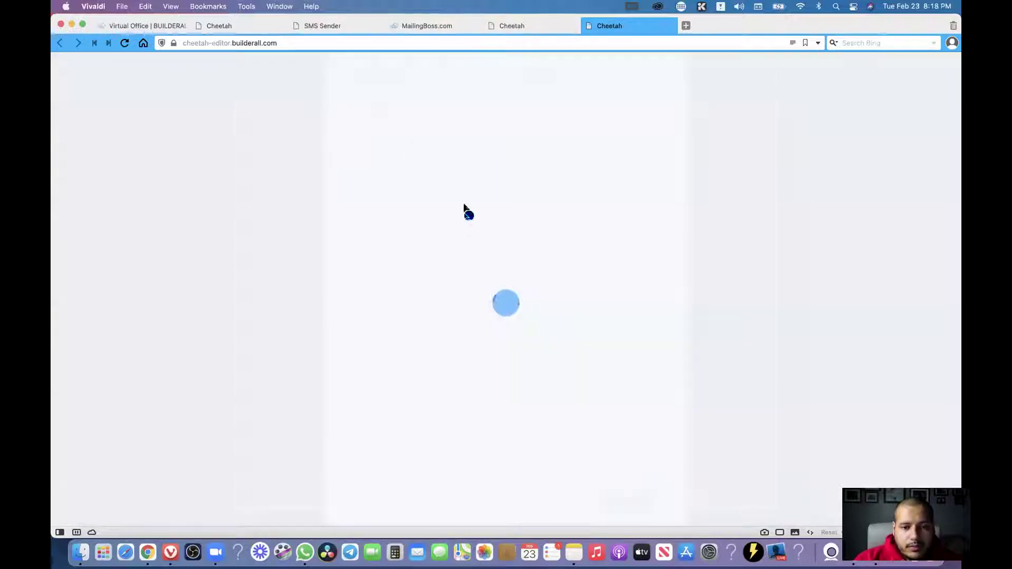
scroll(527, 145, "up", 5)
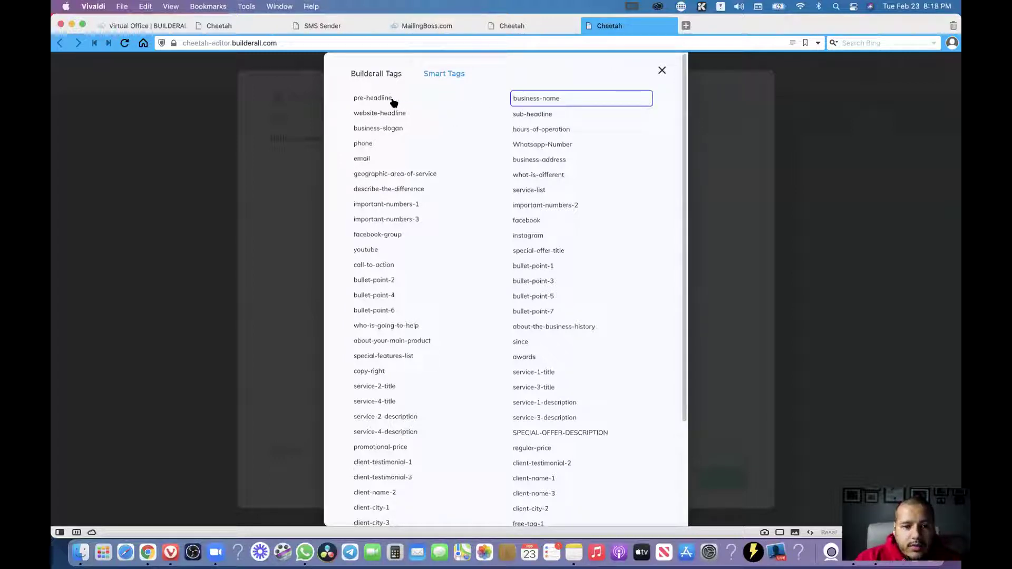
left_click(386, 101)
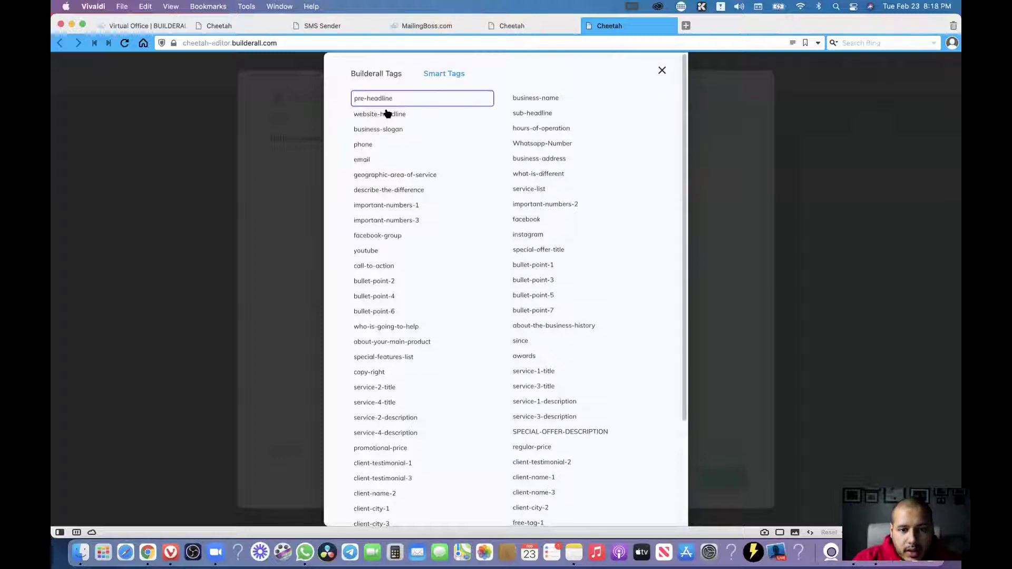
left_click(376, 131)
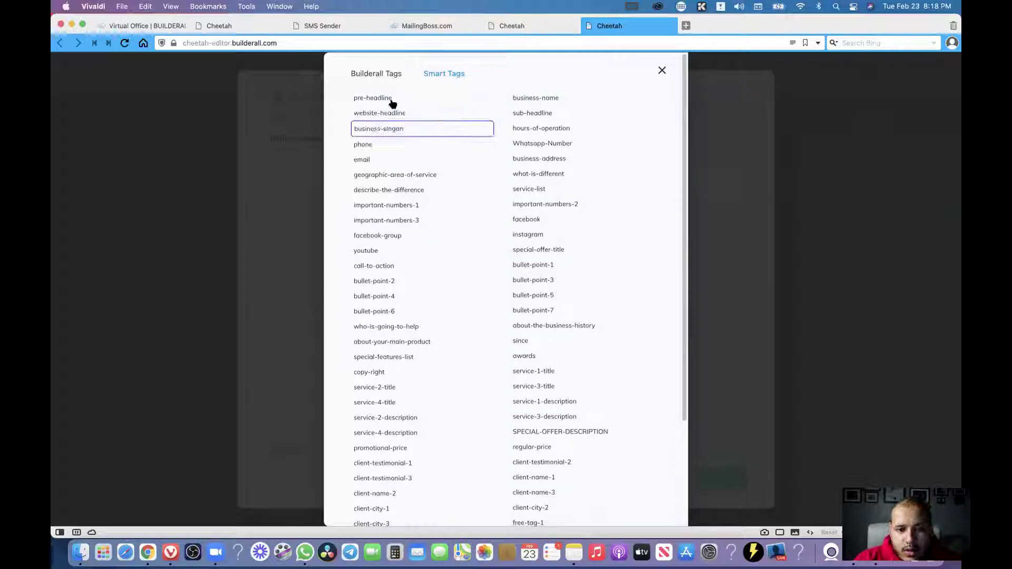
left_click(382, 102)
left_click(554, 98)
left_click(664, 73)
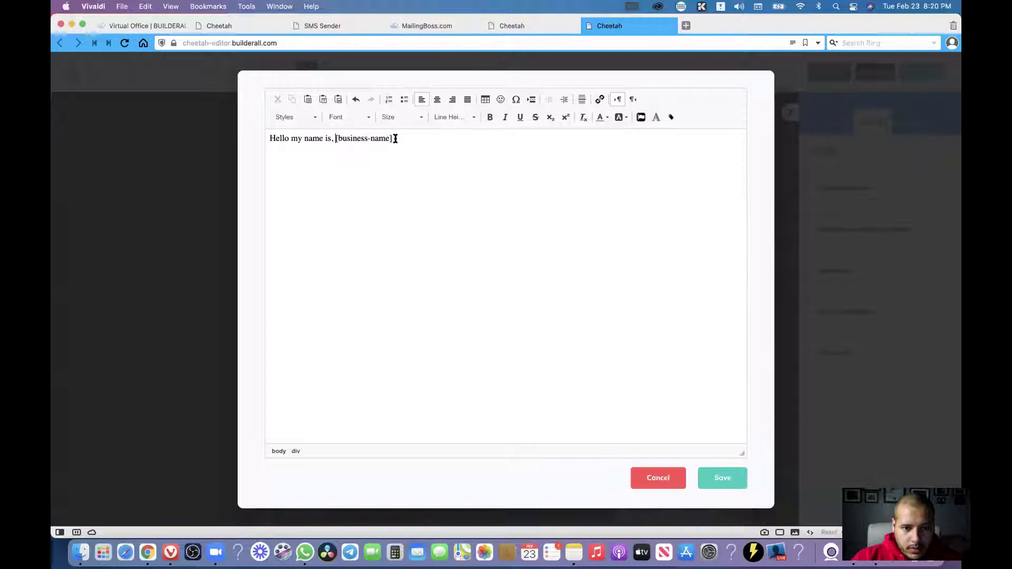
Set the [business-name] tag to Arial Black, size 28.
left_click_drag(395, 138, 336, 139)
left_click(362, 119)
left_click(353, 199)
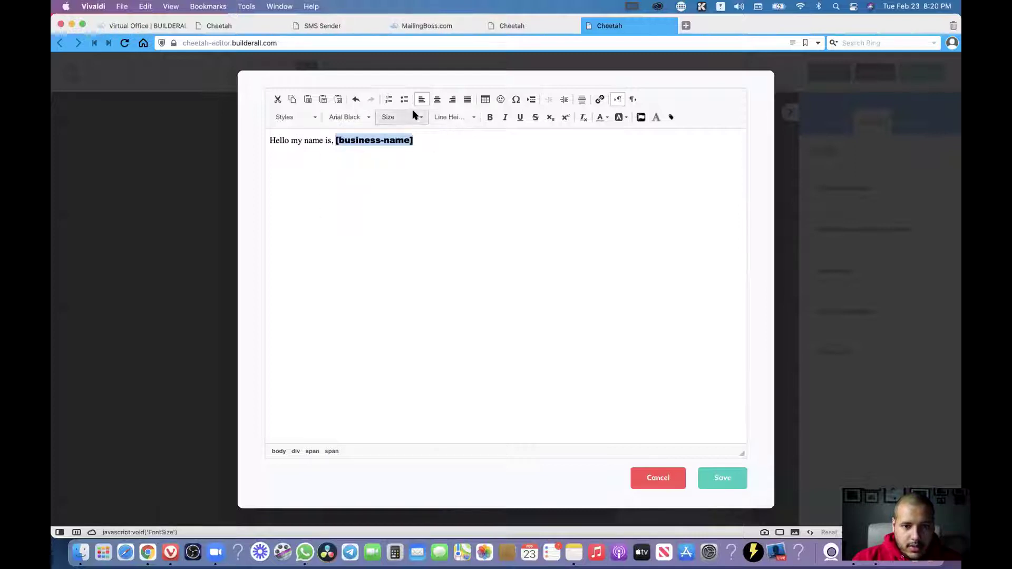
left_click(421, 117)
scroll(415, 177, "down", 5)
scroll(415, 177, "down", 3)
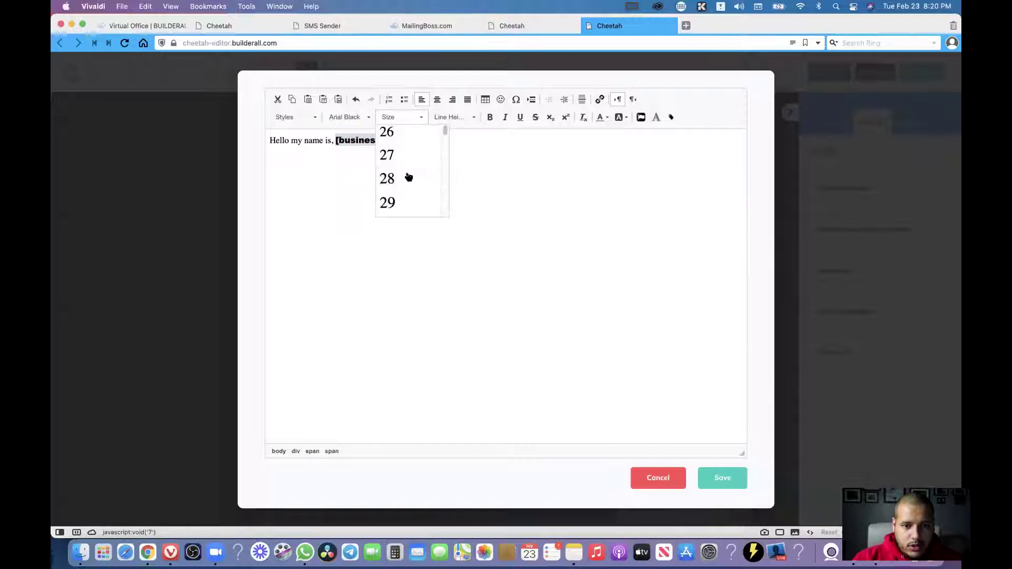
left_click(409, 176)
Set the 'Hello my name is,' greeting text to size 24.
left_click_drag(334, 149, 262, 150)
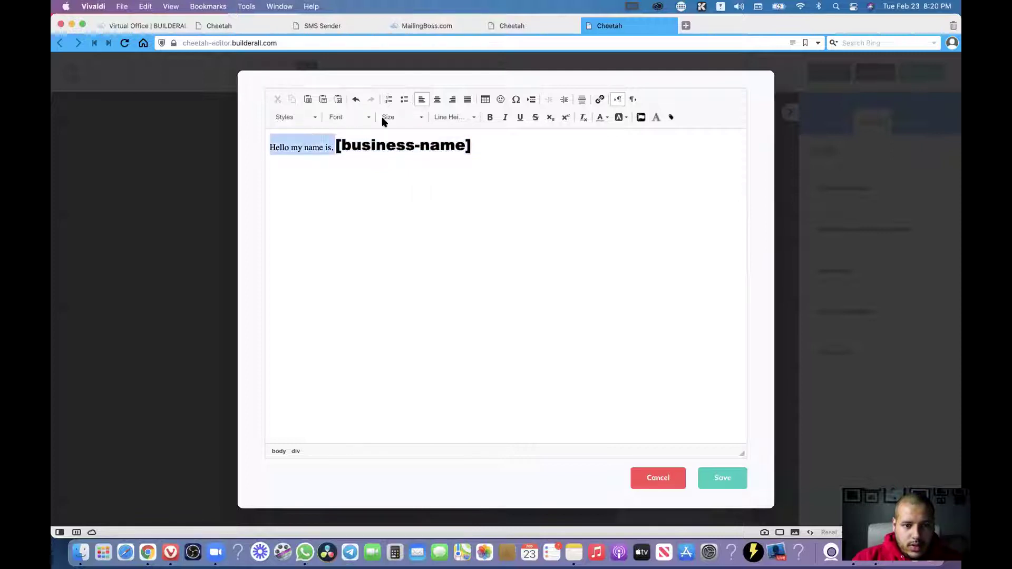
left_click(413, 118)
scroll(409, 176, "down", 3)
scroll(409, 176, "down", 3)
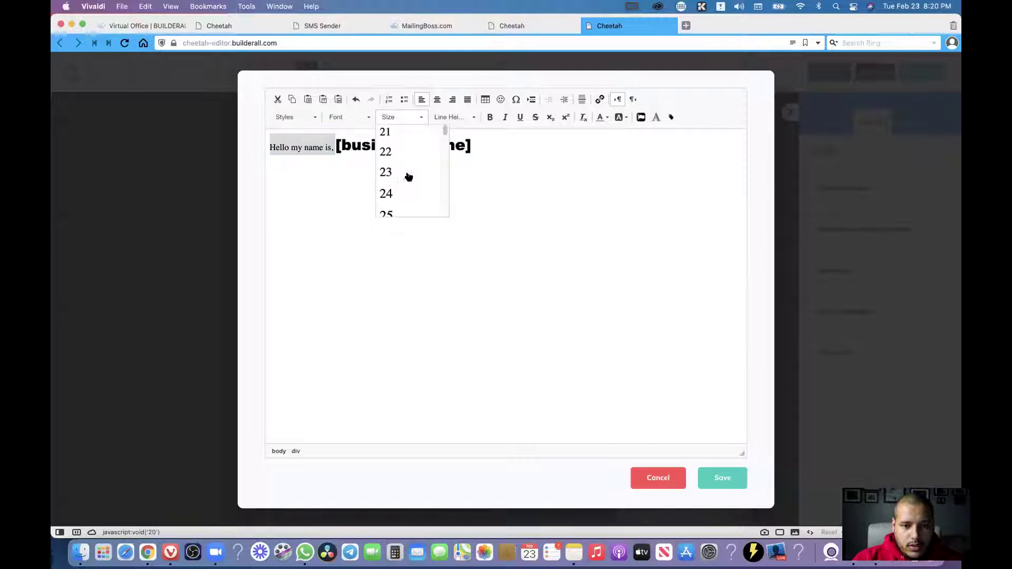
left_click(409, 193)
left_click(579, 185)
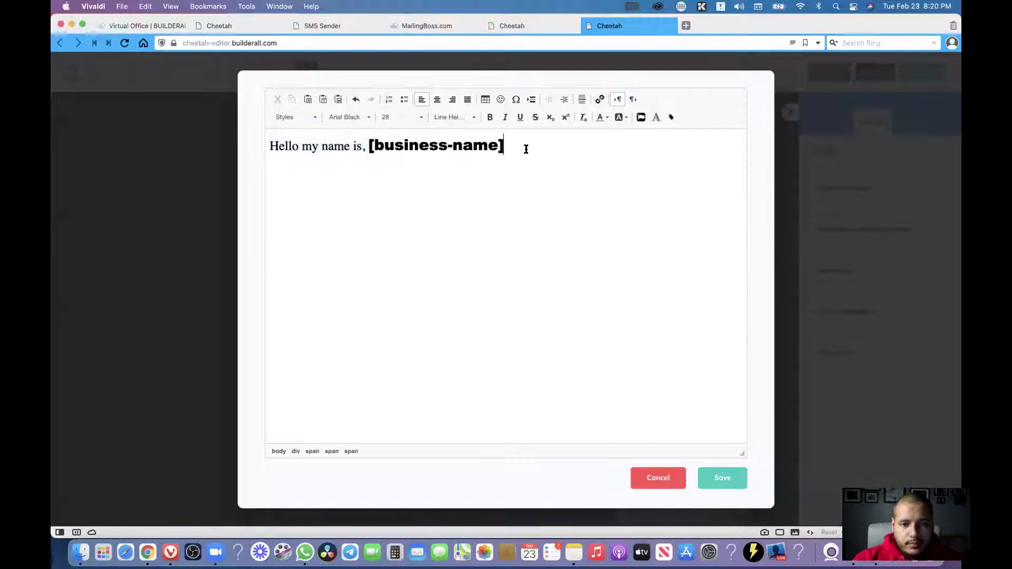
Colour the whole greeting line white and save the text to the page.
triple_click(278, 152)
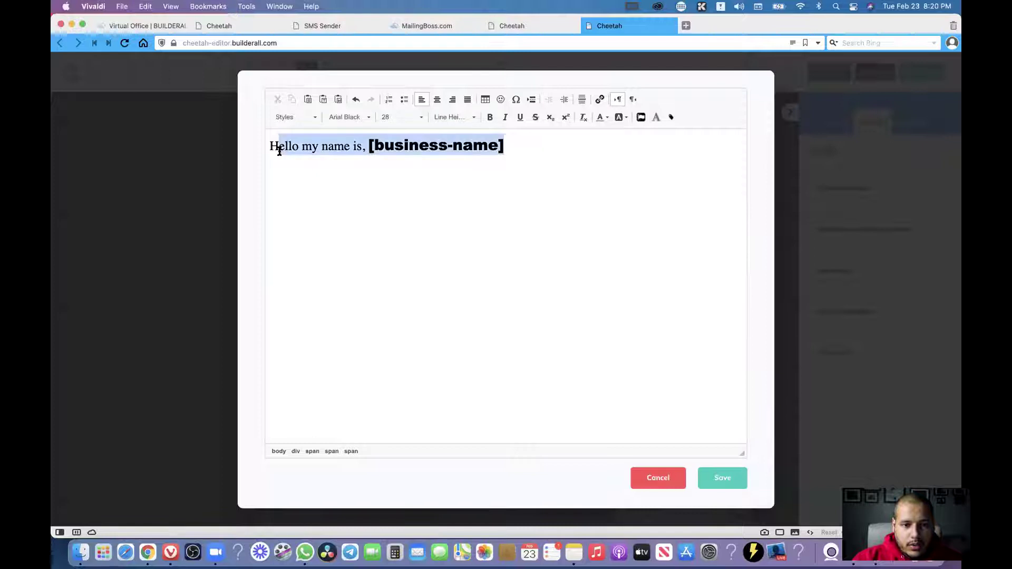
left_click(333, 150)
left_click_drag(526, 142, 269, 145)
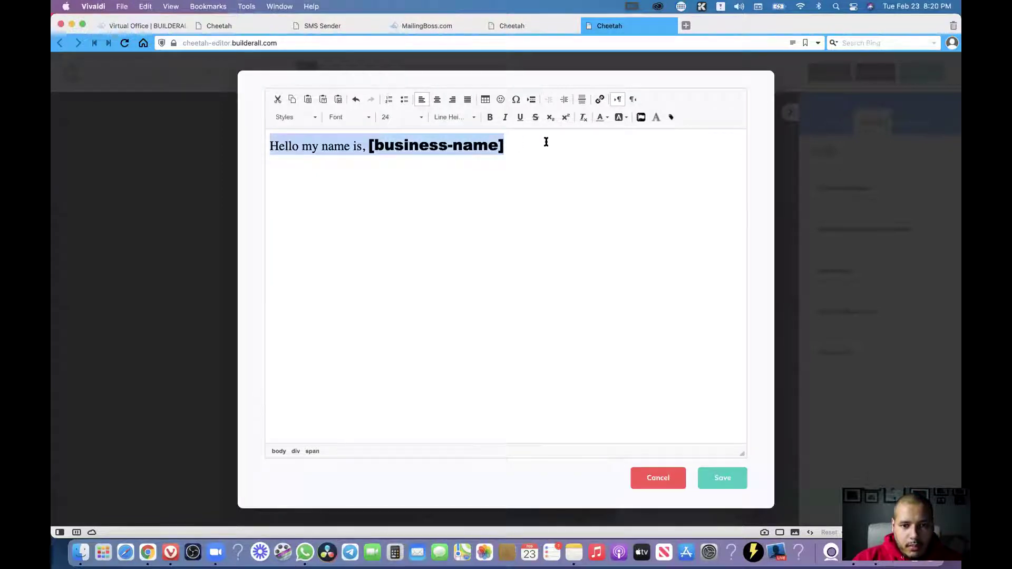
left_click(609, 117)
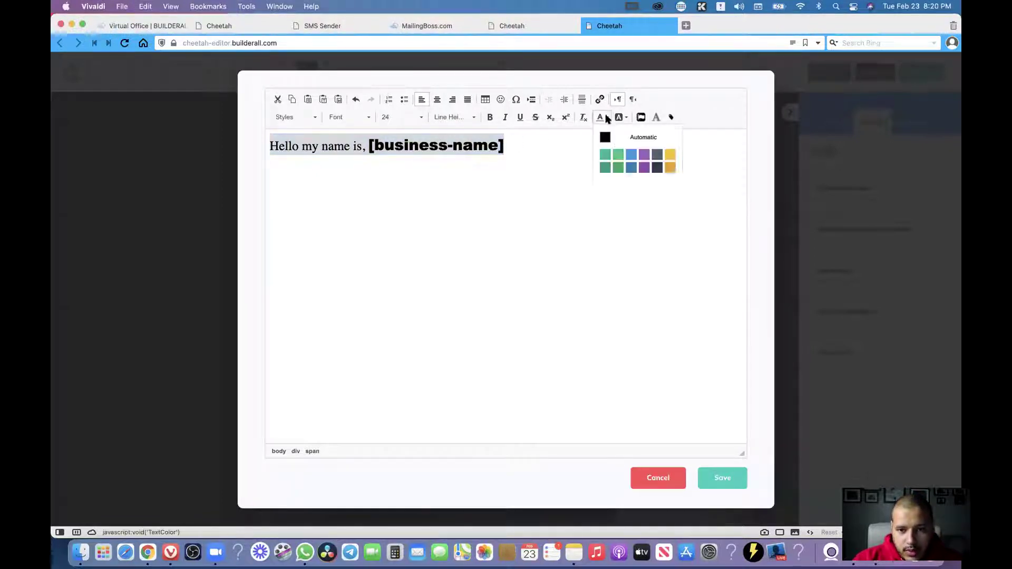
left_click(670, 182)
left_click(490, 163)
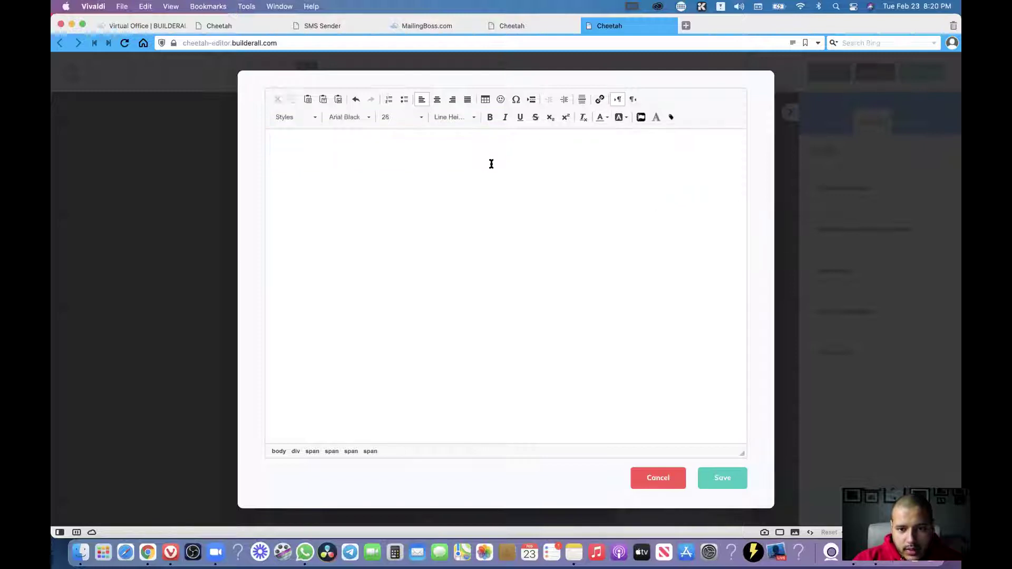
left_click_drag(454, 145, 308, 147)
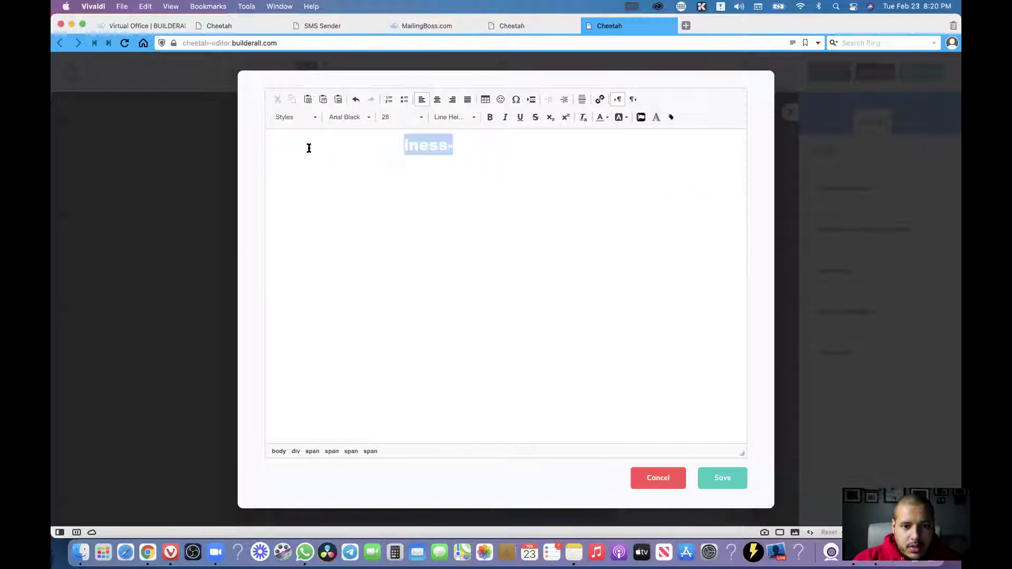
left_click(375, 145)
left_click(730, 480)
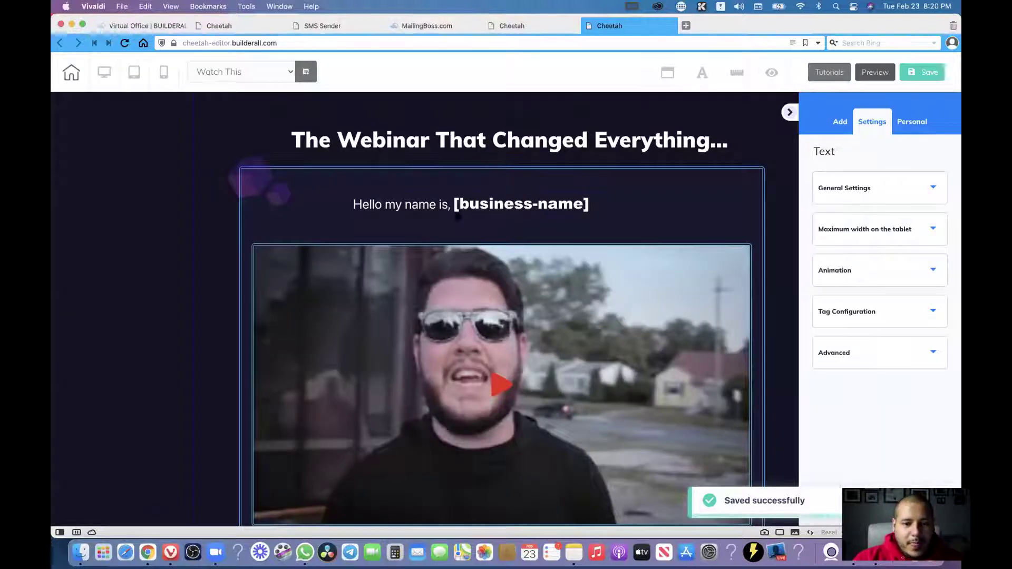
Drag the 'Hello my name is, [business-name]' text up and right within its box.
left_click(419, 213)
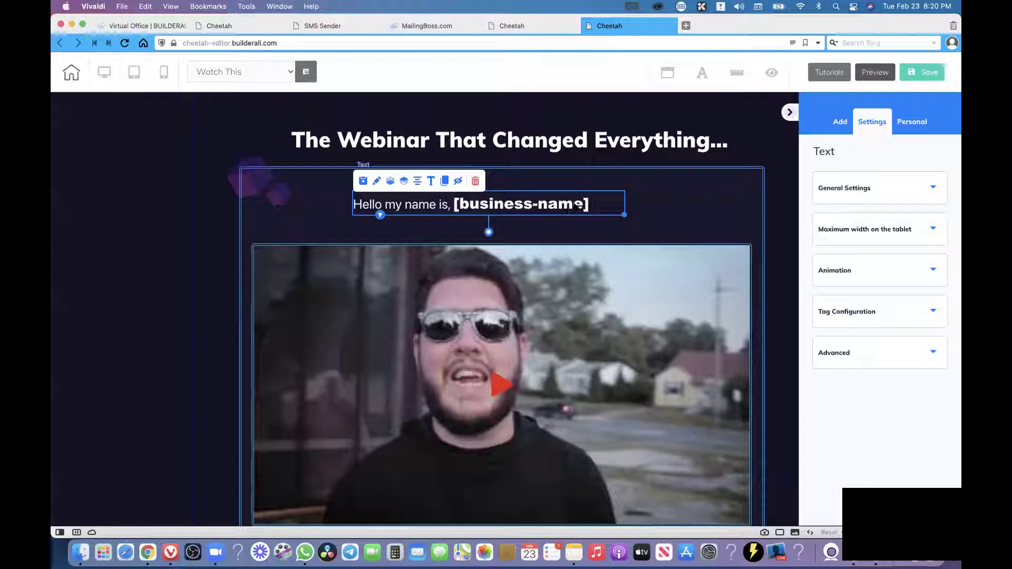
left_click(653, 216)
left_click_drag(569, 213, 670, 190)
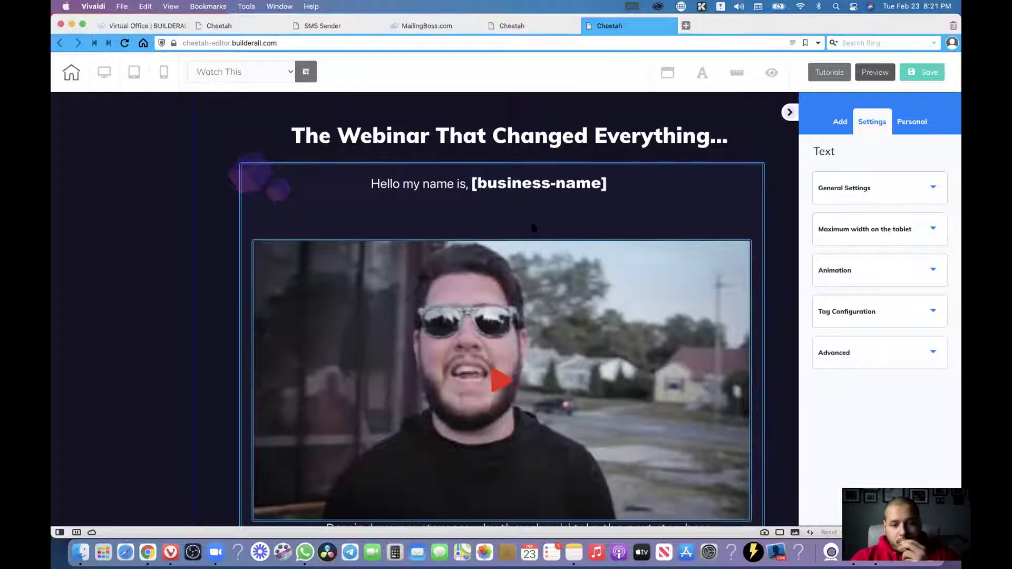
scroll(532, 232, "down", 3)
scroll(534, 254, "up", 3)
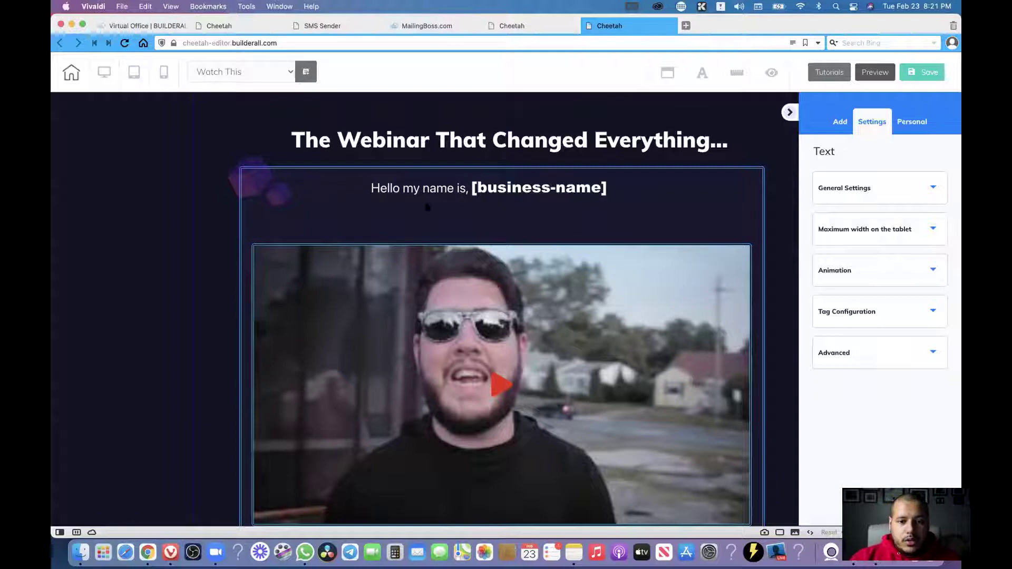
mouse_move(425, 230)
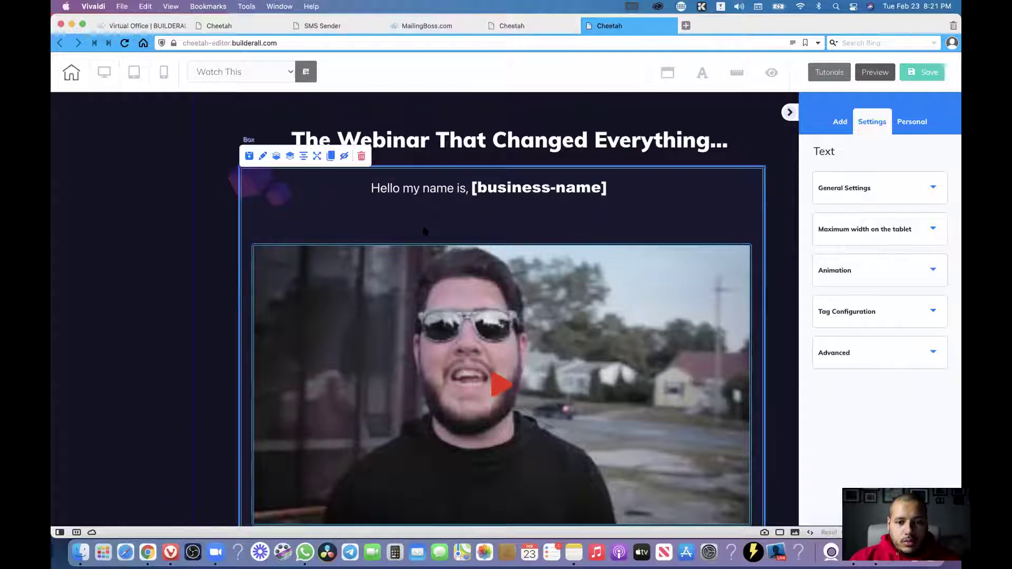
Place a Title H1 element from Add > Elements beneath the greeting line and open it for editing.
left_click(589, 196)
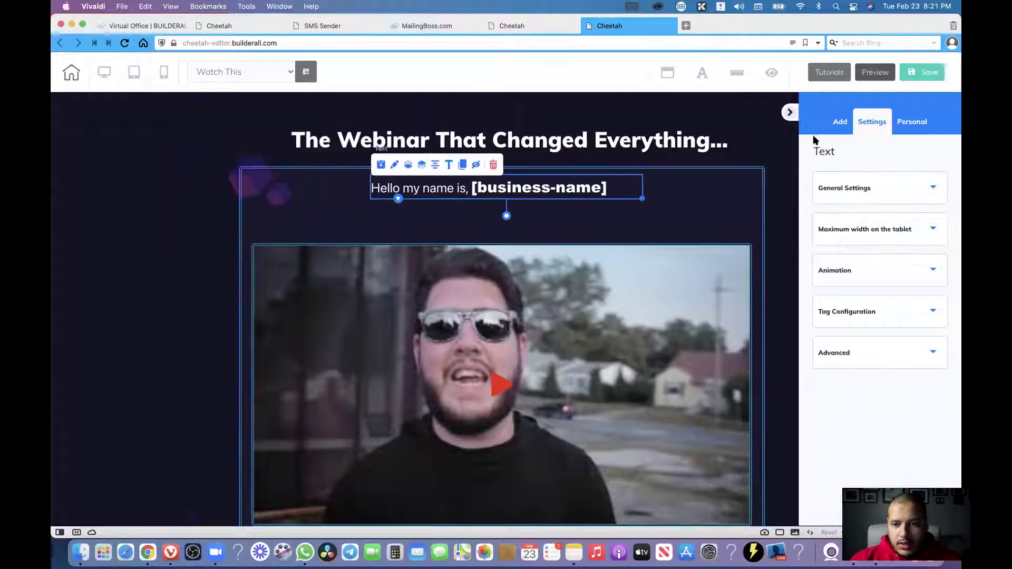
left_click(839, 123)
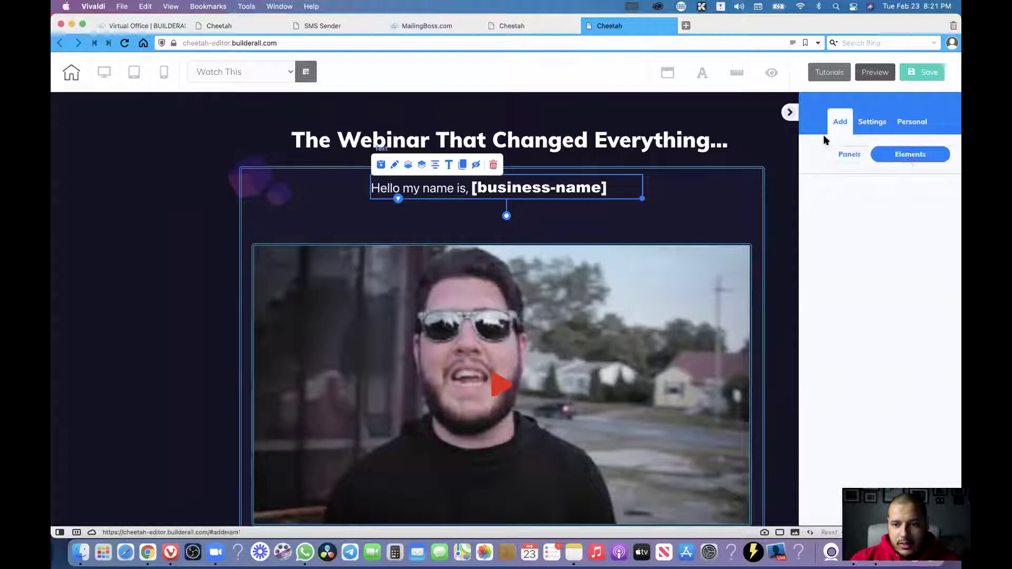
left_click(920, 160)
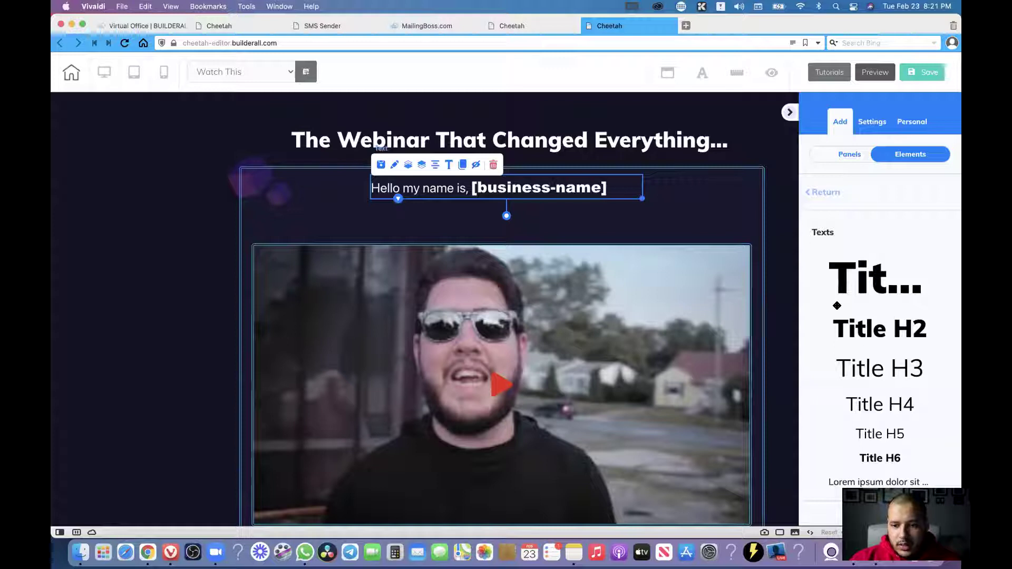
left_click_drag(831, 296, 304, 222)
mouse_move(426, 212)
left_mouse_down()
mouse_move(365, 217)
mouse_move(425, 219)
left_mouse_up()
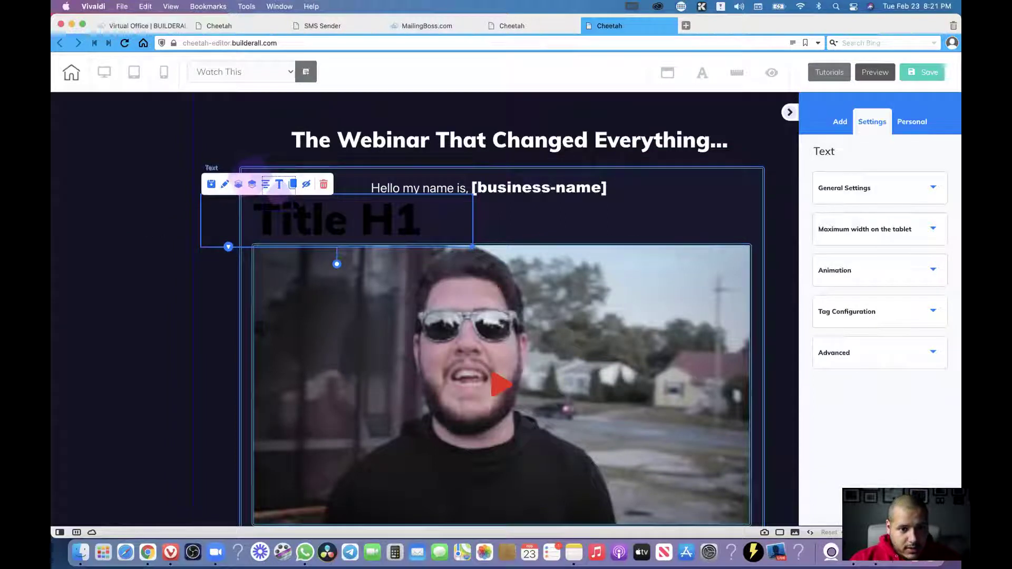
left_click_drag(395, 229, 493, 233)
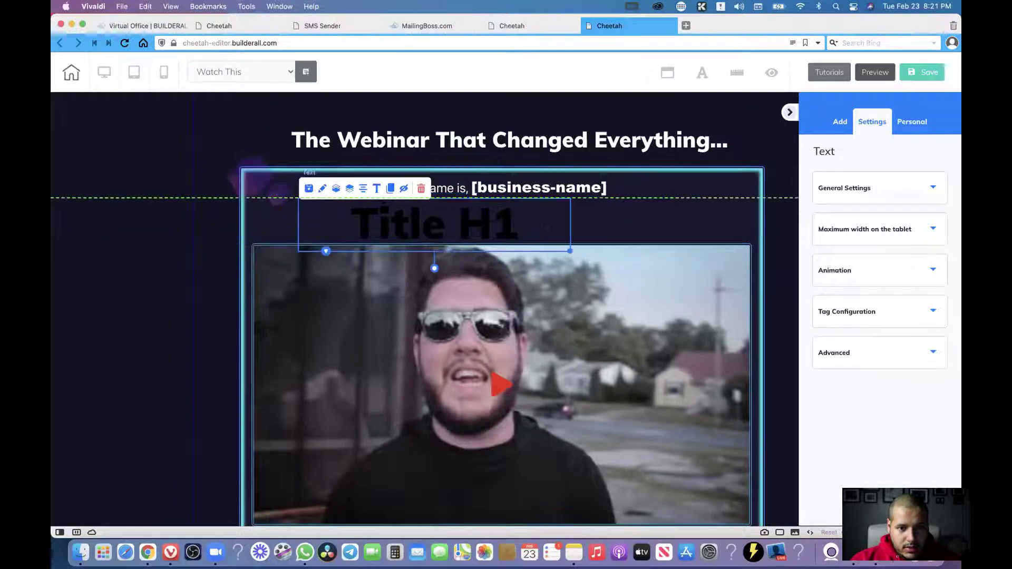
left_click(375, 188)
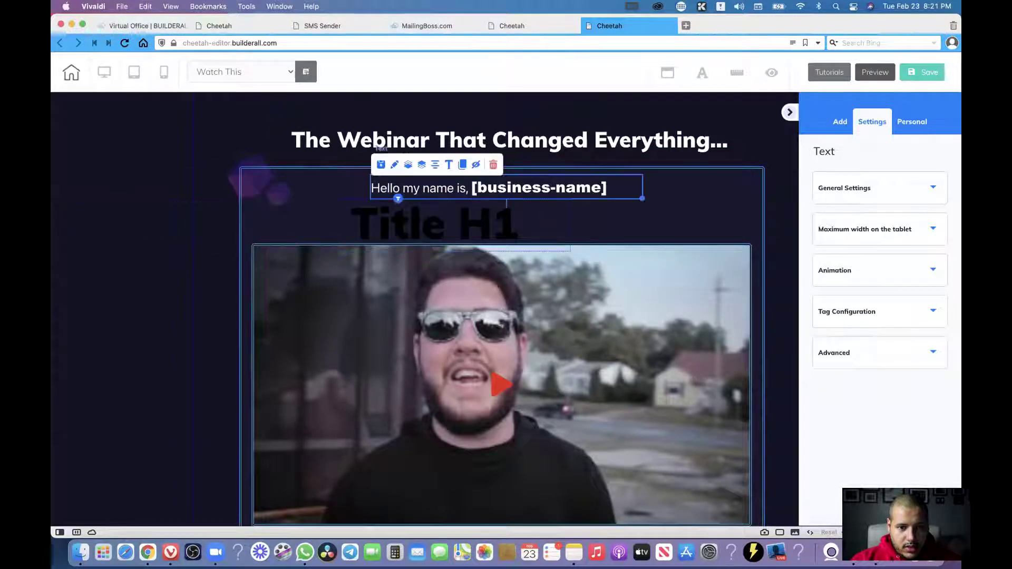
left_click(353, 225)
left_click(377, 189)
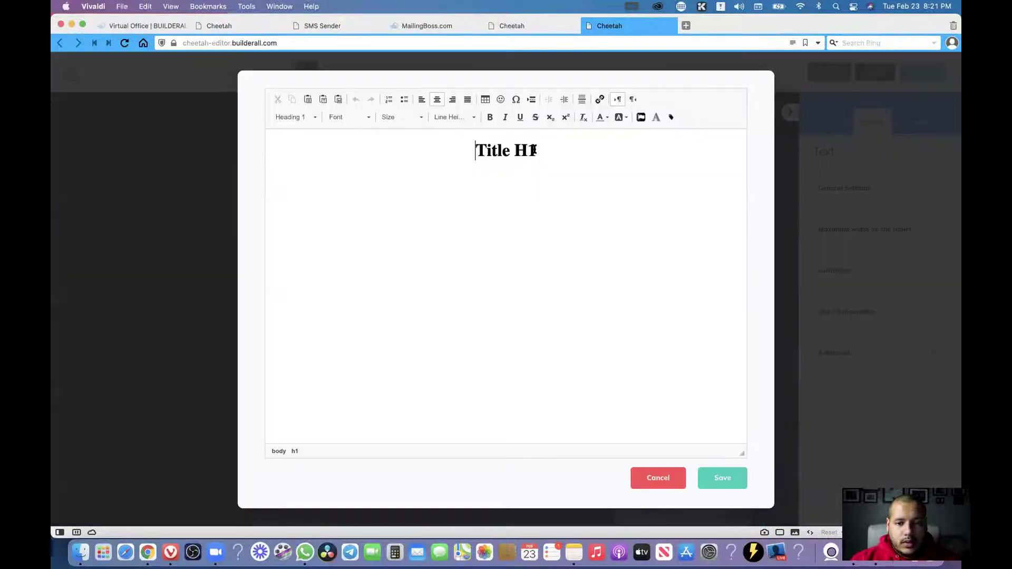
Replace the heading text with 'Use Refferal Code : 1111'.
left_click_drag(537, 150, 471, 150)
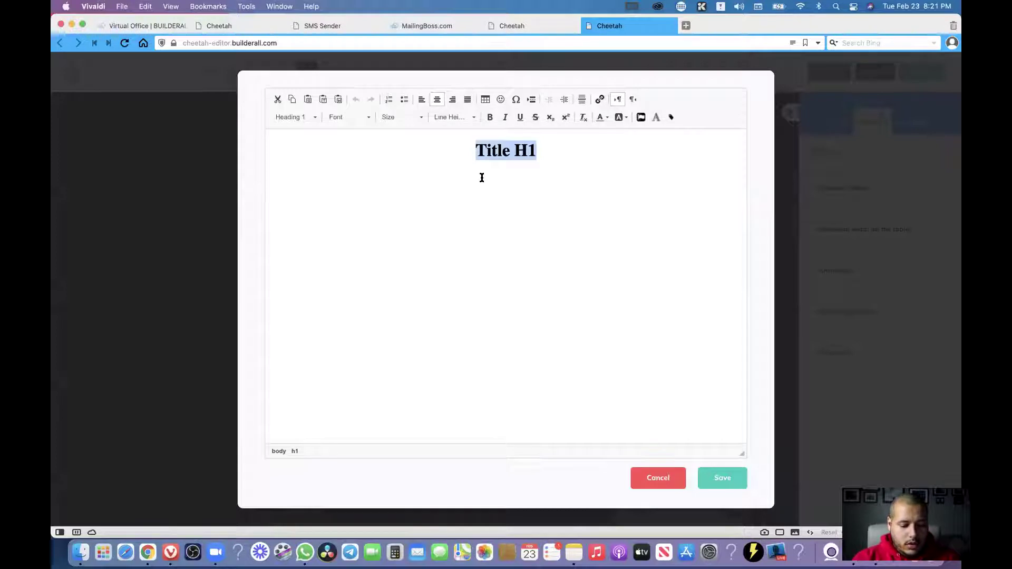
type("Re")
key("BackSpace")
key("BackSpace")
type("Us")
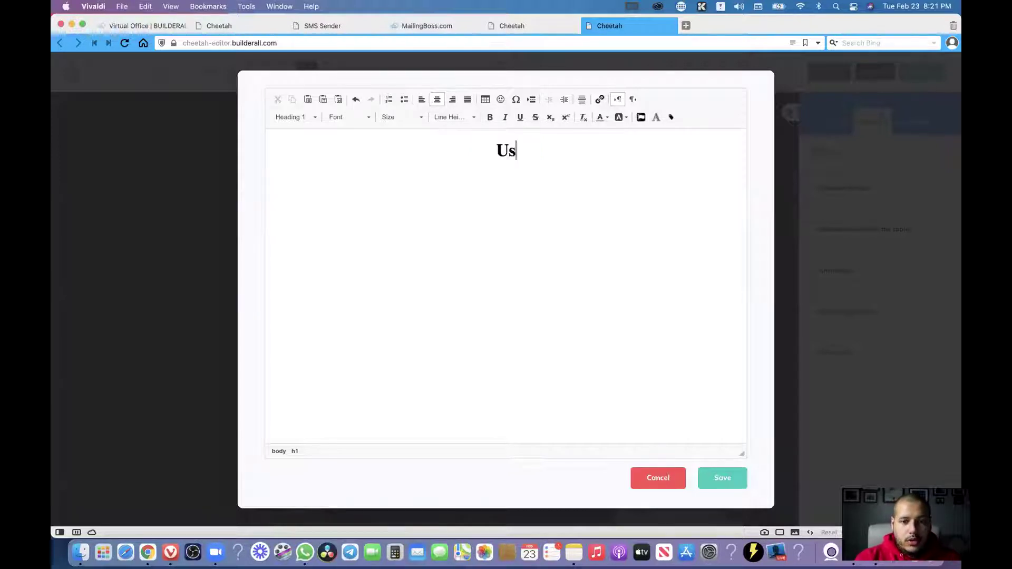
type("e Refferal Code : xxxx")
key("BackSpace")
key("BackSpace")
key("BackSpace")
key("BackSpace")
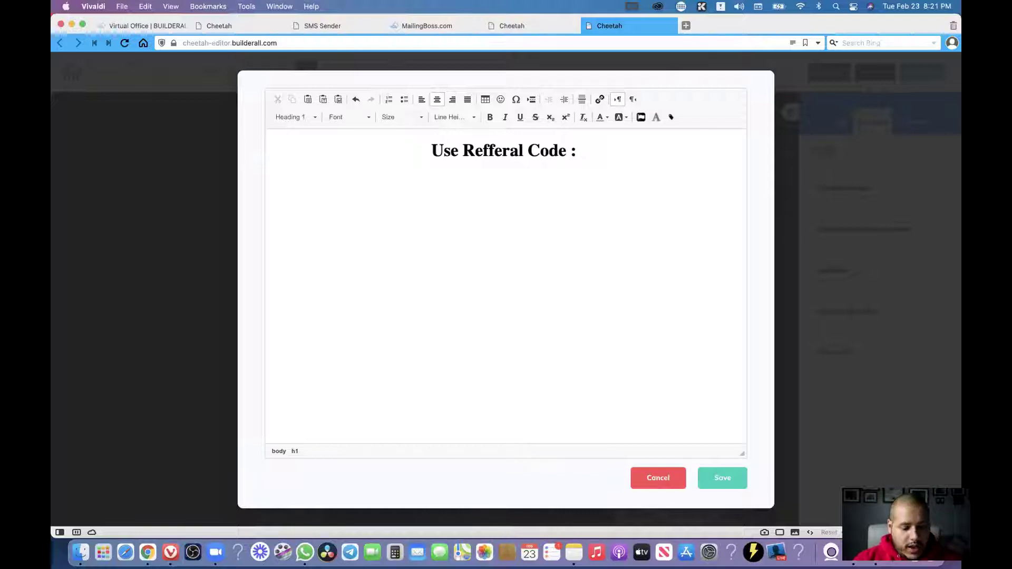
type("1111")
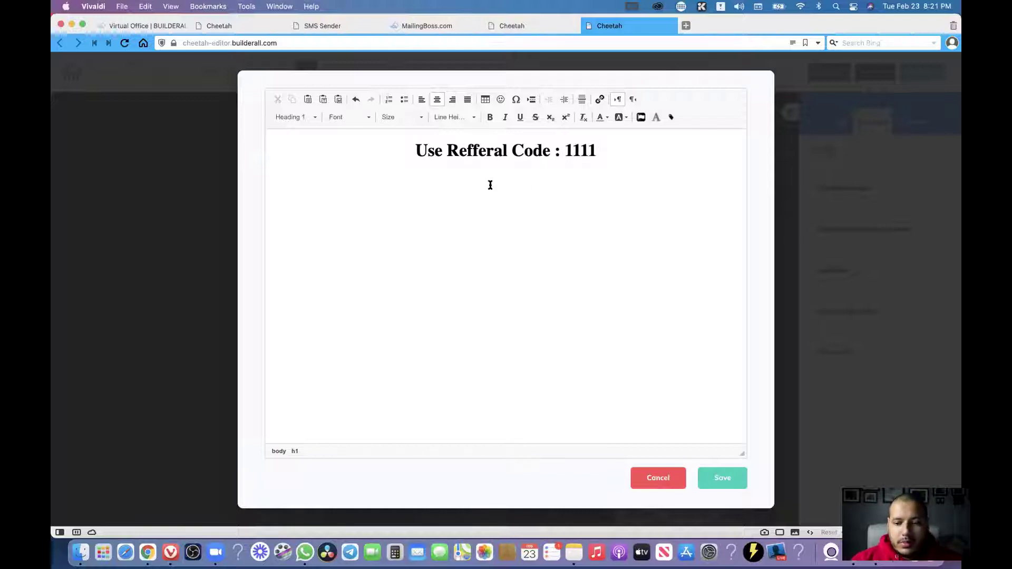
Replace '1111' with the website-headline smart tag.
left_click_drag(564, 150, 594, 151)
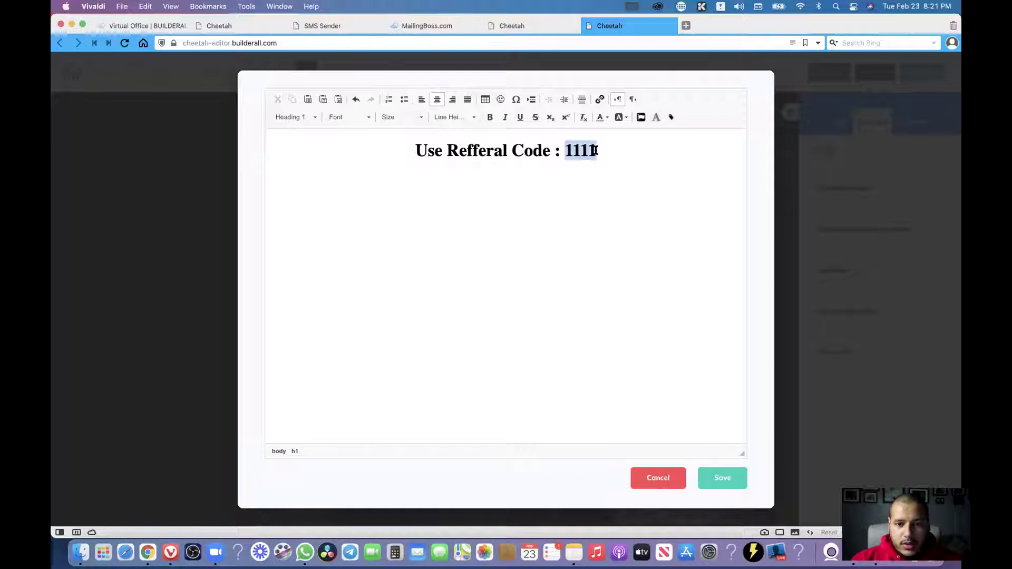
left_click(673, 118)
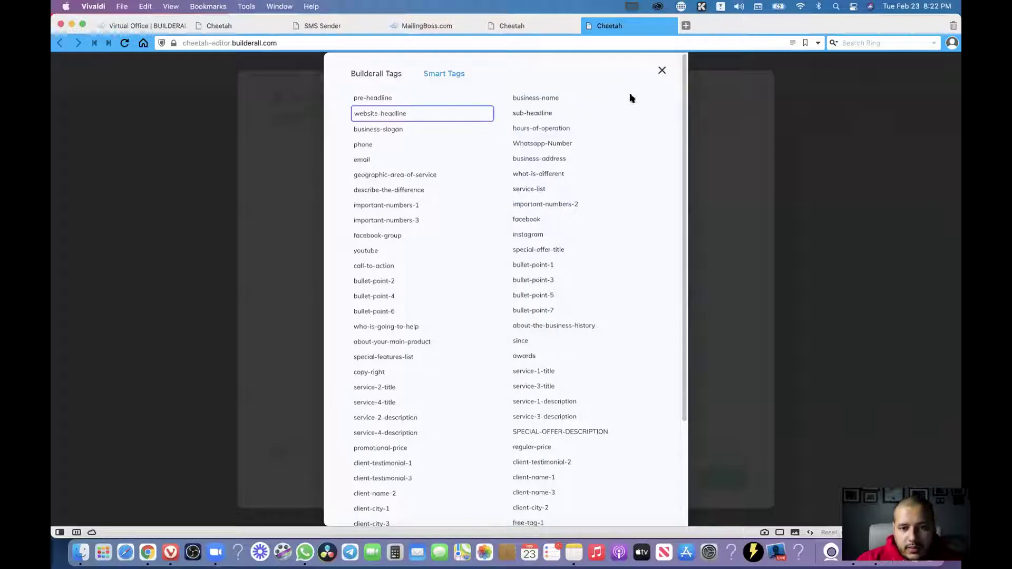
left_click_drag(687, 142, 695, 301)
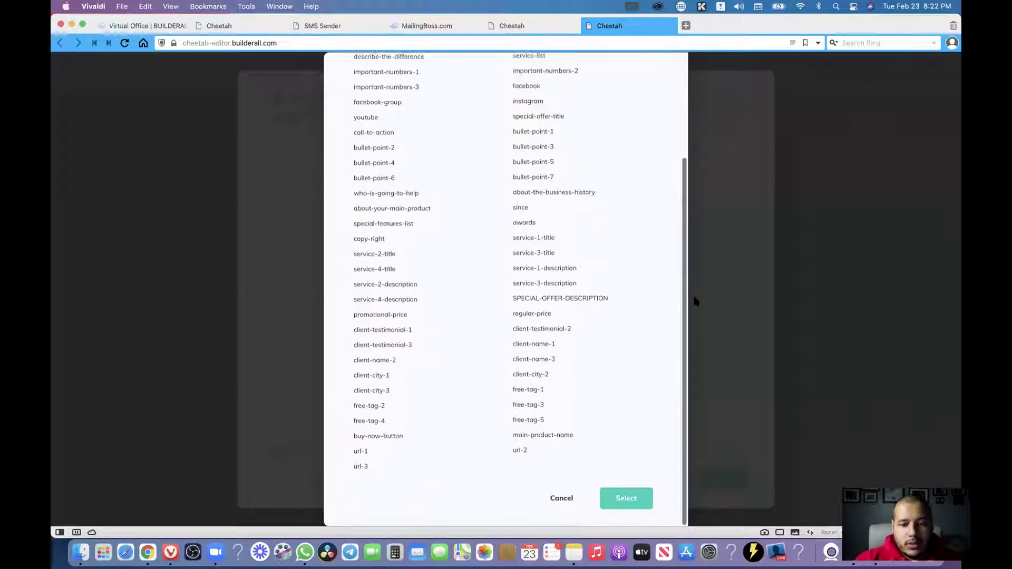
left_click(360, 347)
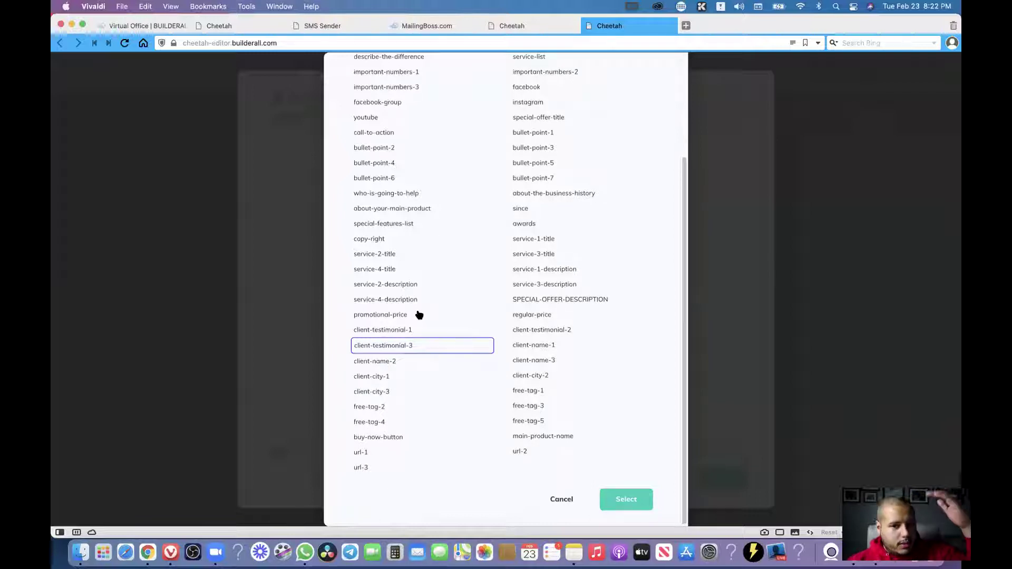
scroll(422, 307, "up", 5)
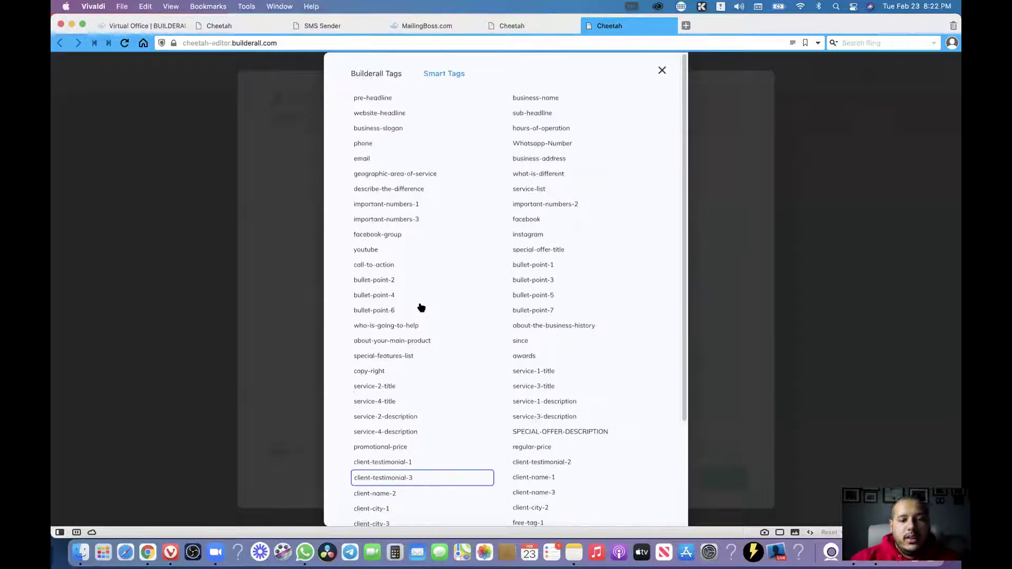
left_click(393, 111)
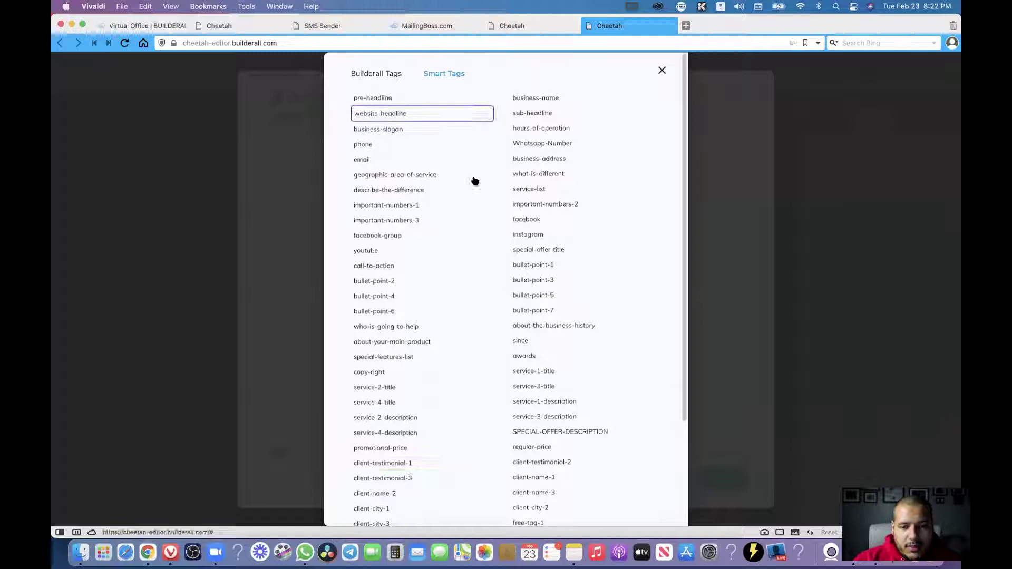
scroll(657, 229, "down", 5)
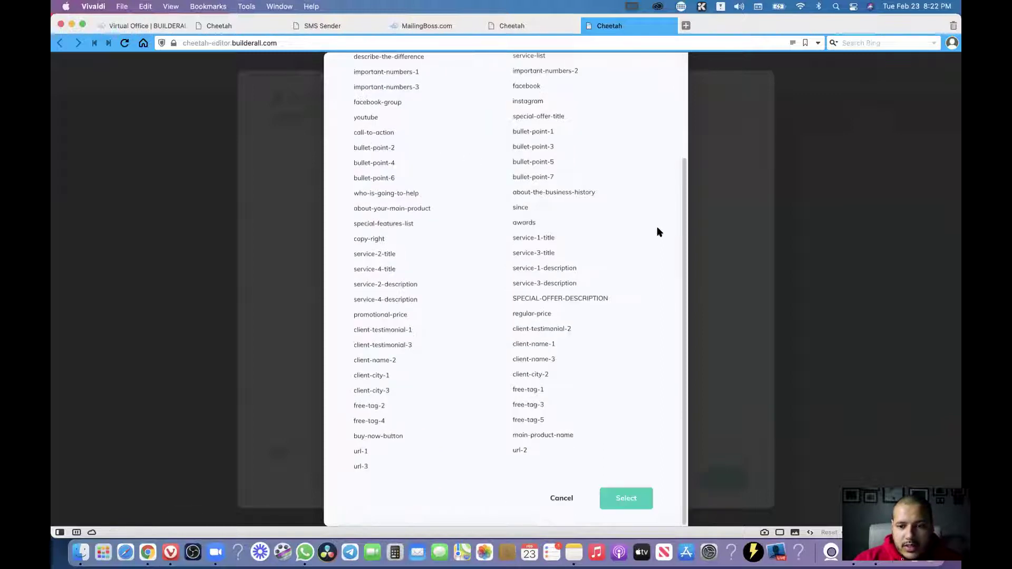
left_click(620, 498)
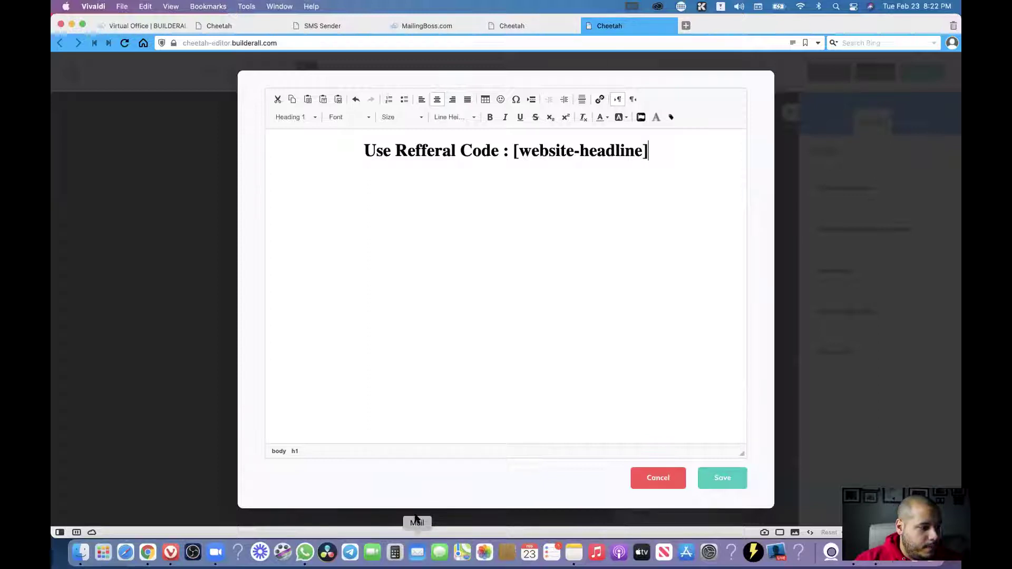
Colour the [website-headline] tag red.
left_click(656, 163)
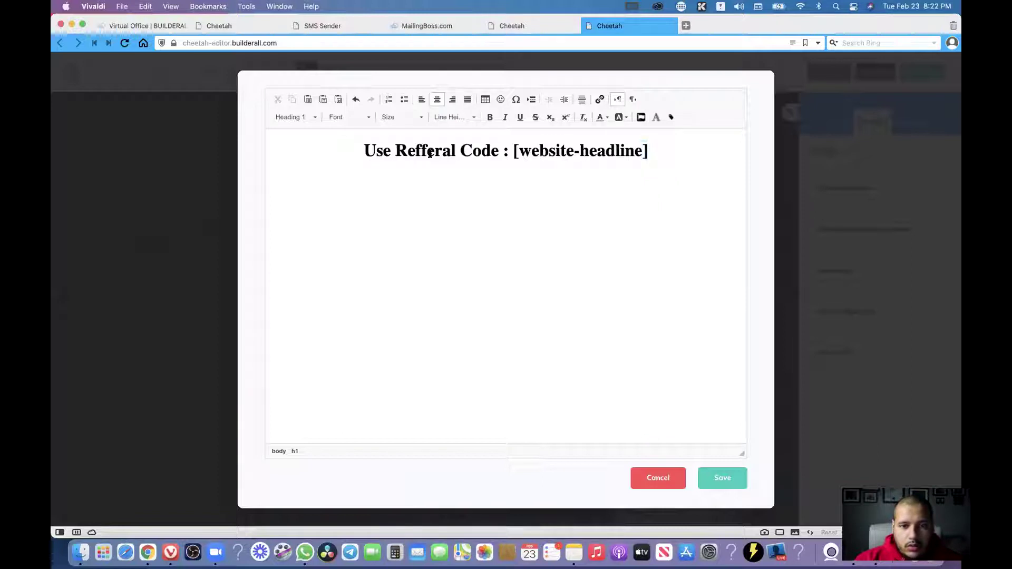
triple_click(338, 151)
left_click_drag(513, 152, 657, 149)
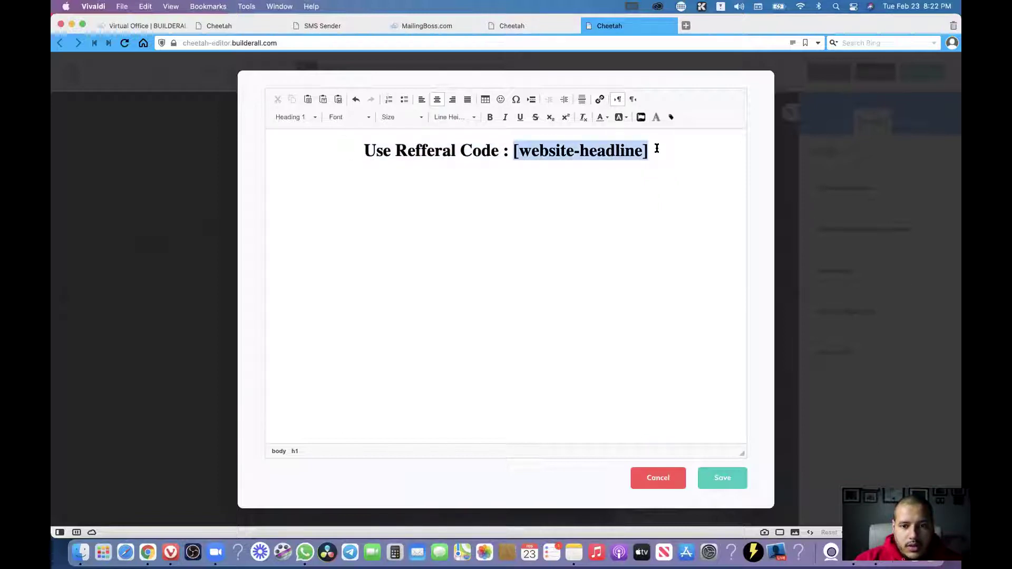
left_click(607, 118)
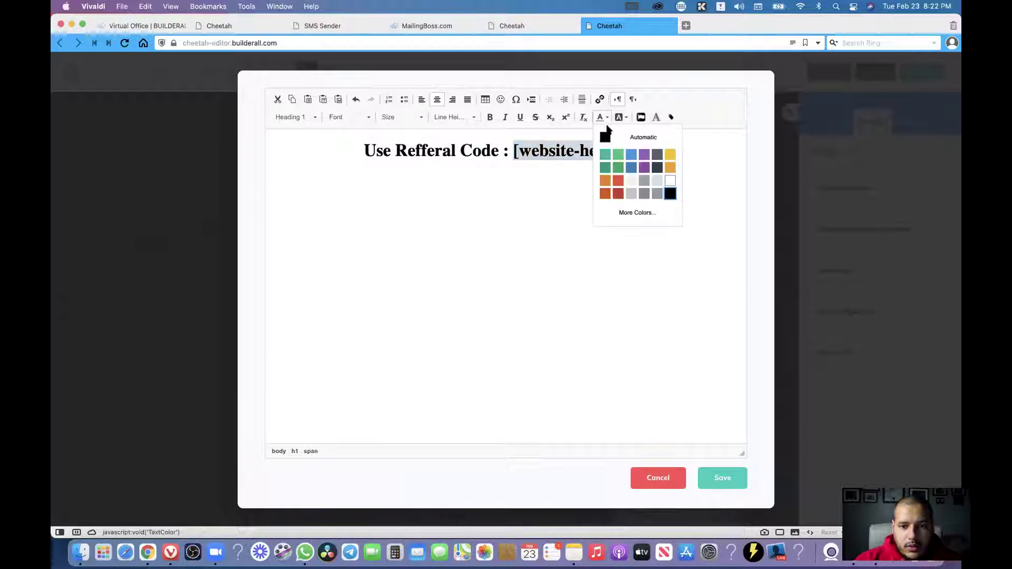
left_click(610, 180)
left_click(498, 152)
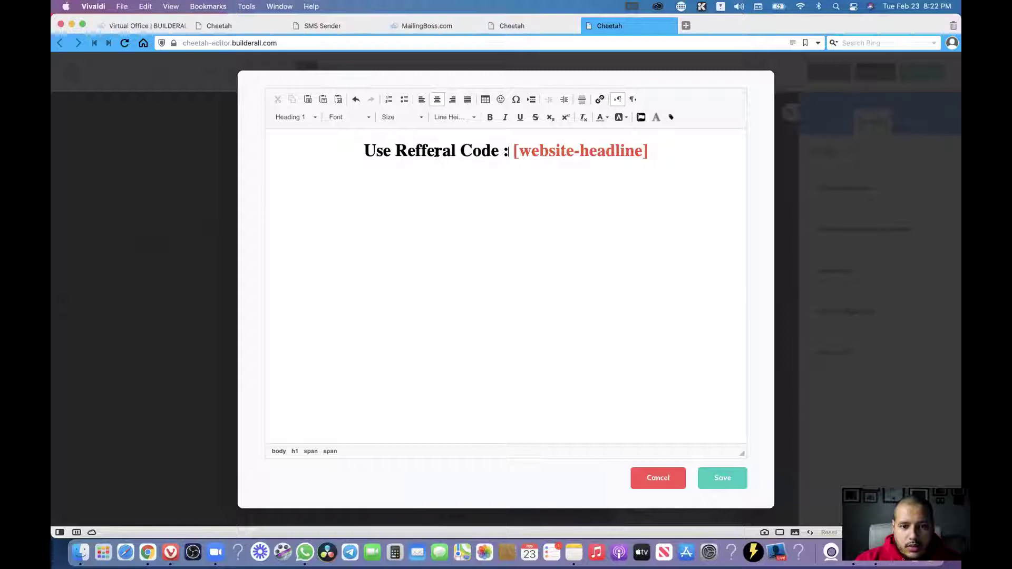
Make 'Use Refferal Code :' white and save the heading.
left_click_drag(510, 152, 343, 150)
left_click(606, 118)
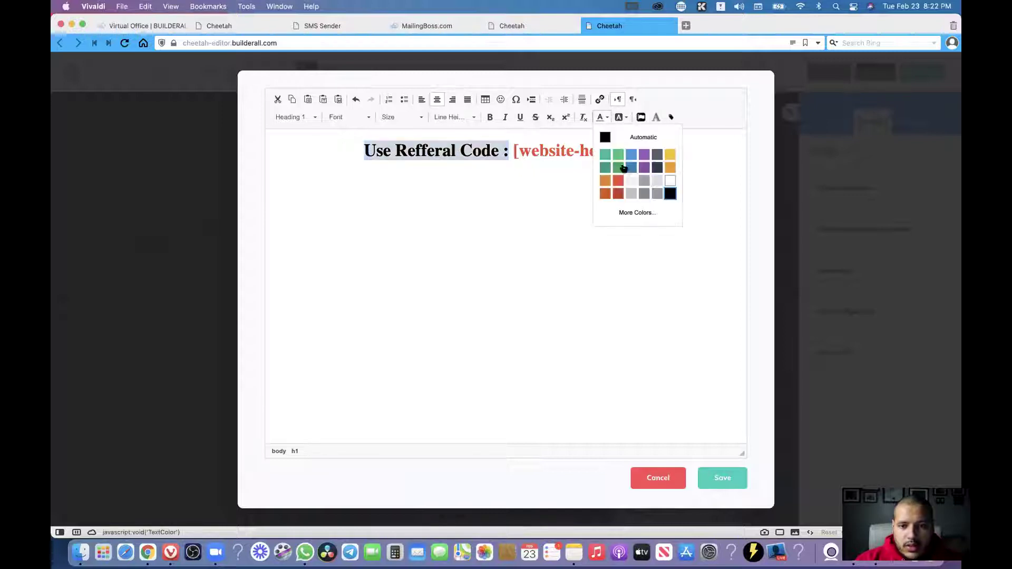
left_click(669, 183)
left_click(722, 477)
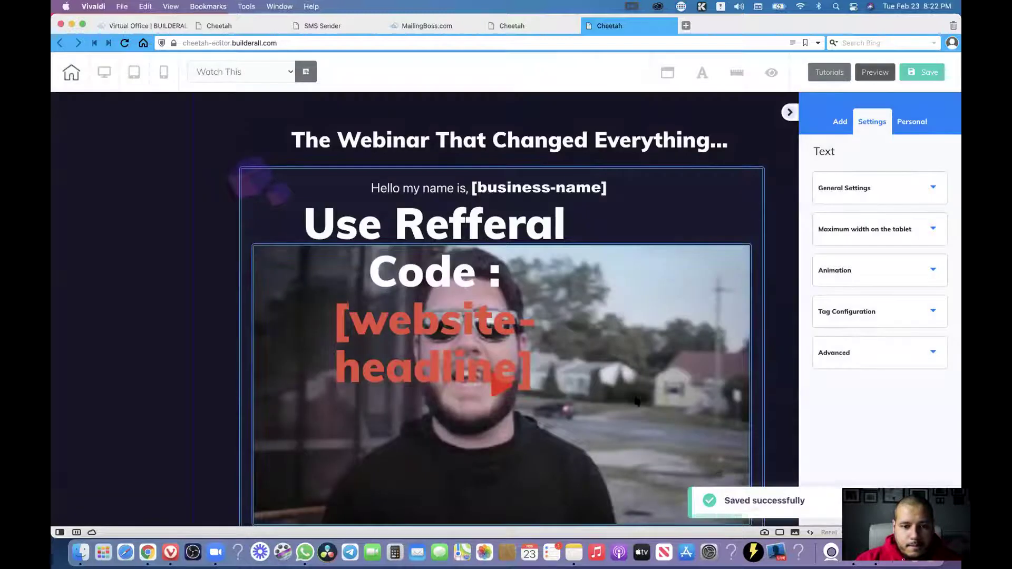
Lower the site-wide Title H1 font size to 27 px and widen the referral heading box.
left_click(470, 227)
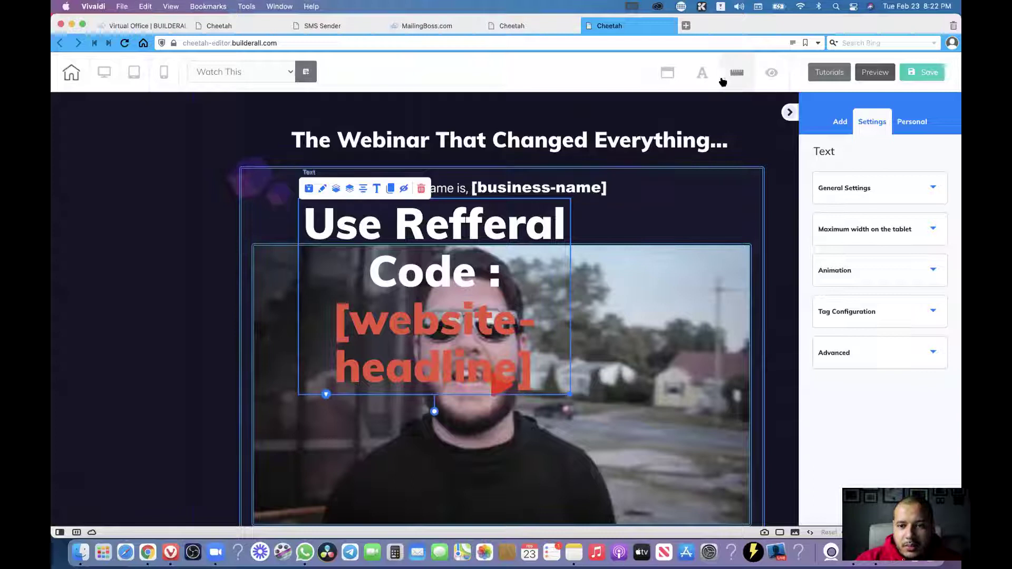
left_click(741, 75)
left_click(703, 74)
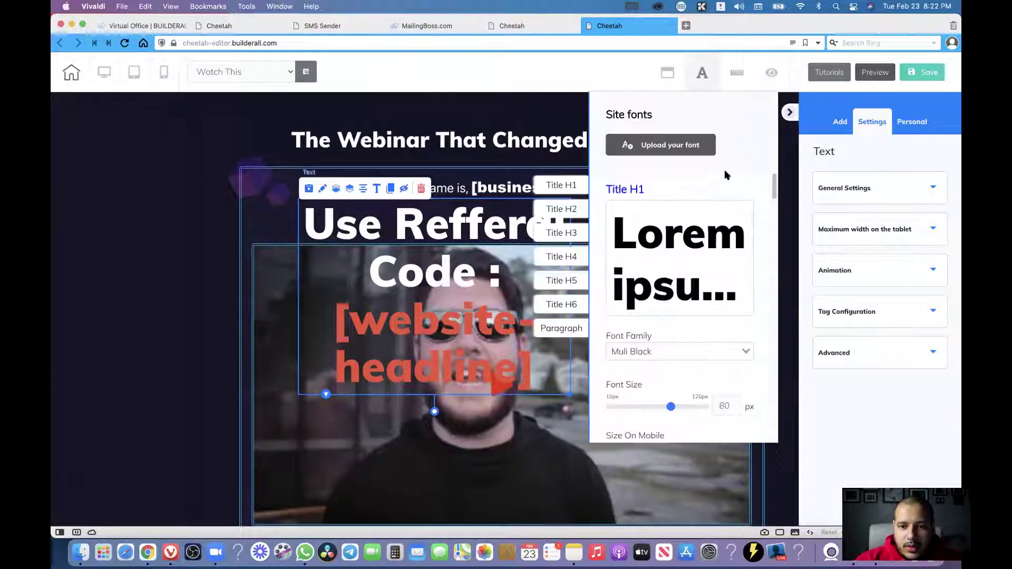
left_click_drag(670, 410, 626, 384)
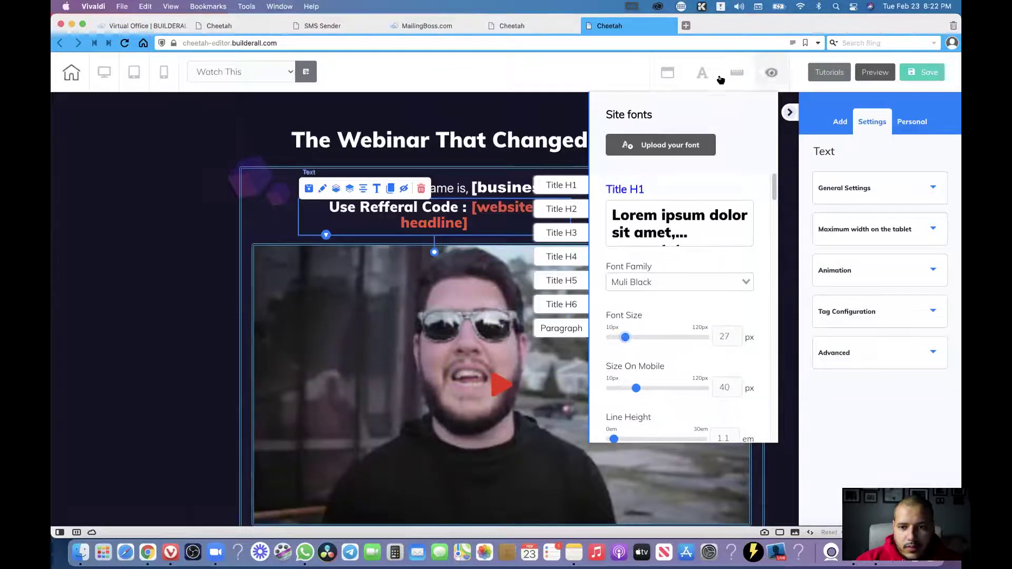
left_click(702, 74)
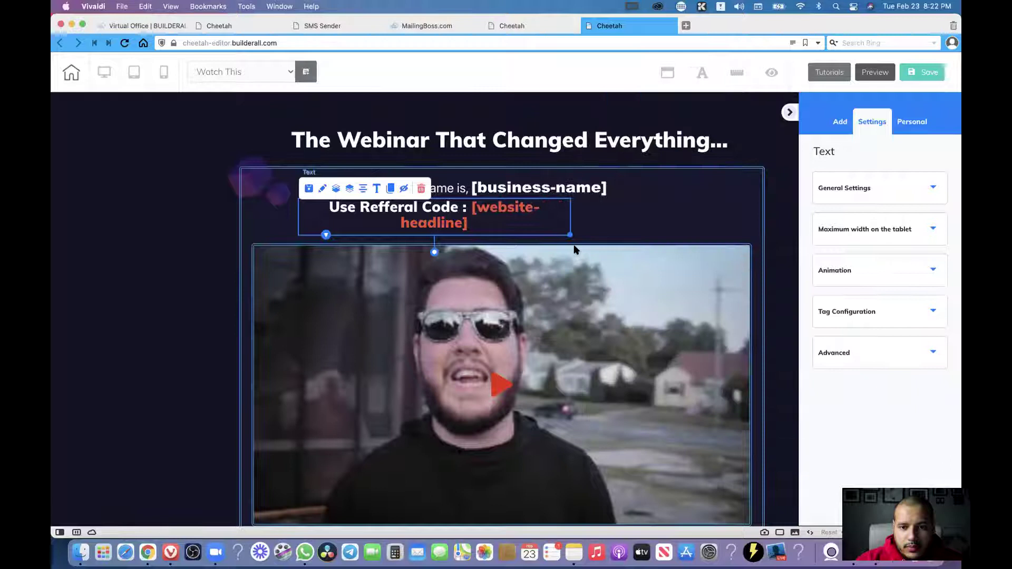
left_click_drag(571, 235, 631, 234)
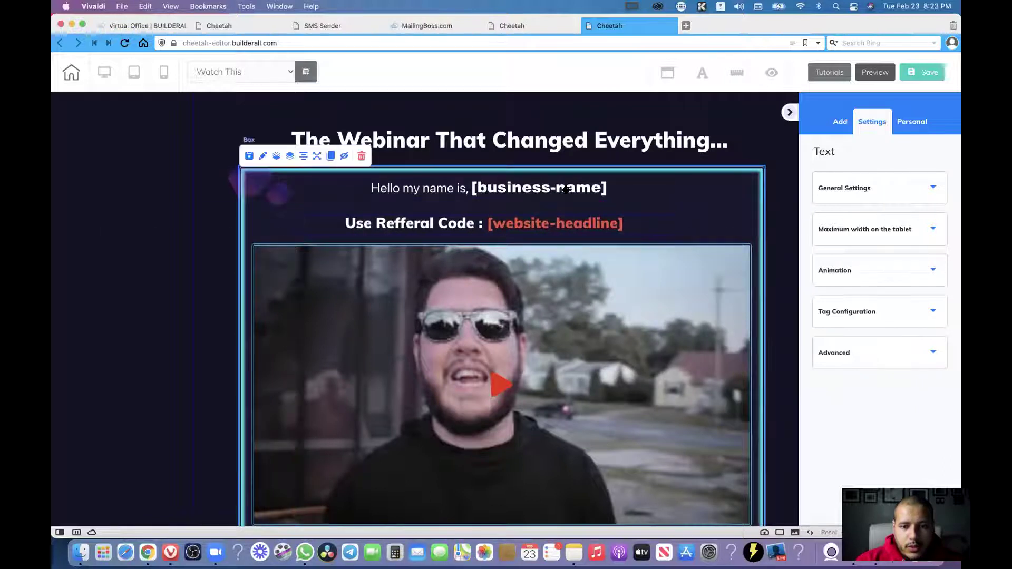
Centre the greeting line and narrow the greeting and referral-code text boxes.
left_click(414, 194)
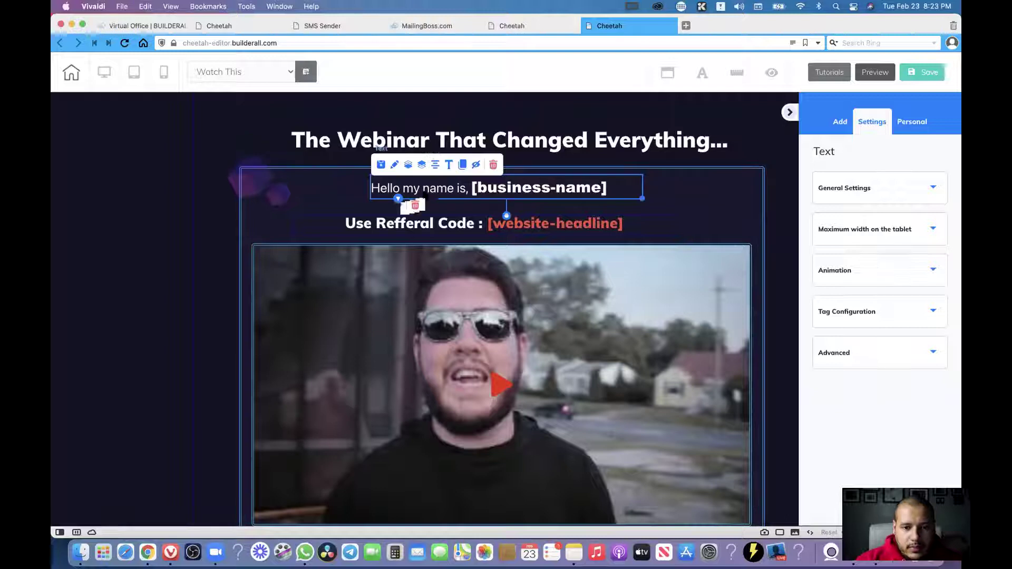
left_click(357, 214)
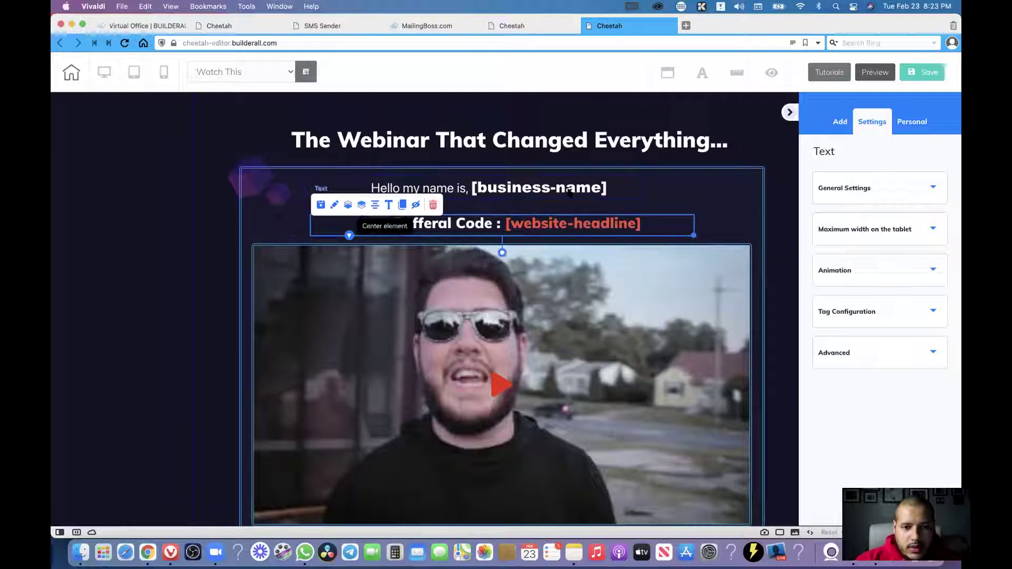
left_click(406, 193)
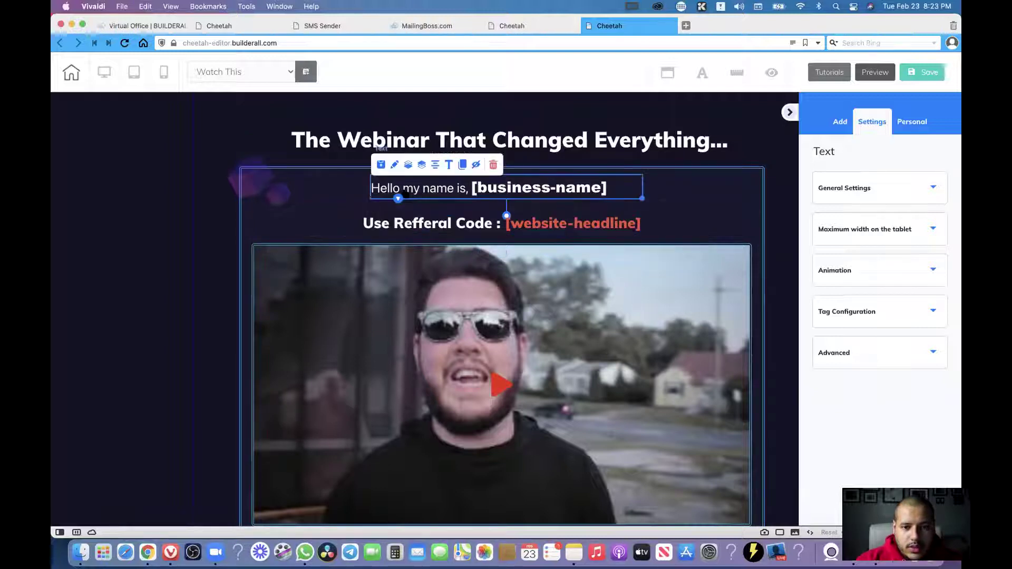
left_click(435, 165)
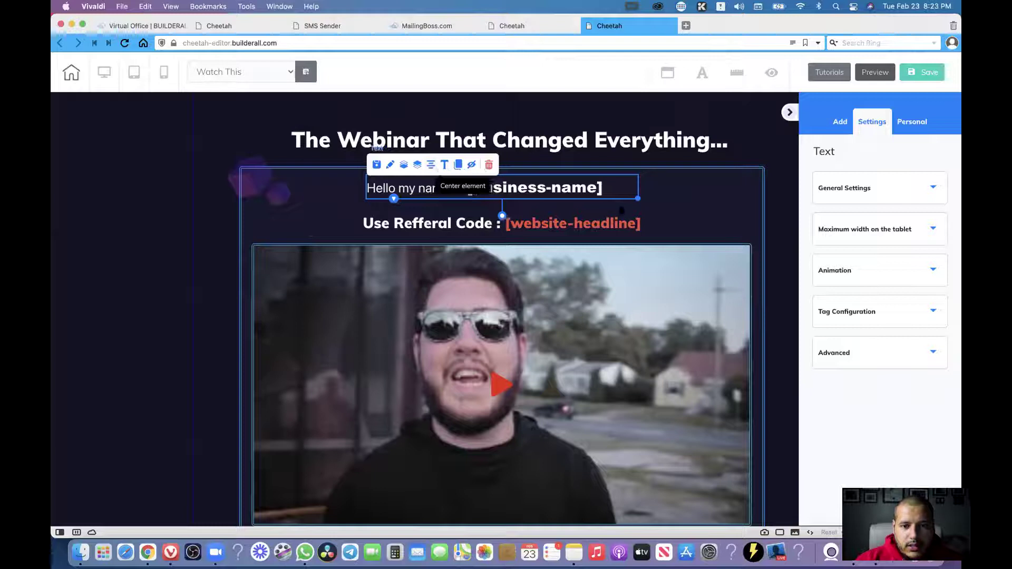
left_click(589, 226)
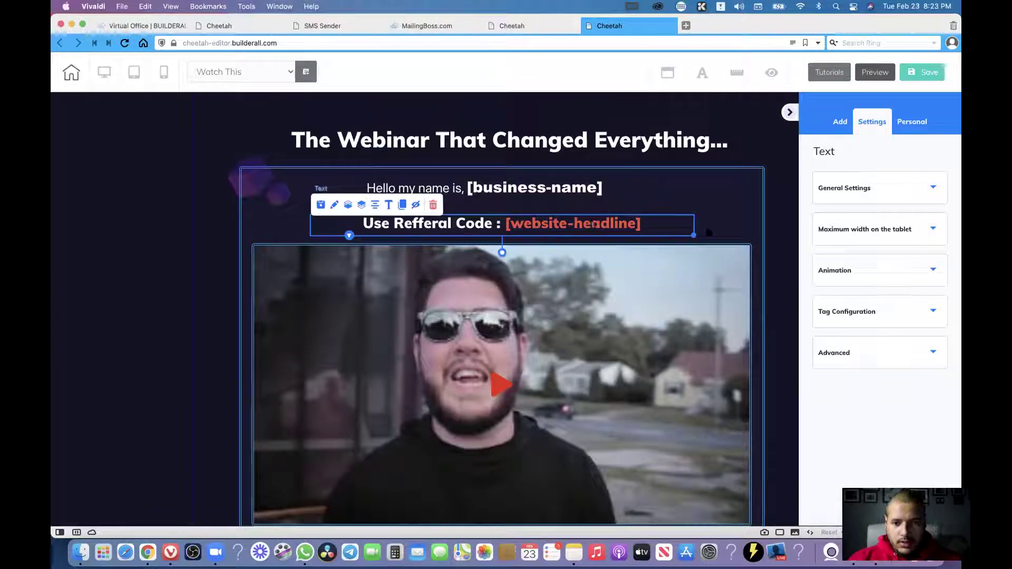
left_click_drag(694, 235, 596, 235)
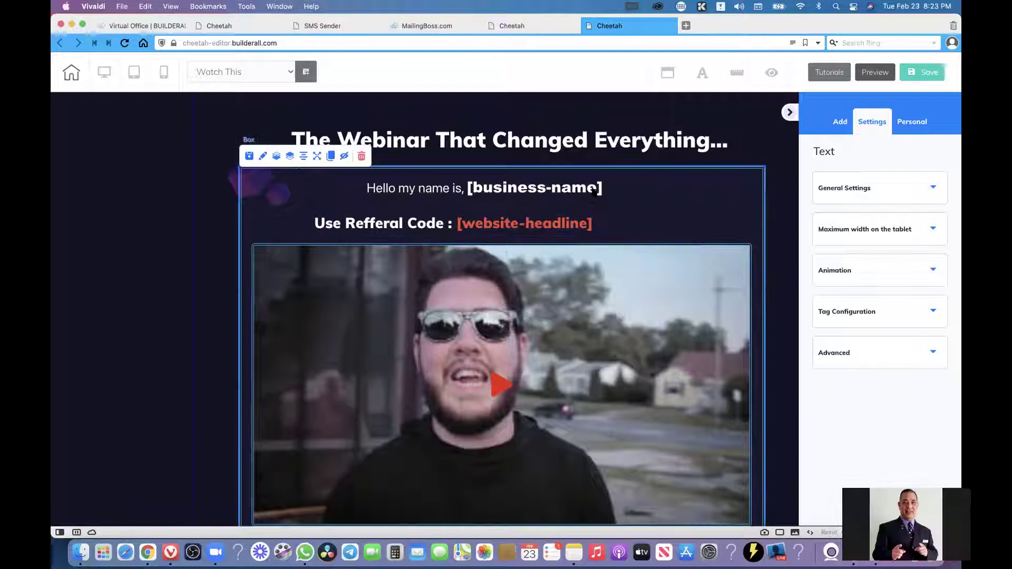
left_click(625, 196)
left_click_drag(627, 198, 612, 199)
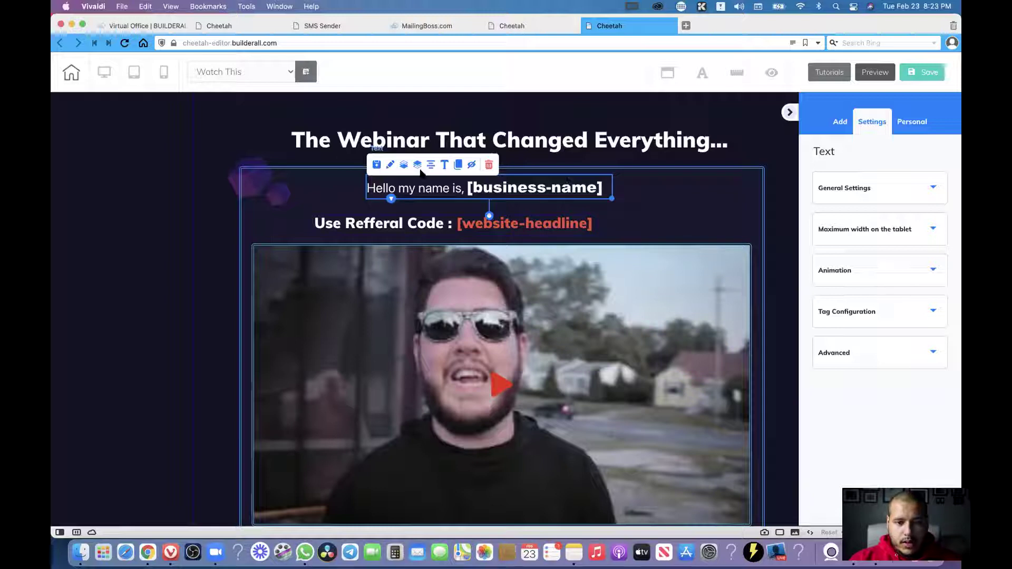
Centre the referral-code line and open it in the Large Content Editor.
left_click(420, 232)
left_click(388, 211)
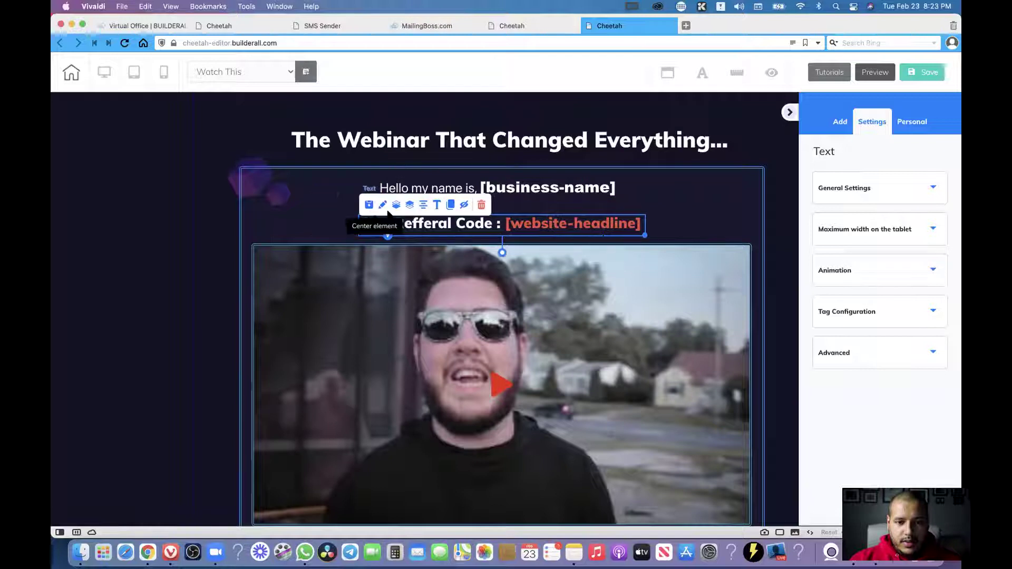
left_click(437, 208)
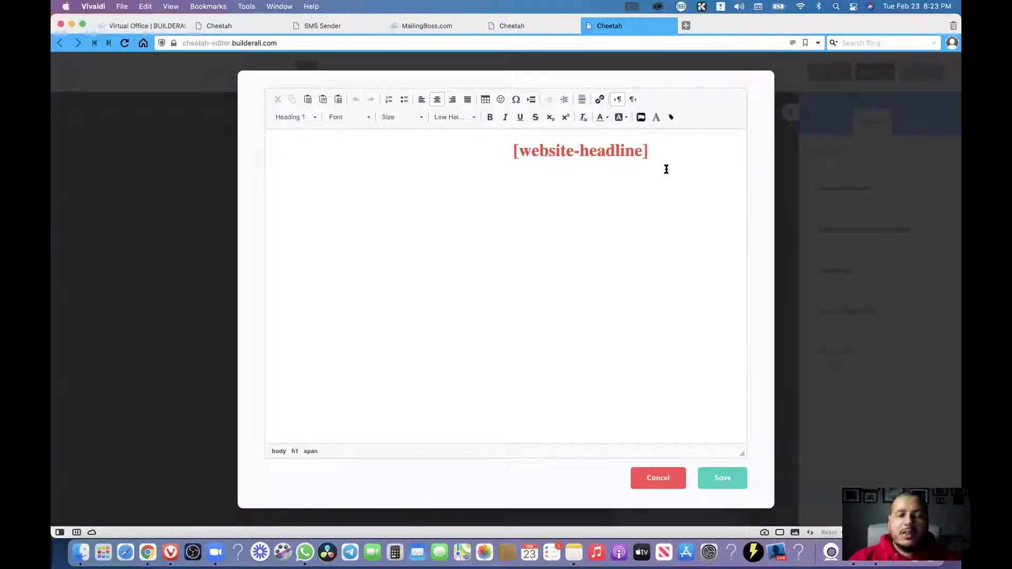
Select across the invisible white 'Use Refferal Code :' text before [website-headline] to locate it.
triple_click(456, 151)
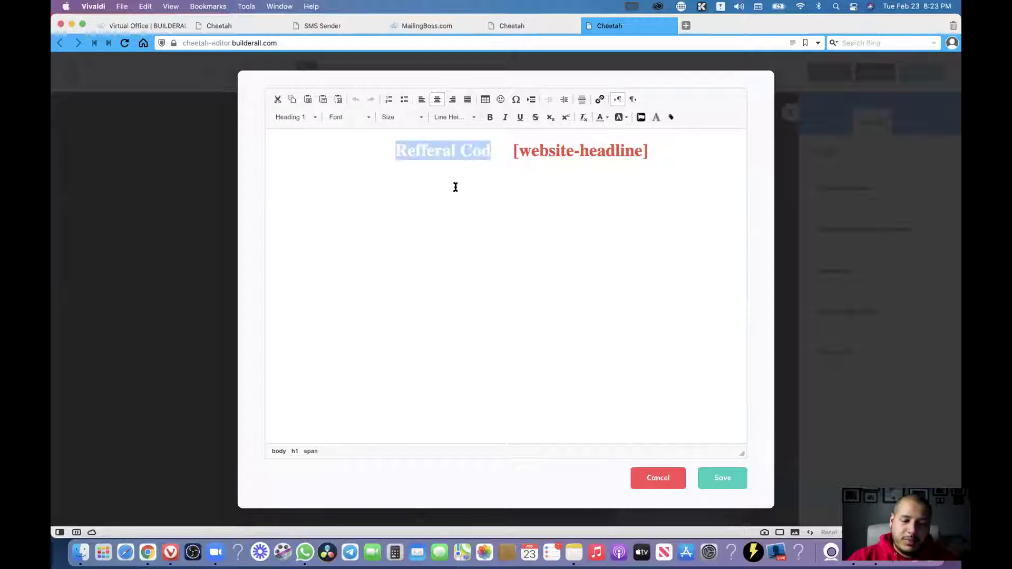
left_click(437, 154)
double_click(389, 151)
left_click(402, 154)
left_click_drag(483, 155, 372, 151)
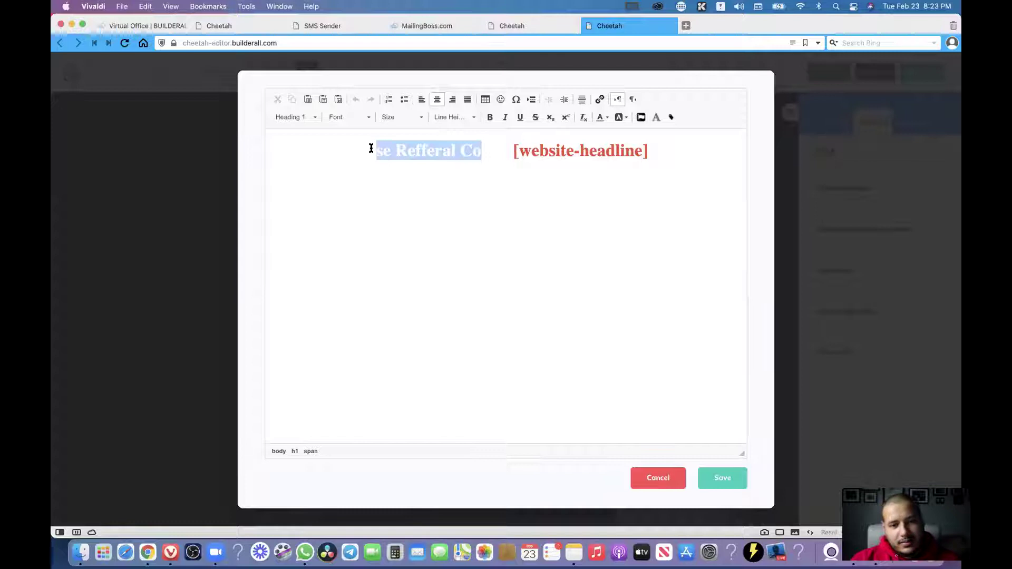
left_click(455, 153)
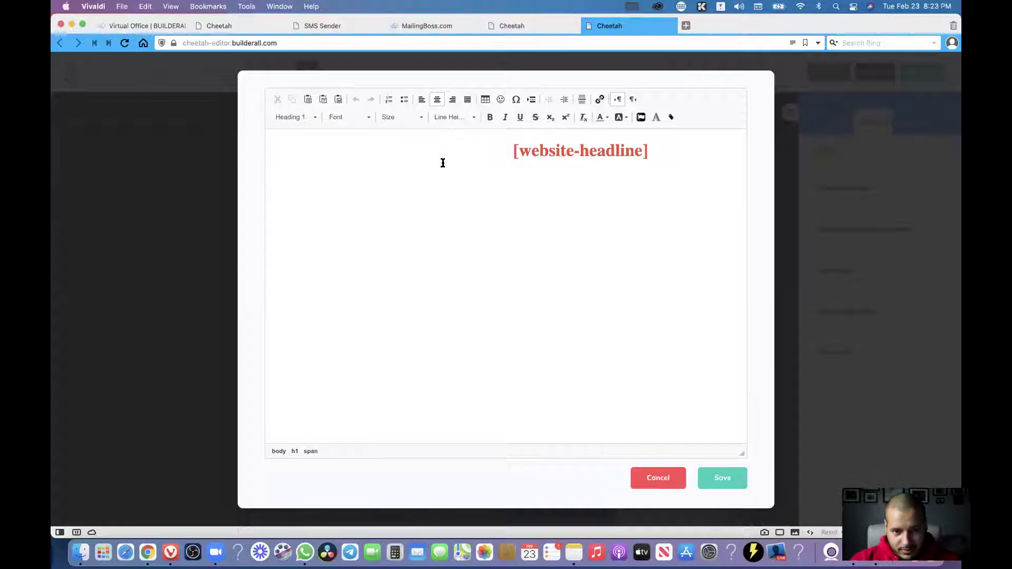
left_click(150, 552)
Search Google for 'reffer' to get the spelling 'referral', cut the word, and return to the editor.
left_click(489, 248)
type("re")
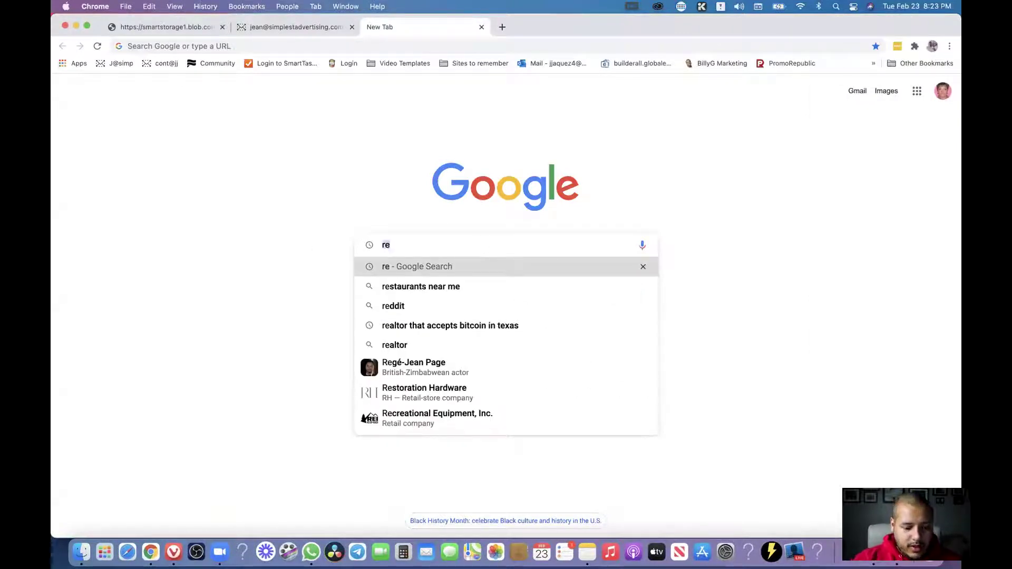
type("ffer")
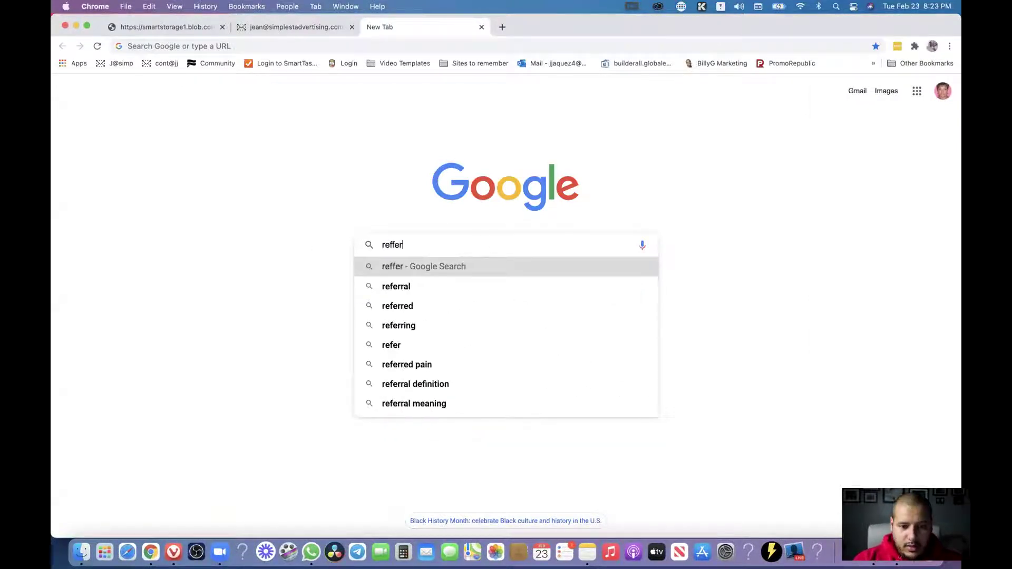
key("Down")
key("super+a")
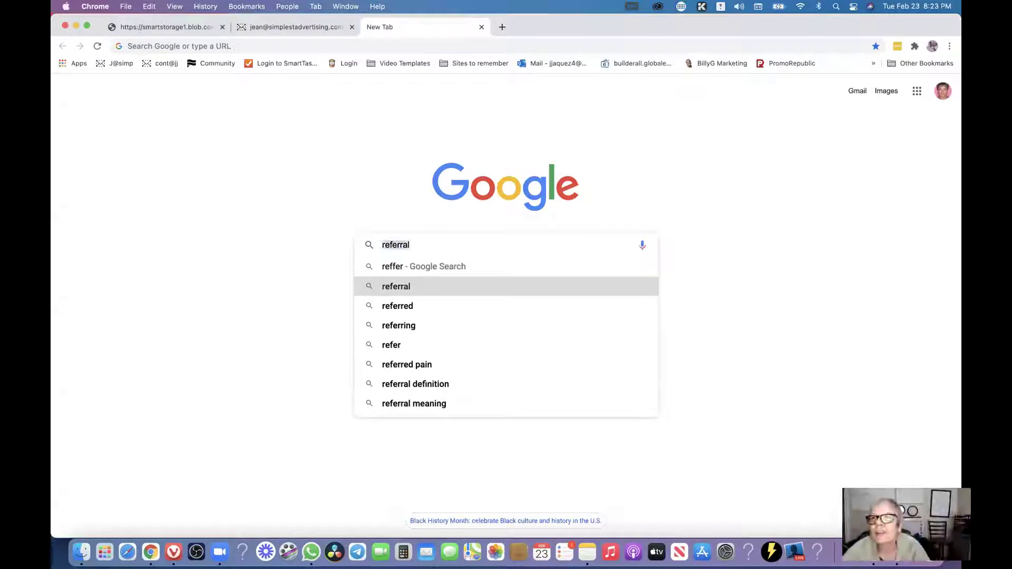
key("super+x")
key("super+Tab")
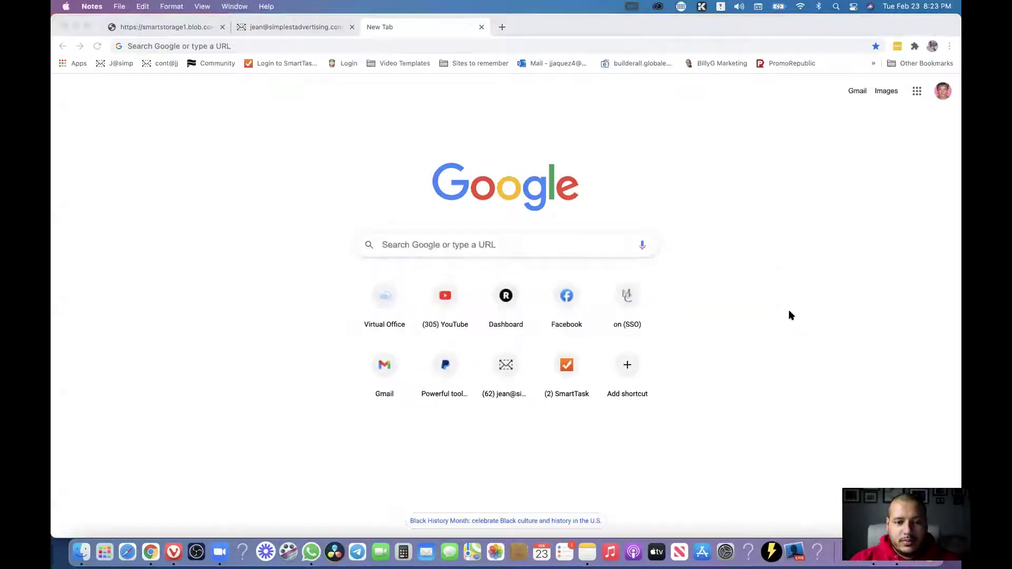
key("super+Tab")
Paste 'referral' over the misspelt 'Reffera' in the code line and save the text.
left_click(398, 287)
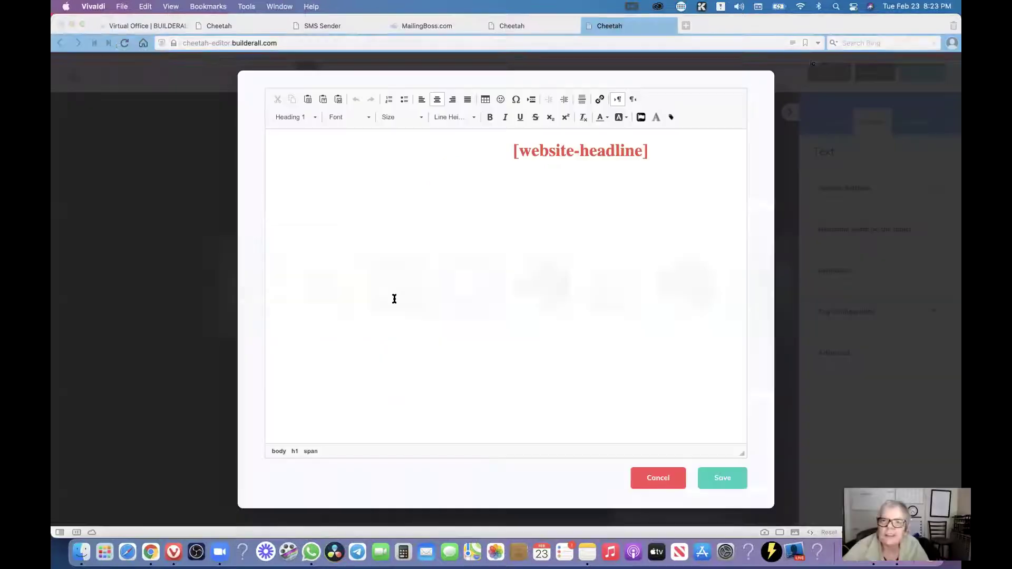
double_click(385, 153)
left_click(392, 149)
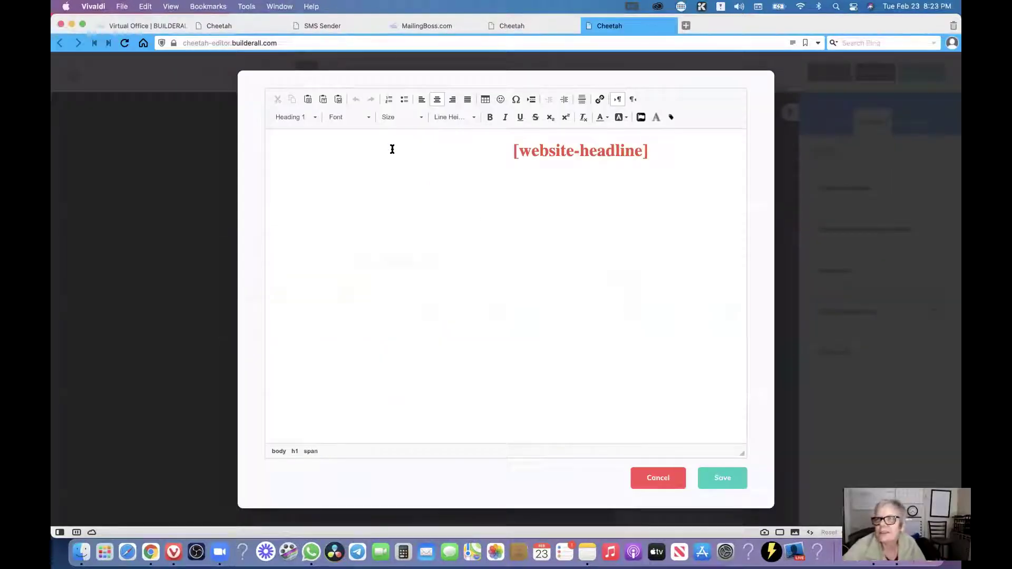
double_click(411, 149)
left_click(400, 149)
left_click_drag(397, 151, 432, 162)
key("super+v")
left_click(721, 478)
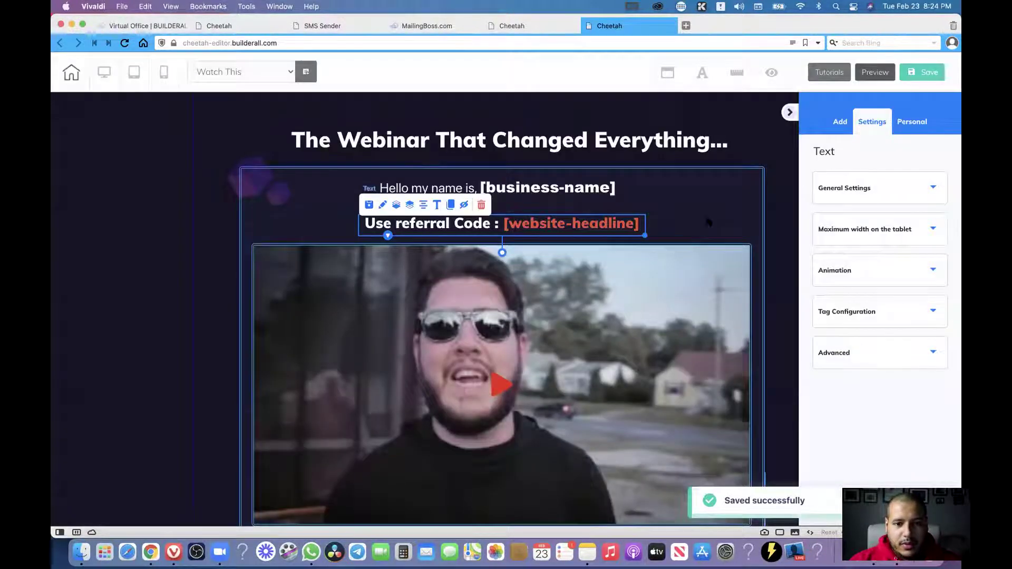
left_click(706, 219)
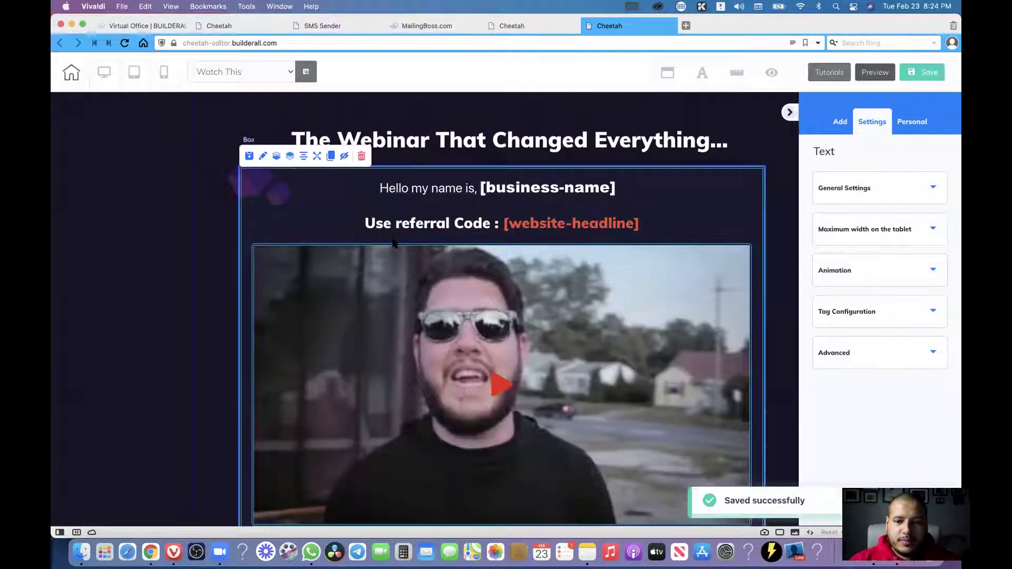
Save the Watch This page, publish it to its domain, and close the It's Done dialog.
left_click(932, 71)
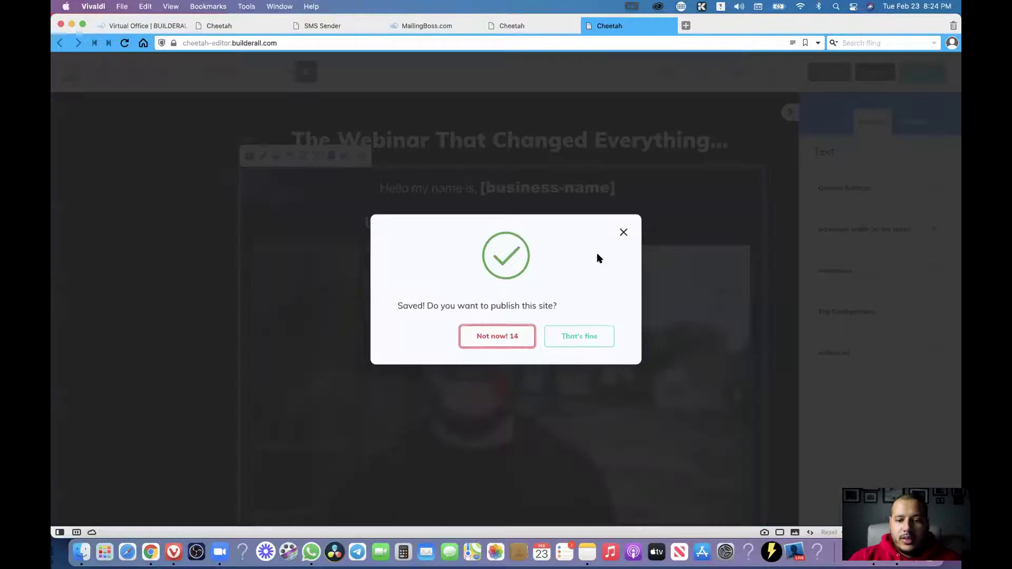
left_click(579, 339)
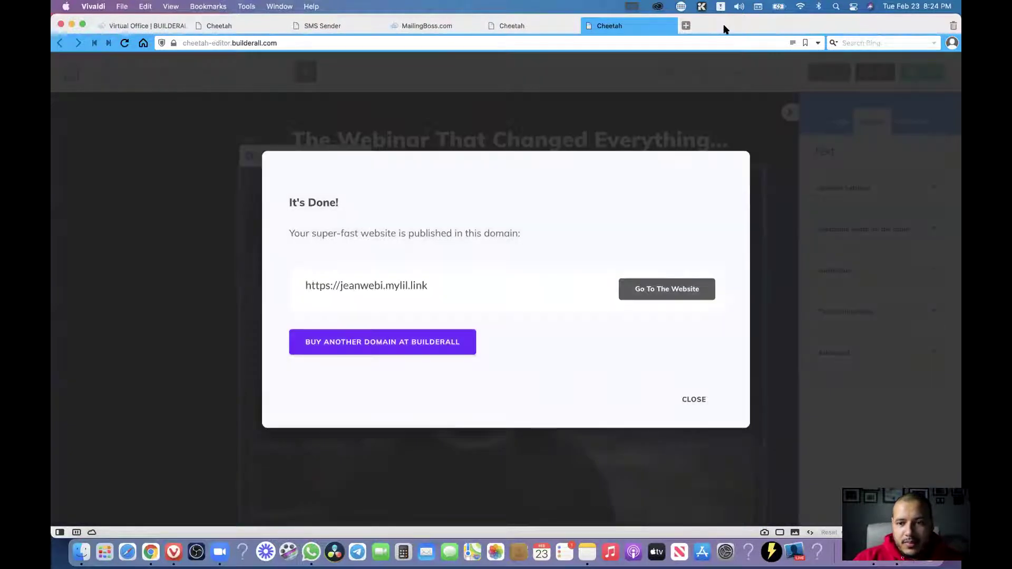
left_click(706, 400)
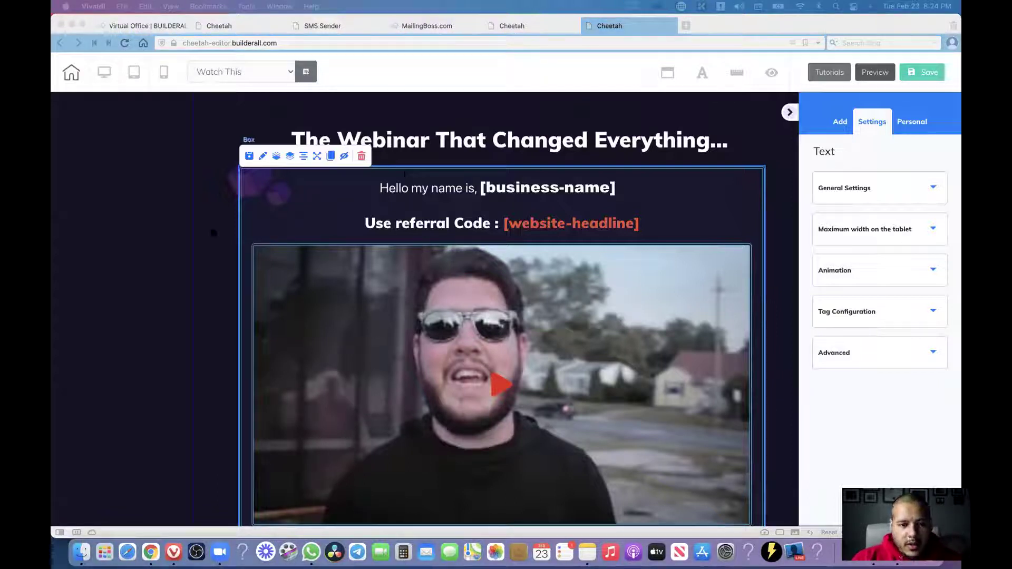
left_click(404, 174)
scroll(528, 290, "down", 4)
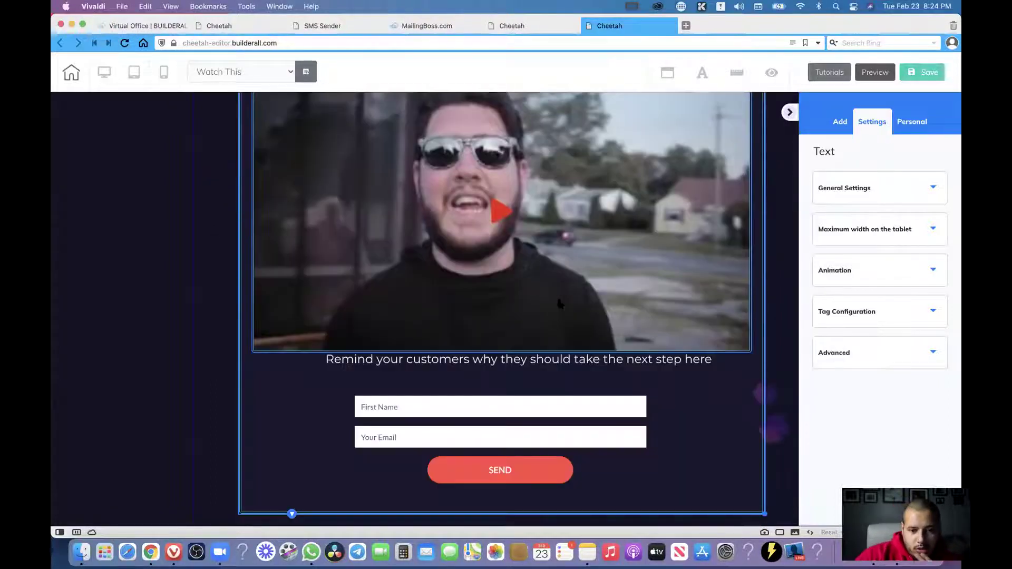
Delete the First Name / Your Email / SEND contact form below the video.
scroll(567, 327, "down", 2)
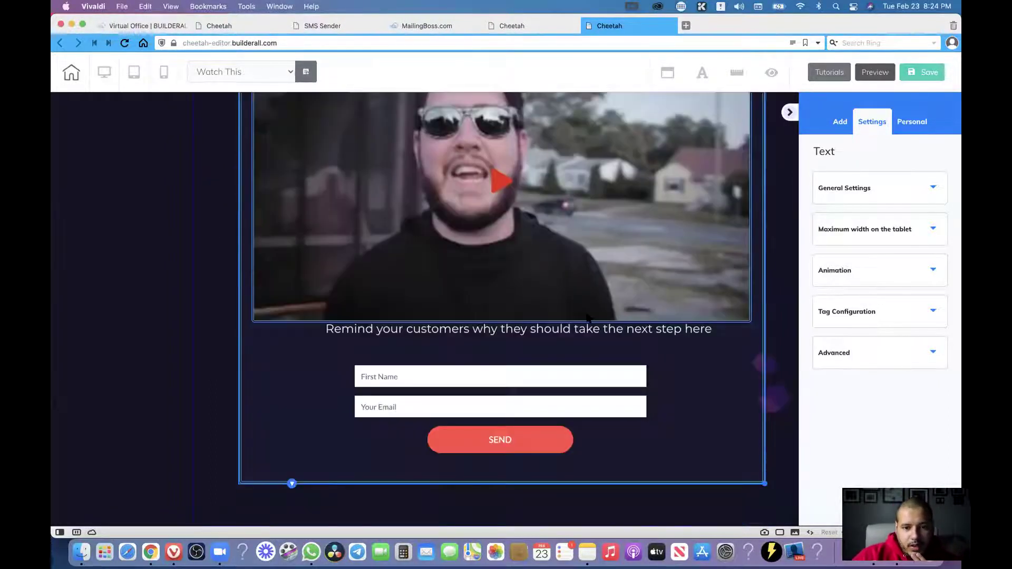
left_click_drag(546, 383, 531, 370)
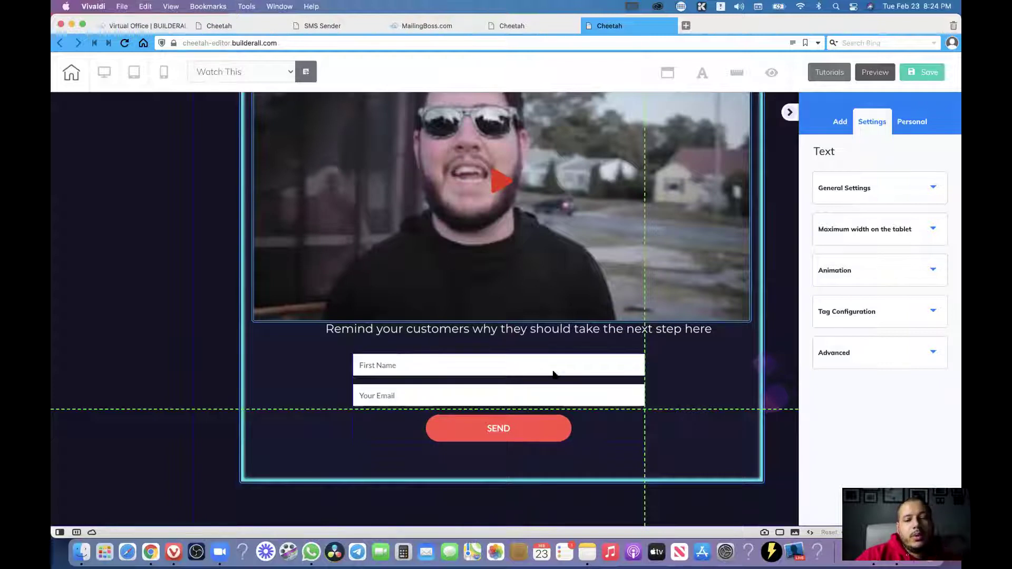
left_click(554, 372)
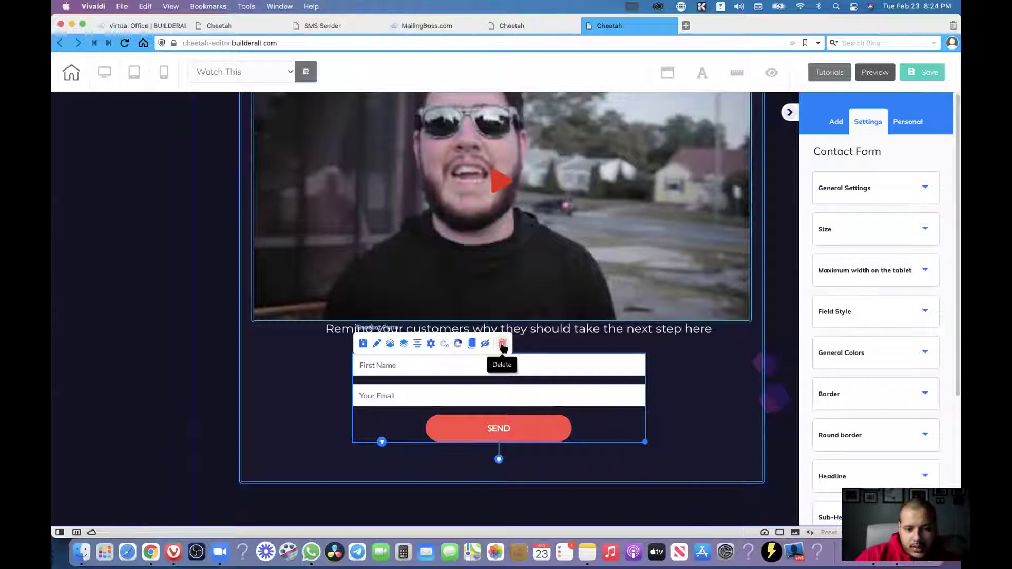
left_click(502, 345)
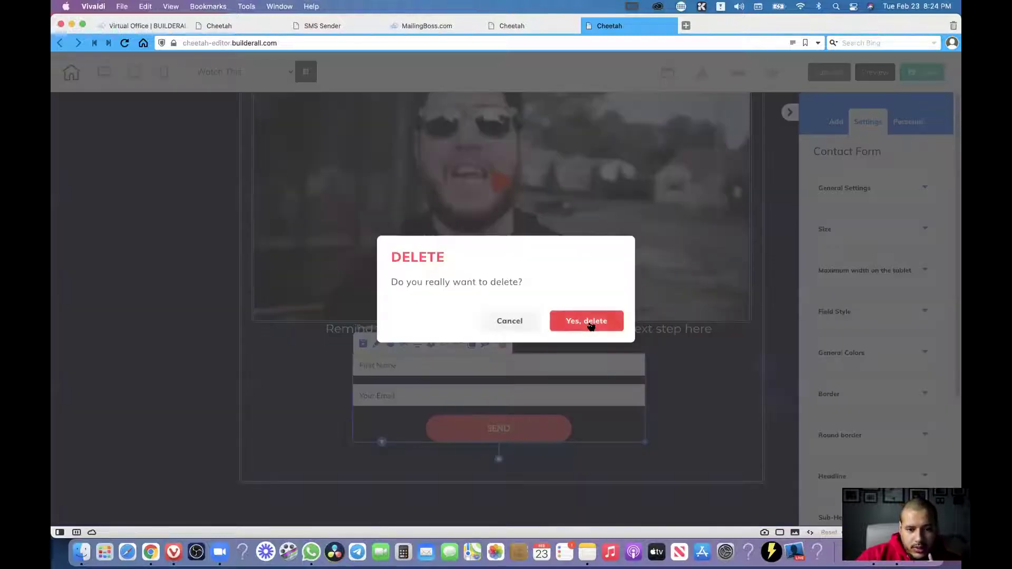
left_click(589, 322)
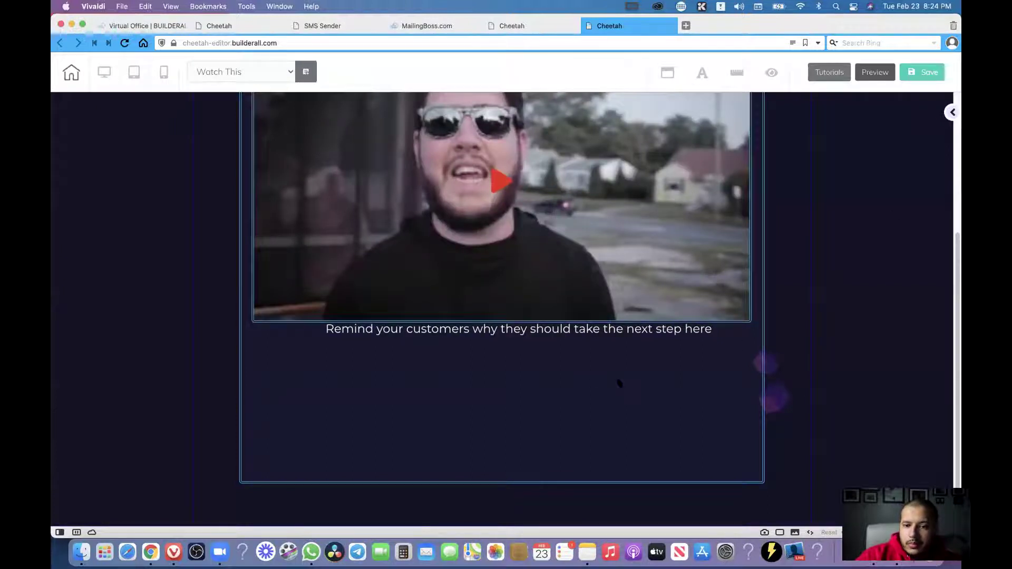
left_click(595, 384)
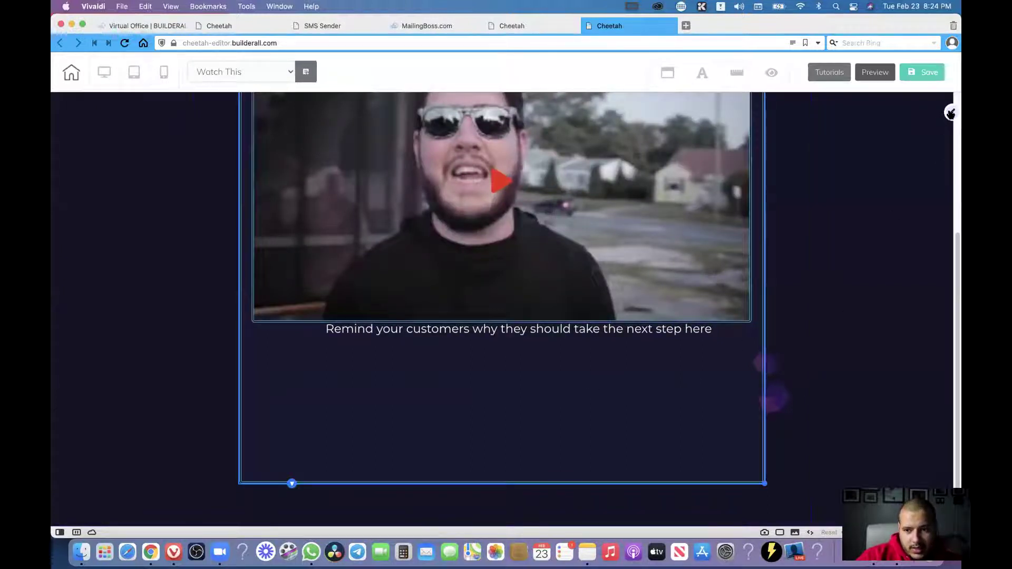
Drop the purple Register Now button style from Elements > Button below the reminder text.
left_click(951, 112)
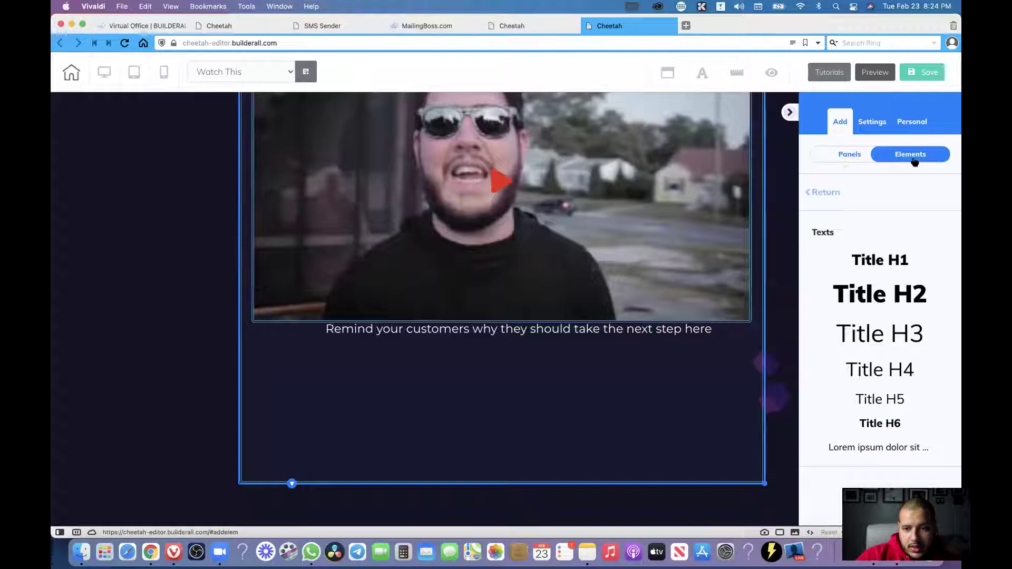
left_click(827, 193)
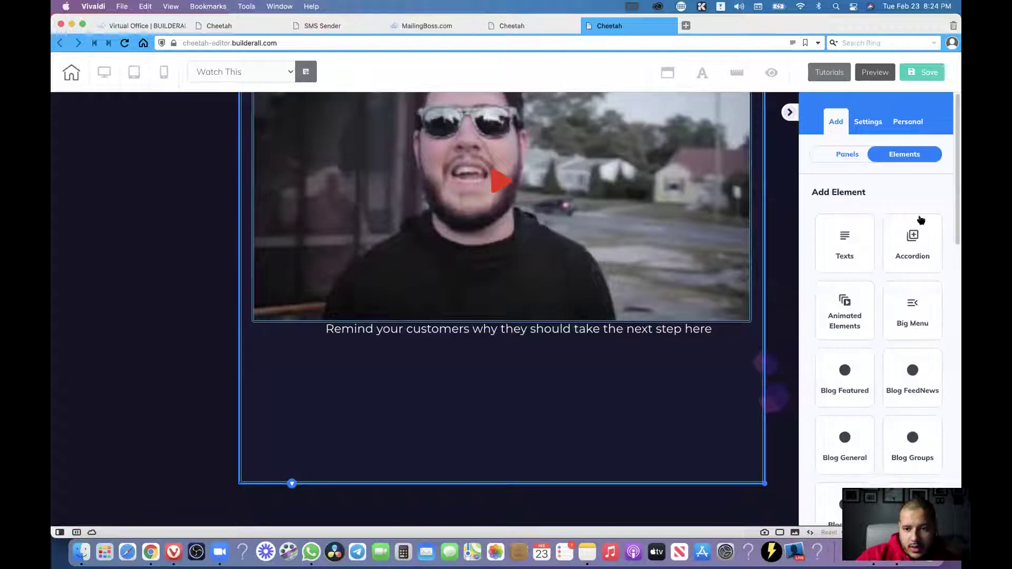
scroll(877, 322, "down", 2)
scroll(877, 322, "down", 1)
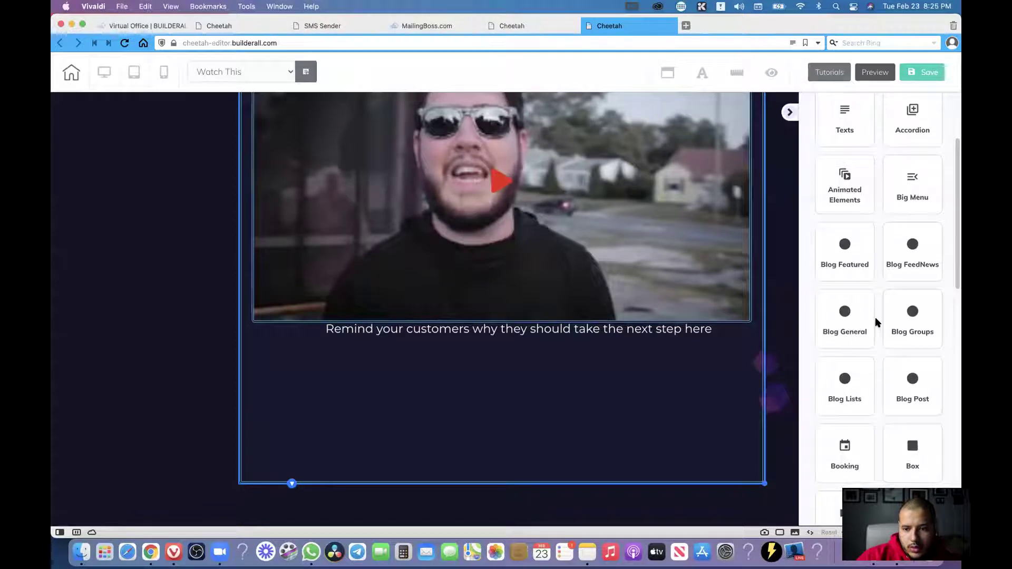
scroll(876, 317, "down", 2)
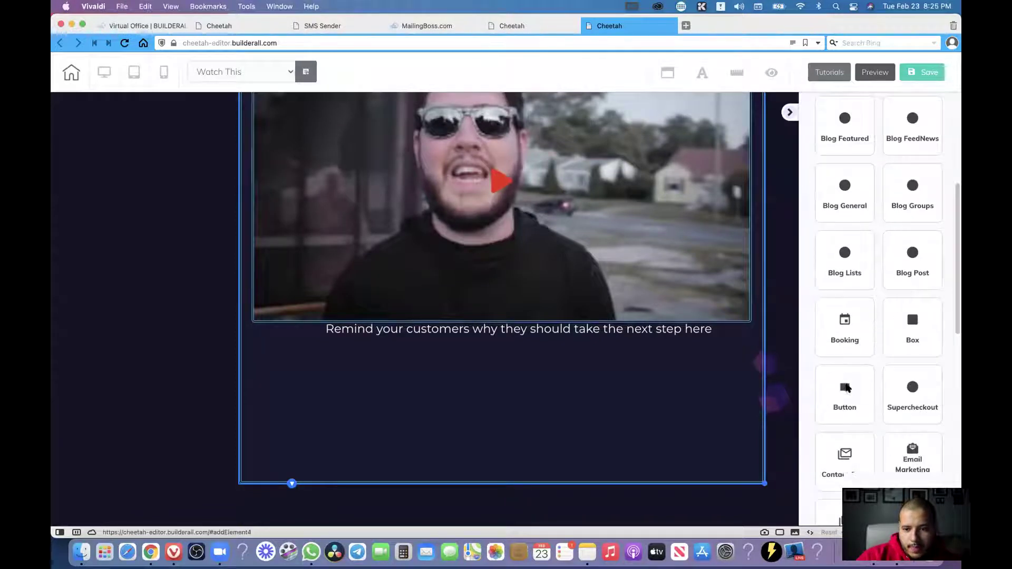
left_click(846, 388)
scroll(913, 303, "down", 5)
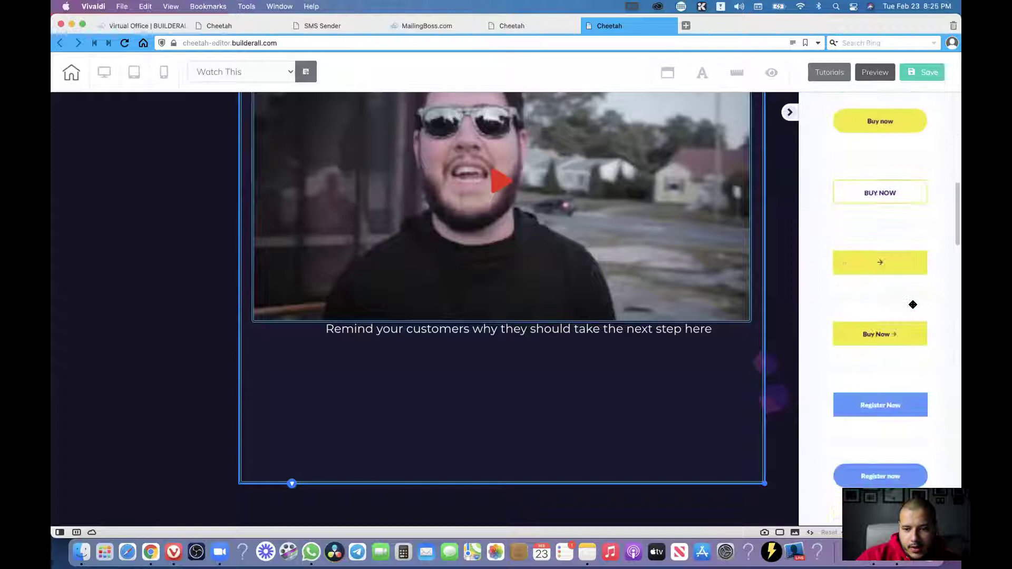
scroll(912, 305, "down", 2)
scroll(913, 300, "down", 4)
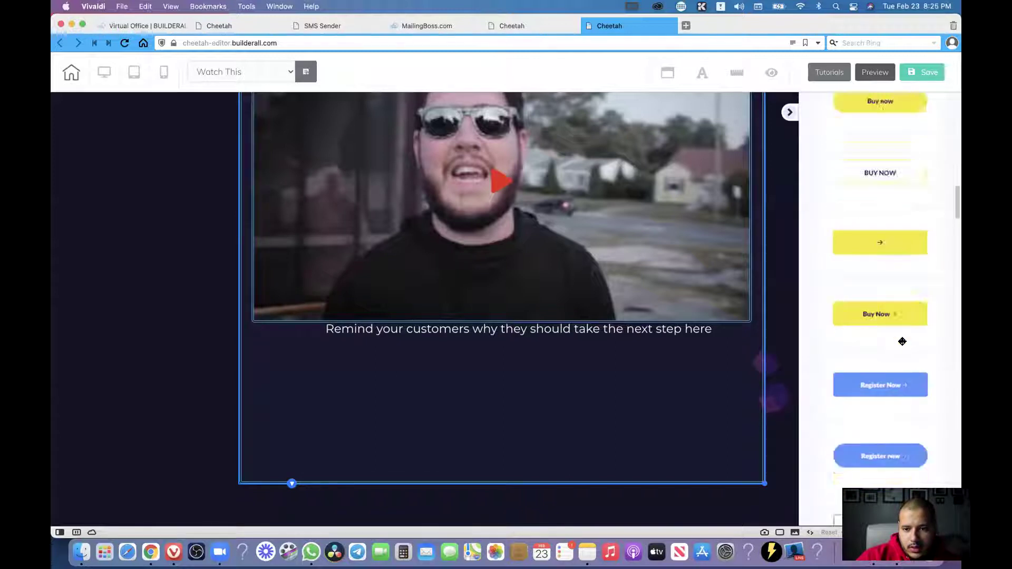
scroll(903, 341, "down", 1)
left_click_drag(892, 386, 409, 382)
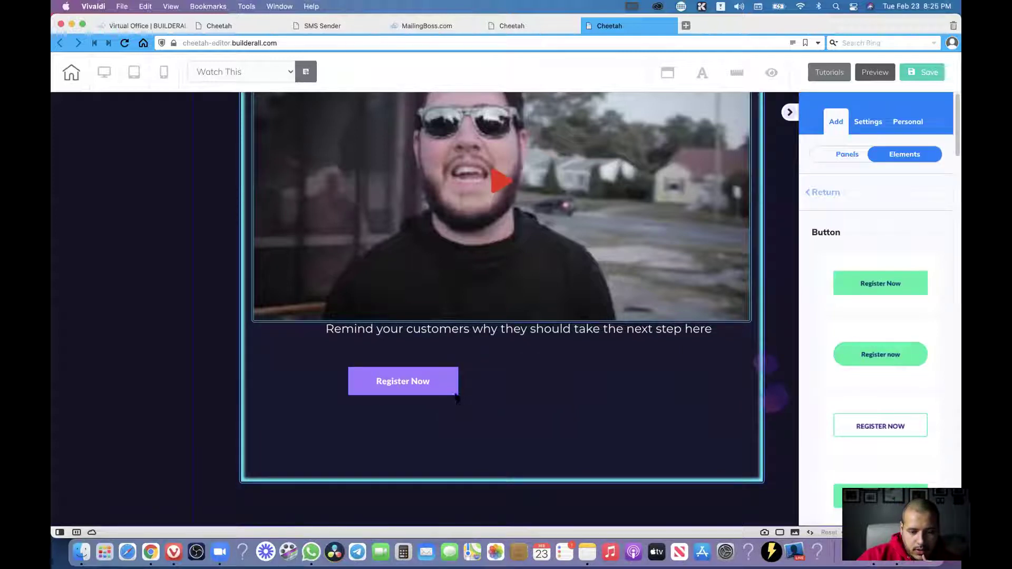
Widen the Register Now button and centre it under the text.
left_click_drag(456, 398, 444, 382)
left_click_drag(453, 396, 528, 385)
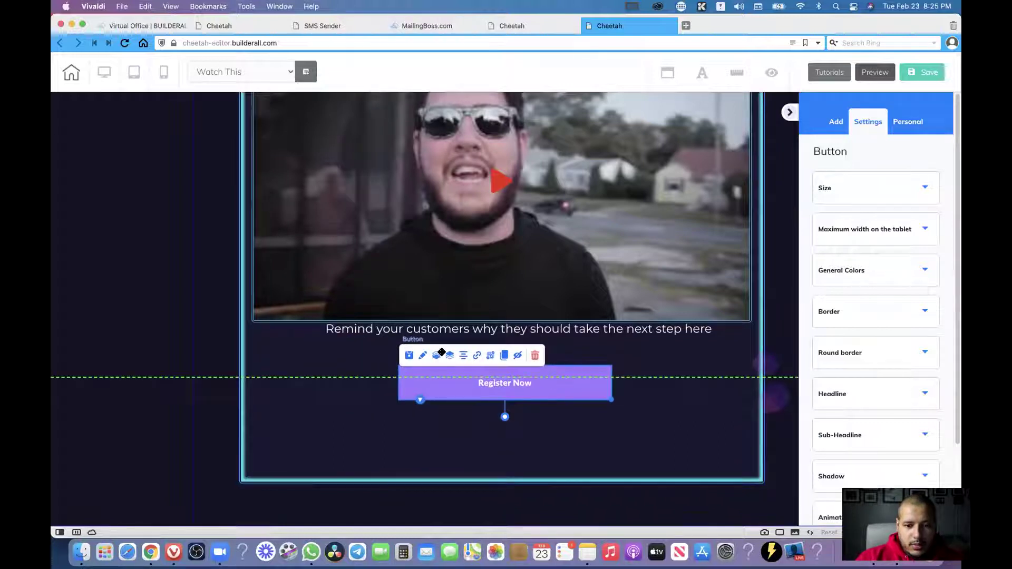
left_click_drag(463, 356, 464, 364)
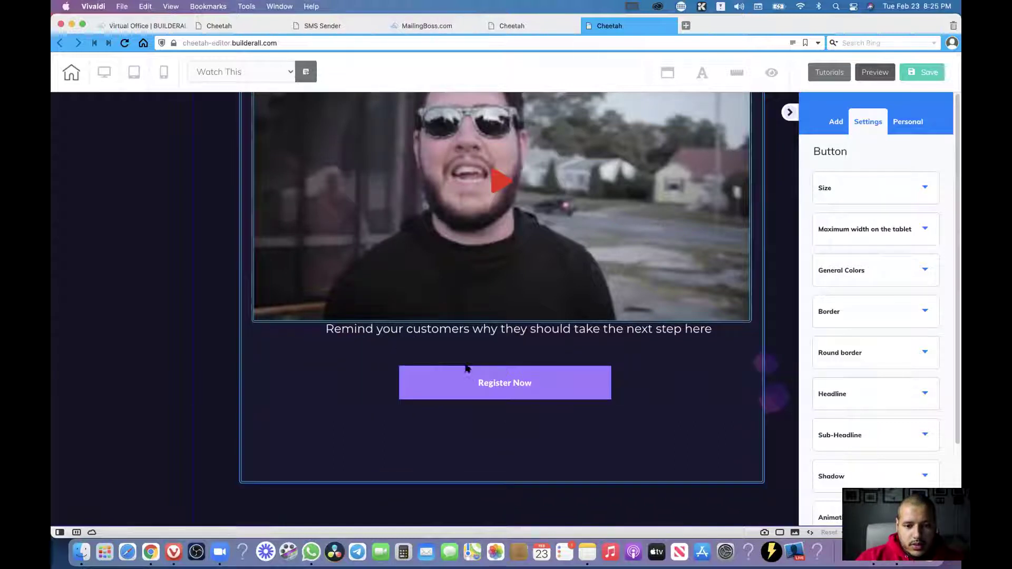
Show the Register Now button's Headline settings: its label, Lato Black font, size 16.
left_click(464, 358)
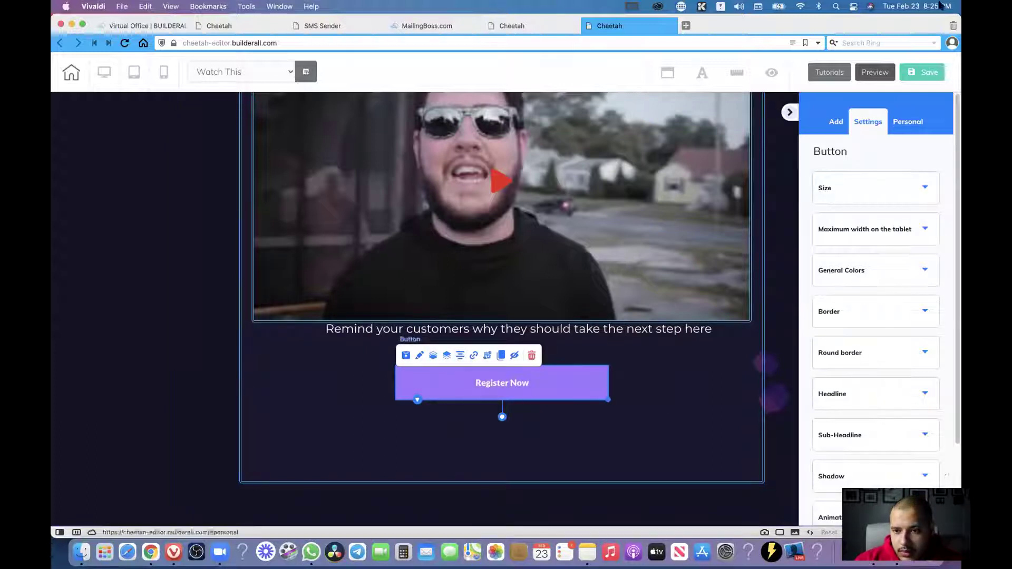
scroll(828, 316, "down", 4)
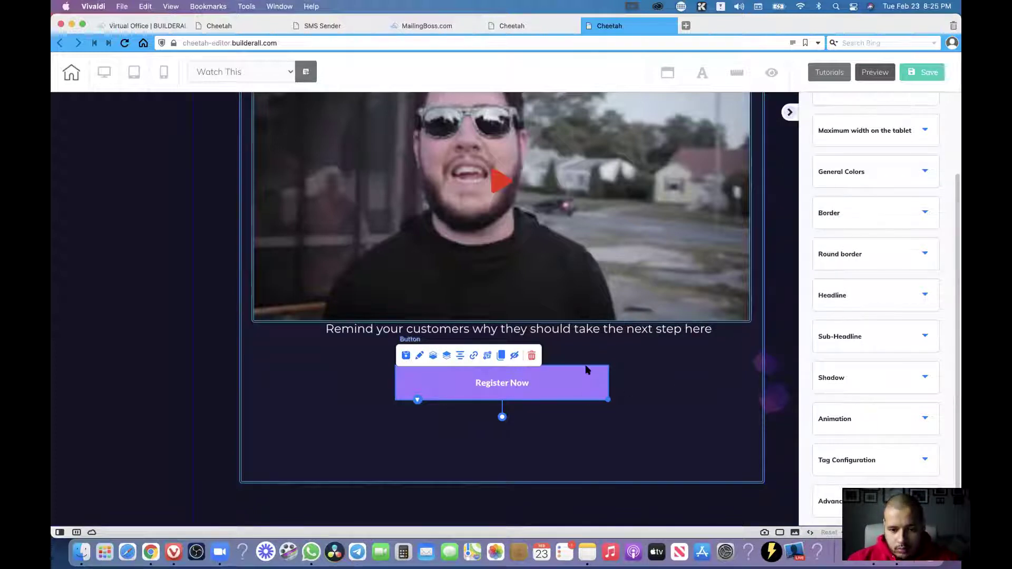
left_click(852, 296)
left_click(886, 348)
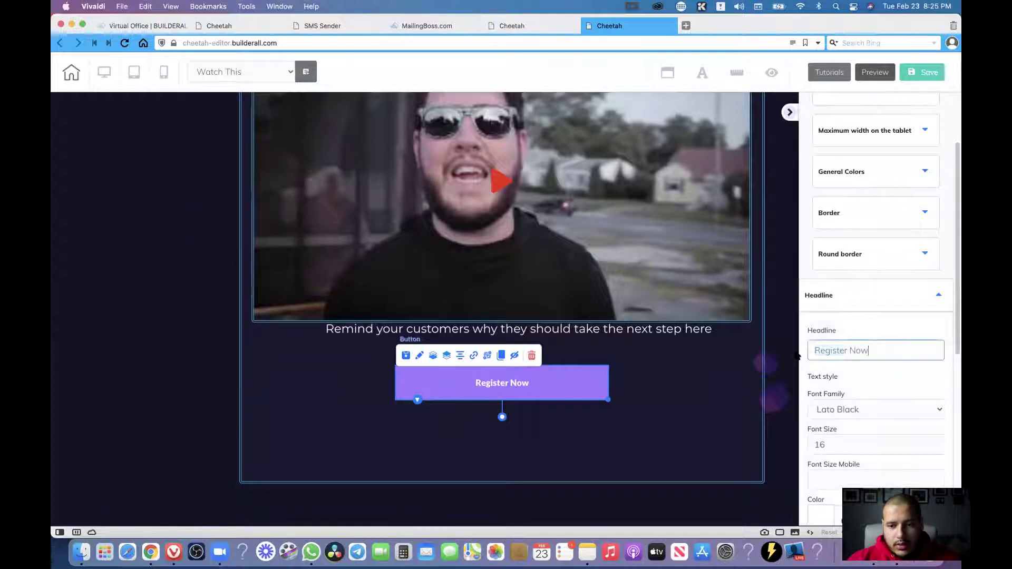
key("super+a")
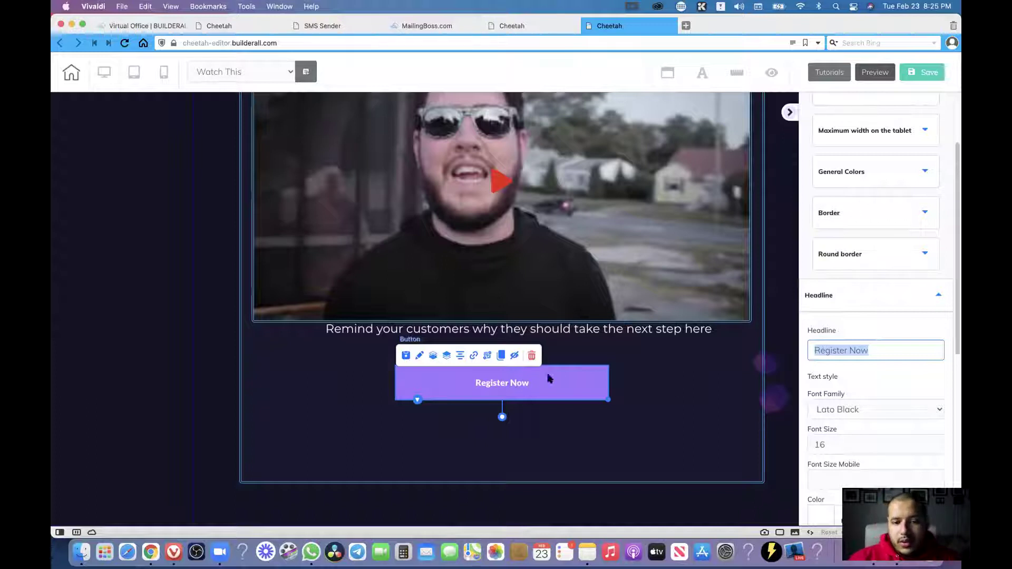
left_click(905, 353)
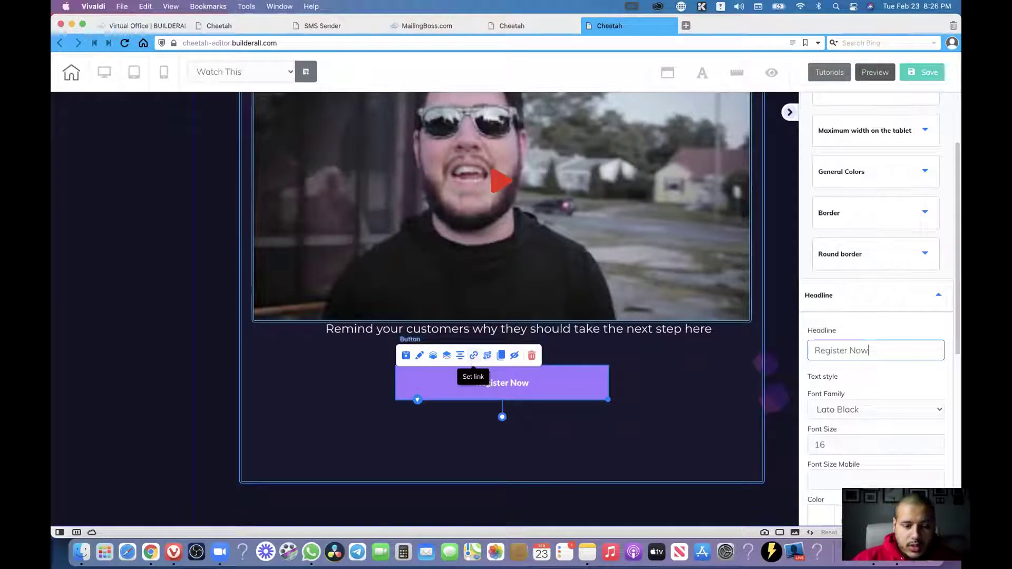
Set the Register Now button's link to the pre-headline smart tag under Tags > Smart Tags.
left_click(473, 358)
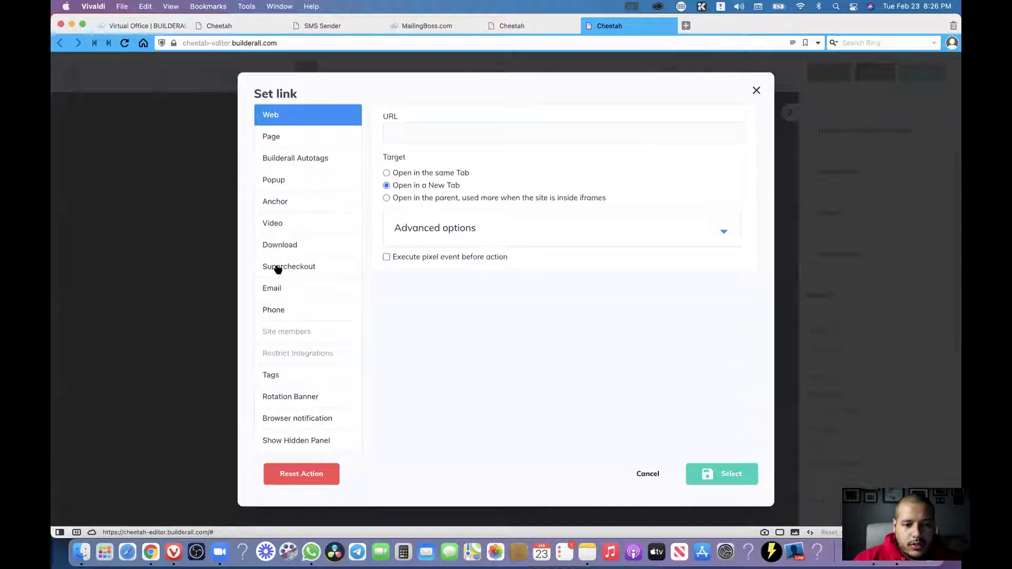
left_click(272, 376)
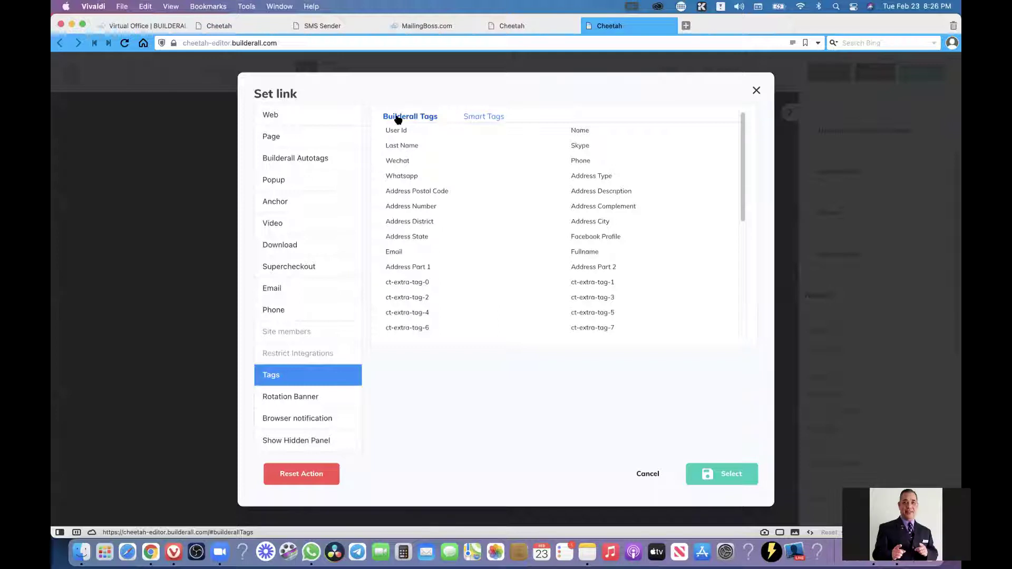
left_click(478, 118)
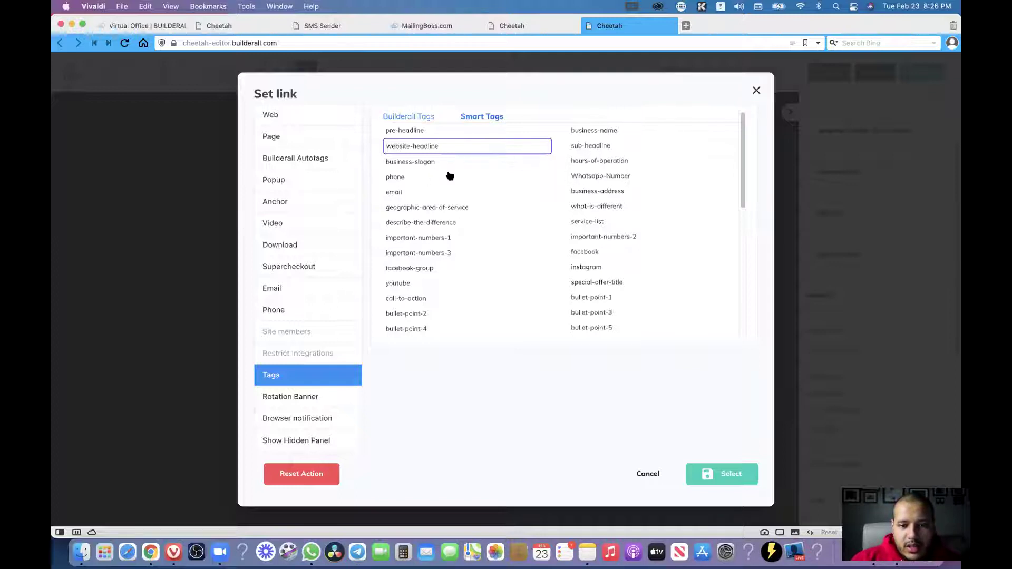
left_click(589, 147)
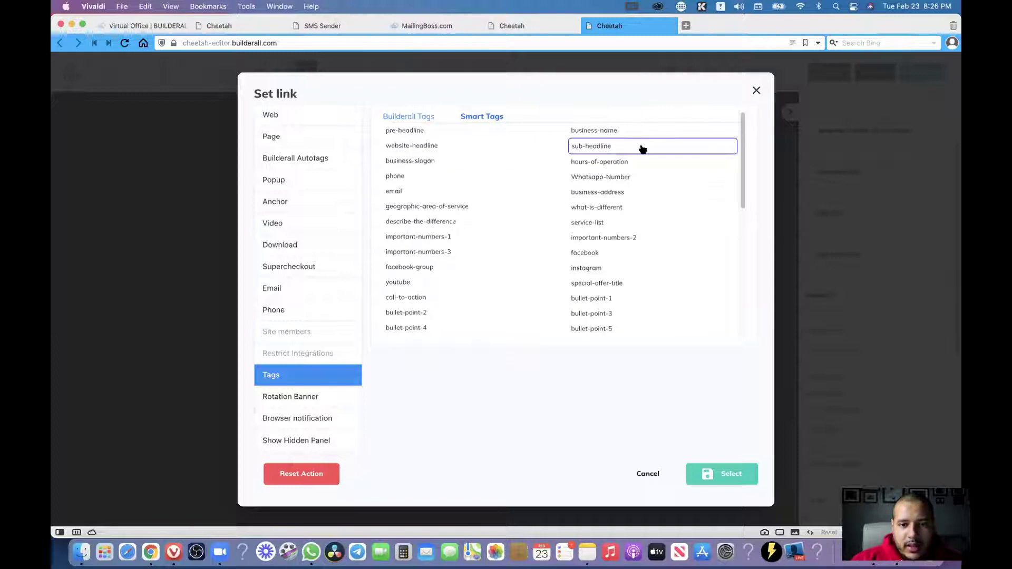
left_click(407, 135)
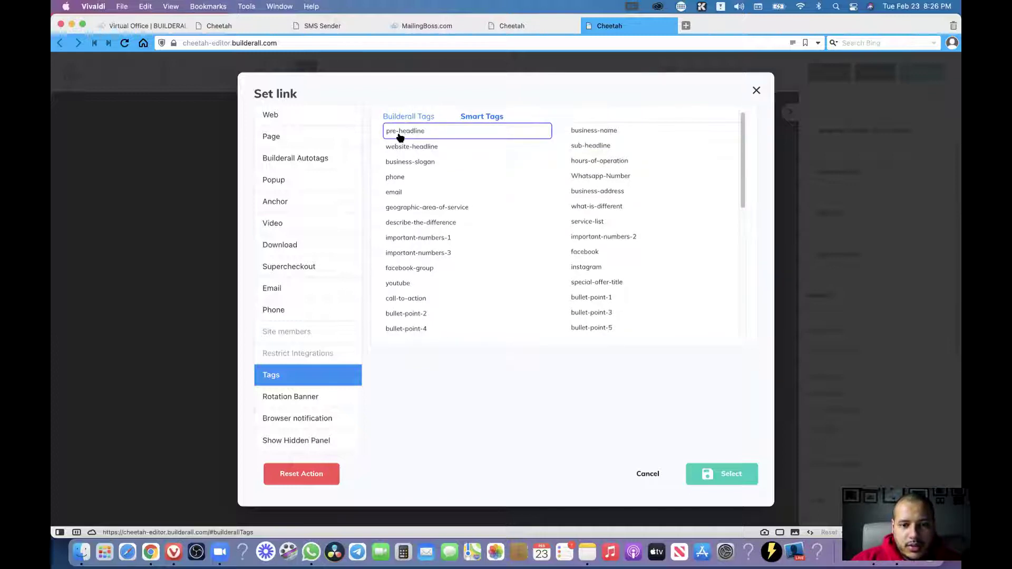
left_click(732, 474)
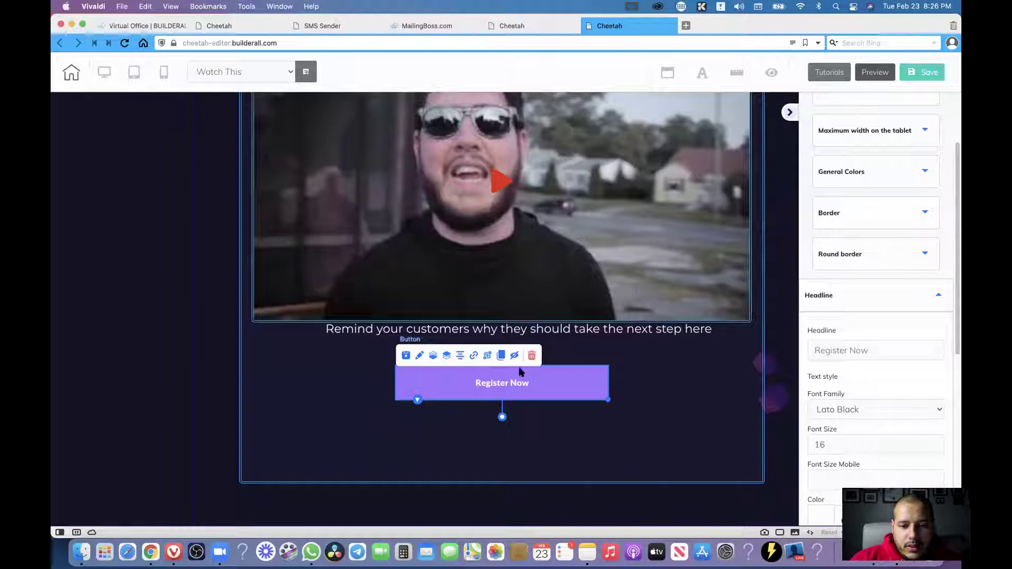
Cut the [pre-headline] tag out of the button's link field and cancel the link dialog.
left_click(474, 357)
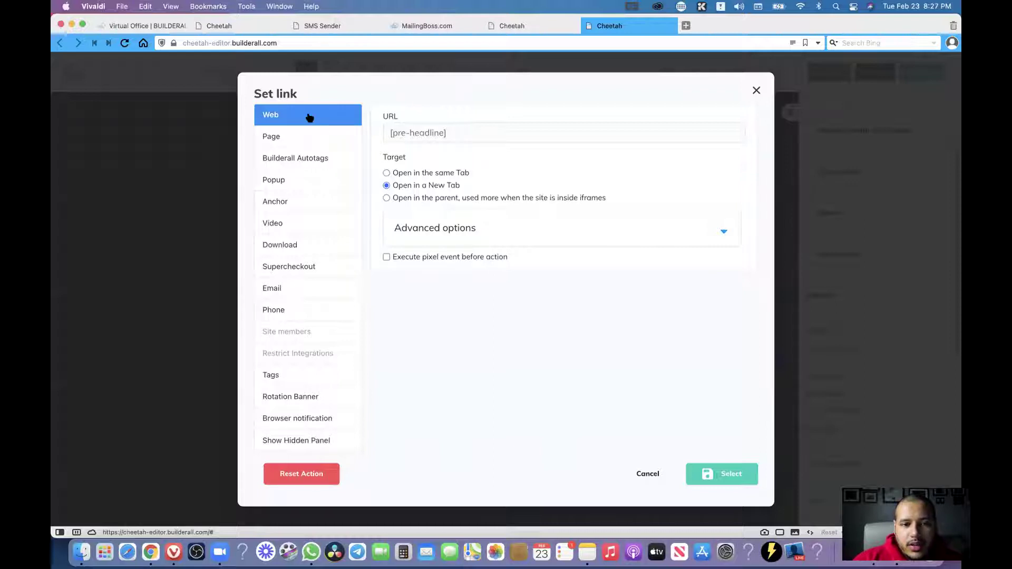
left_click_drag(476, 133, 380, 137)
right_click(422, 135)
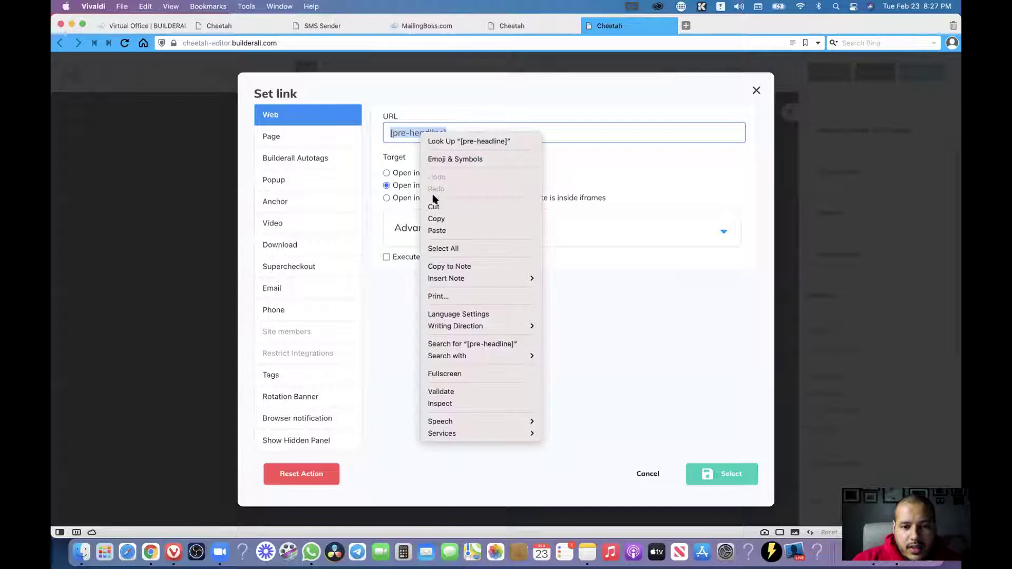
left_click(437, 208)
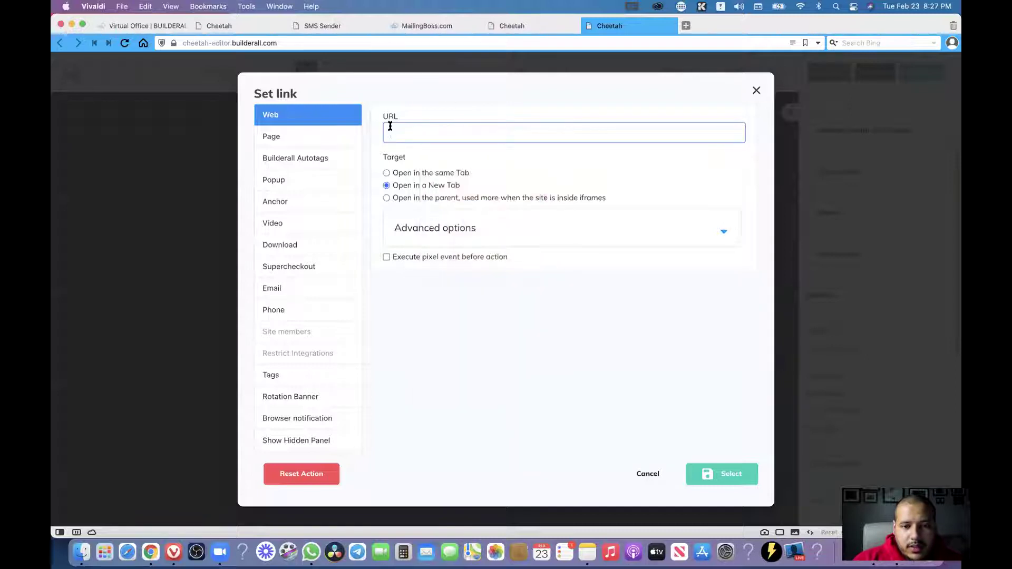
left_click(650, 473)
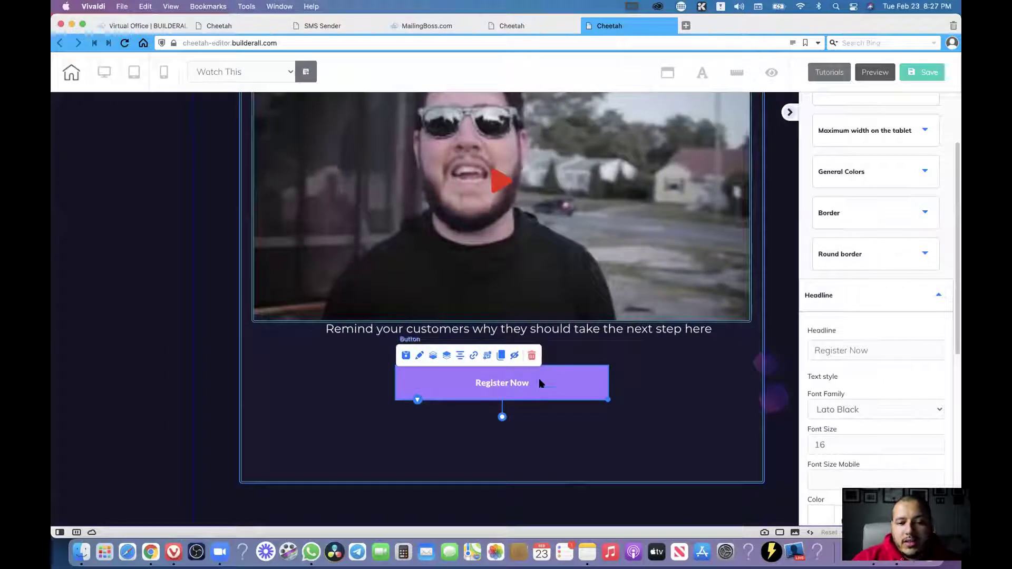
Replace the Register Now label with '[pre-headline] Join now'.
left_click(873, 350)
key("super+a")
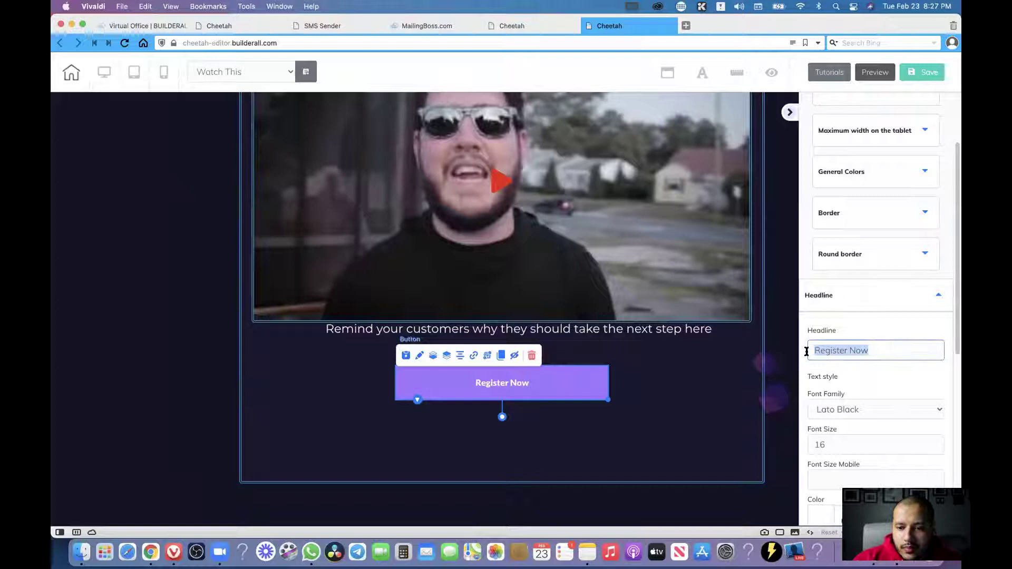
key("BackSpace")
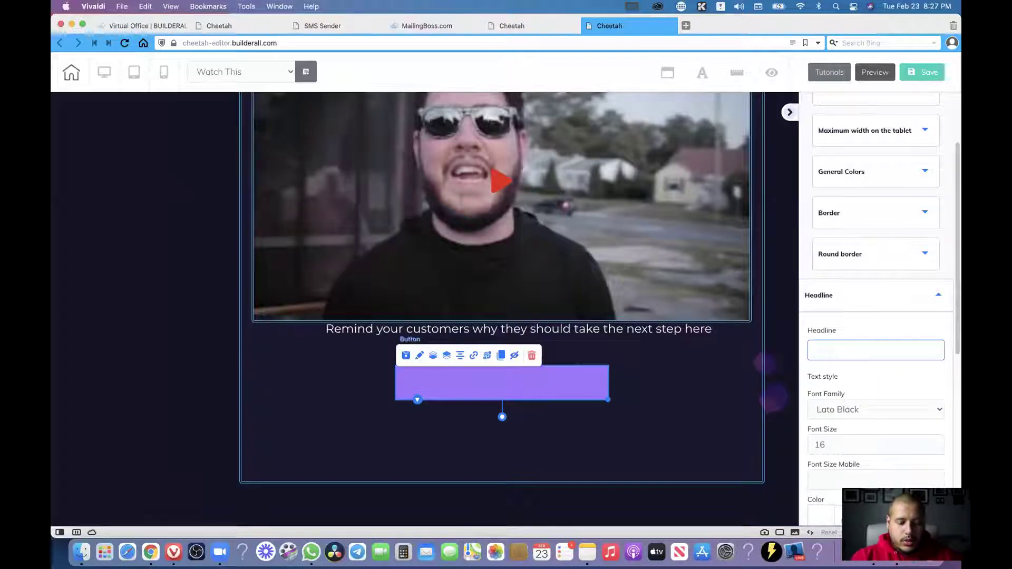
key("super+v")
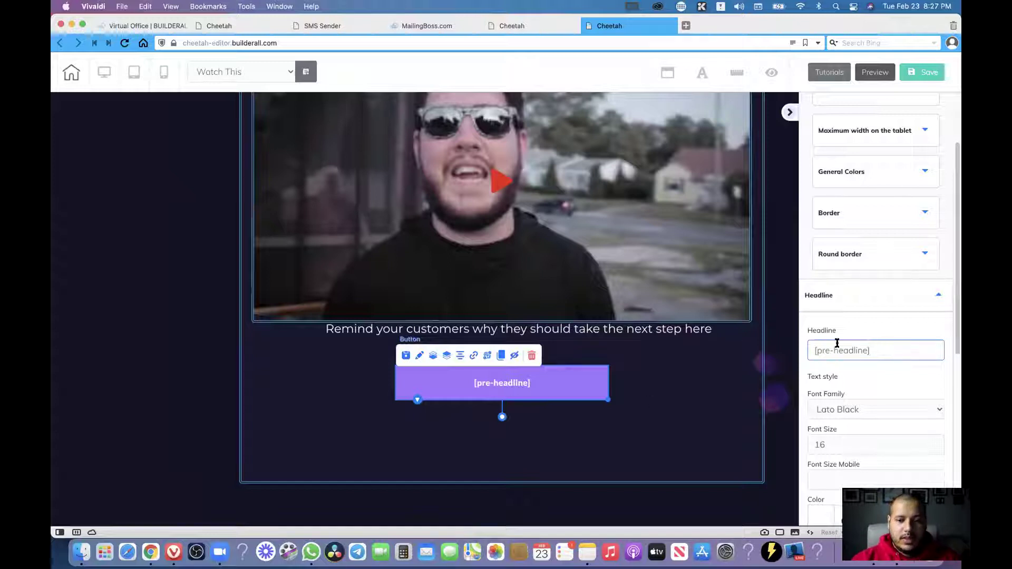
left_click_drag(860, 352, 812, 353)
left_click(883, 351)
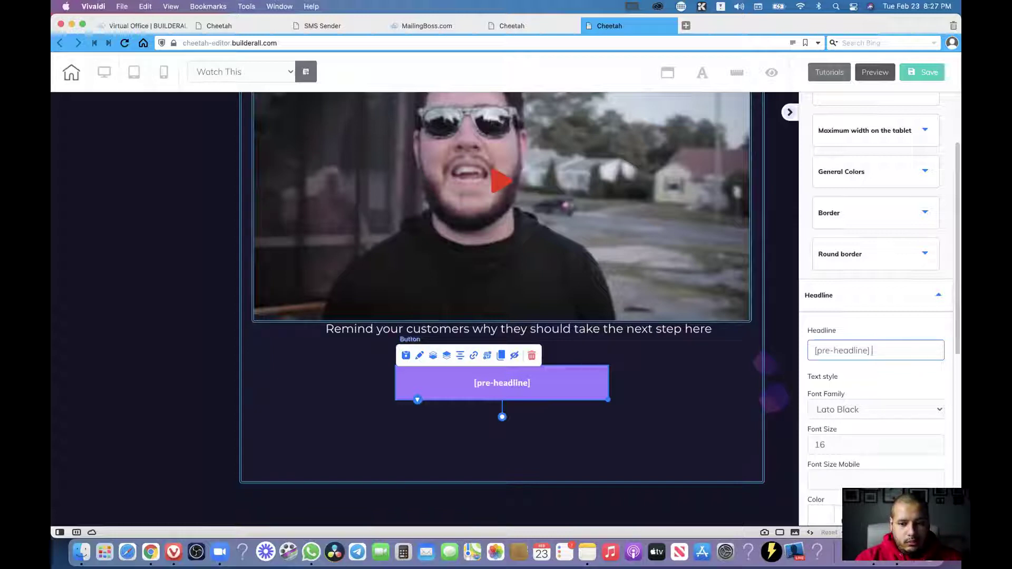
type("Join")
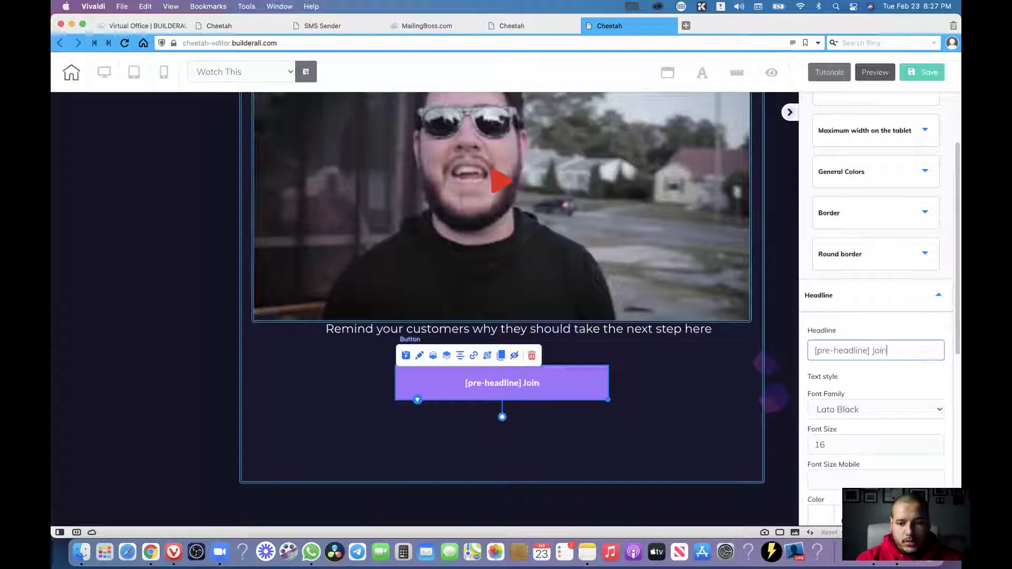
type(" now")
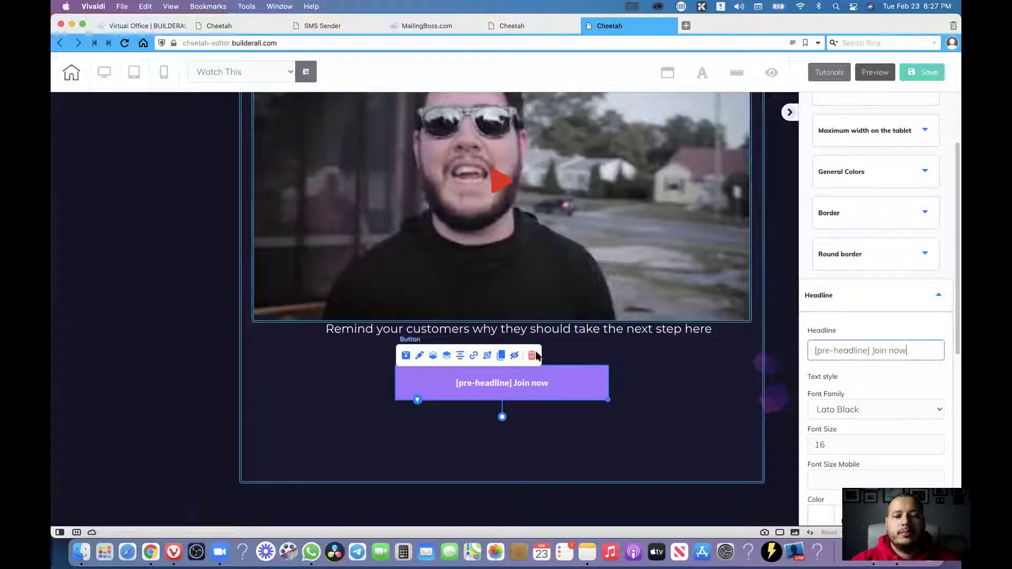
left_click(632, 385)
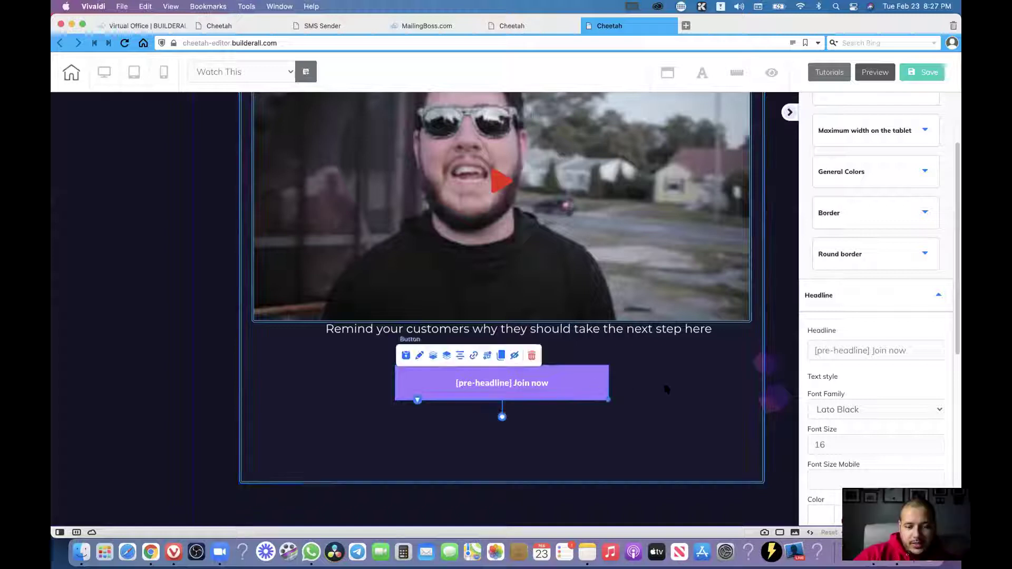
Link the Join now button to the sub-headline smart tag.
left_click(551, 384)
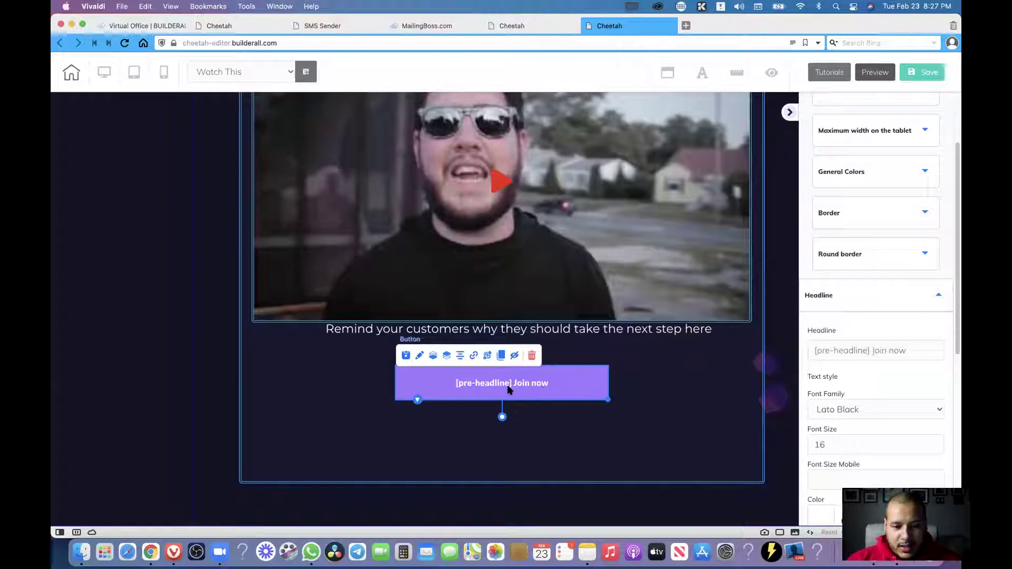
left_click(475, 357)
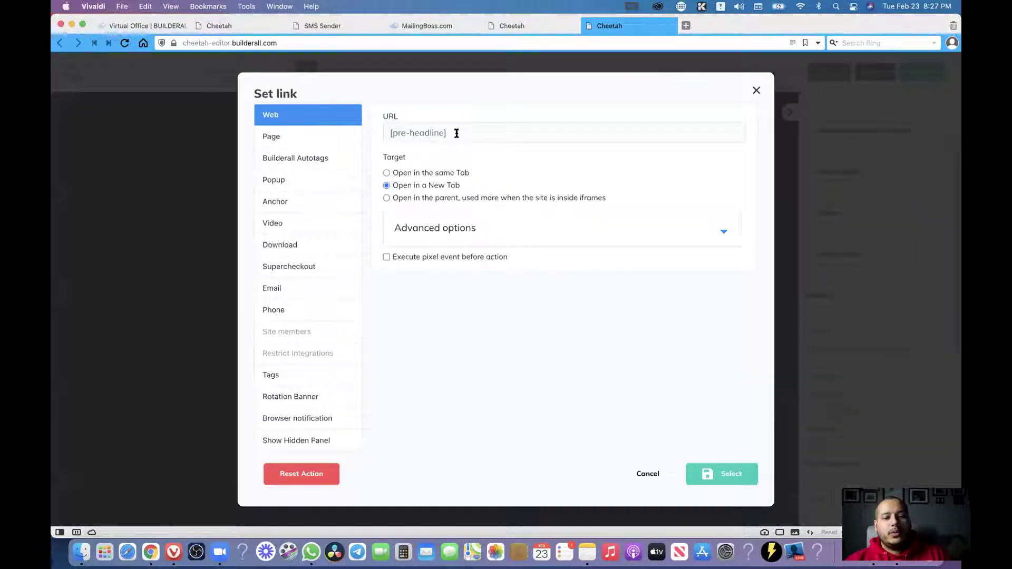
left_click(459, 130)
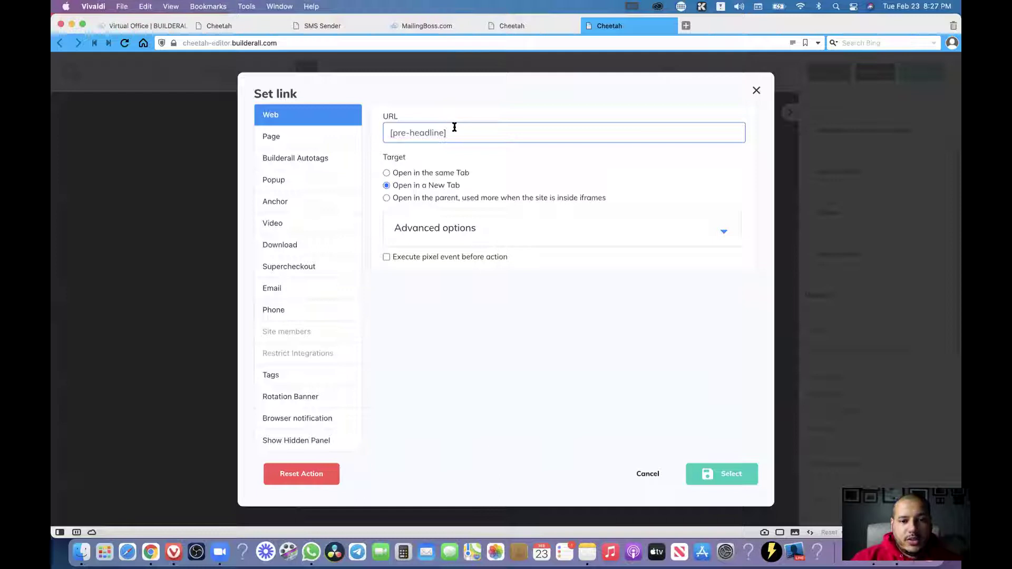
left_click(275, 377)
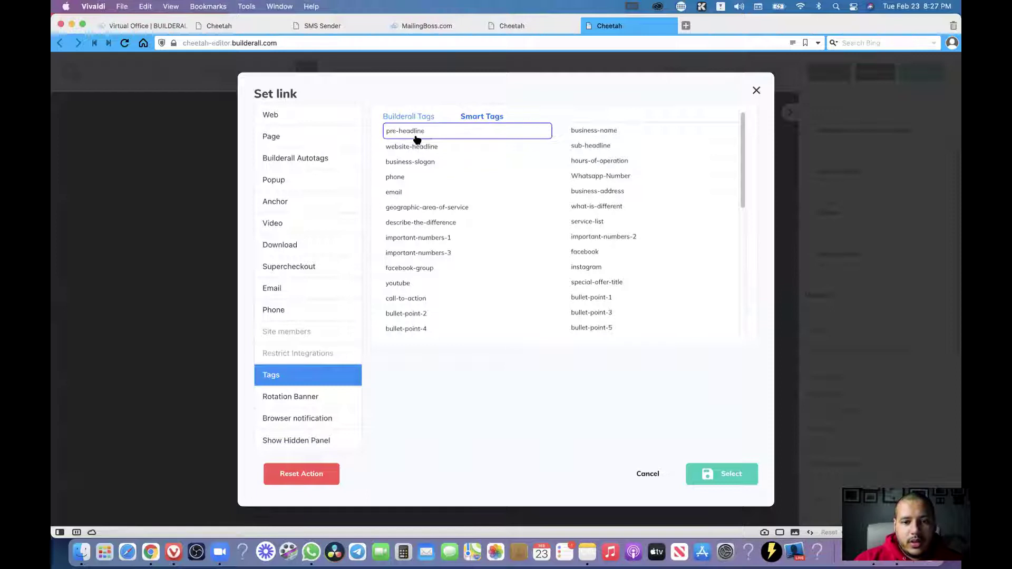
left_click(605, 147)
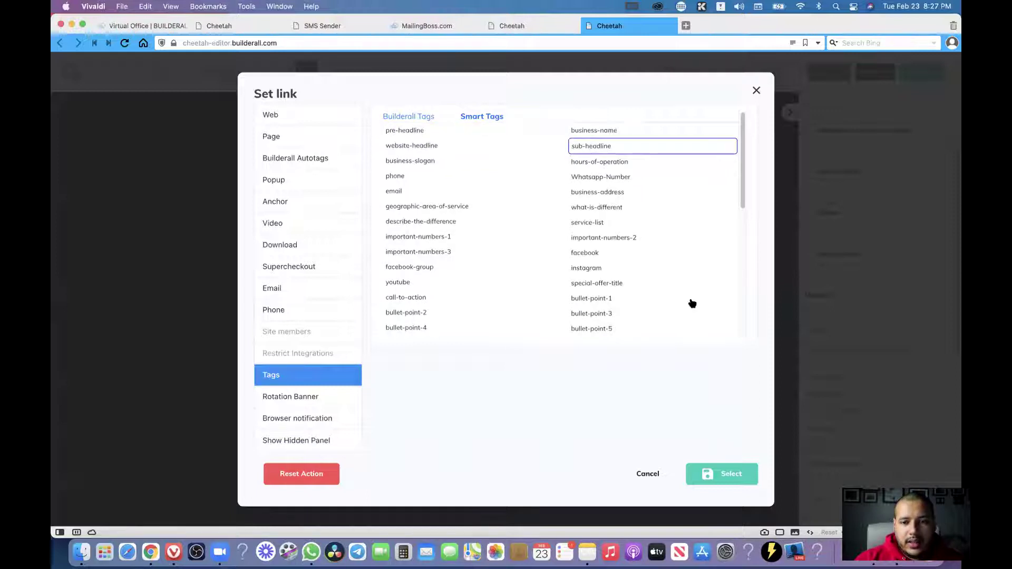
left_click(725, 475)
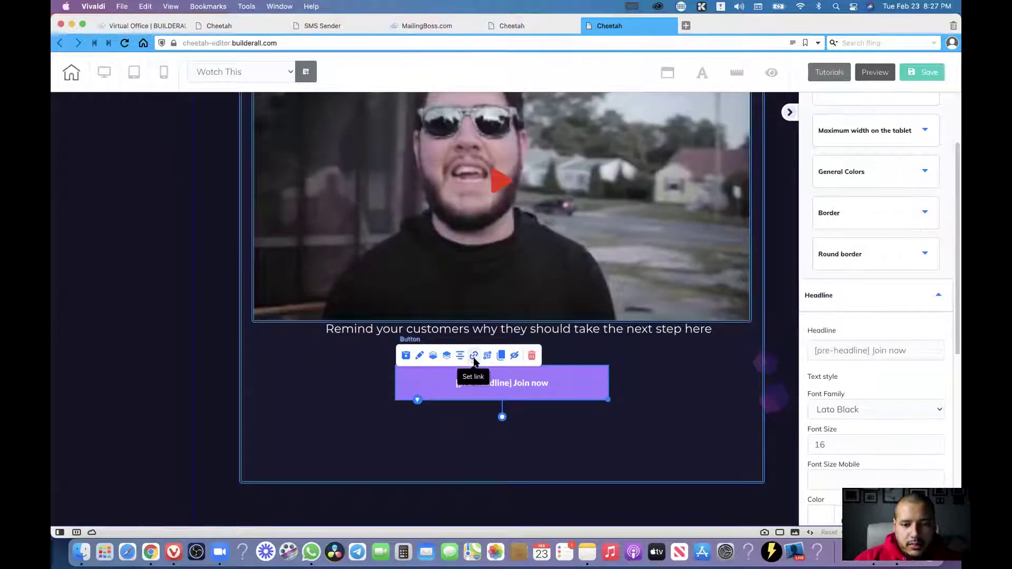
Check the button's sub-headline link without changes and save the page.
left_click(474, 356)
left_click_drag(474, 129, 411, 133)
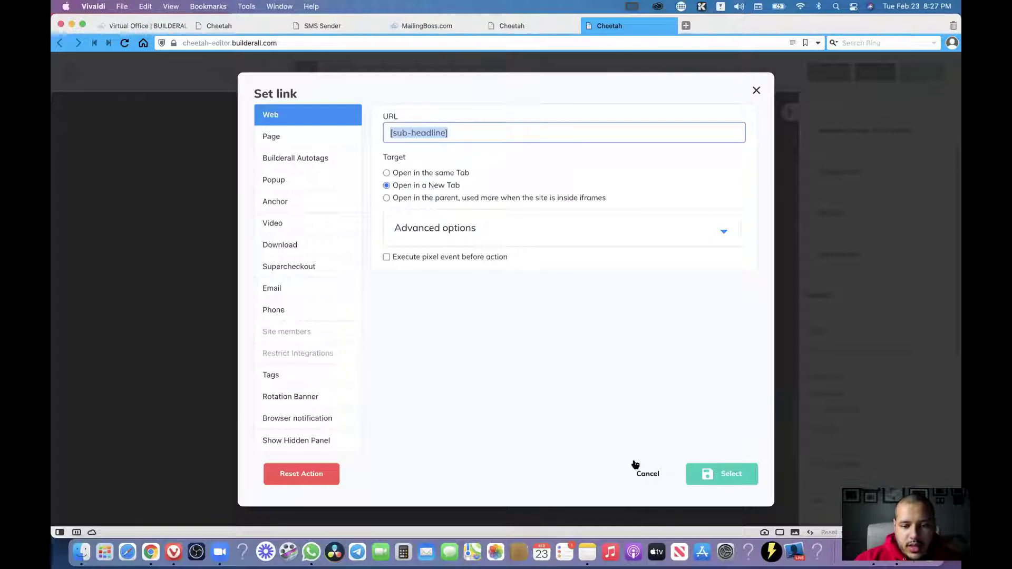
left_click(657, 475)
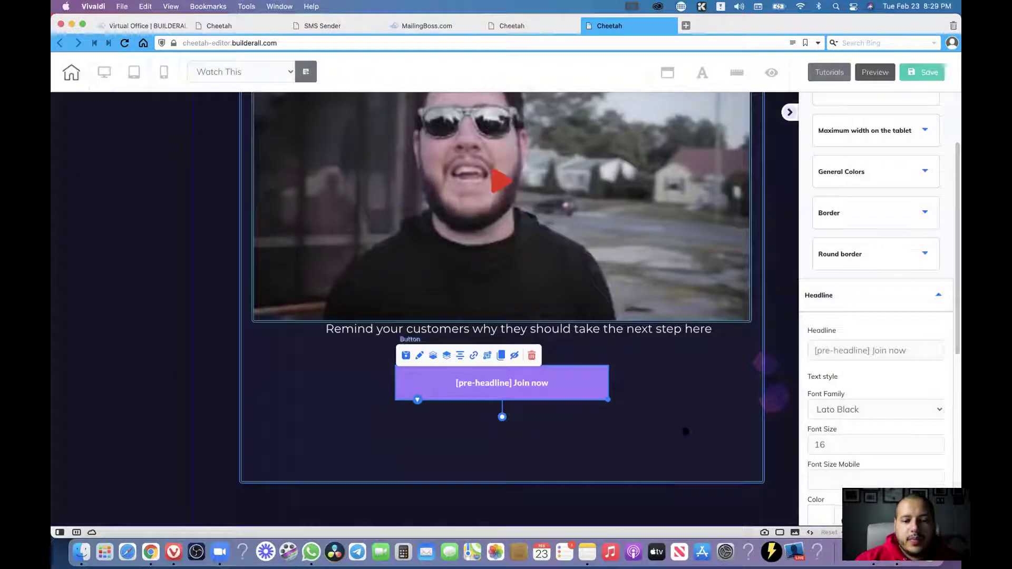
left_click(697, 406)
left_click(918, 78)
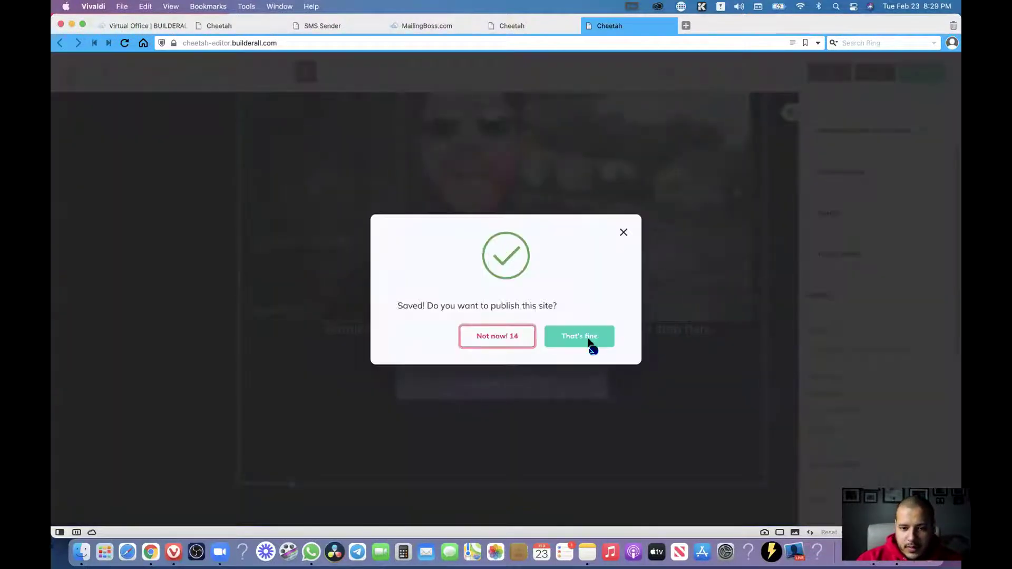
Publish the site to its domain and close the It's Done confirmation.
left_click(591, 344)
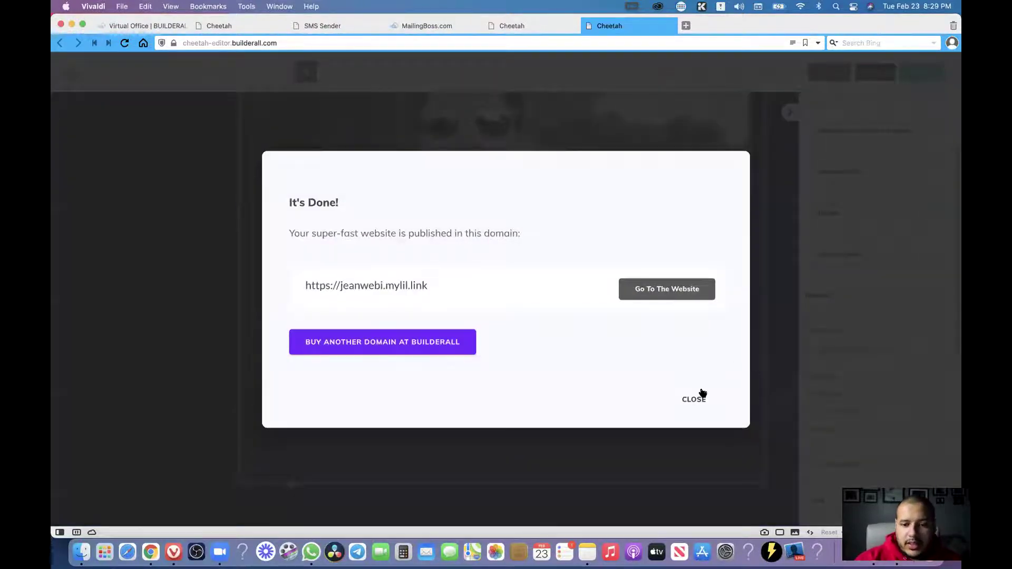
left_click(703, 395)
scroll(666, 338, "up", 3)
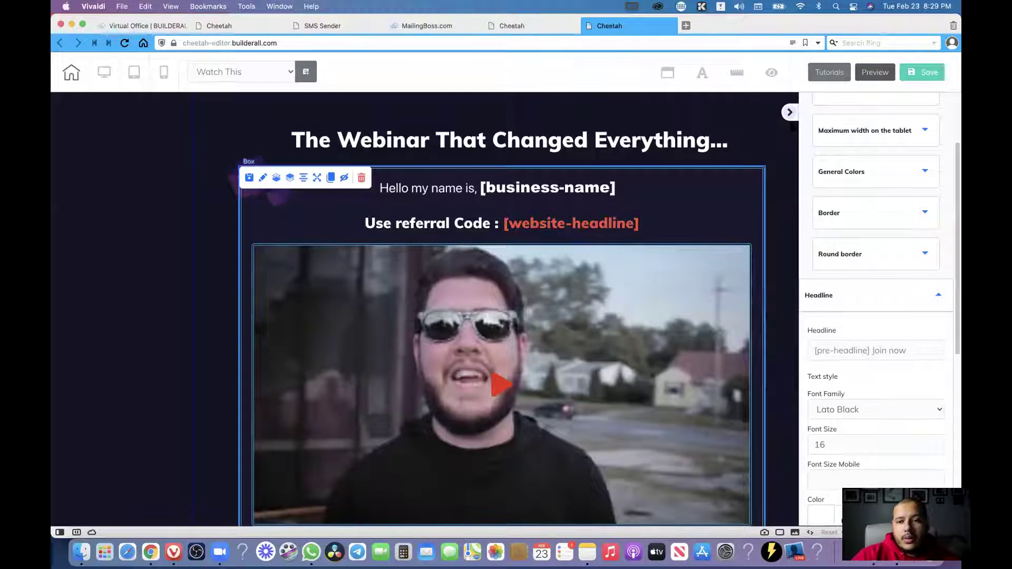
Collapse the right settings panel and review the headings above the video.
left_click(791, 114)
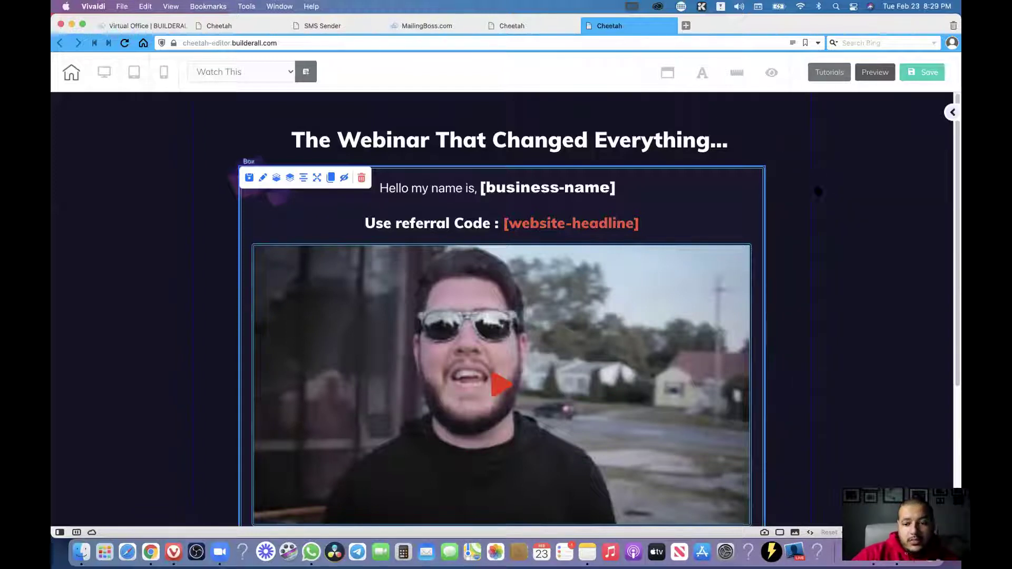
scroll(818, 192, "down", 5)
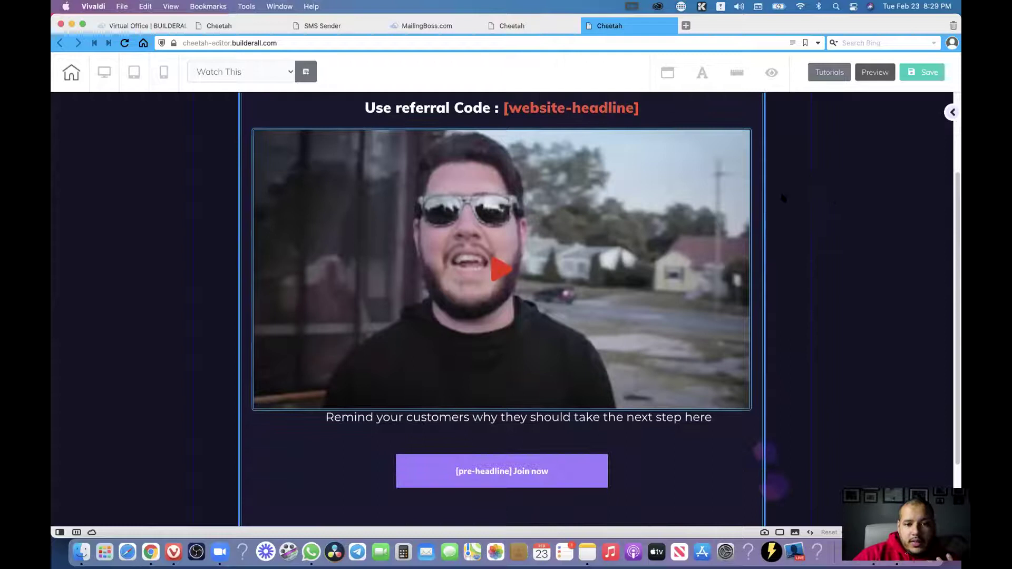
scroll(189, 227, "down", 3)
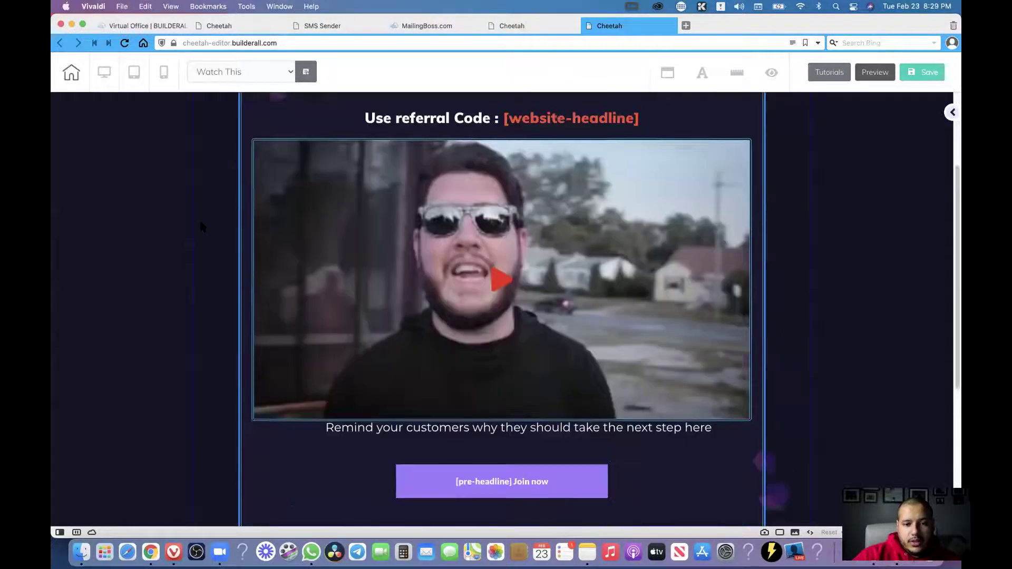
scroll(486, 445, "up", 4)
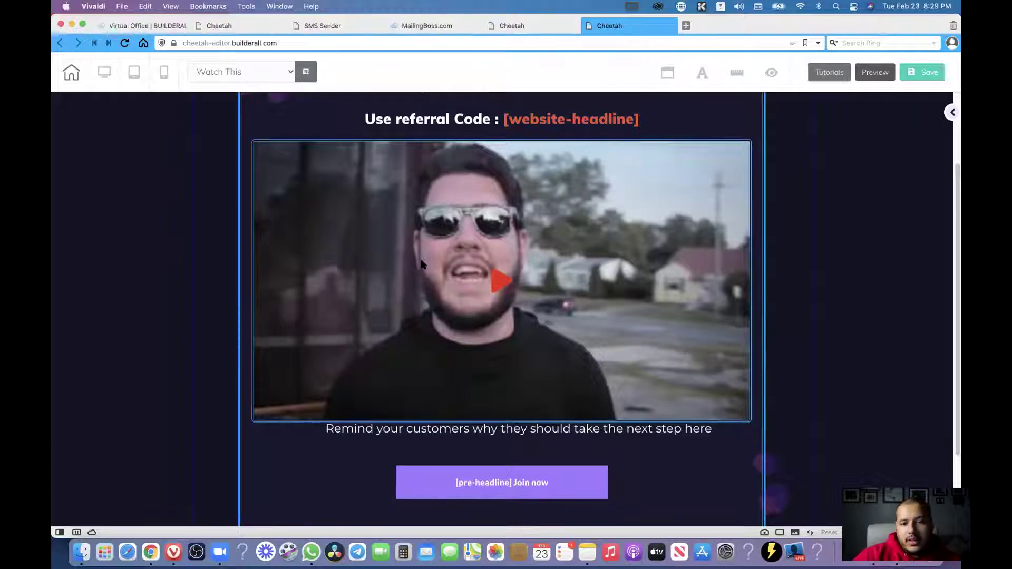
scroll(527, 290, "up", 3)
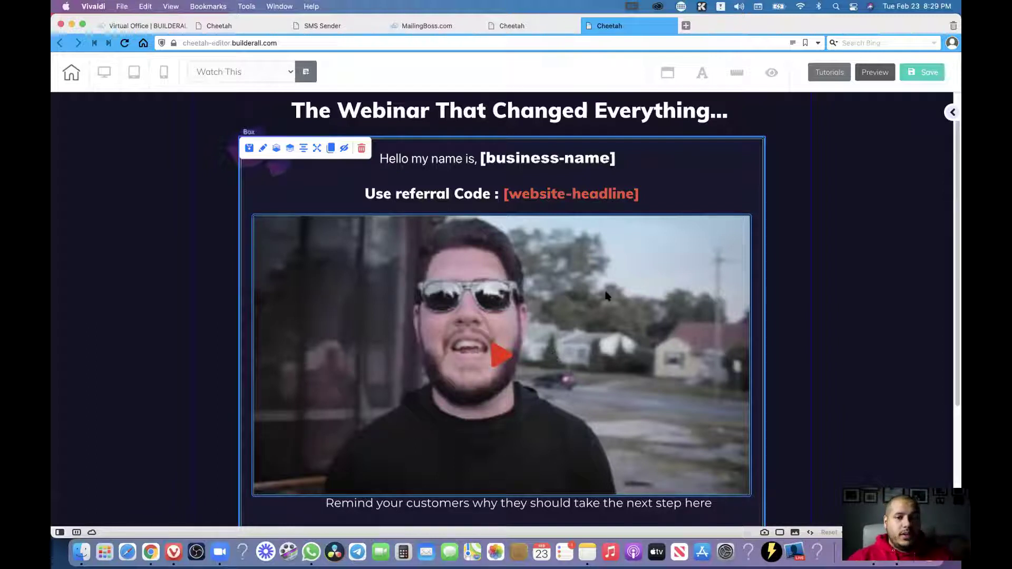
Copy the MLM Webinar Replay site's link from its Manage public link window, then cancel.
mouse_move(167, 26)
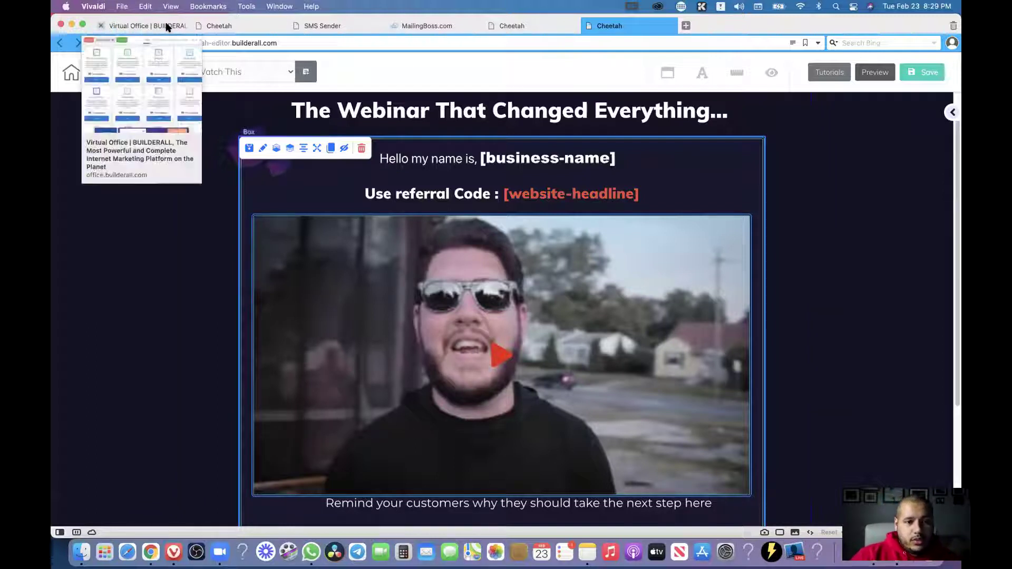
left_click(222, 26)
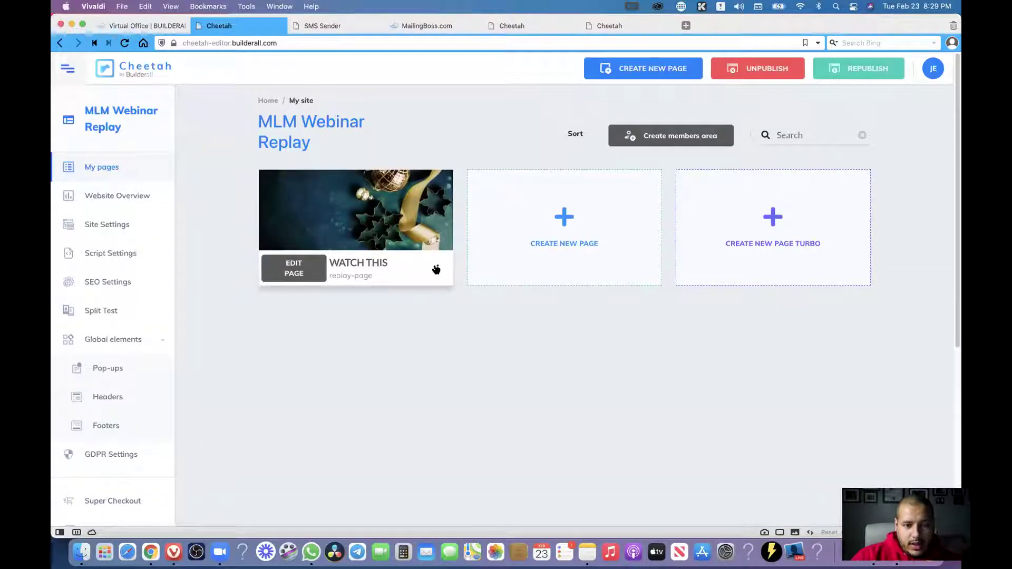
left_click(266, 100)
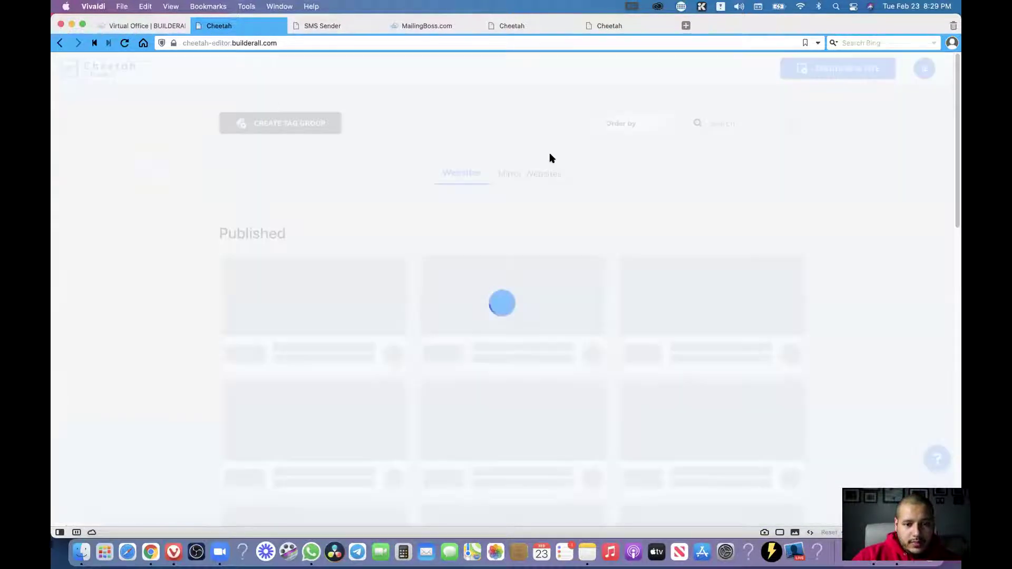
left_click(392, 355)
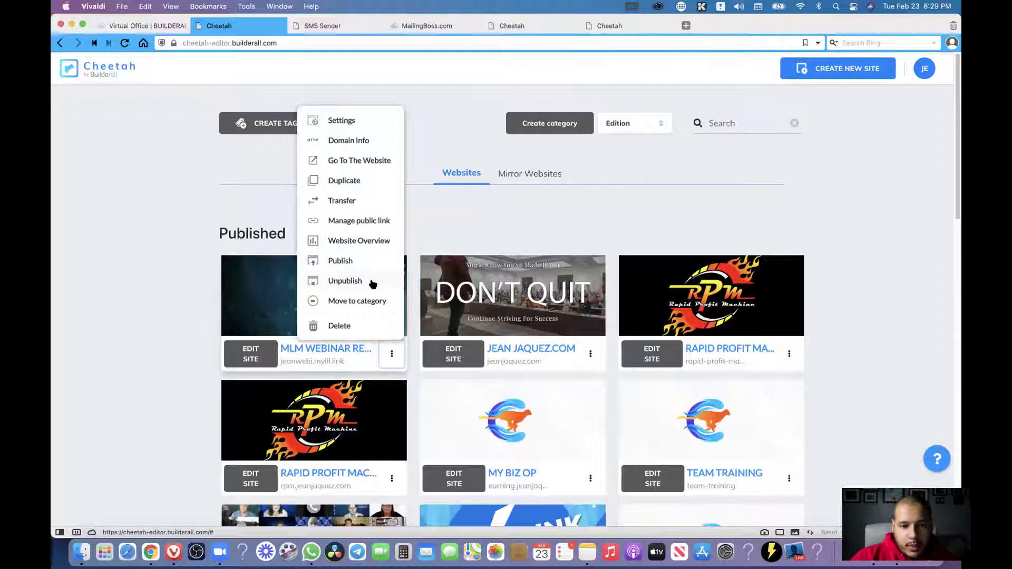
left_click(351, 223)
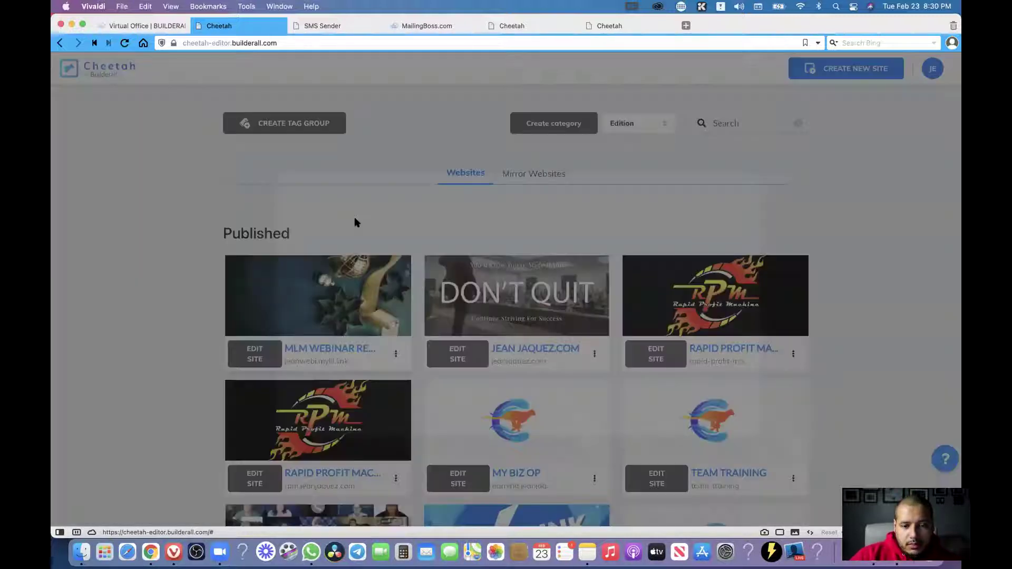
left_click(705, 298)
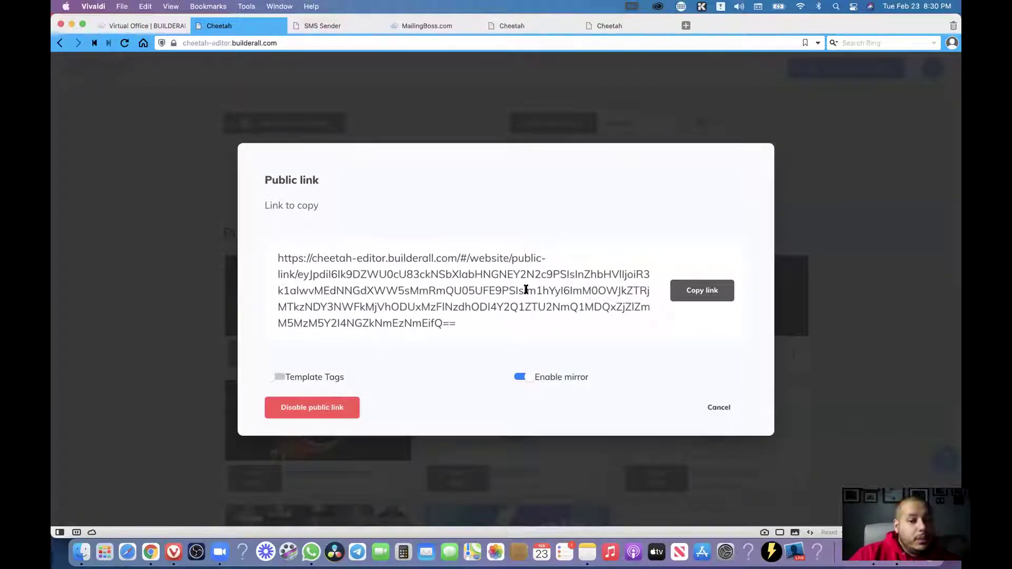
left_click(725, 407)
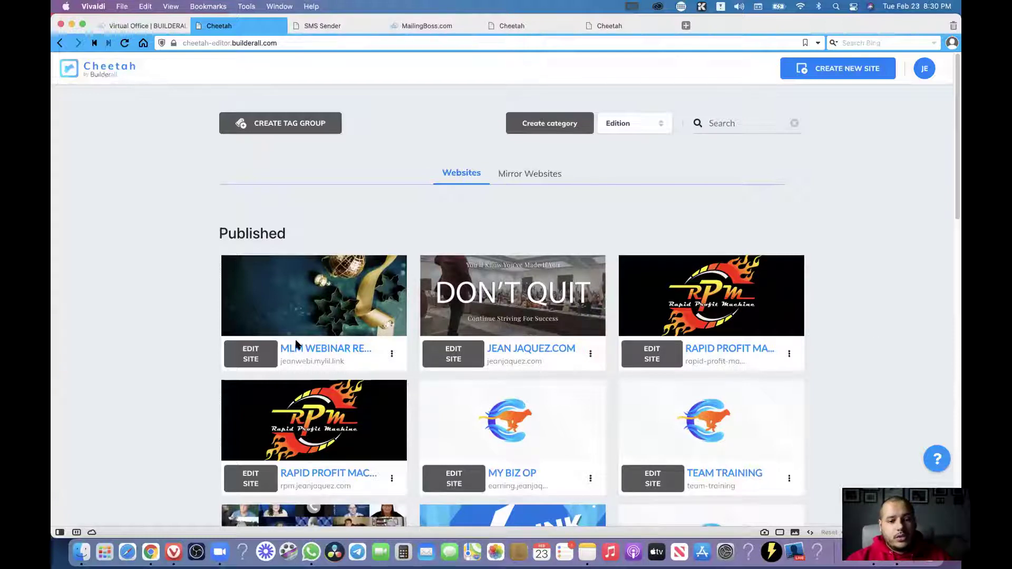
mouse_move(417, 32)
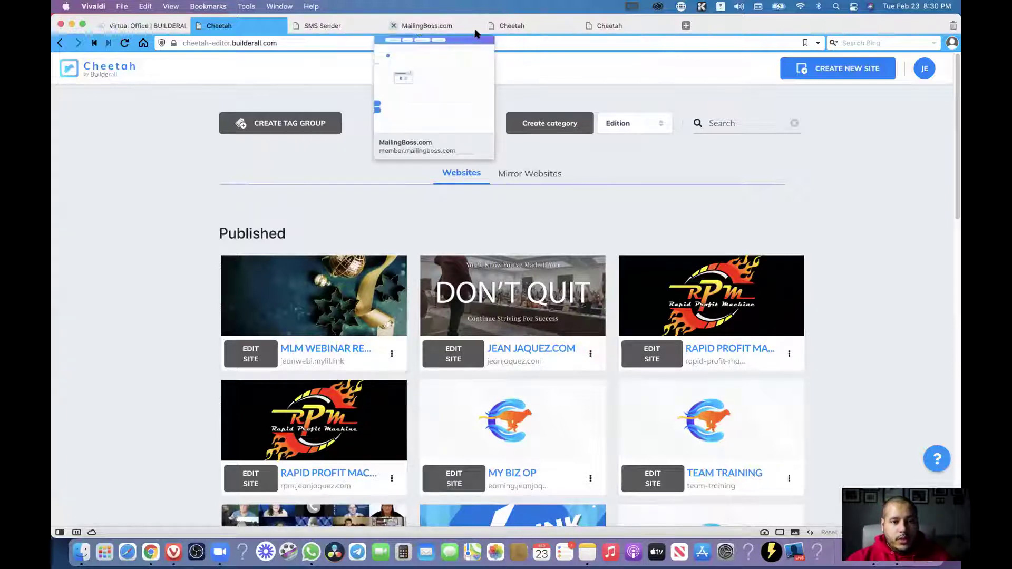
mouse_move(518, 31)
left_click(630, 27)
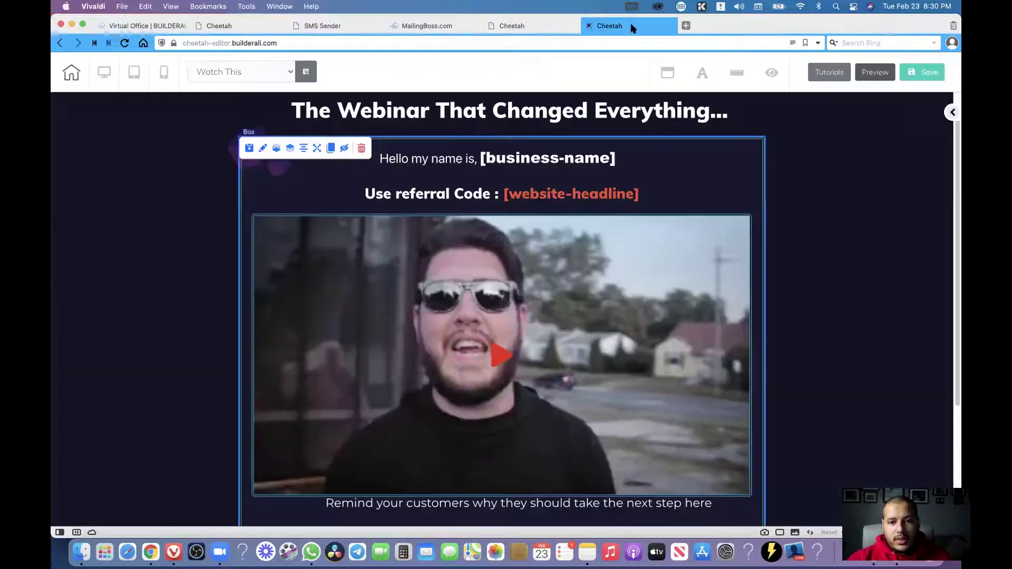
left_click_drag(615, 111, 517, 112)
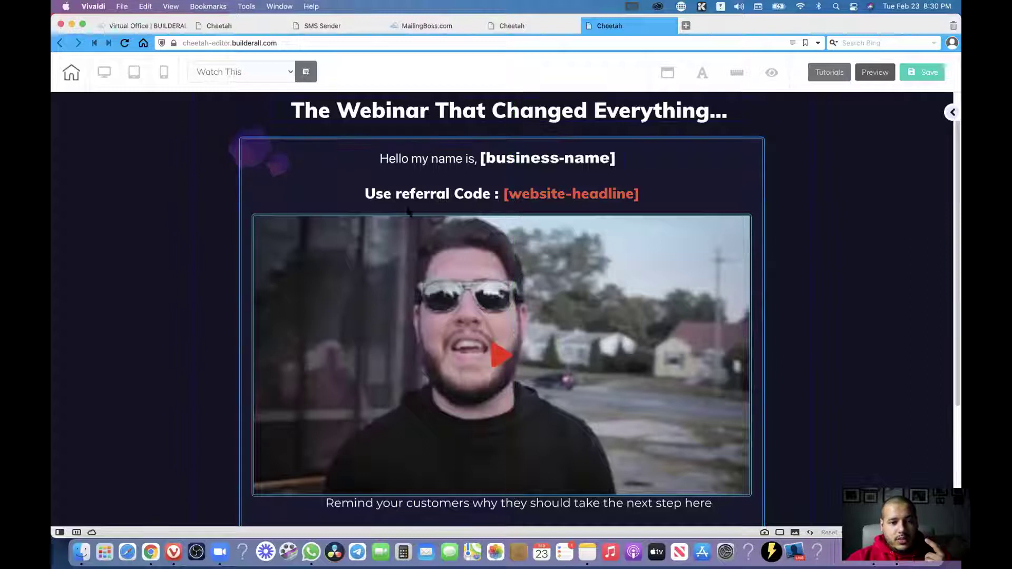
scroll(417, 232, "down", 3)
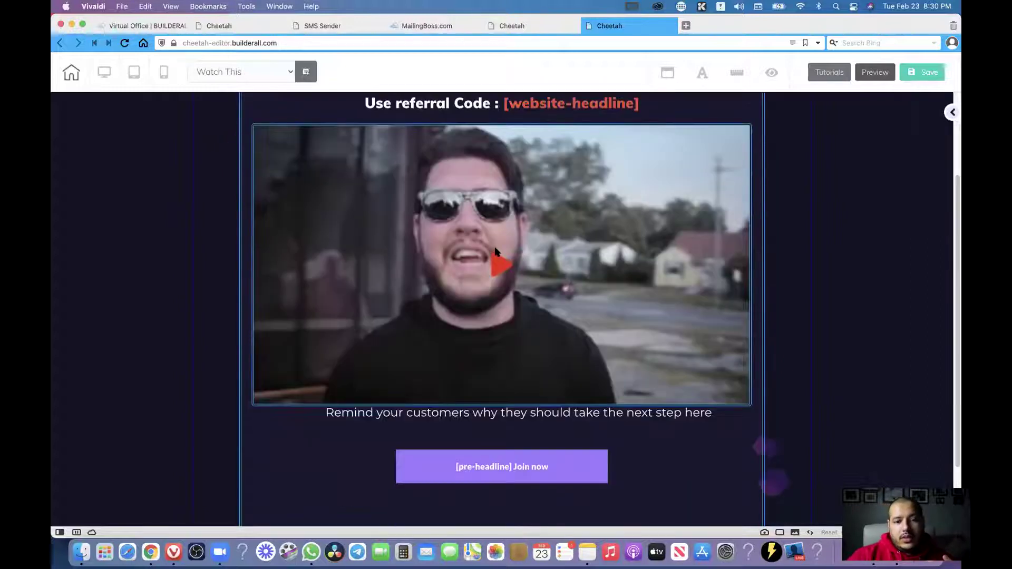
left_click(594, 265)
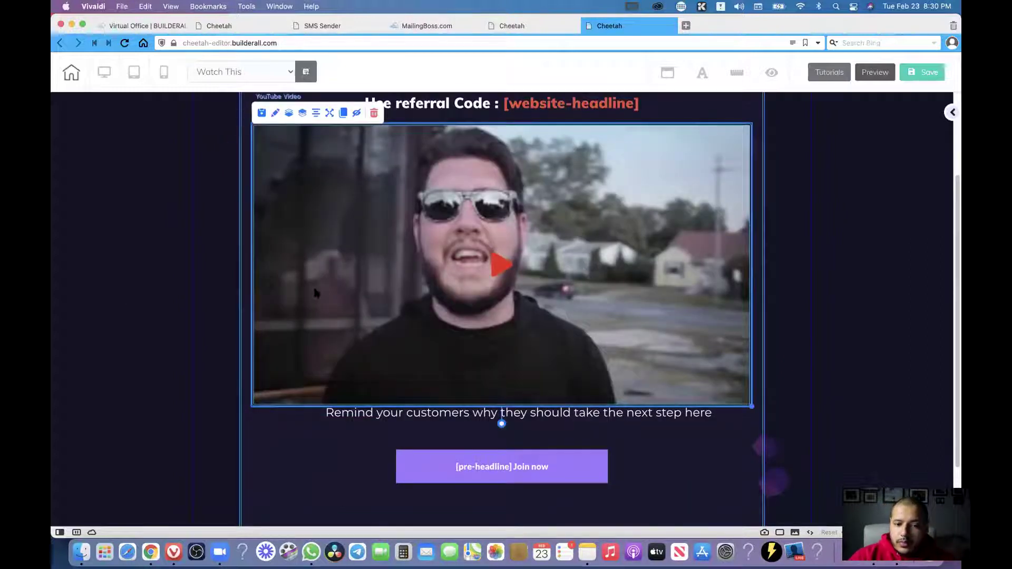
scroll(174, 270, "up", 3)
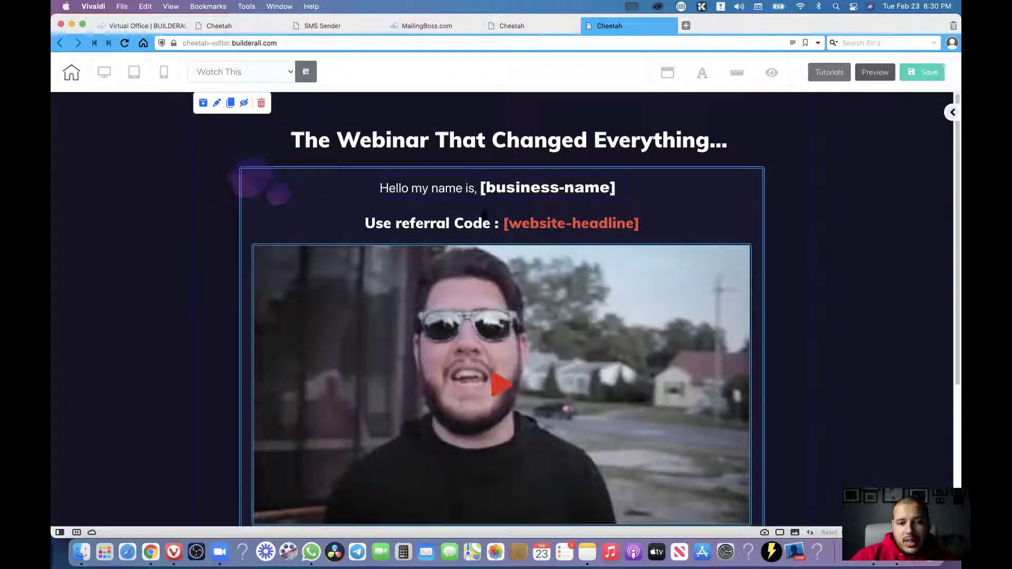
scroll(485, 410, "down", 5)
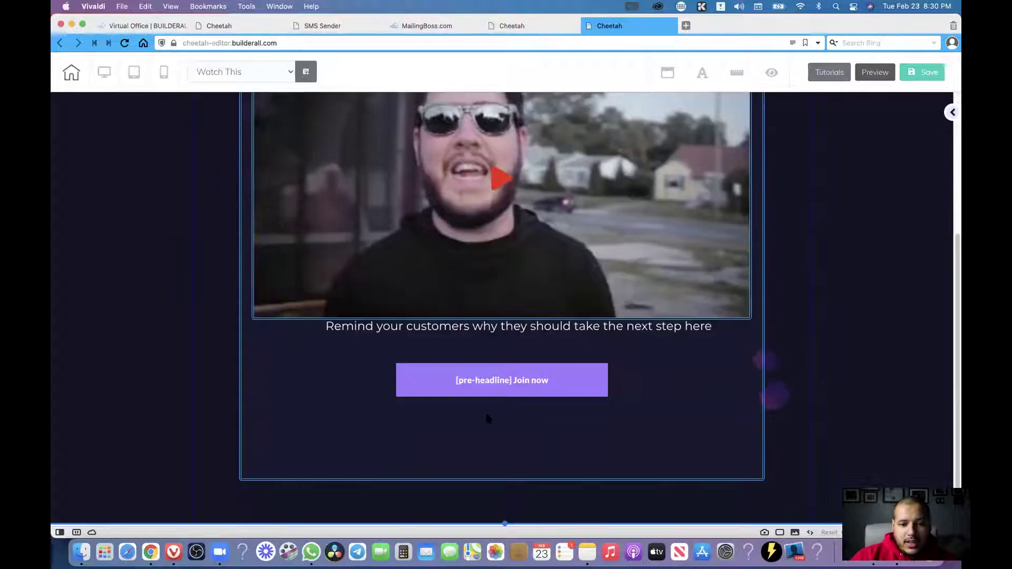
left_click(515, 379)
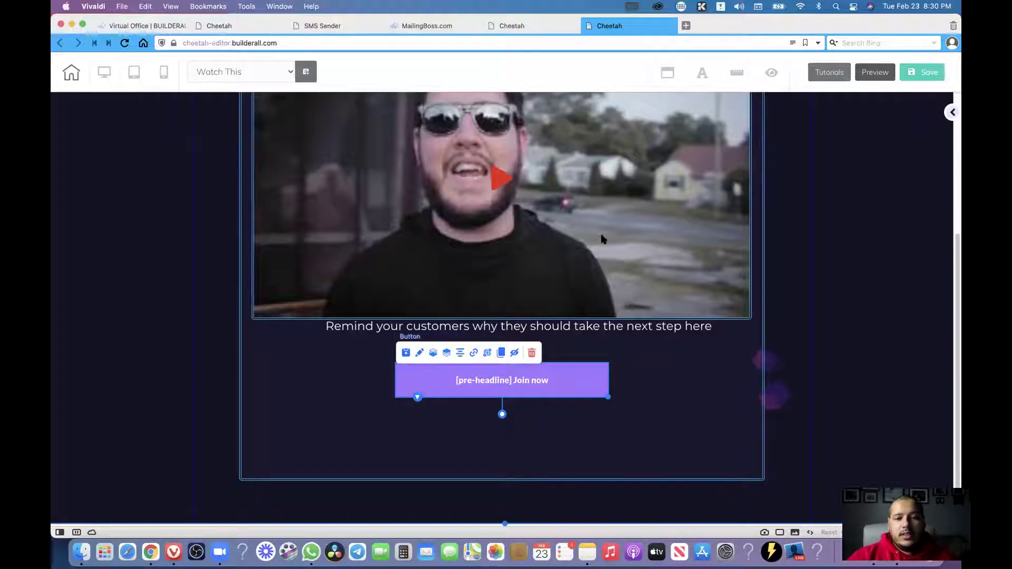
scroll(601, 237, "up", 5)
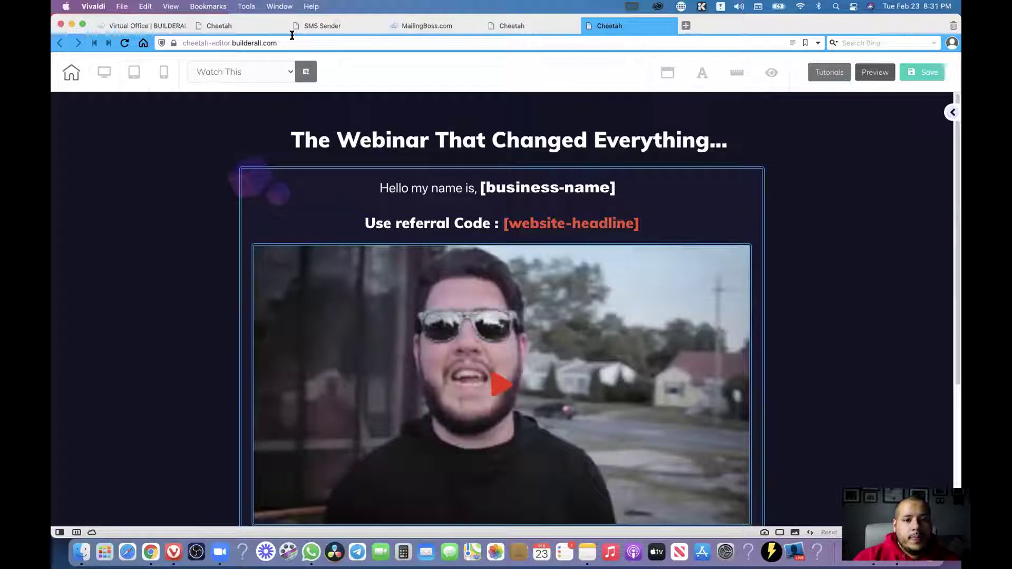
Return to the sites dashboard, scroll to Published, and highlight the MLM Webinar site's address.
left_click(242, 26)
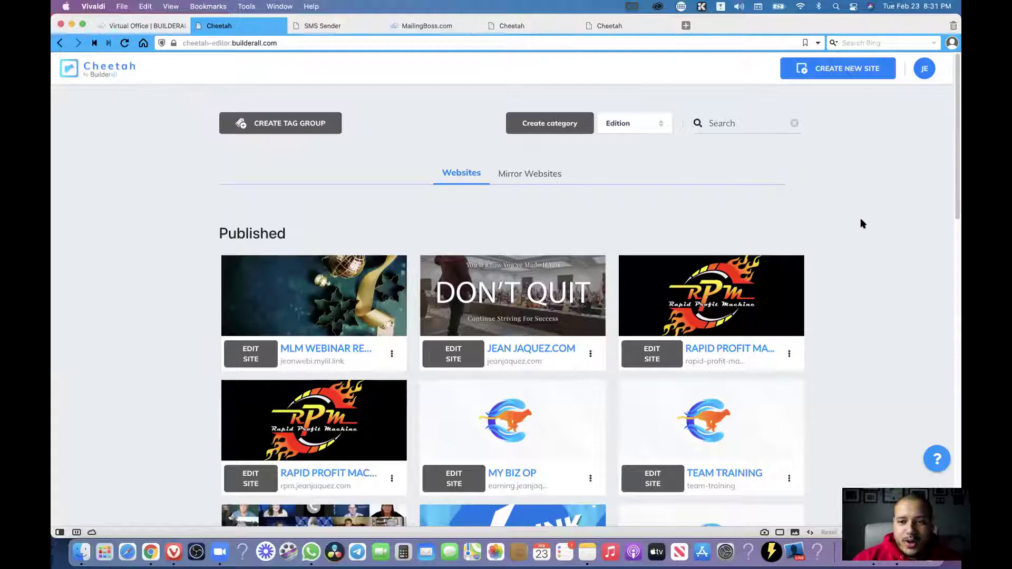
scroll(203, 225, "down", 5)
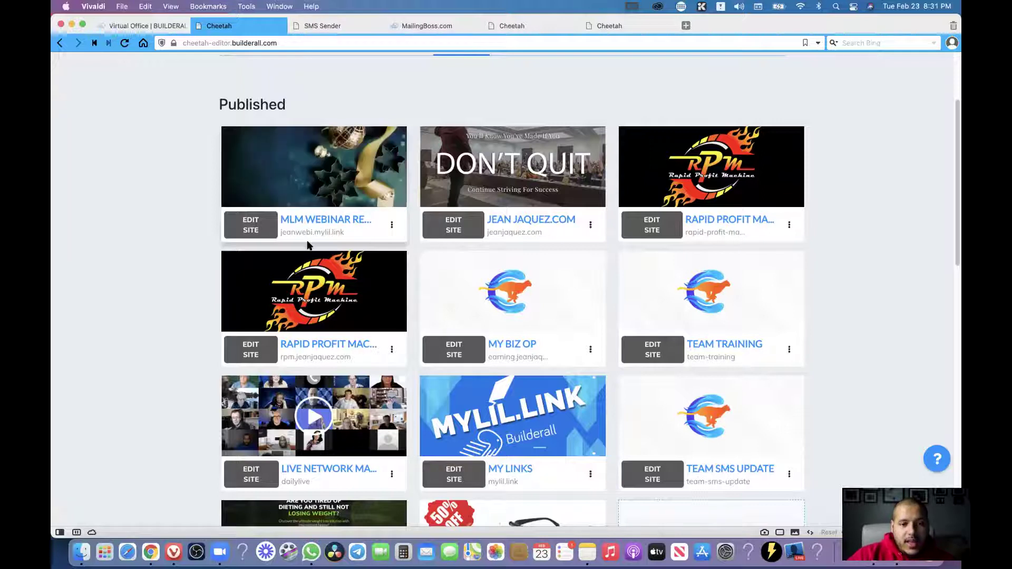
left_click_drag(347, 232, 278, 233)
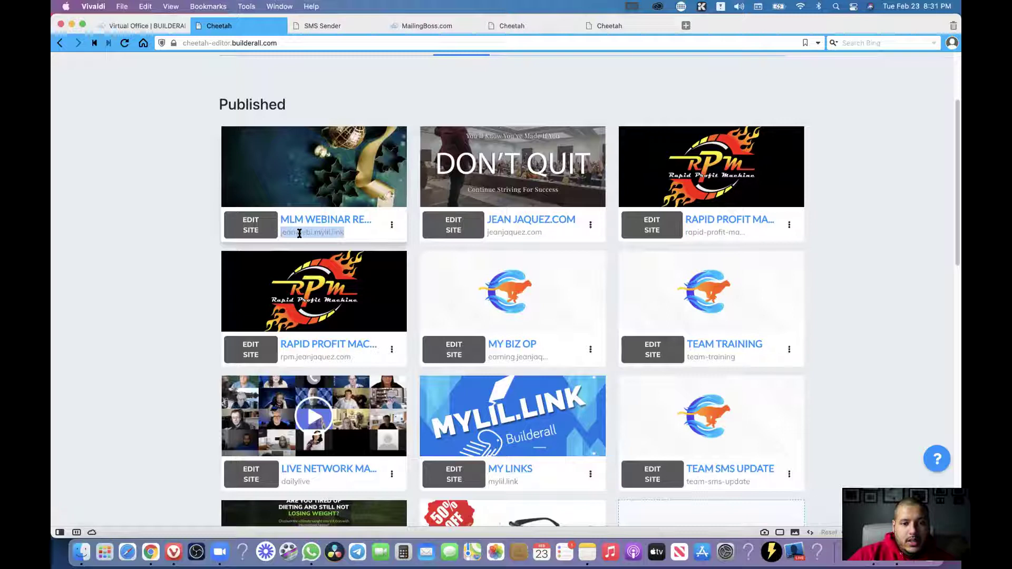
left_click(300, 233)
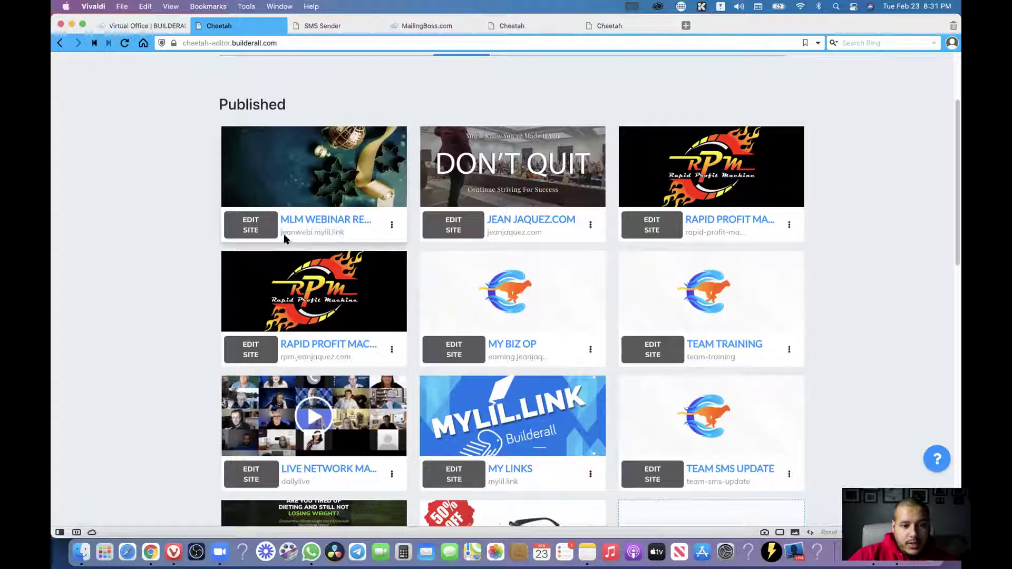
Highlight the subdomain, the mylil.link domain and its ending on the MLM Webinar address in turn.
double_click(290, 233)
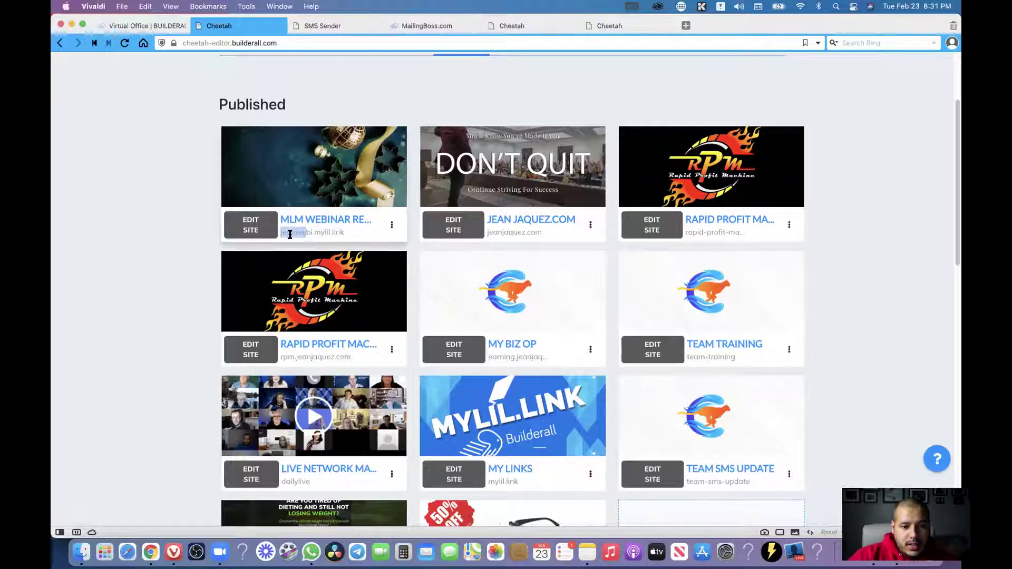
left_click(309, 233)
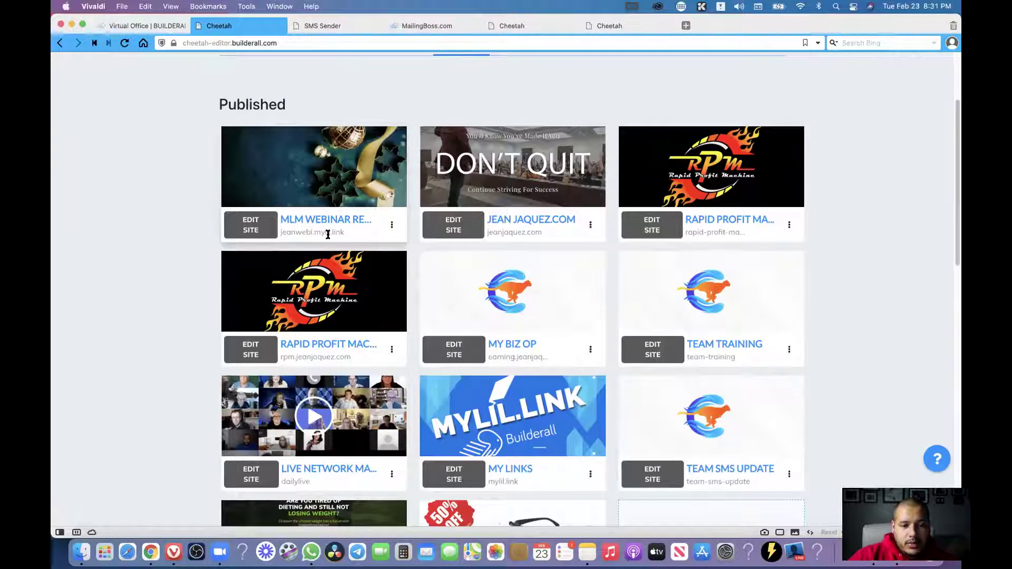
left_click_drag(344, 233, 311, 232)
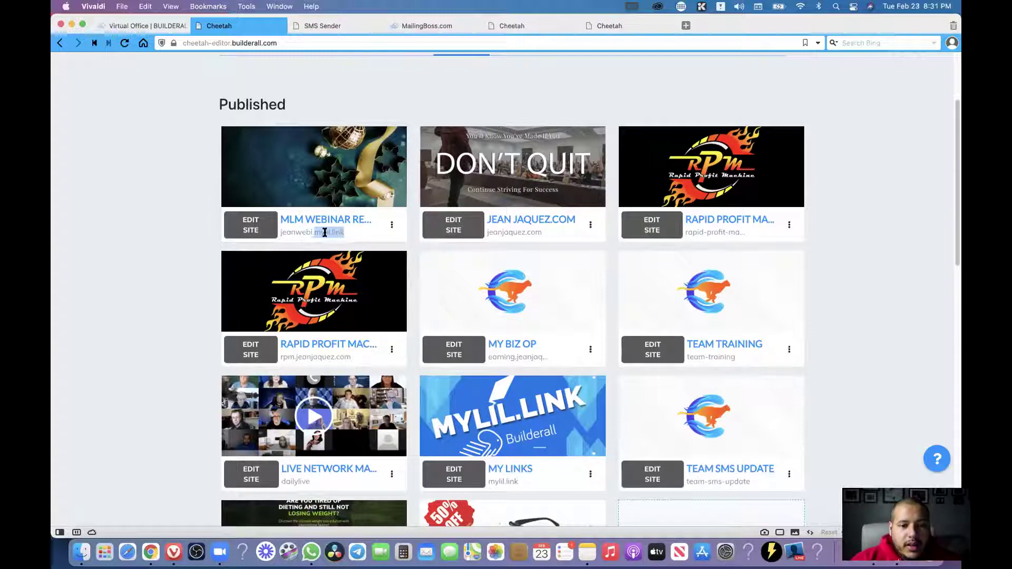
left_click(322, 236)
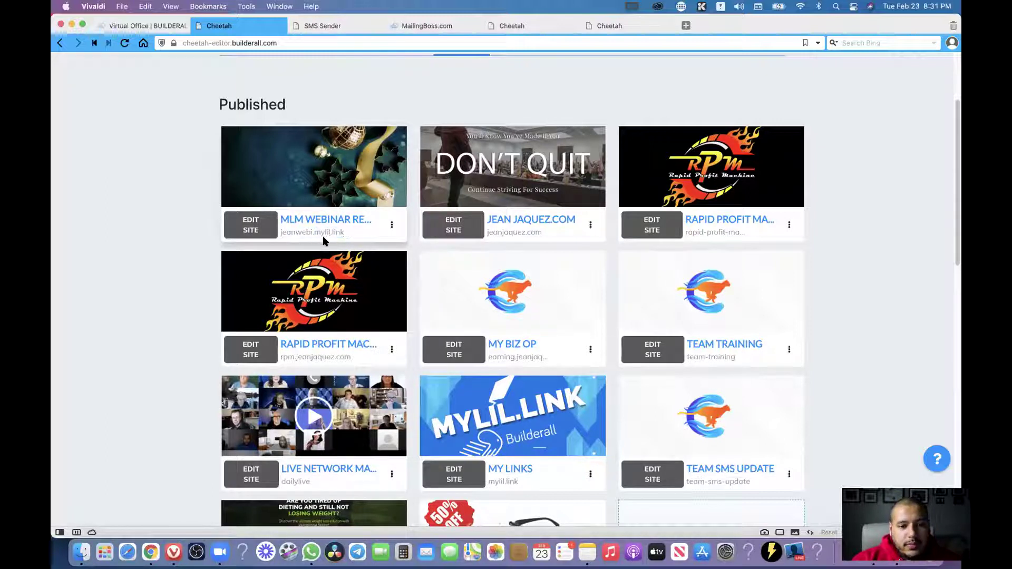
left_click_drag(332, 232, 350, 234)
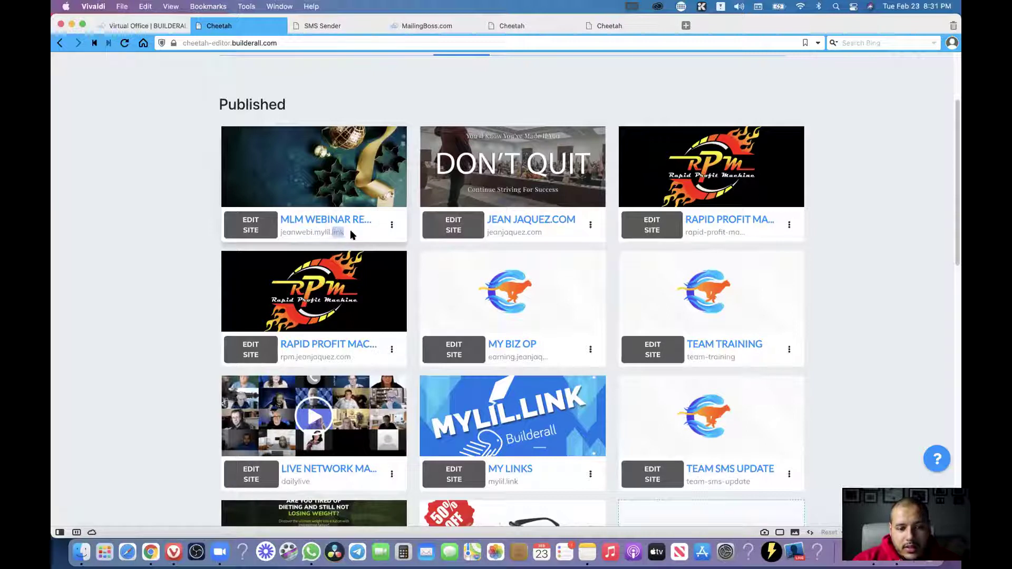
left_click(328, 233)
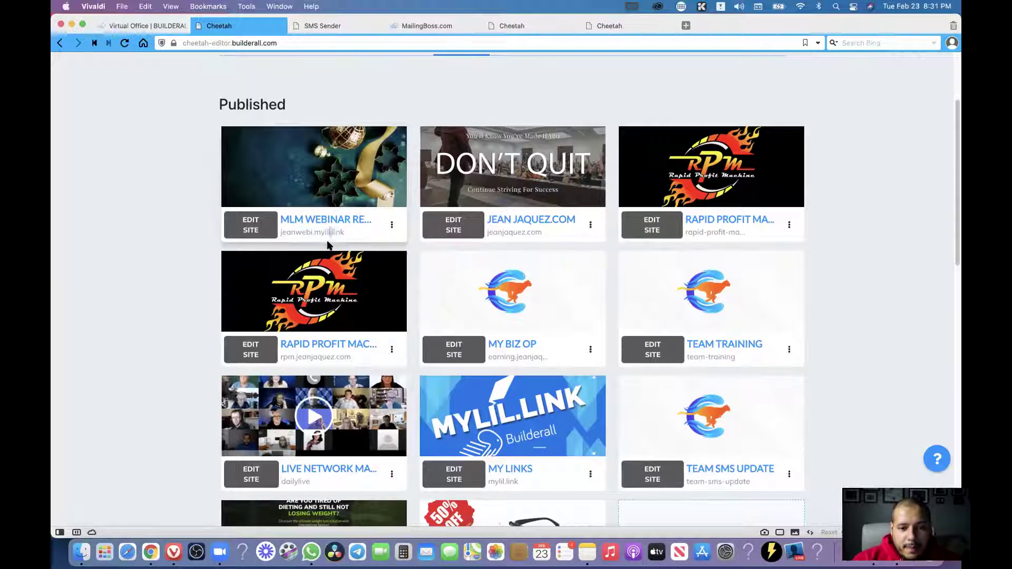
left_click_drag(343, 232, 278, 234)
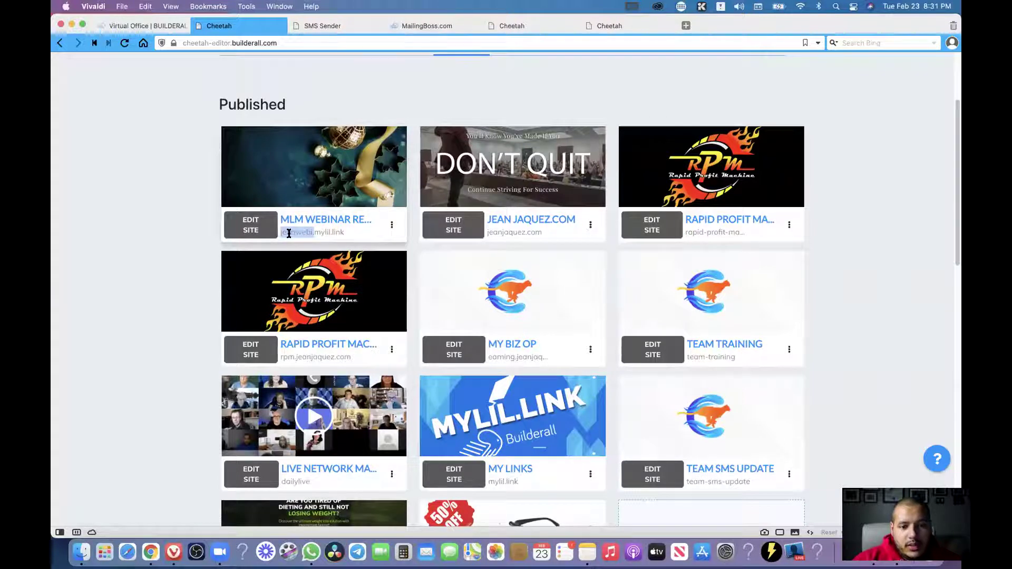
left_click(356, 232)
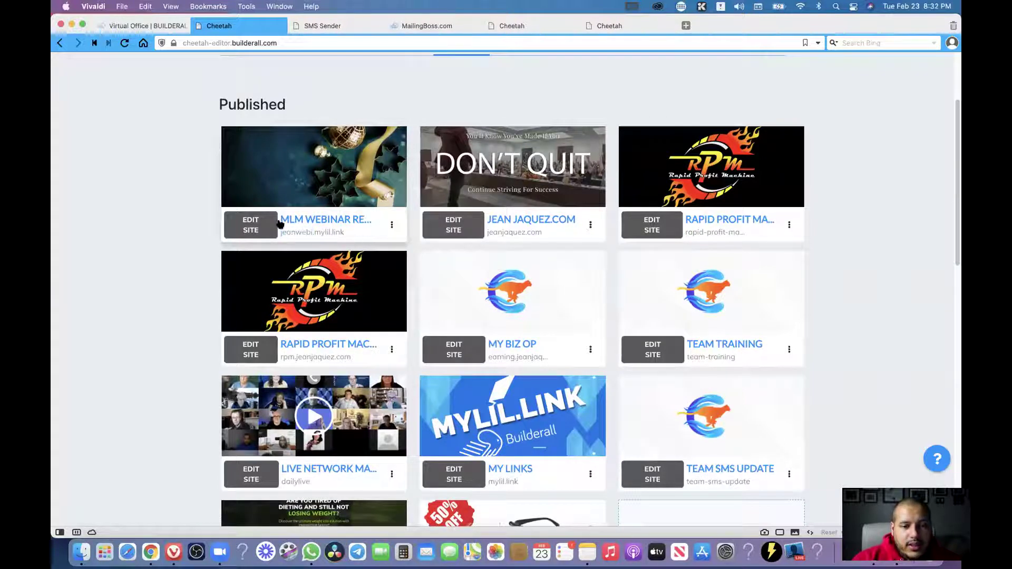
mouse_move(363, 189)
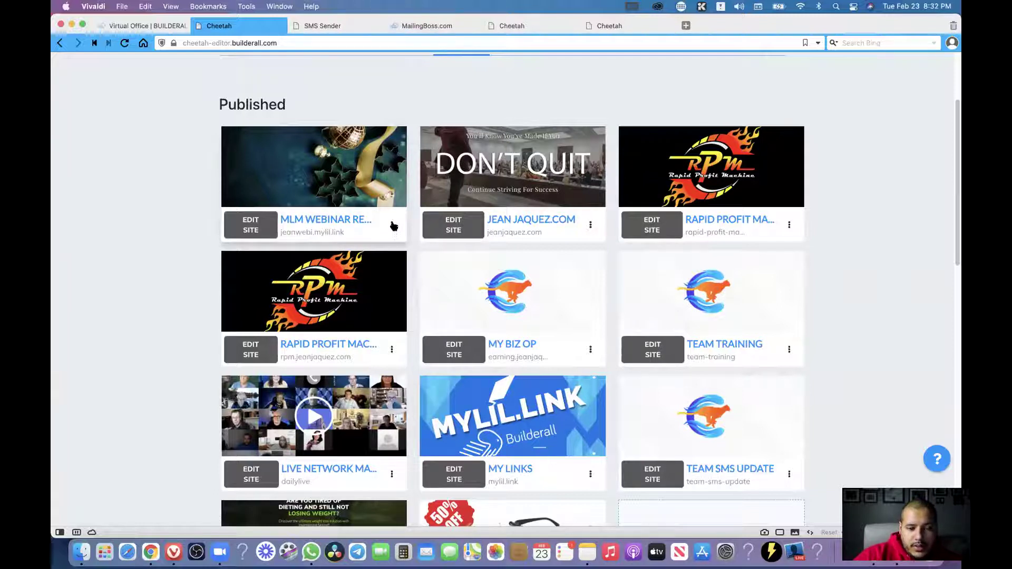
Copy the MLM Webinar Replay site's public link with Template Tags left off.
left_click(393, 226)
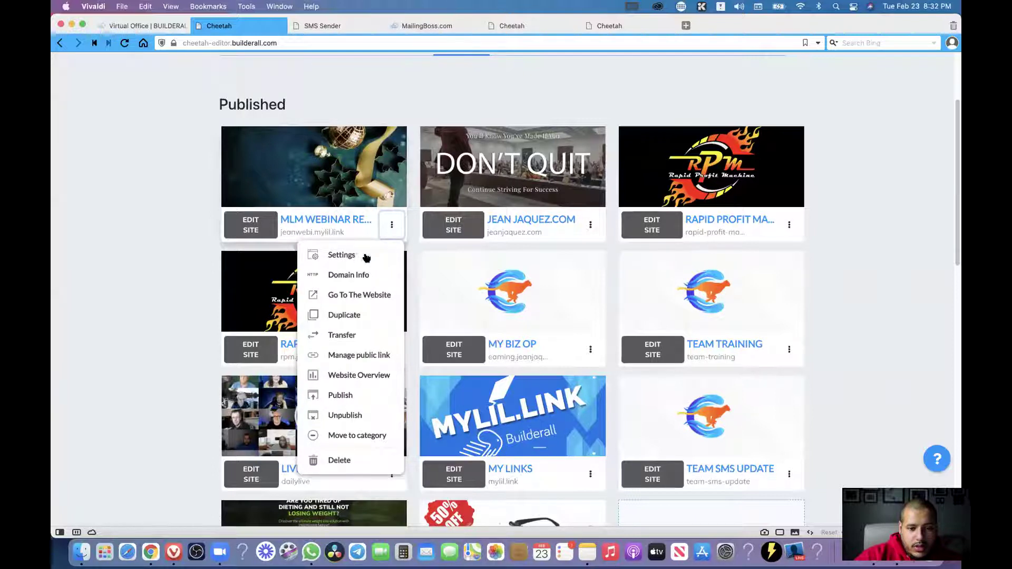
left_click(364, 357)
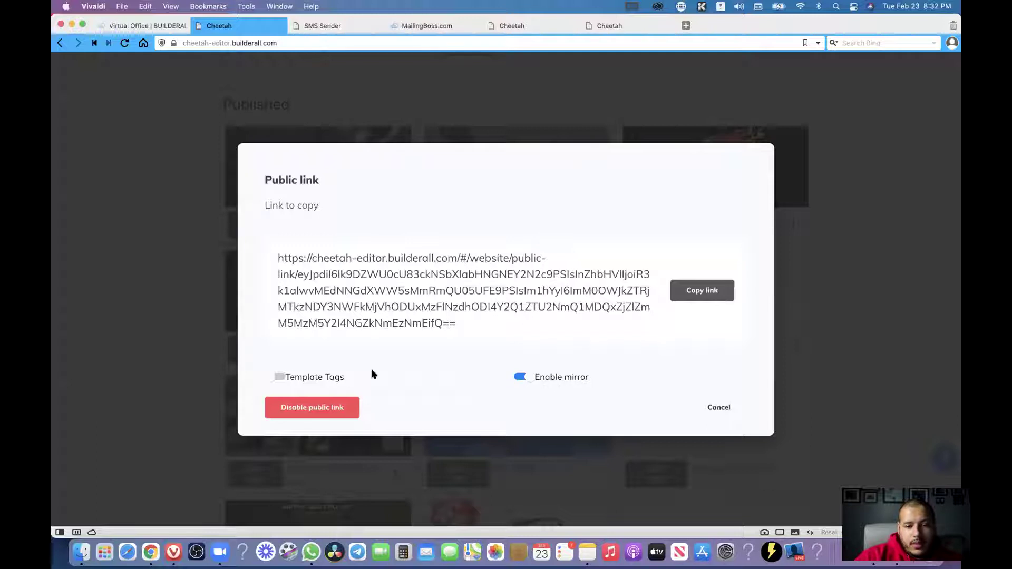
left_click(271, 380)
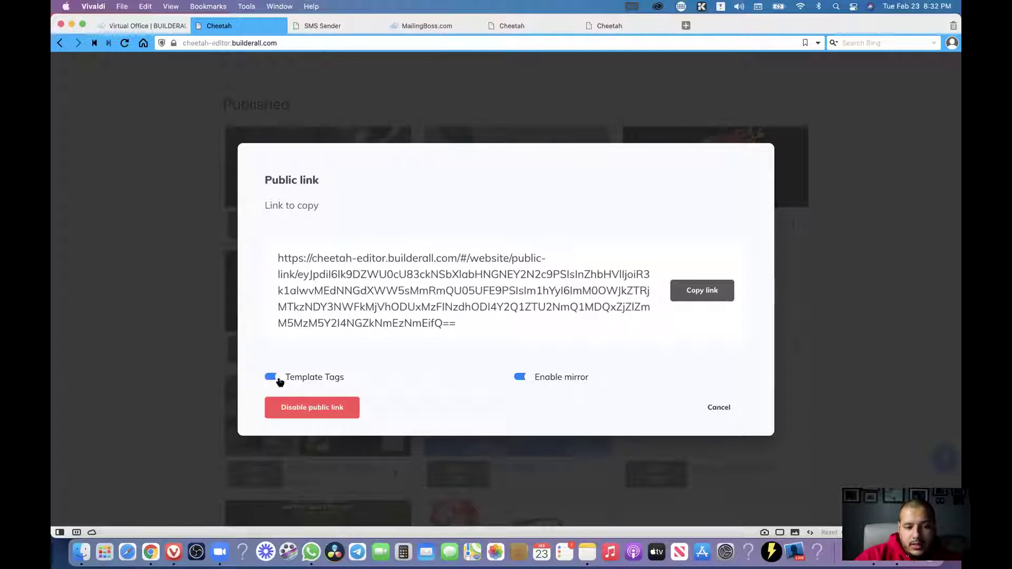
left_click(274, 378)
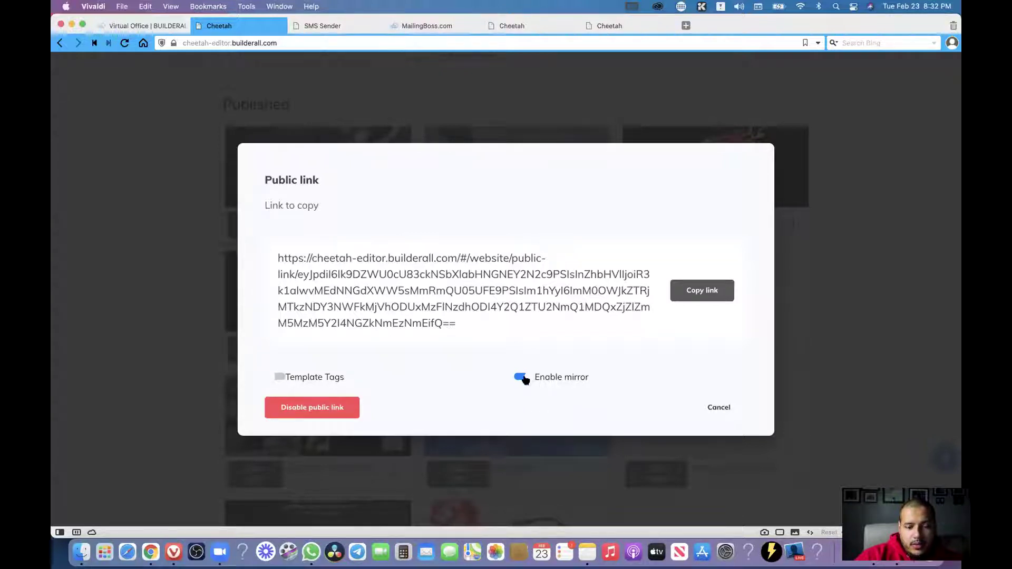
left_click(712, 289)
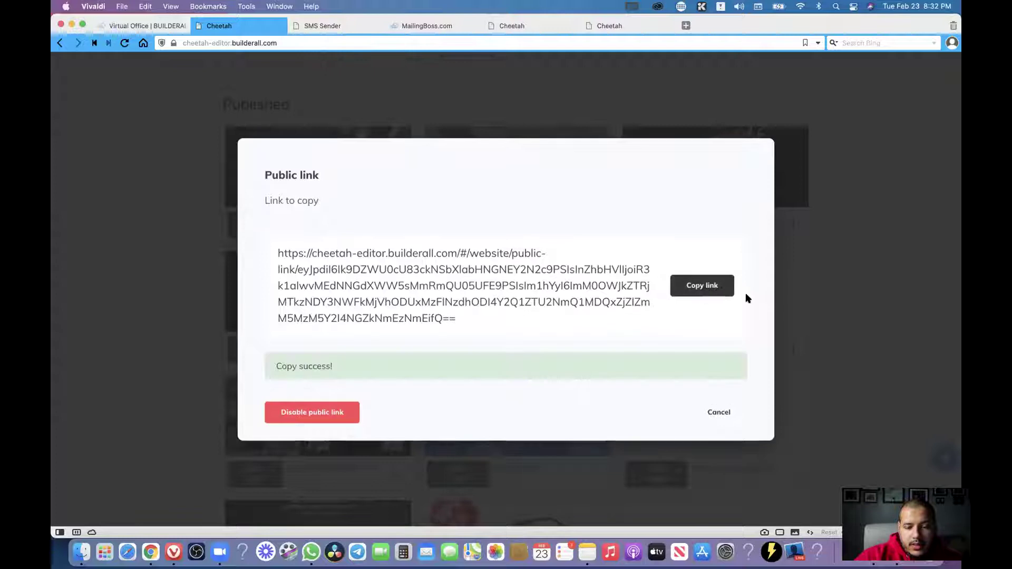
left_click(720, 413)
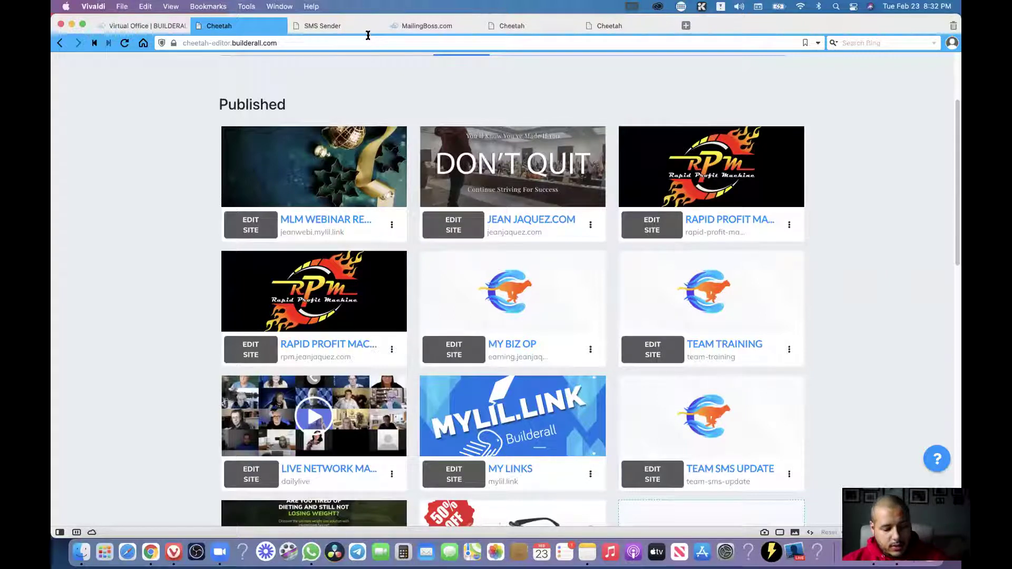
Open the copied public link in a new browser tab.
key("super+t")
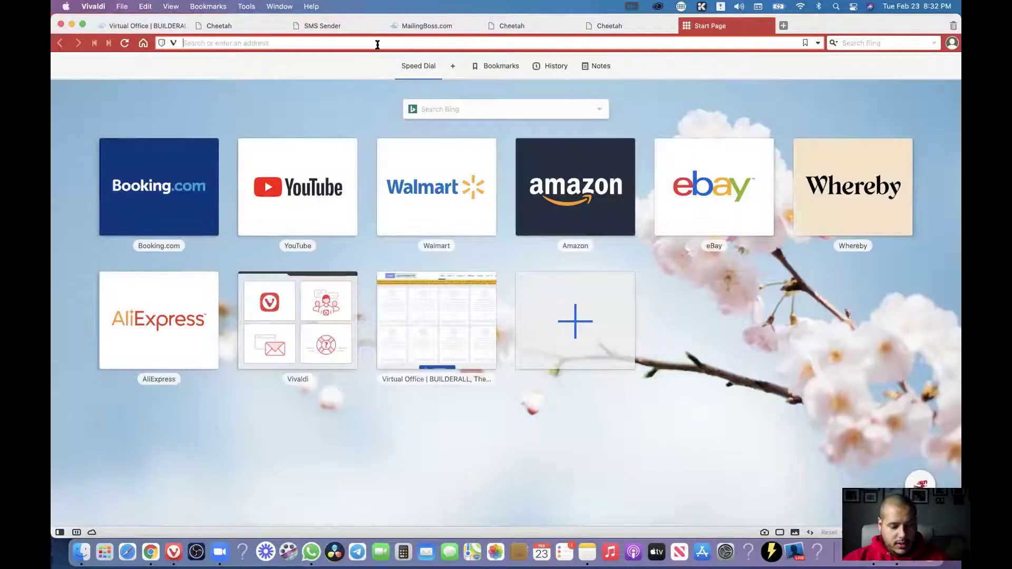
key("super+v")
key("Return")
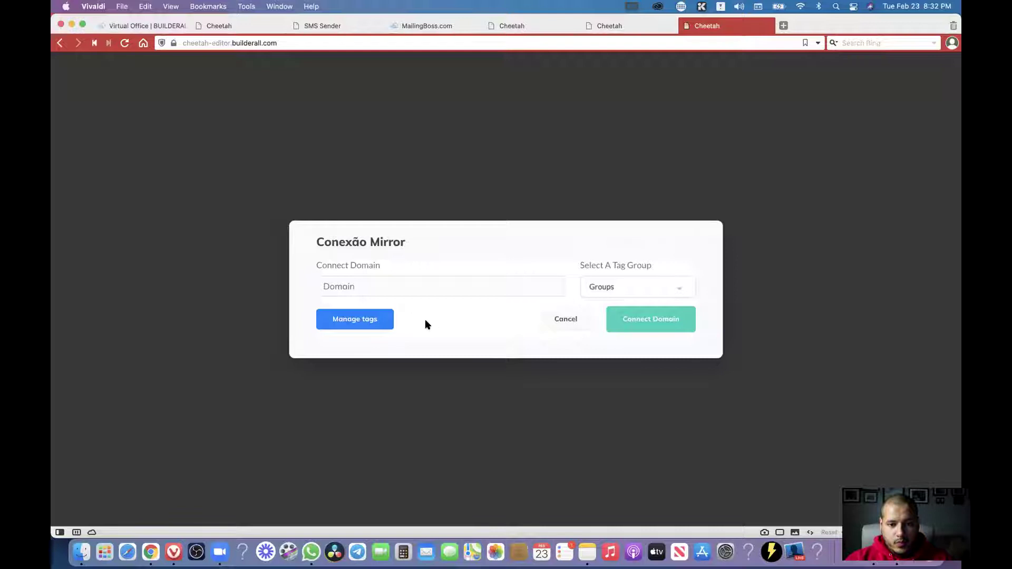
Check the Conexão Mirror domain field and tag-group list, such as Team Webinar, without choosing a group.
key("super+Tab")
key("super+Tab")
key("super+Tab")
key("super+Tab")
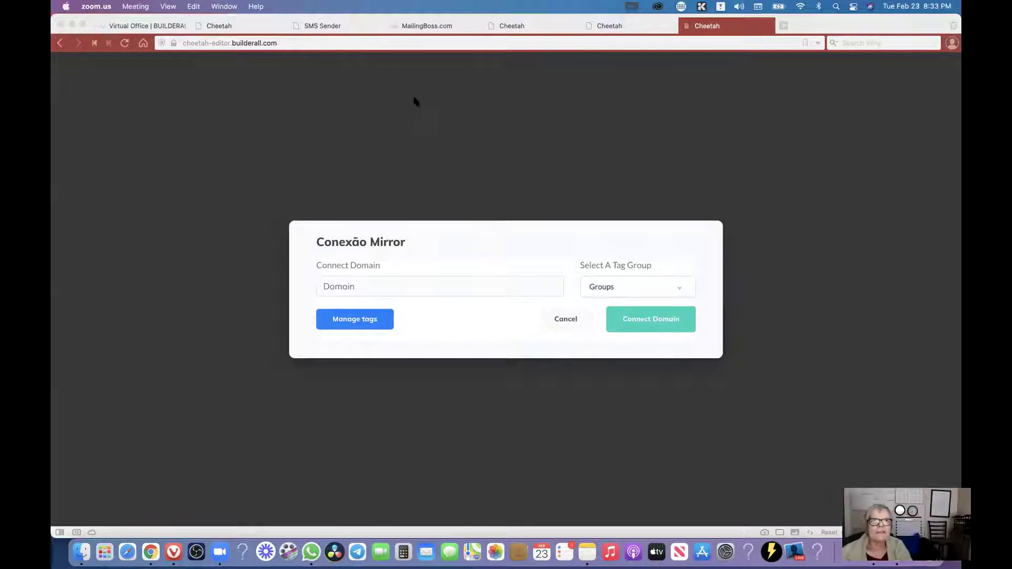
left_click(501, 290)
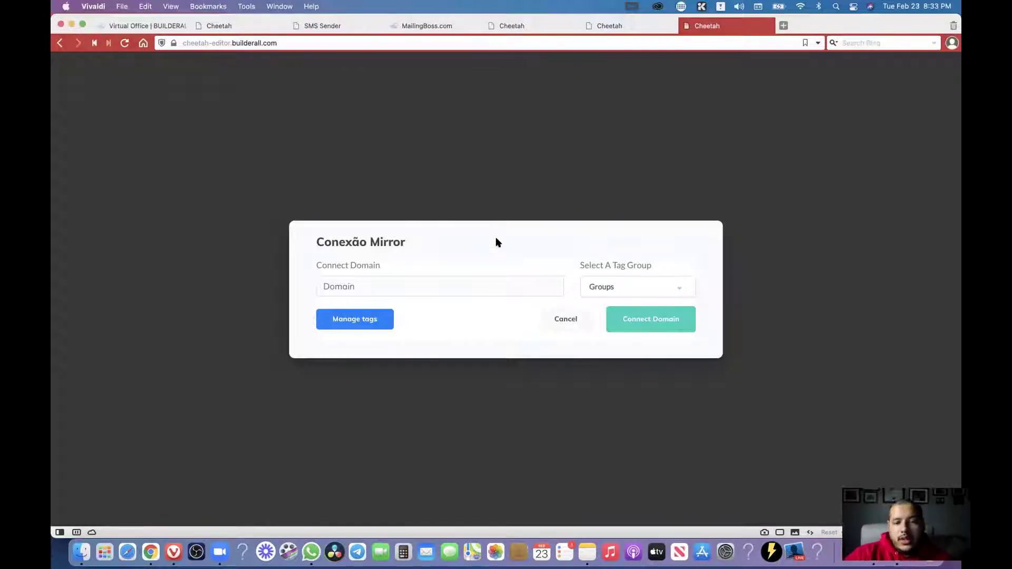
left_click(419, 289)
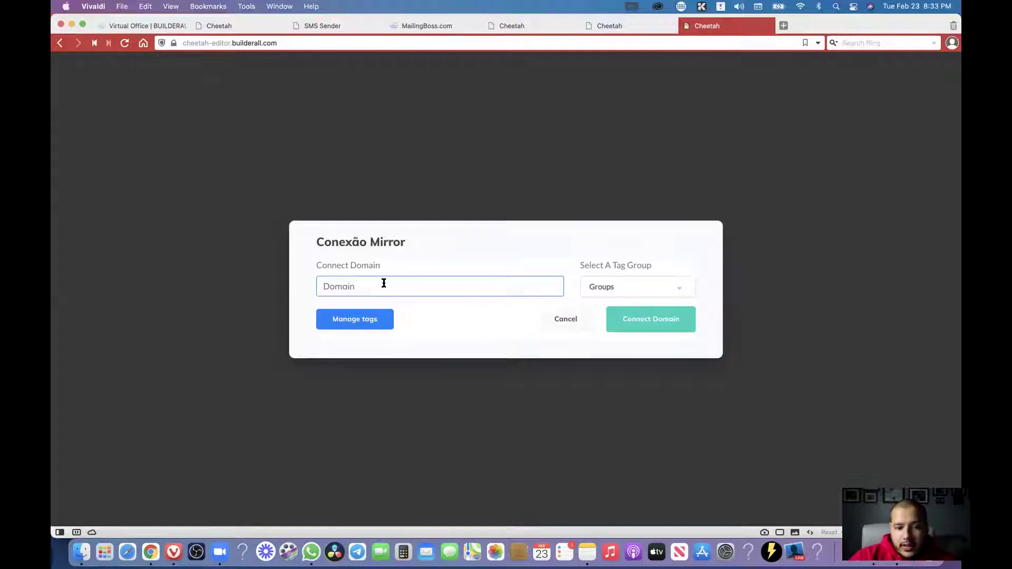
left_click(606, 288)
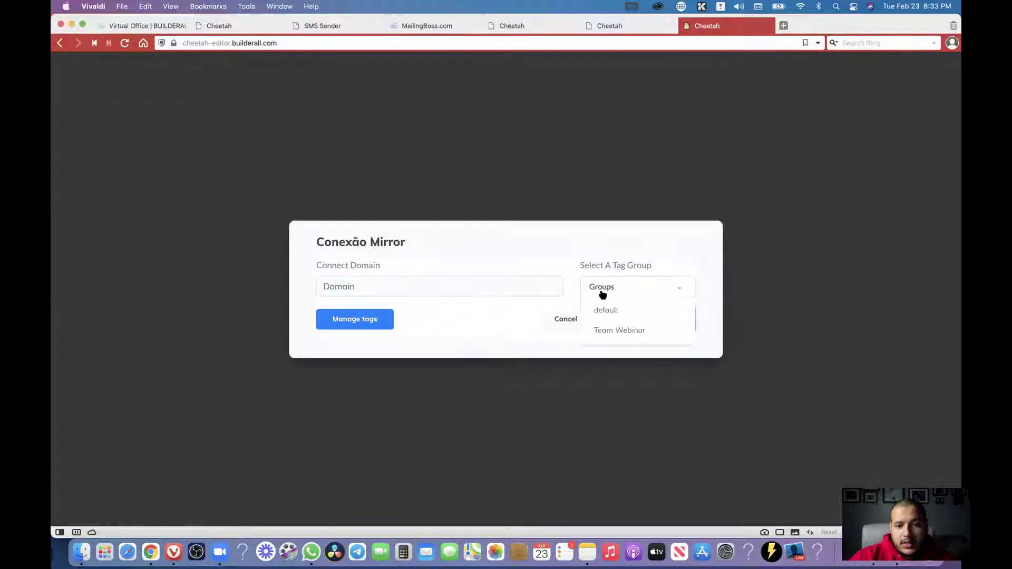
left_click(562, 236)
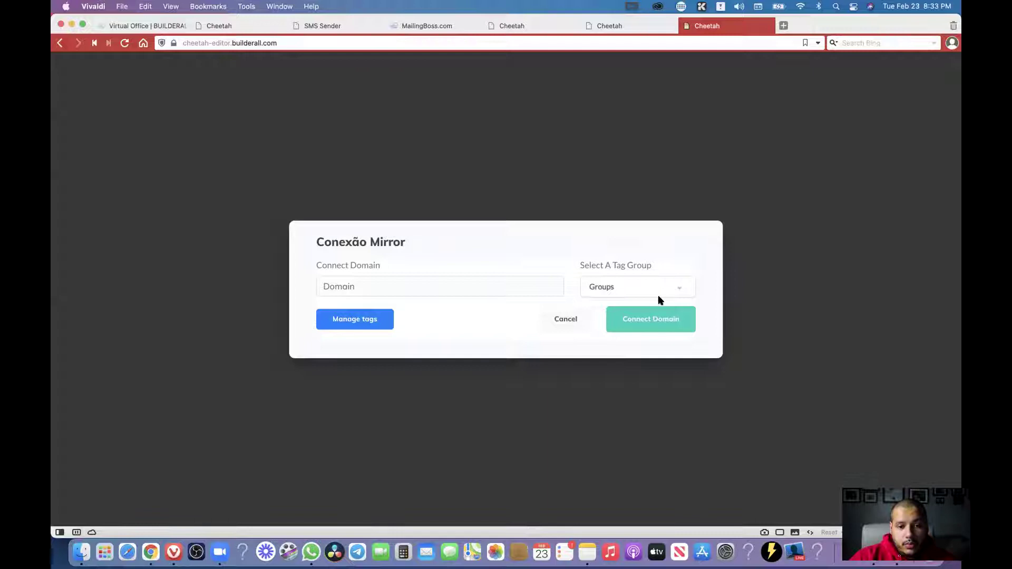
Create a tag group named 'tuesday night' on the tags page and open it for editing.
left_click(355, 325)
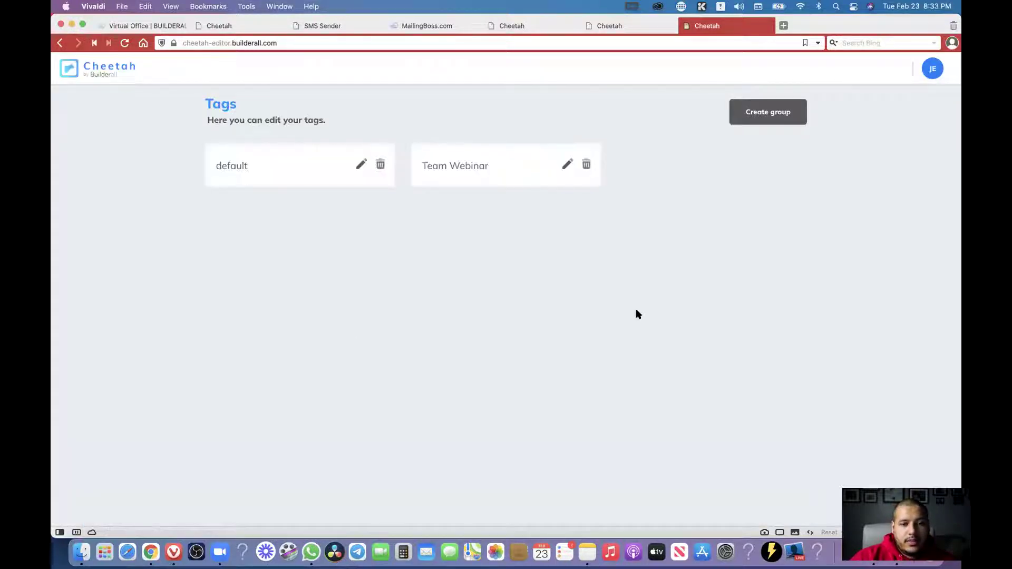
left_click(758, 121)
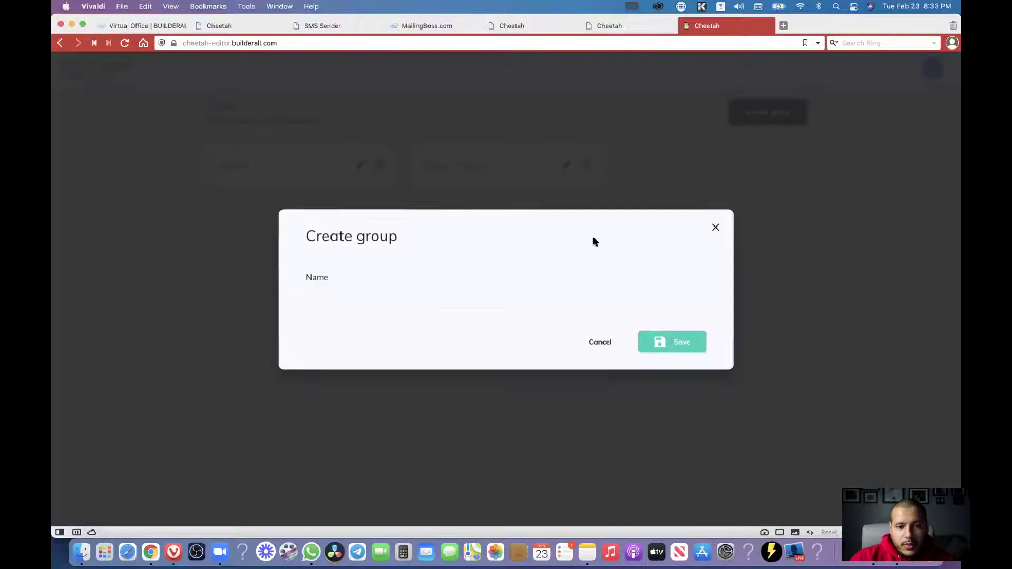
left_click(374, 296)
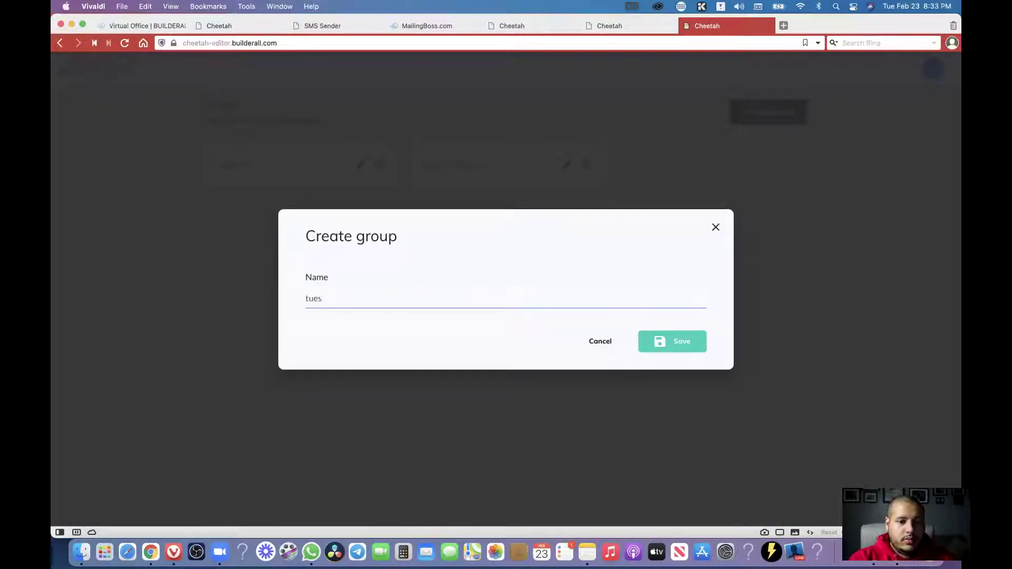
type("tuesday night")
left_click(669, 348)
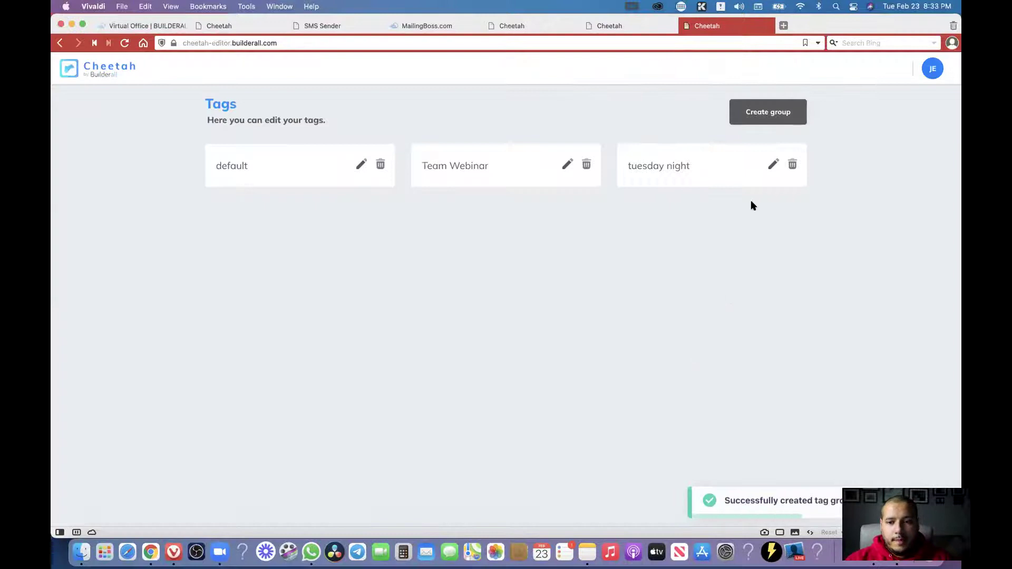
left_click(772, 165)
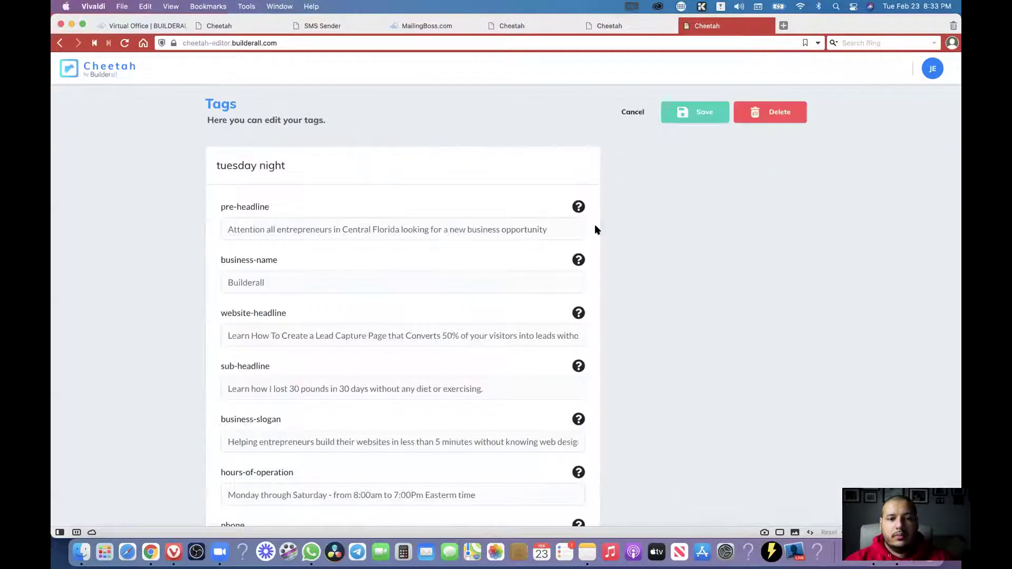
Retype the comma after 'Hello my name is' on the page being edited.
left_click(451, 228)
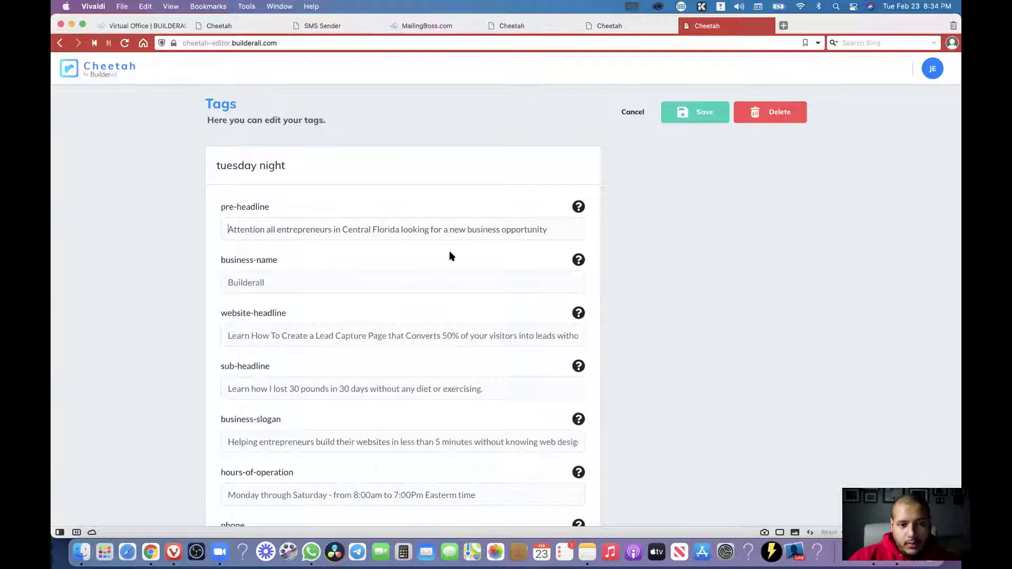
left_click(612, 27)
scroll(663, 199, "down", 2)
scroll(570, 190, "up", 1)
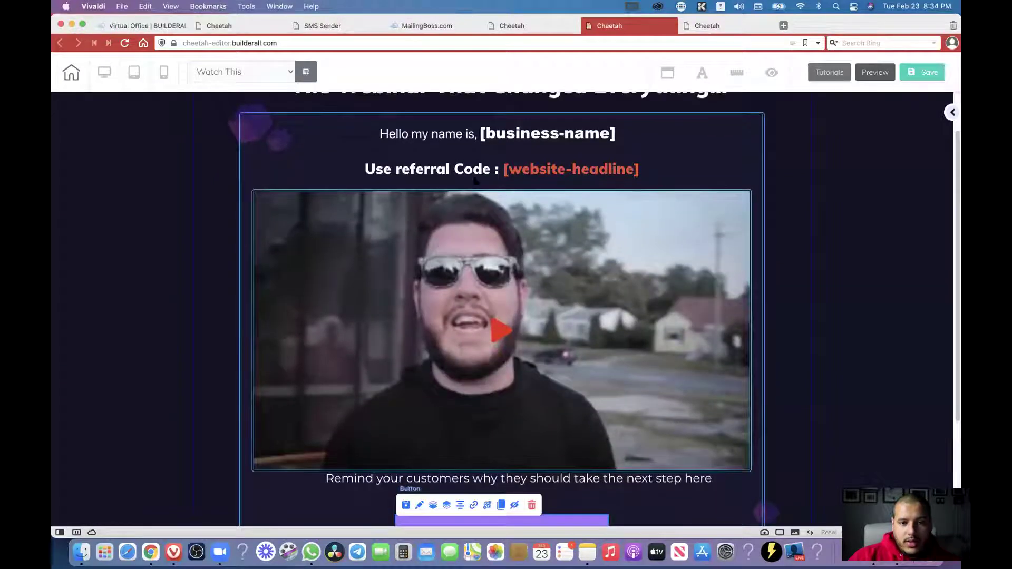
left_click(478, 136)
key("BackSpace")
type(",")
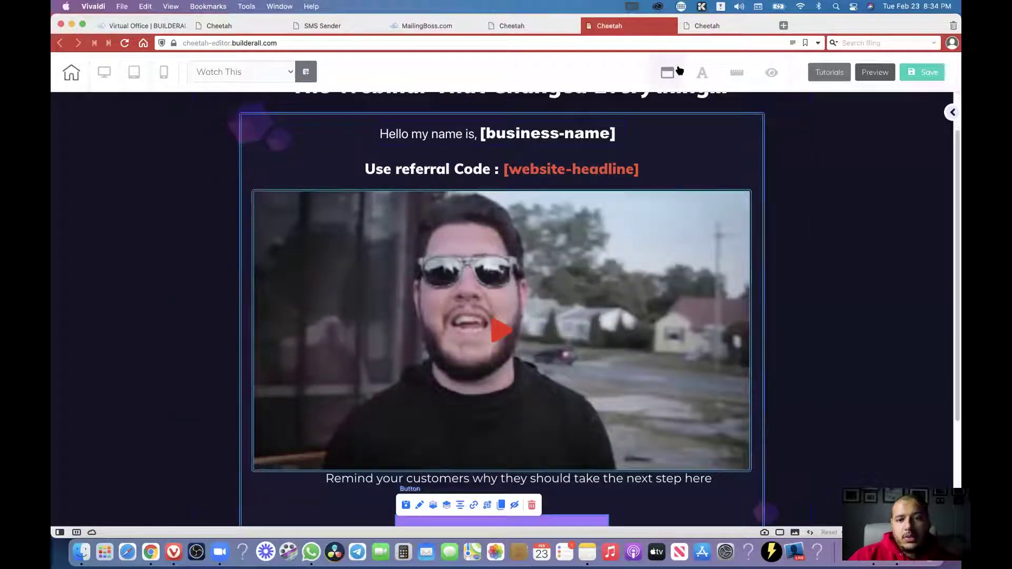
left_click(706, 26)
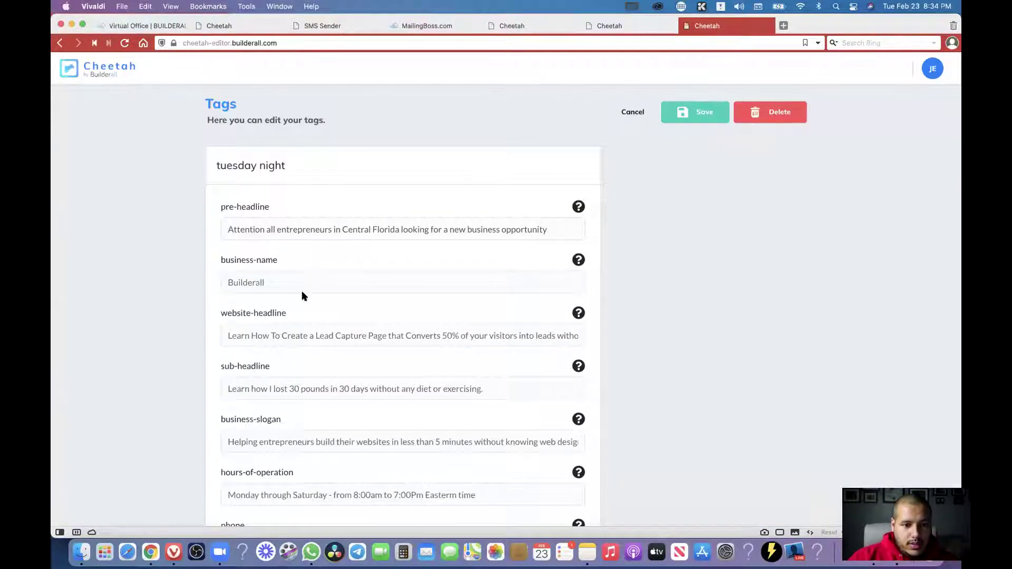
Replace the business-name value Builderall with a person's first name and check the page.
left_click(273, 336)
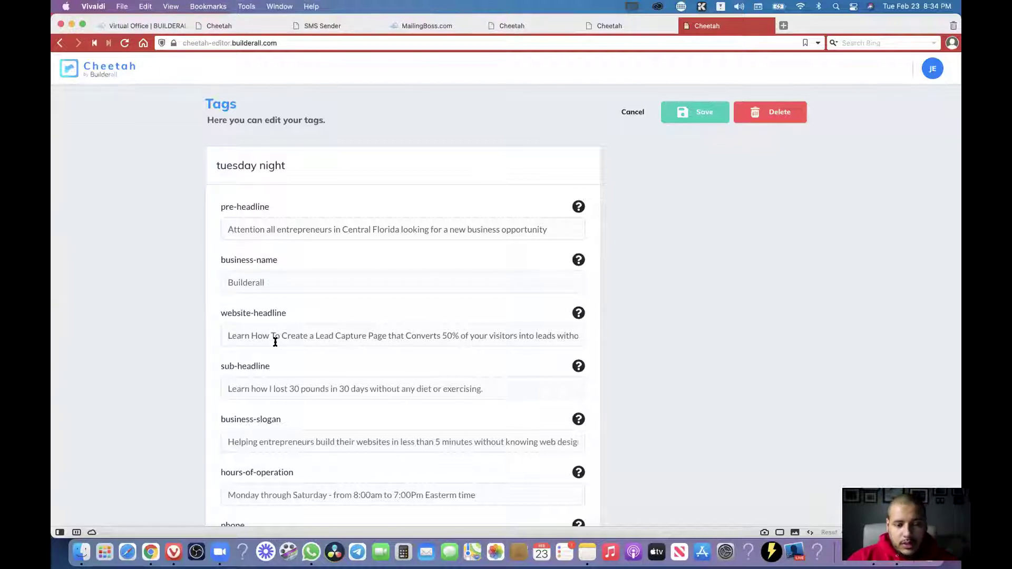
left_click(279, 283)
key("super+a")
type("fdsafad")
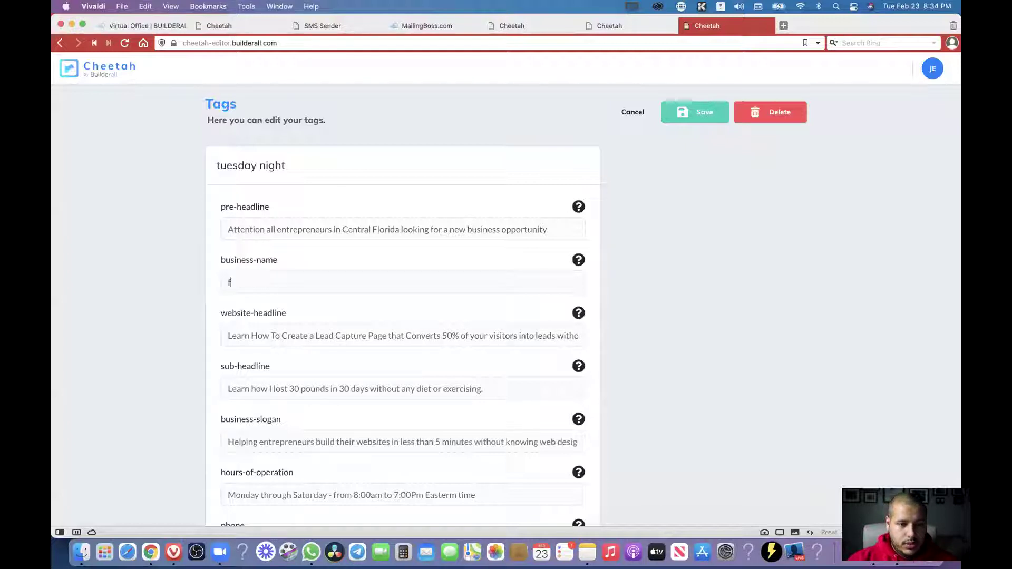
key("BackSpace")
key("BackSpace")
key("super+a")
key("super+z")
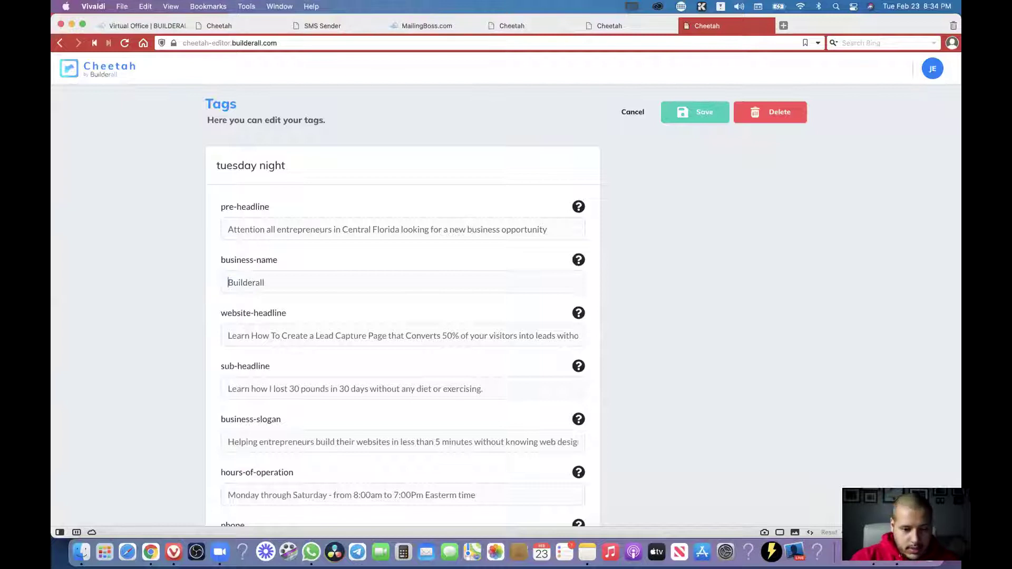
type("Roberto")
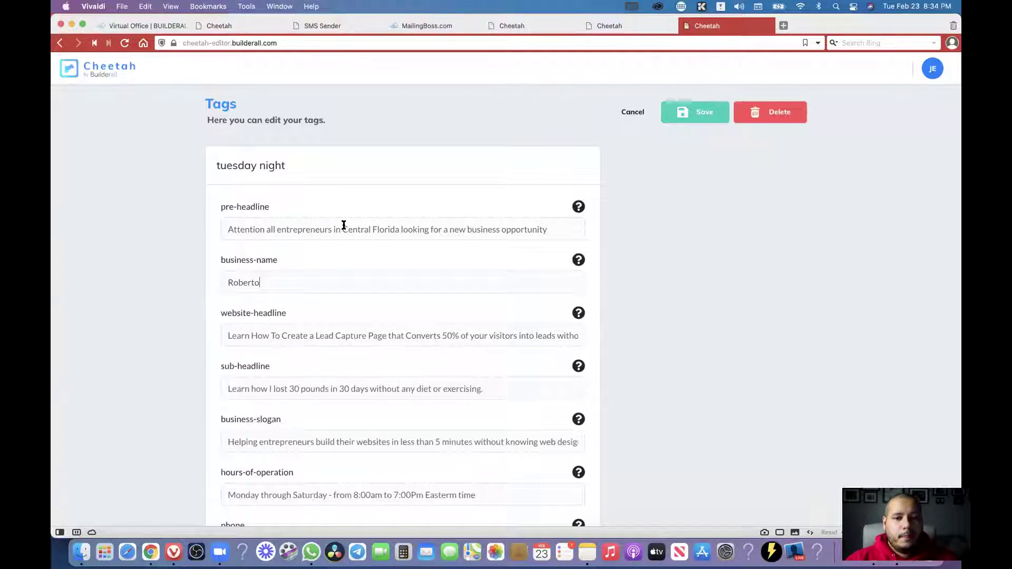
left_click(630, 27)
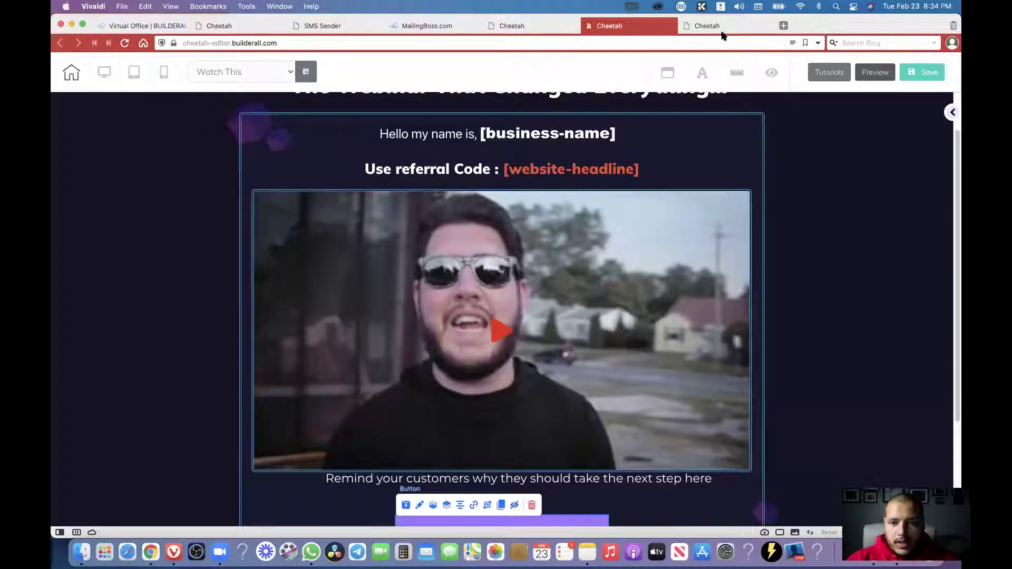
mouse_move(726, 31)
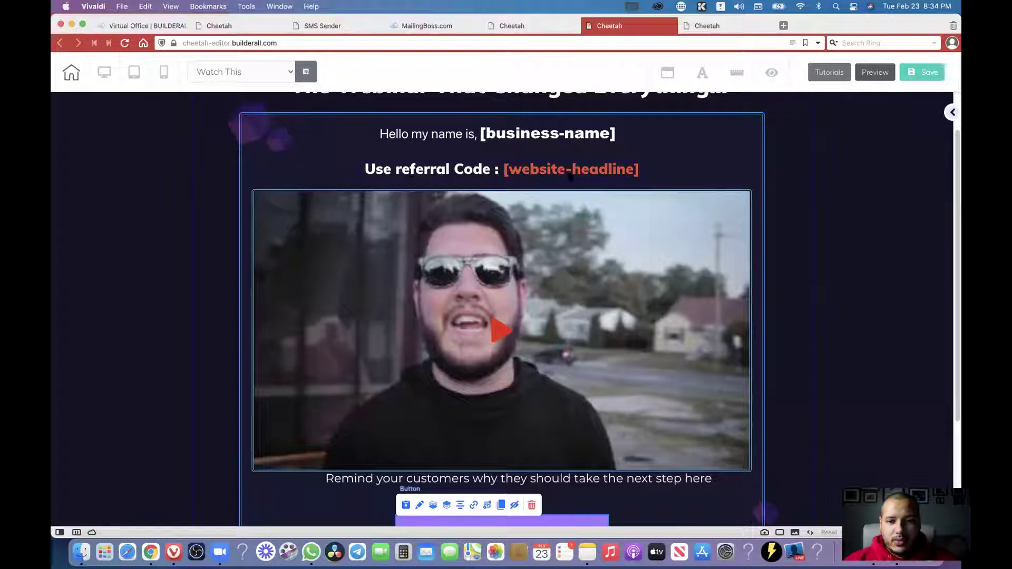
Set the website-headline value to 123456789 and preview it on the page.
left_click(735, 28)
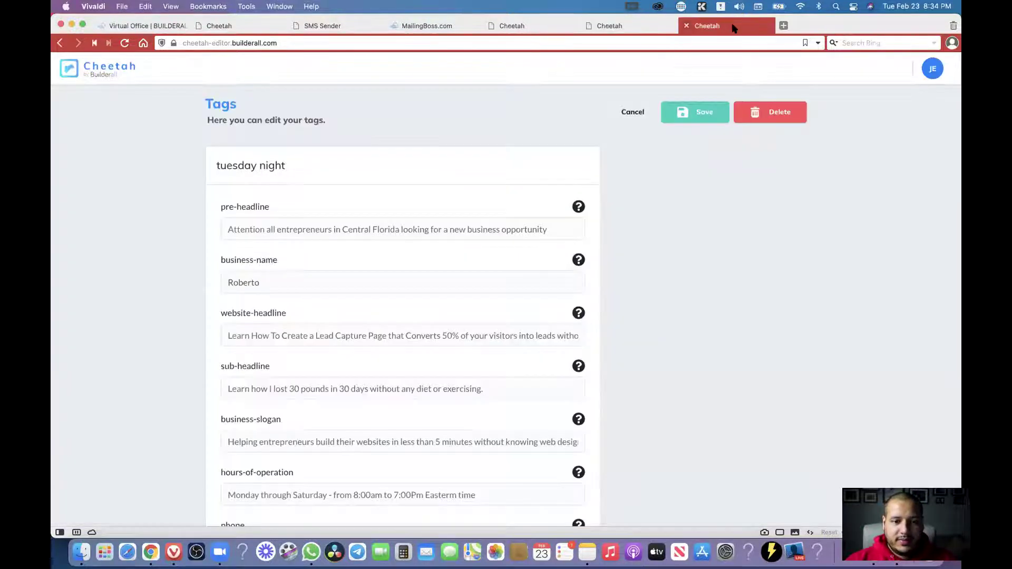
left_click(273, 337)
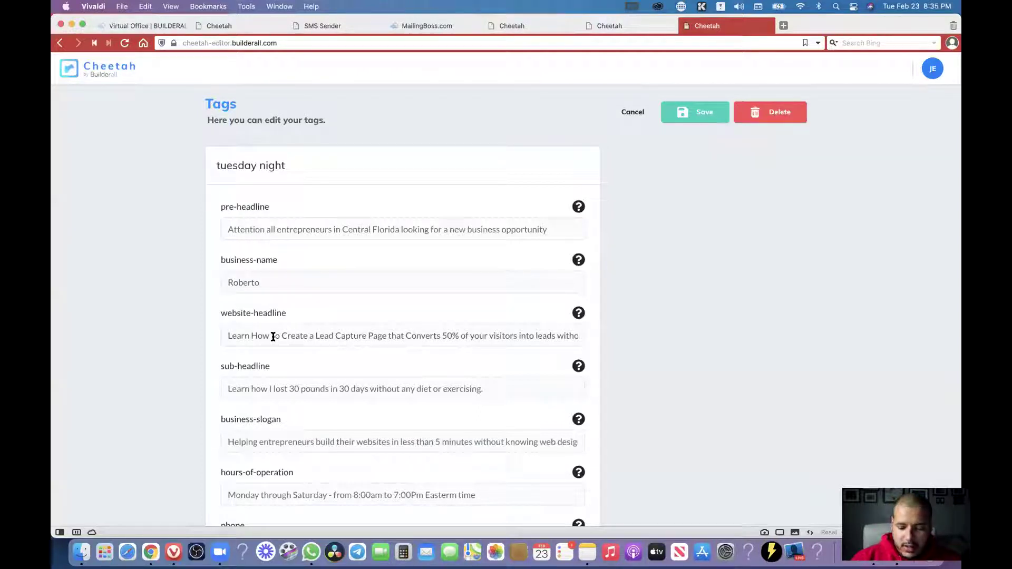
key("super+a")
type("123456")
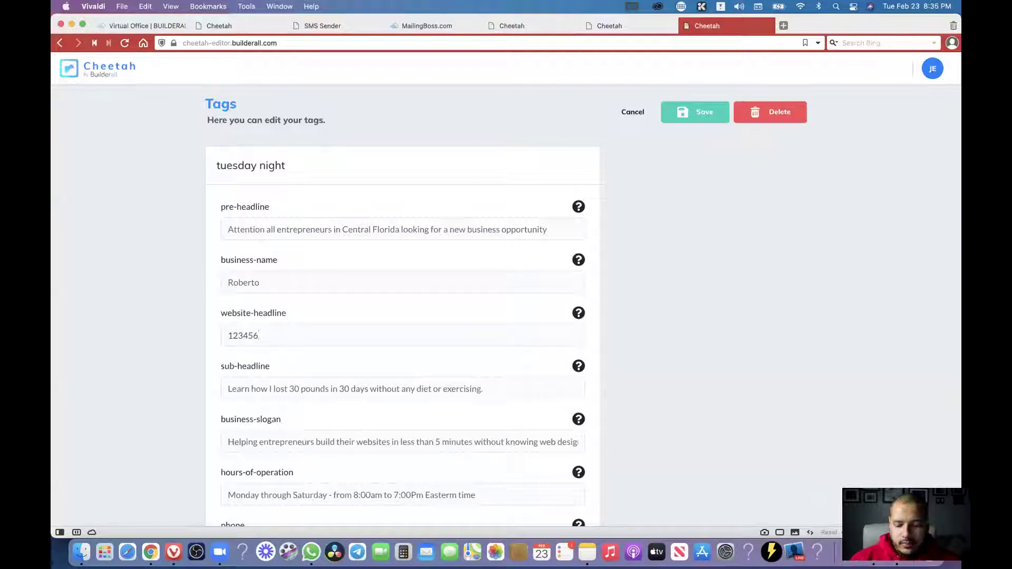
type("789")
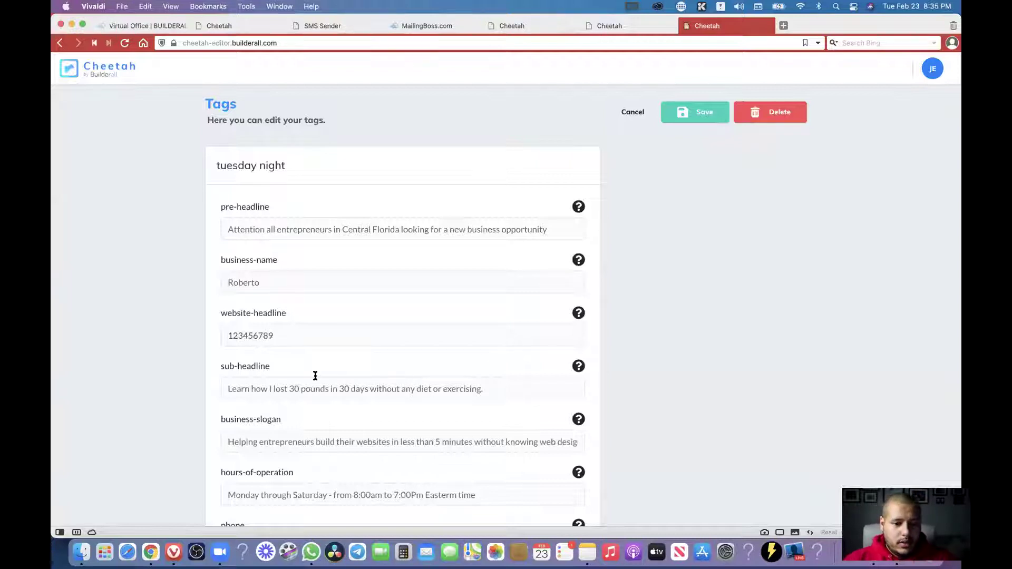
left_click(614, 25)
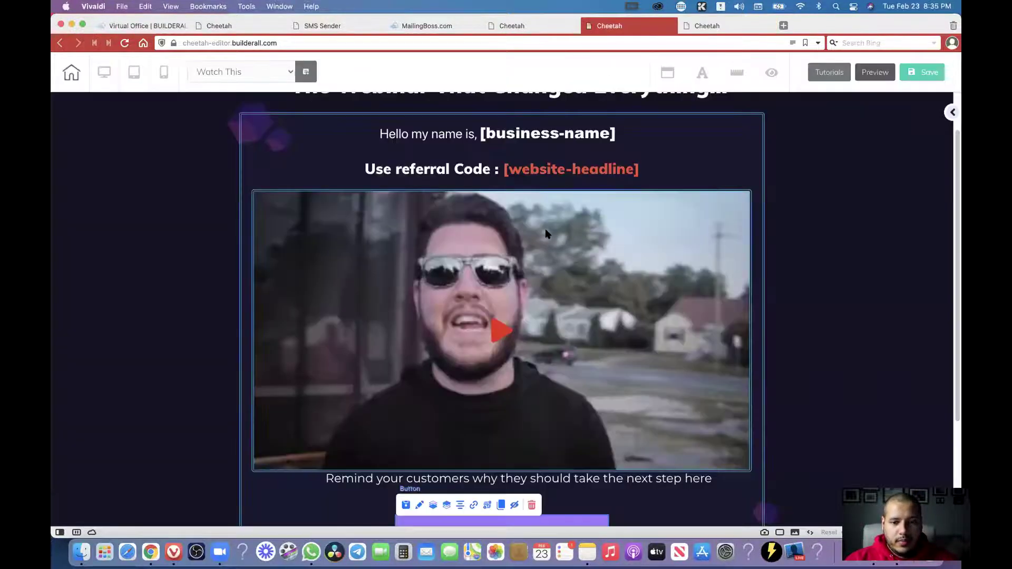
scroll(547, 233, "down", 3)
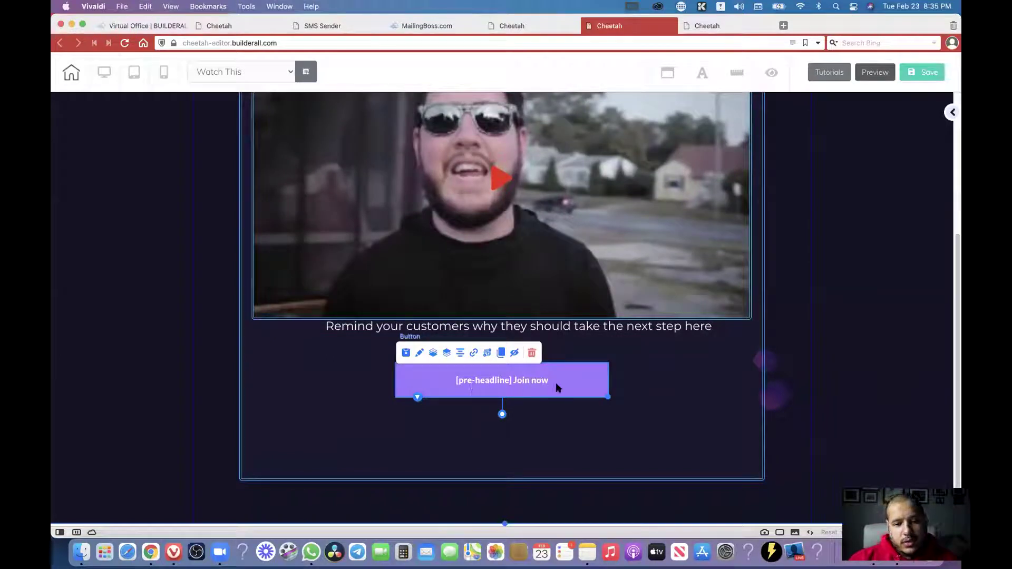
left_click(716, 24)
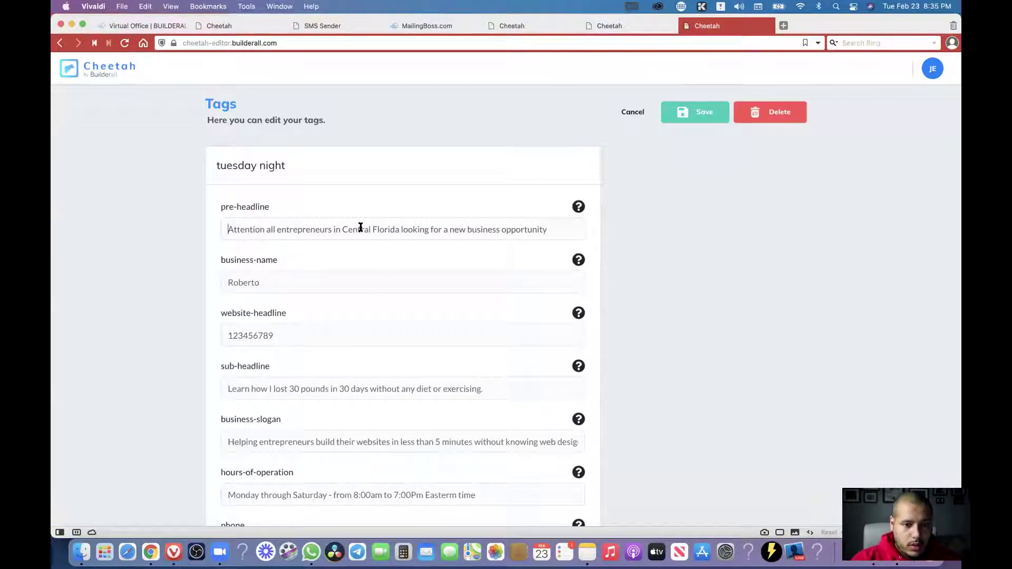
Change the pre-headline value to 'Be sure to'.
key("super+a")
type("Be sure")
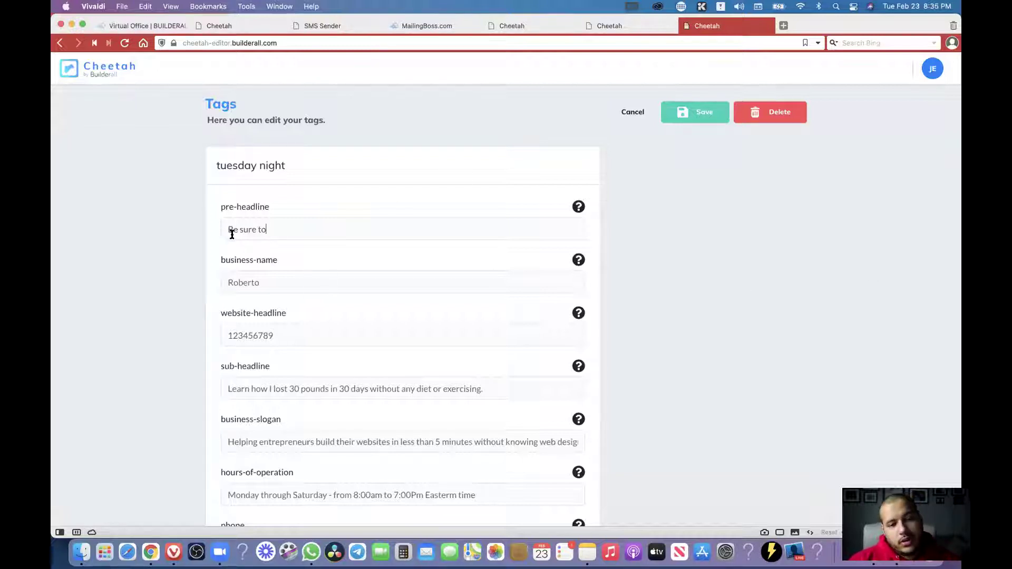
left_click_drag(222, 230, 266, 229)
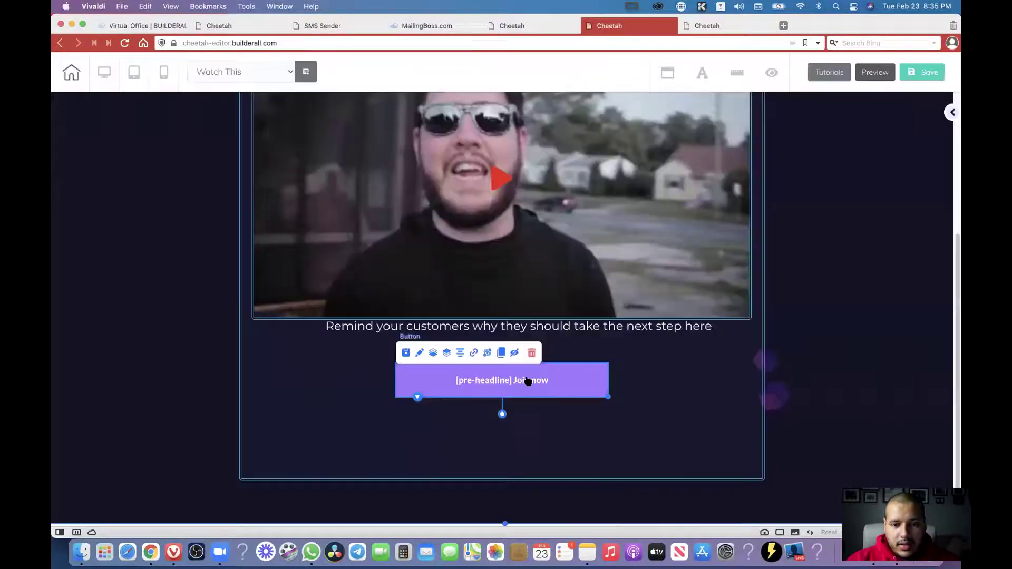
Inspect the Join now button's link settings on the page, then close them unchanged.
left_click(632, 27)
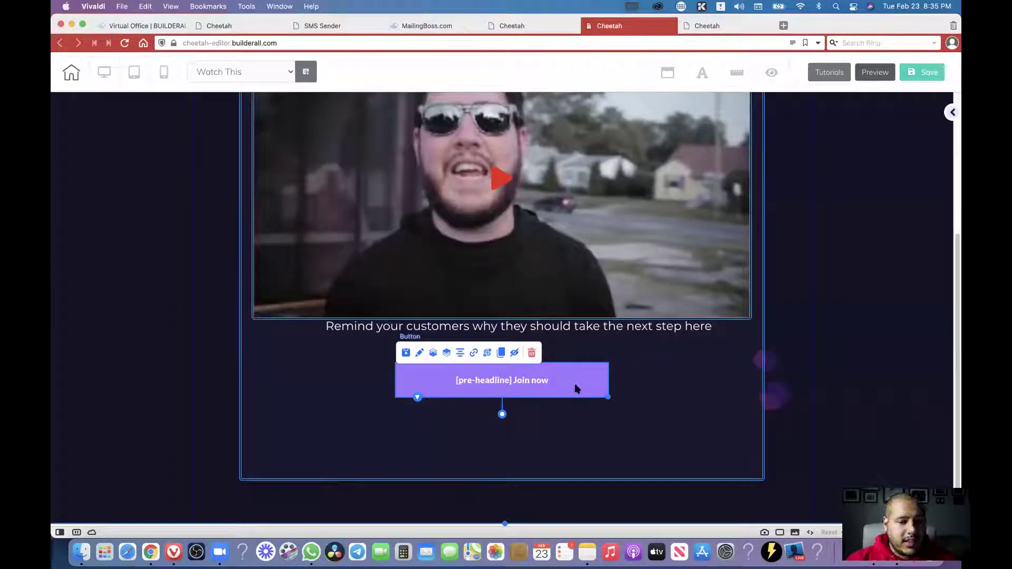
left_click(474, 354)
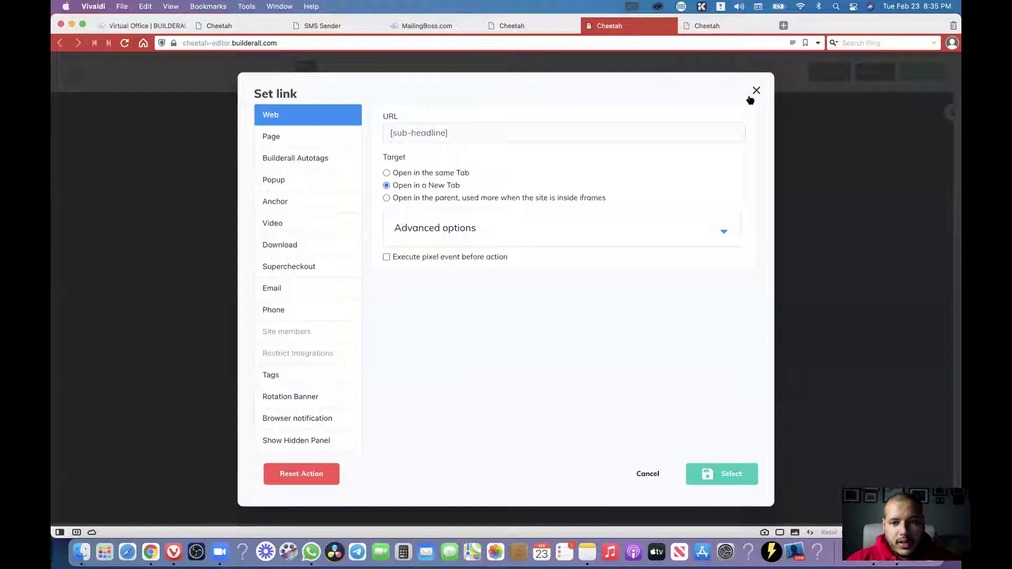
left_click(756, 90)
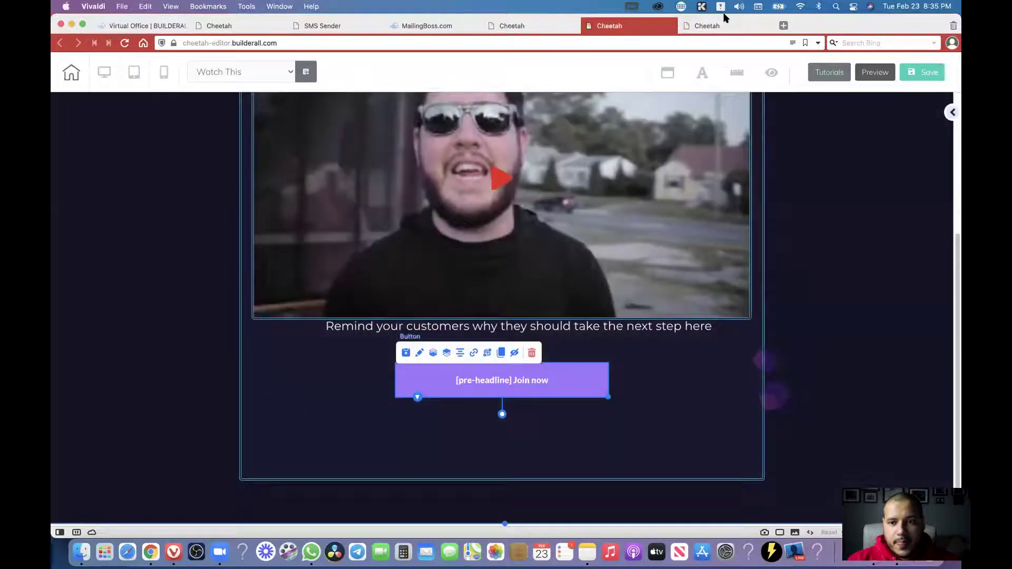
left_click(725, 24)
left_click(298, 390)
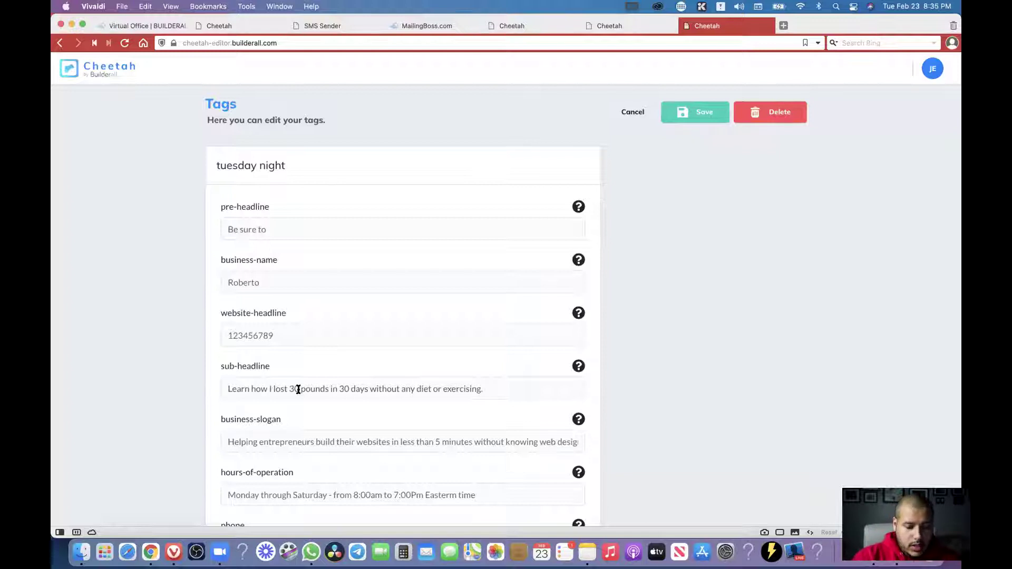
key("super+a")
type("ht")
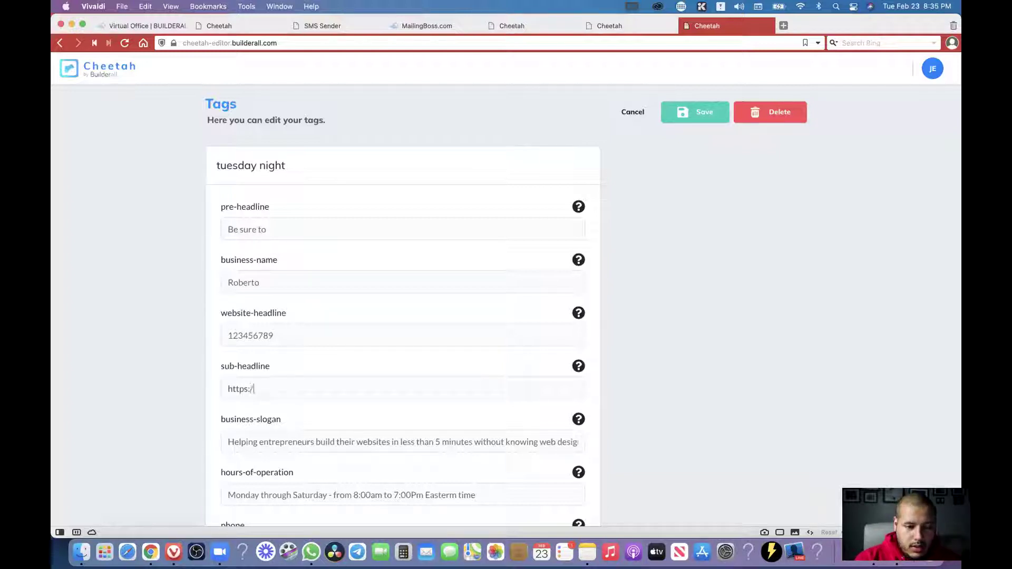
type("tps://www.youtube.com")
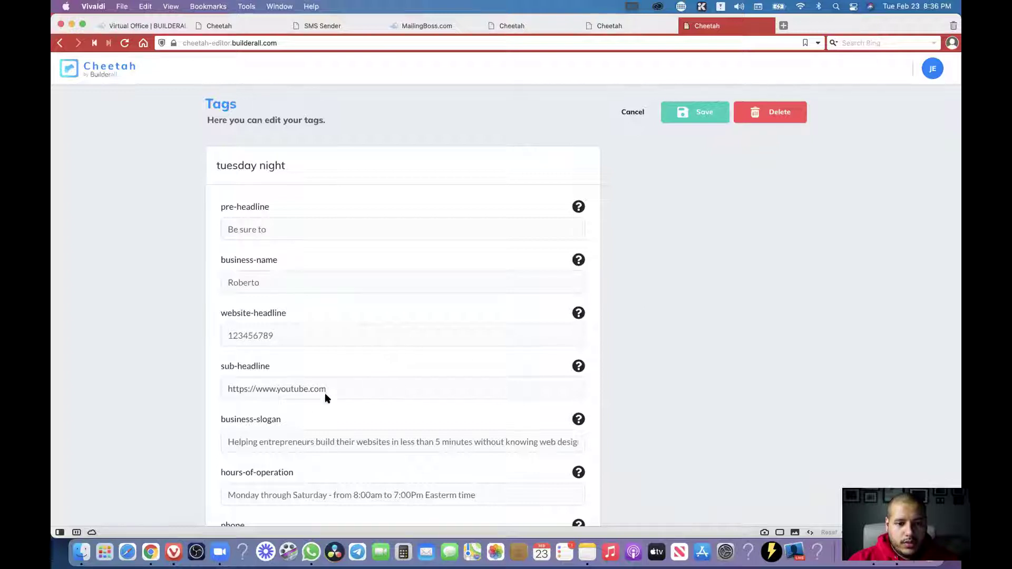
left_click(706, 116)
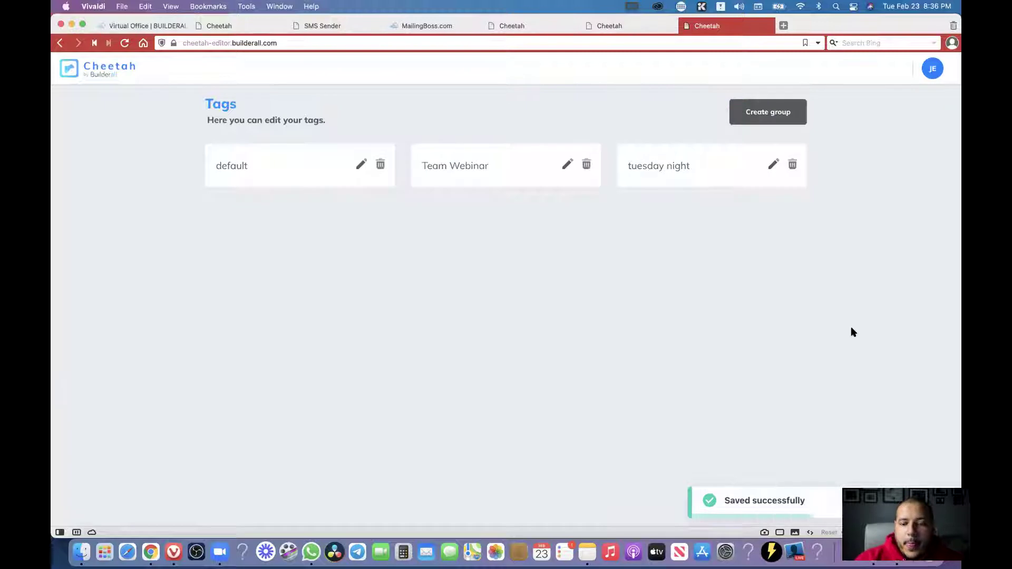
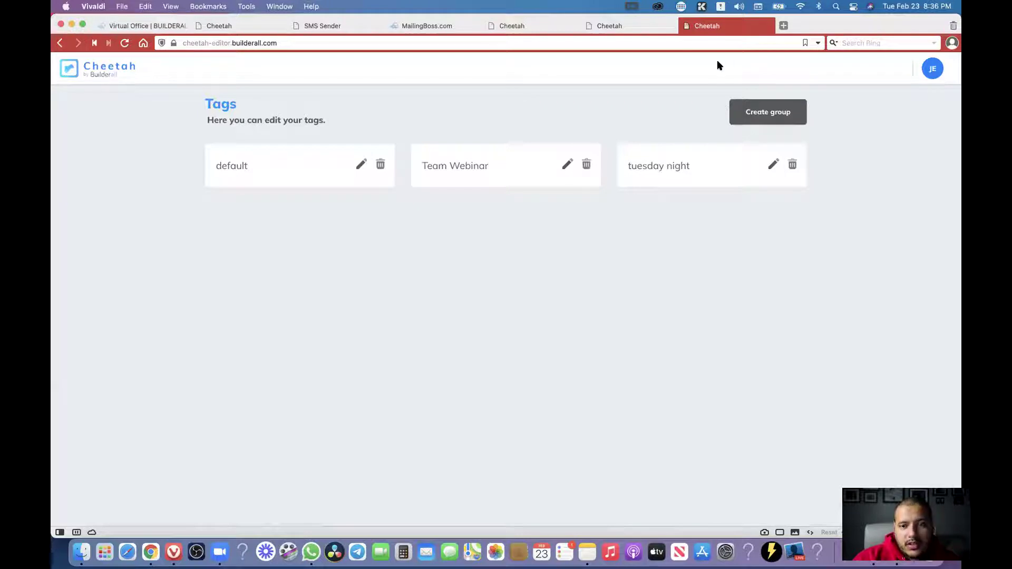
Load the webinar page's public link in the other browser window.
key("super+Tab")
key("super+v")
key("Return")
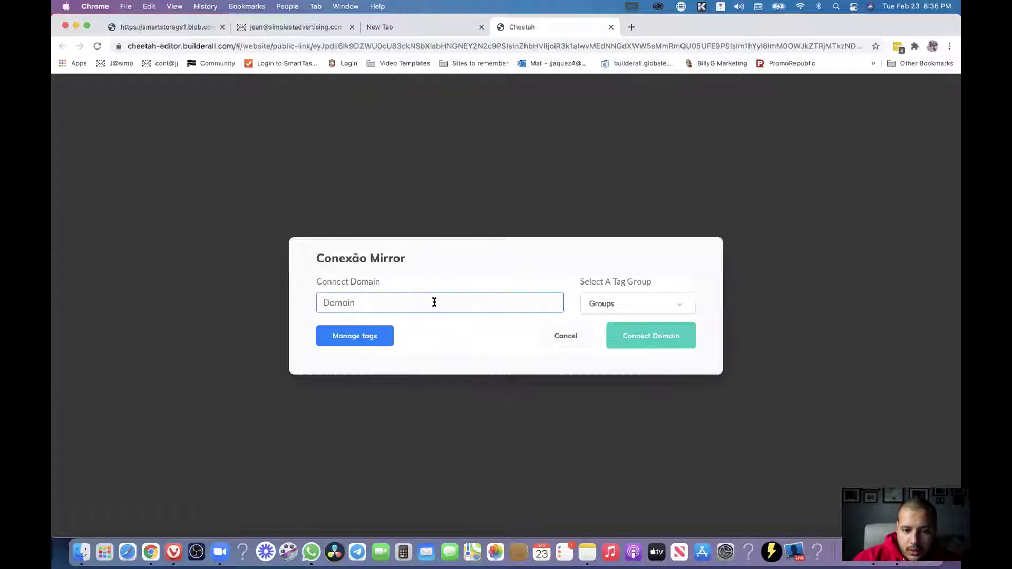
Pick 'tuesday night' as the Mirror connection's tag group.
left_click(628, 304)
scroll(689, 328, "down", 2)
left_click(615, 352)
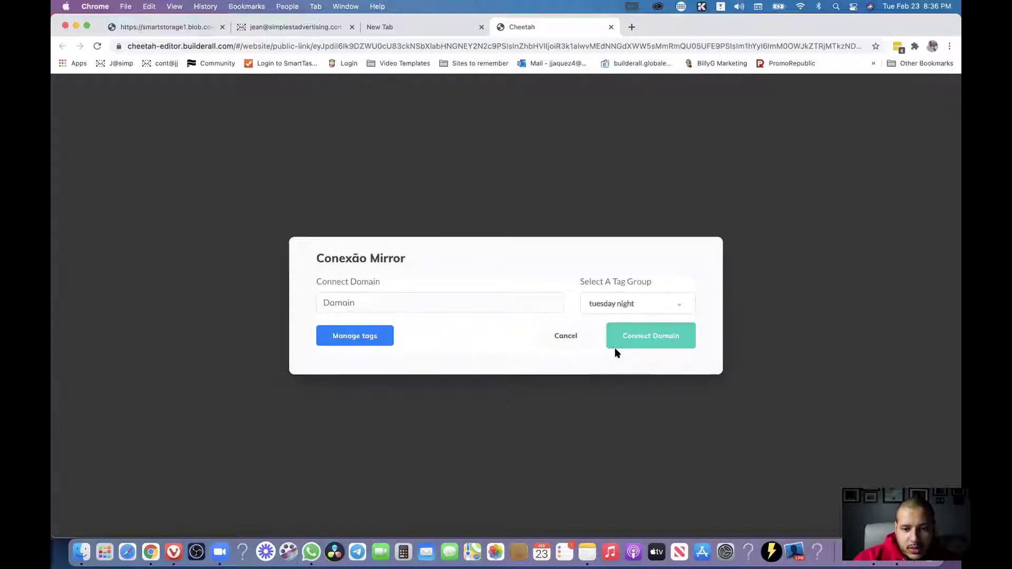
left_click(427, 300)
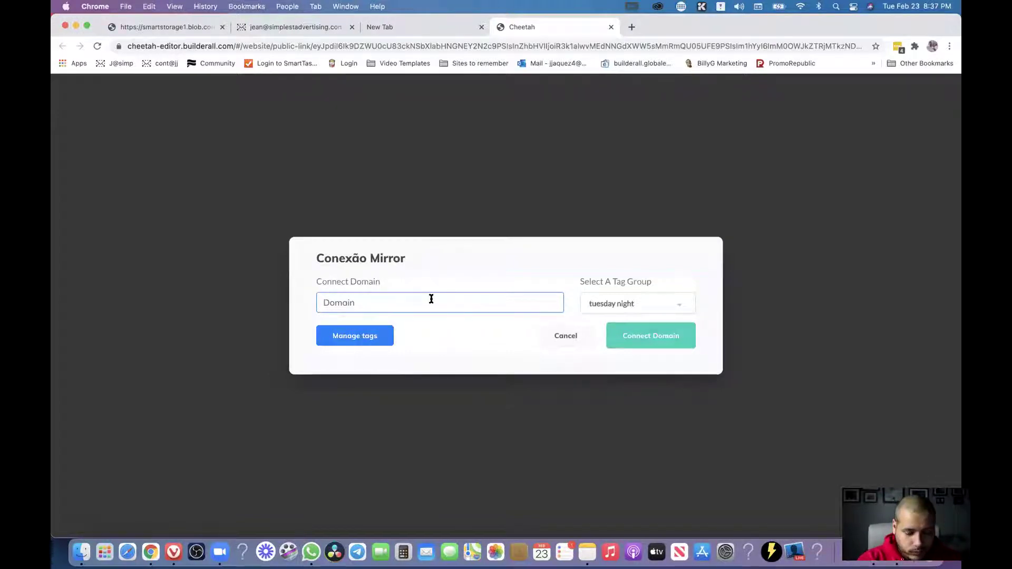
Connect a 'tuesday' subdomain of the owner's site as the mirror domain, then open the TweetPush bookmark.
type("tuesday.myl")
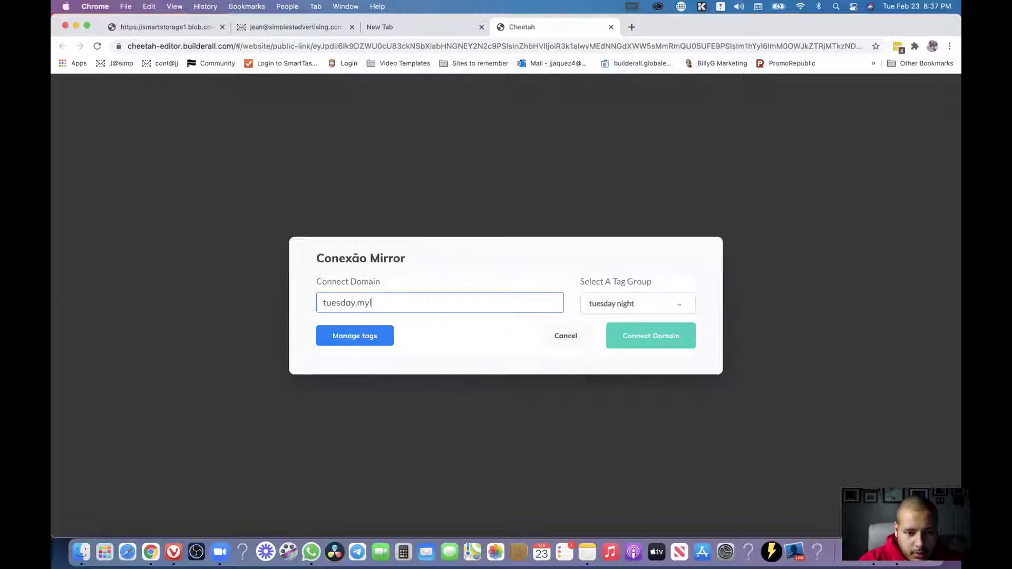
type("jeanjaquez.co")
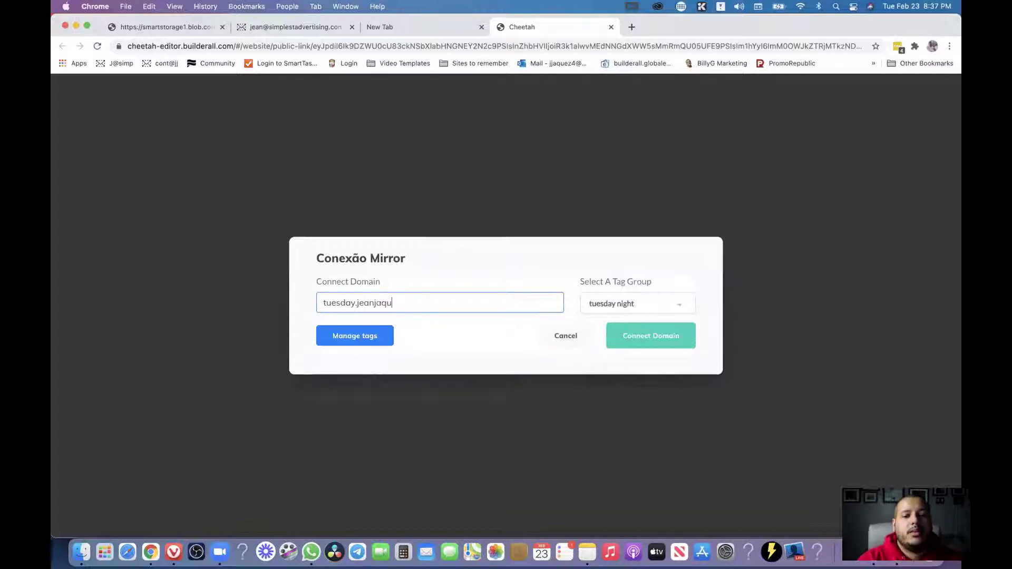
left_click_drag(353, 303, 305, 304)
left_click(380, 301)
left_click_drag(350, 302, 312, 300)
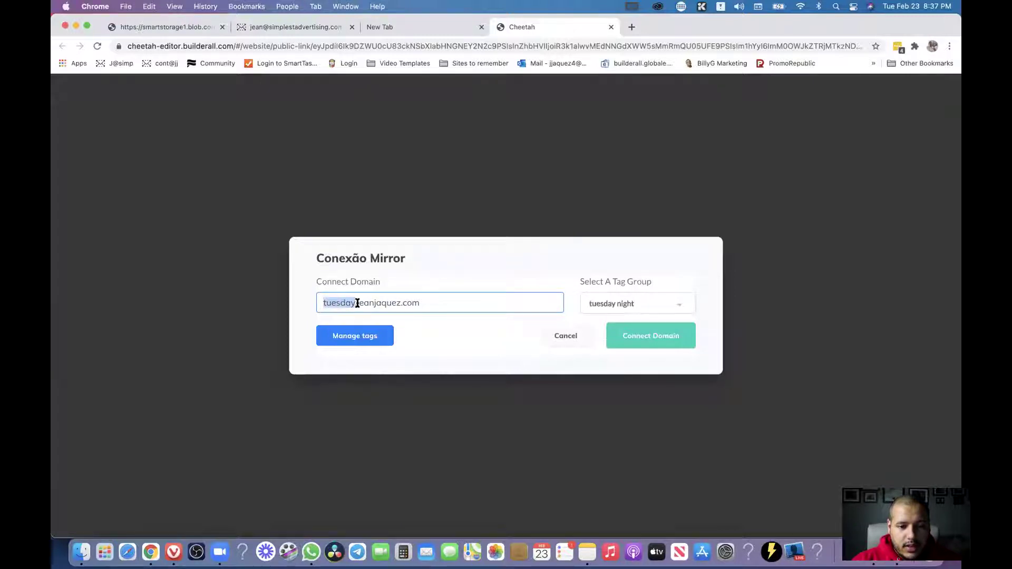
left_click(453, 302)
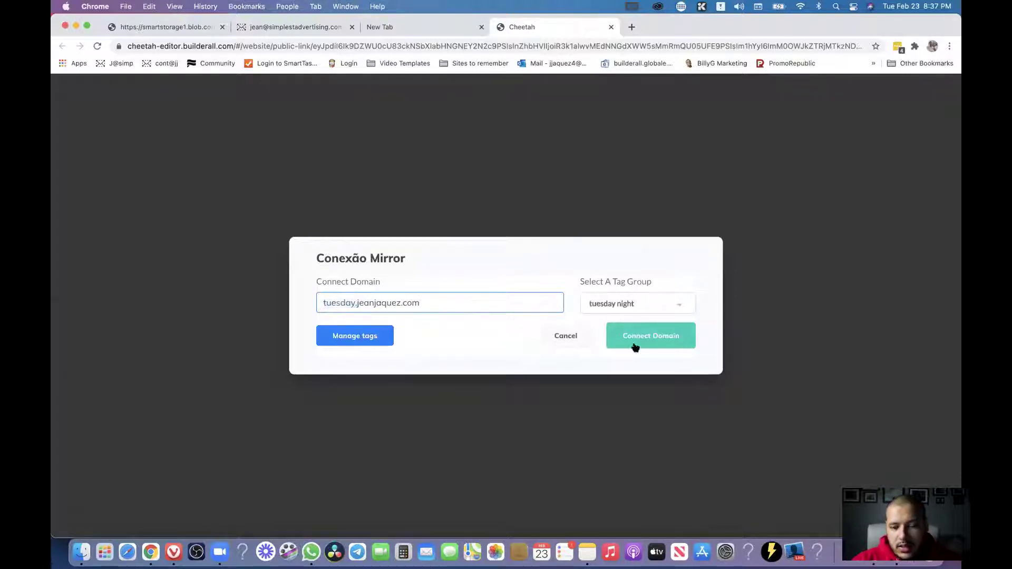
left_click(651, 344)
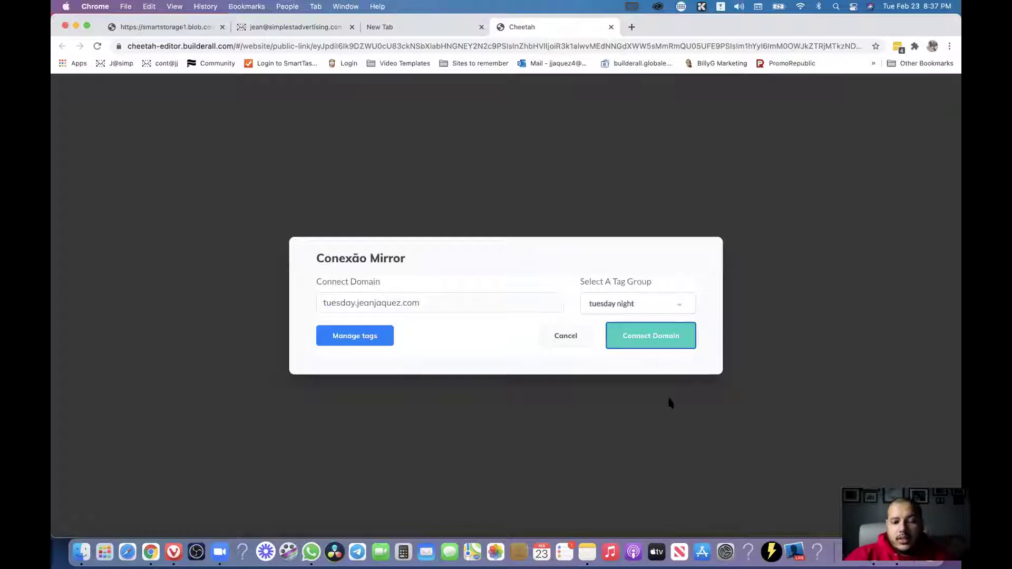
left_click(922, 63)
left_click(836, 235)
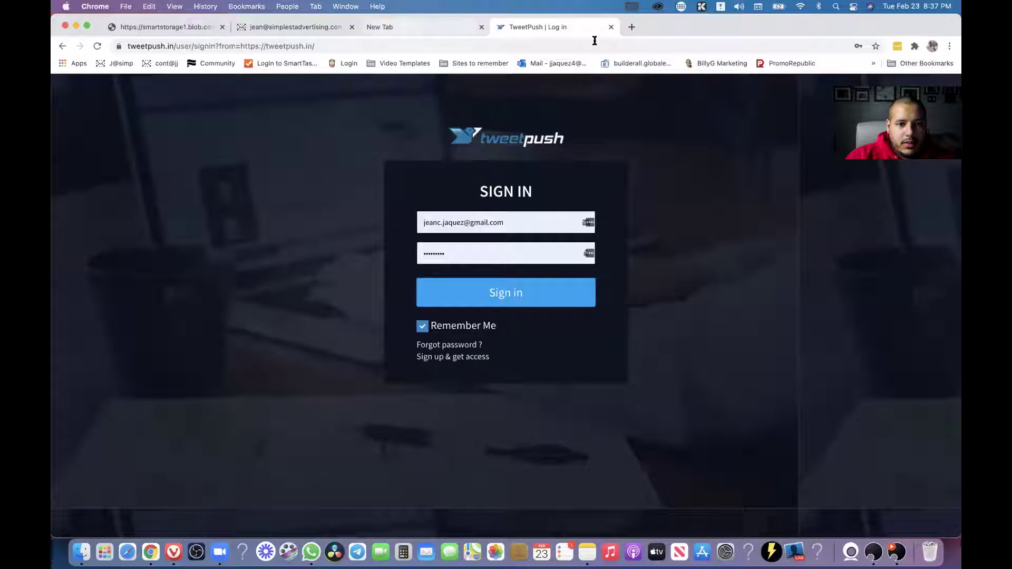
Go back from TweetPush to the Cheetah public-link page with the Mirror dialog.
left_click(58, 46)
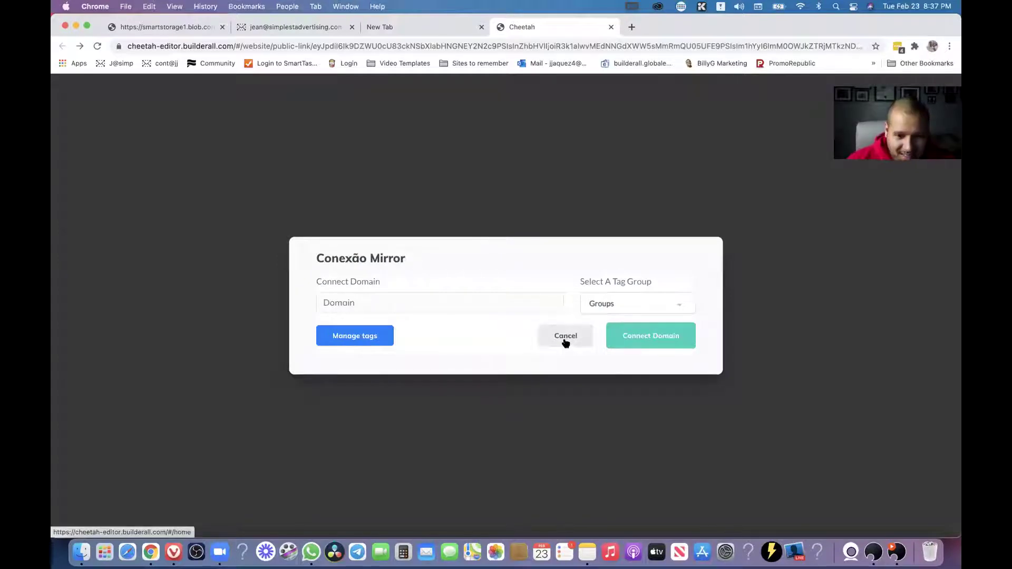
Cancel the Mirror dialog, confirm Mirror Websites is still empty after reloading, and return to Websites.
left_click(565, 341)
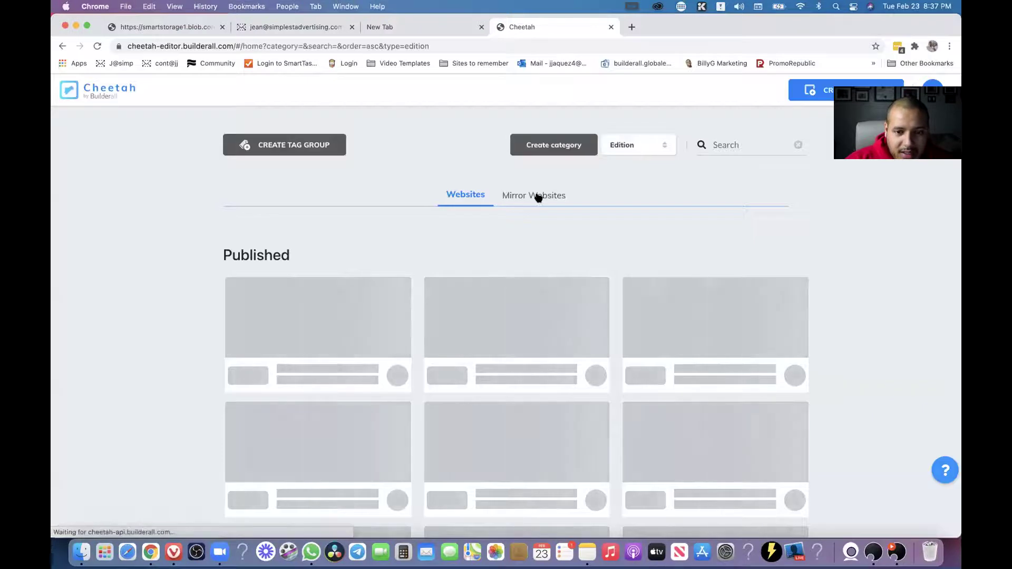
left_click(537, 197)
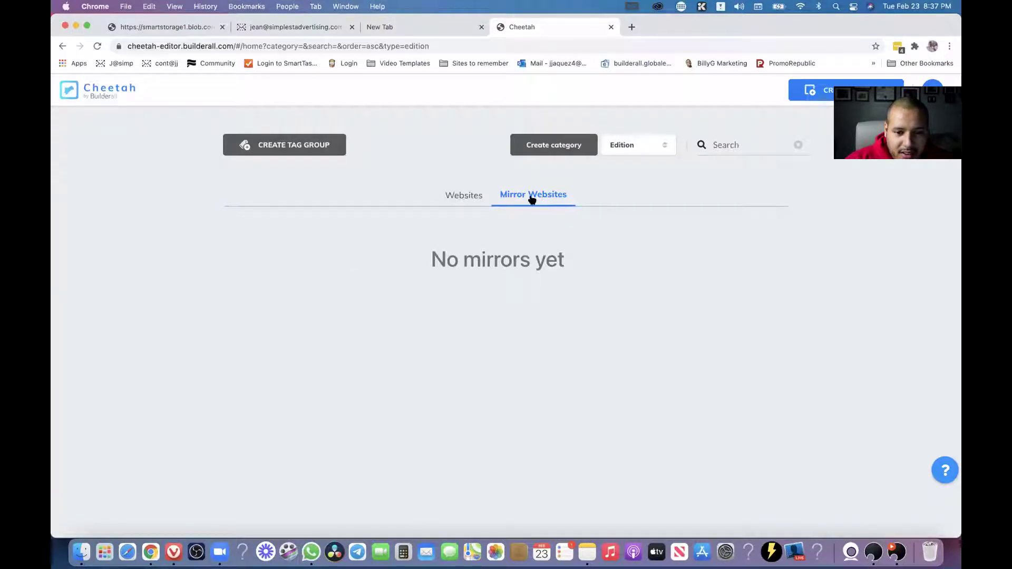
left_click(470, 199)
left_click(543, 198)
left_click(98, 47)
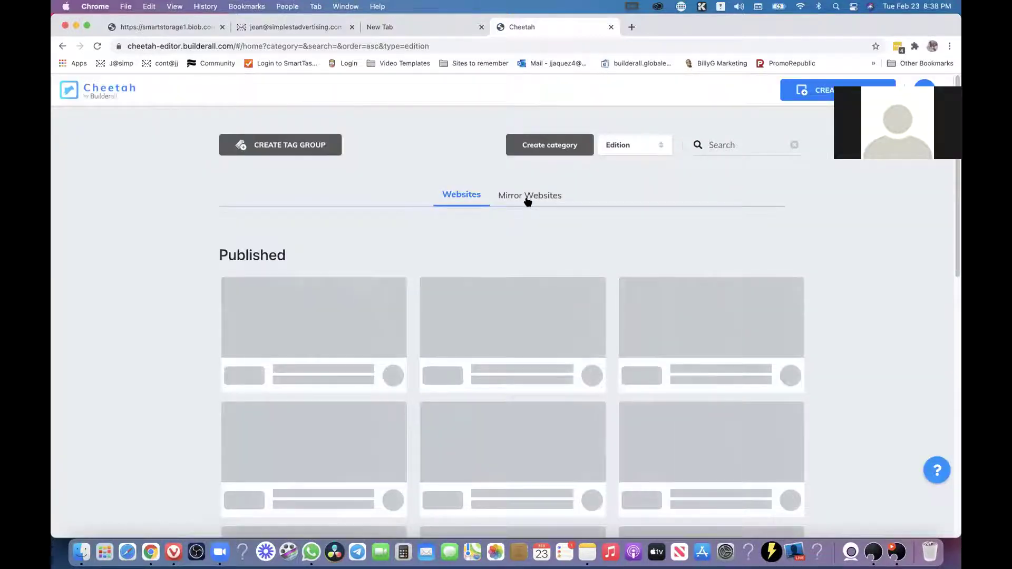
left_click(526, 200)
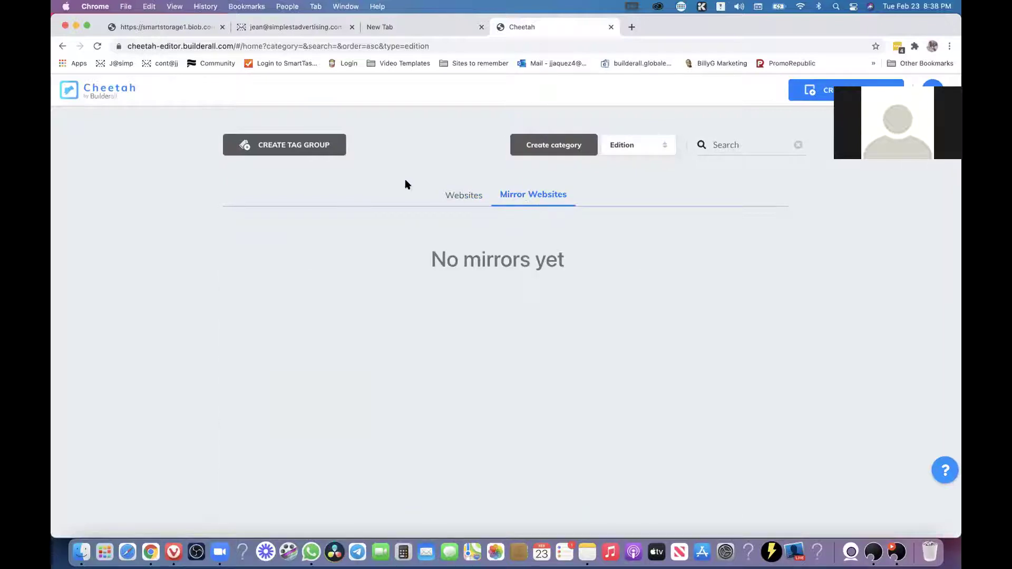
left_click(457, 198)
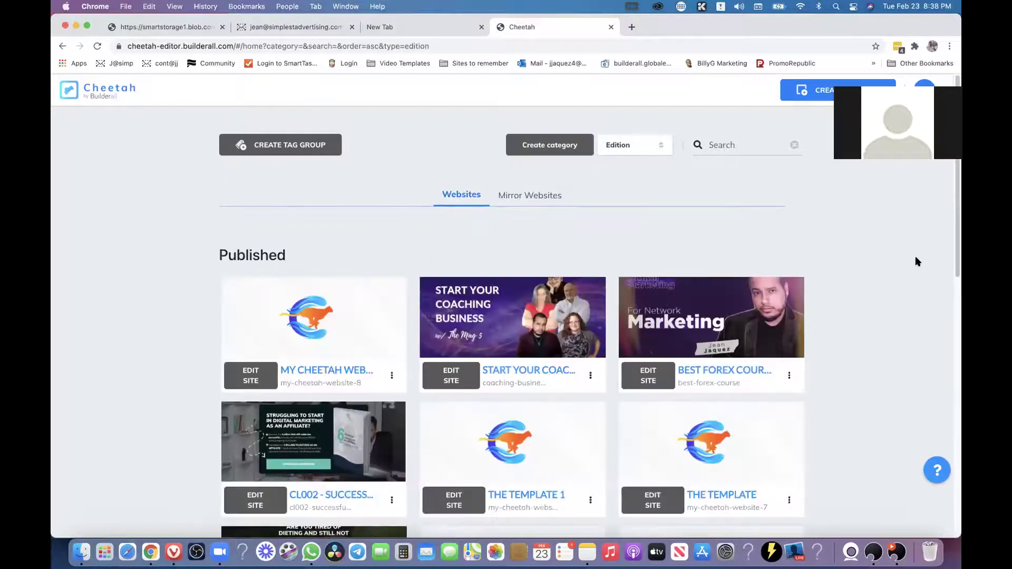
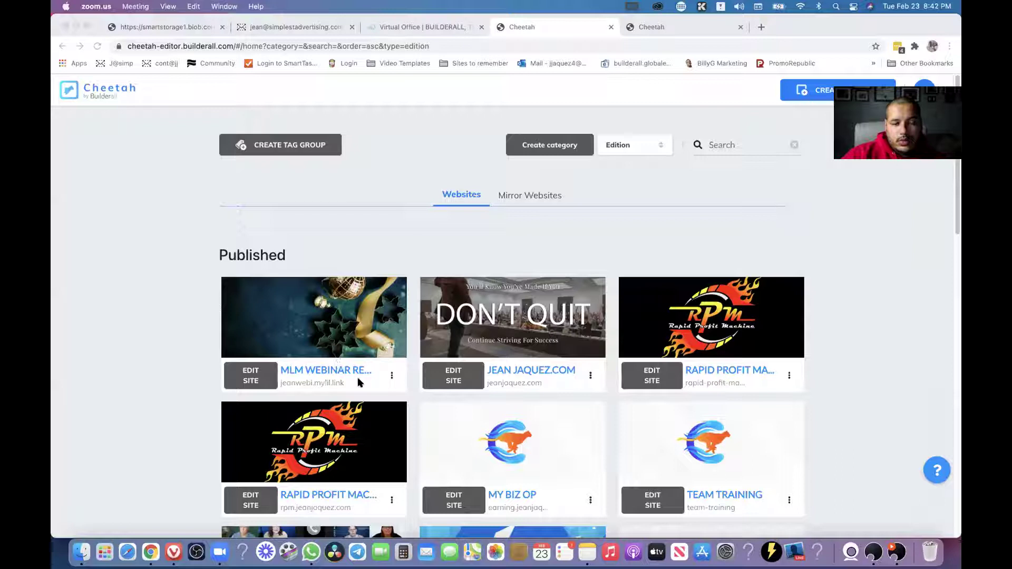
Open the options menu on the MLM Webinar site card in Published websites.
left_click(392, 375)
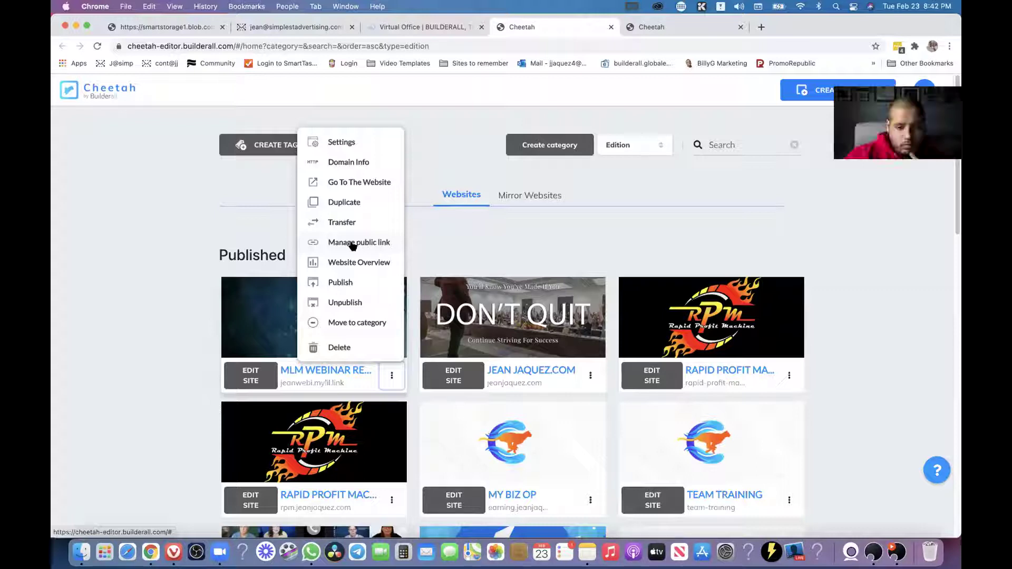
Copy the MLM Webinar site's public link from Manage public link, then close the dialog.
left_click(353, 243)
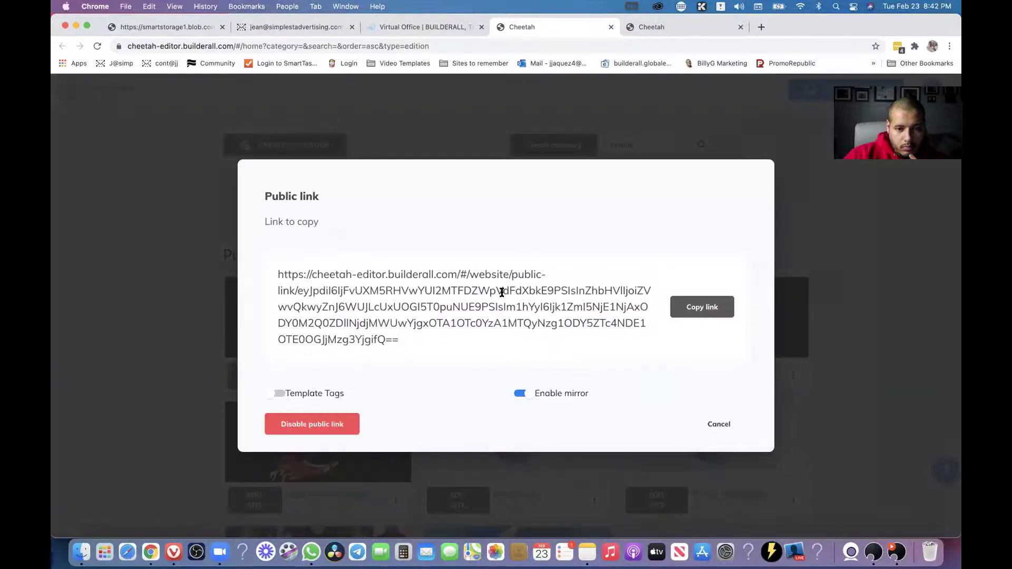
left_click(707, 315)
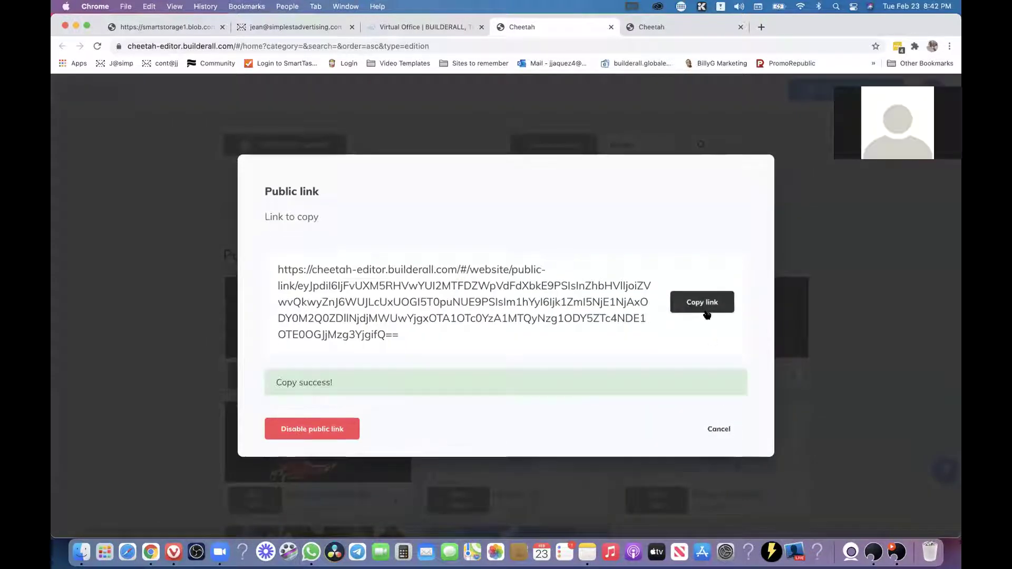
left_click(721, 435)
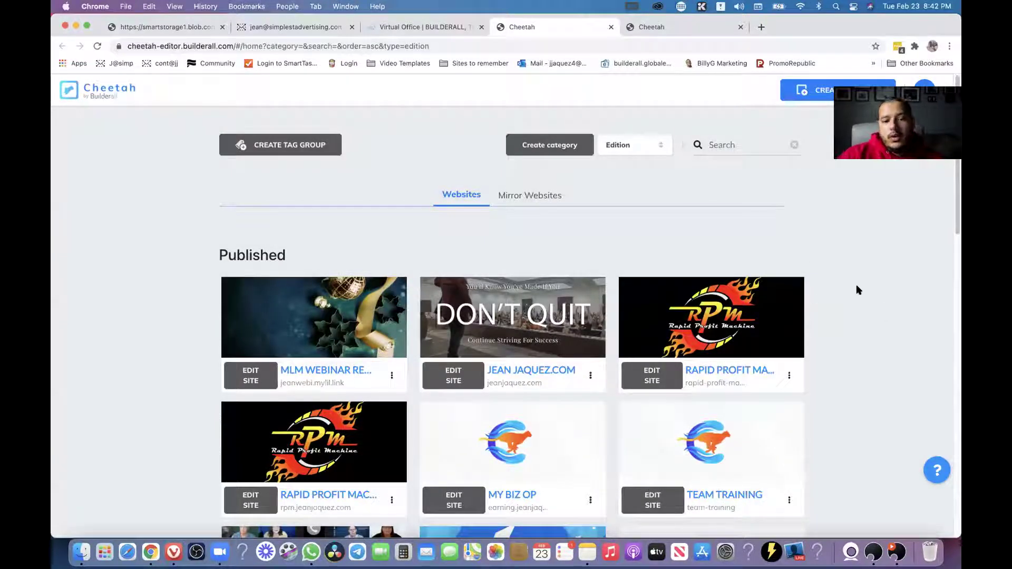
mouse_move(326, 354)
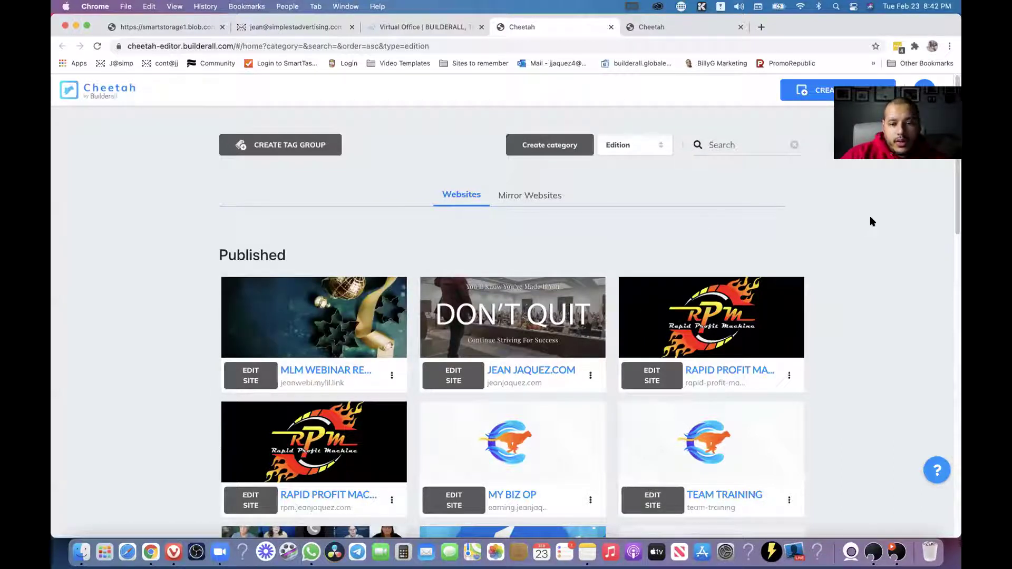
mouse_move(343, 405)
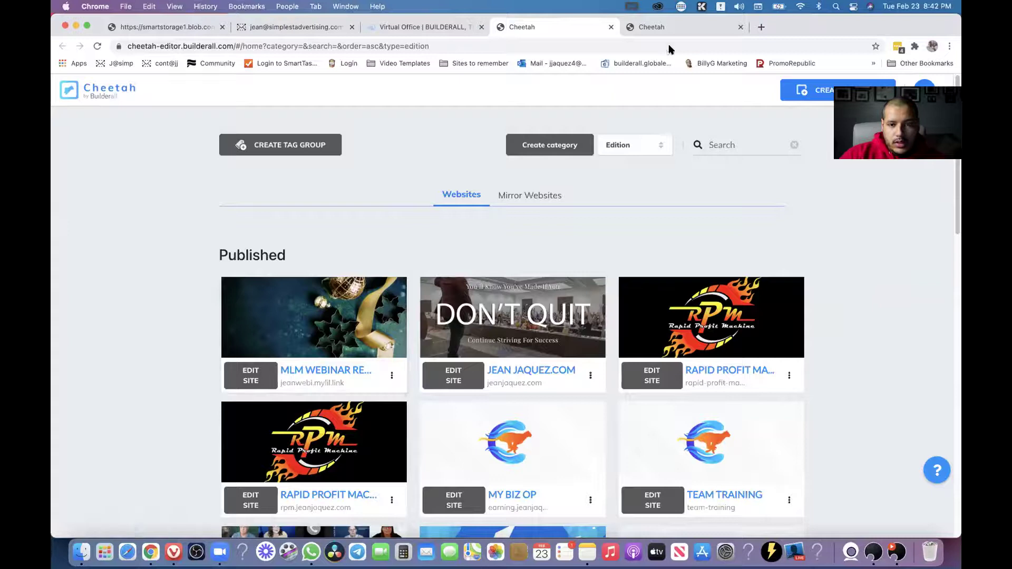
In the second Cheetah account's tab, load the copied public link.
left_click(673, 28)
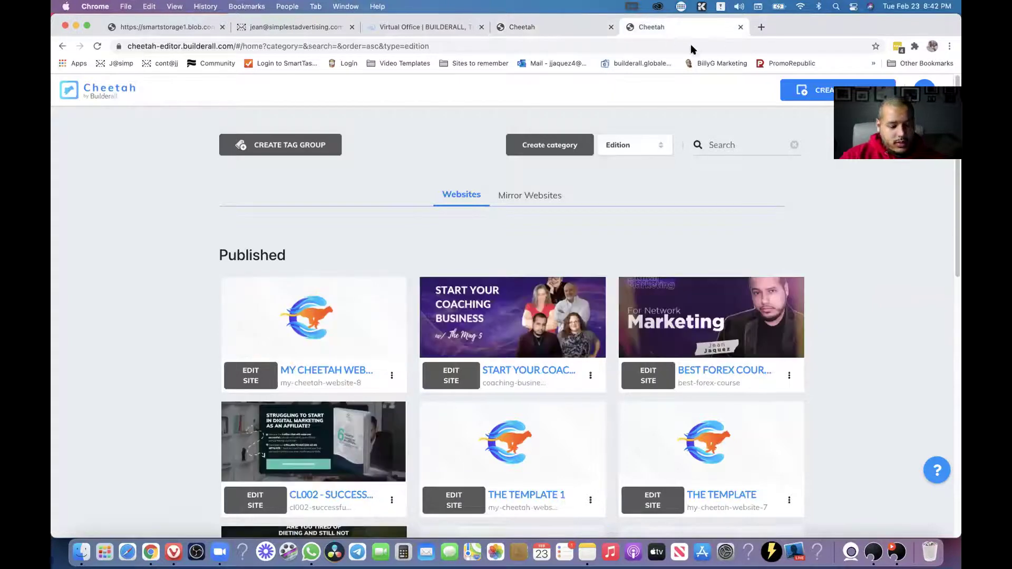
left_click(661, 46)
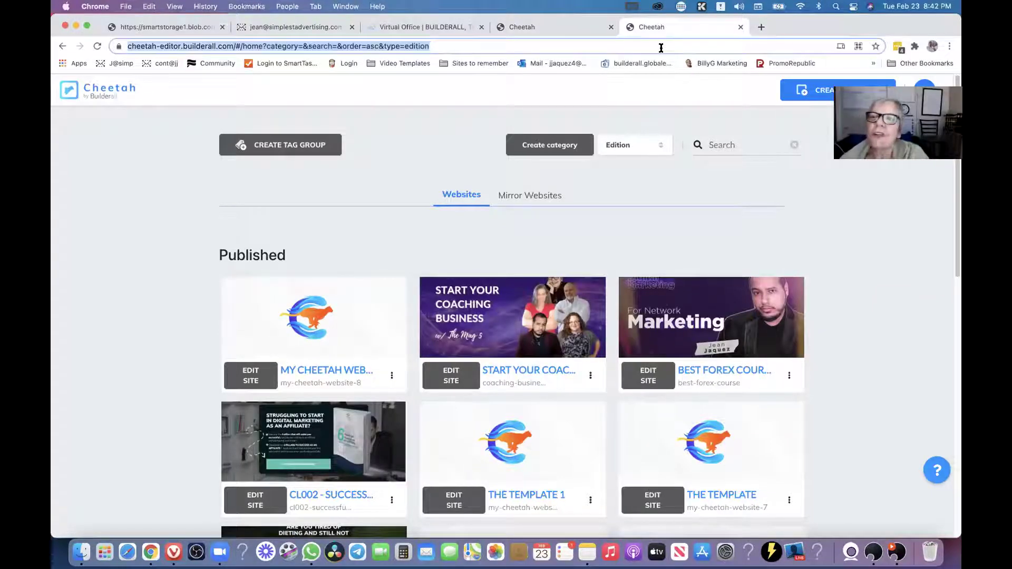
key("cmd+v")
key("Return")
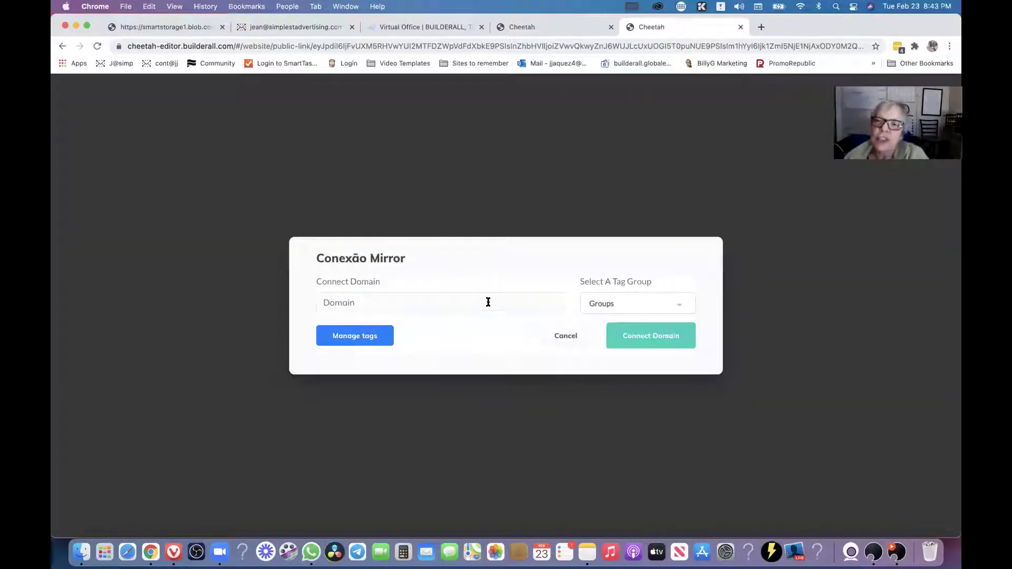
Enter a 'tuesday' subdomain of the owner's domain and choose the 'tuesday night' tag group.
left_click(490, 300)
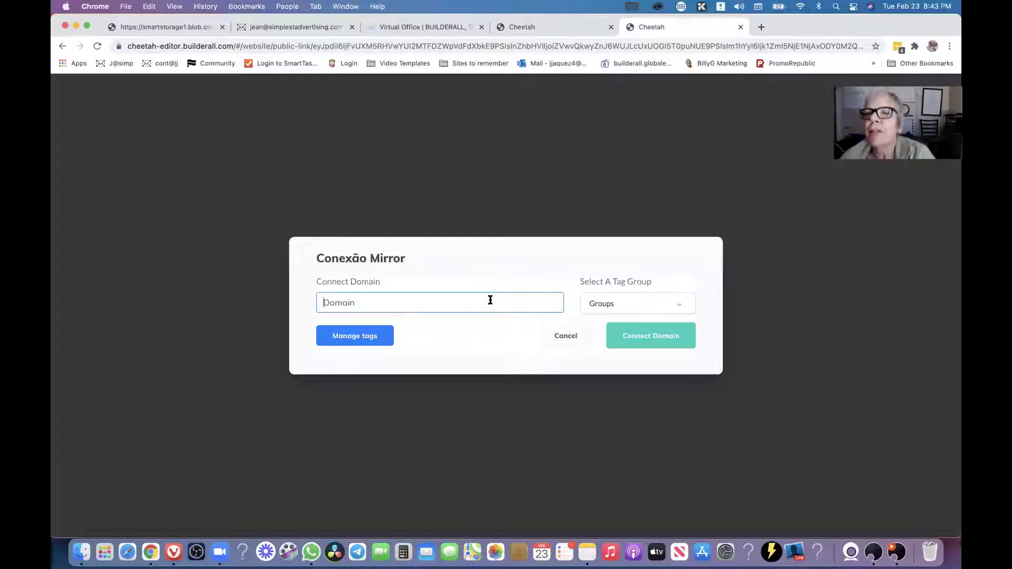
type("tuesday.jeanjaquez.com")
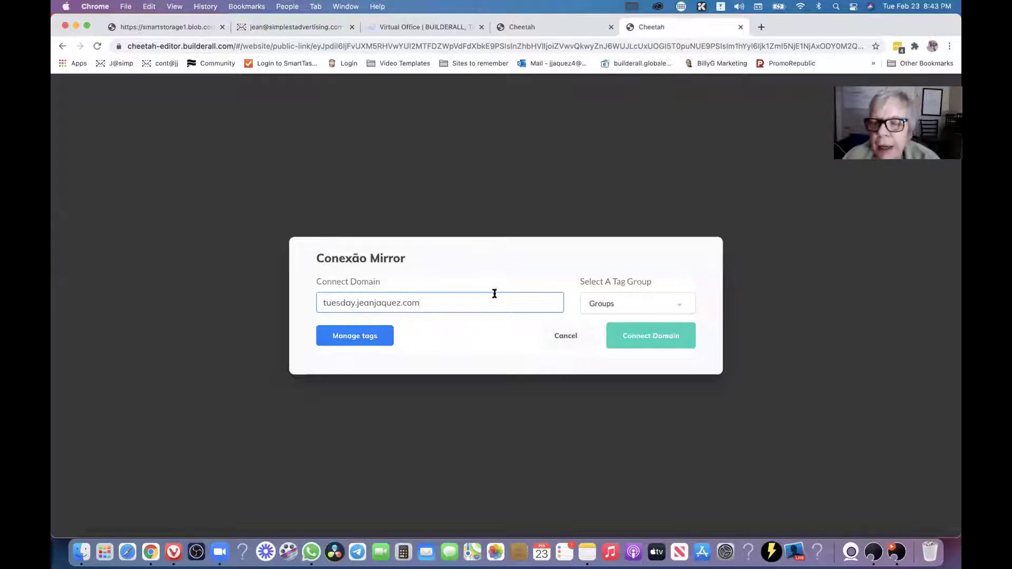
left_click(652, 310)
scroll(626, 326, "down", 1)
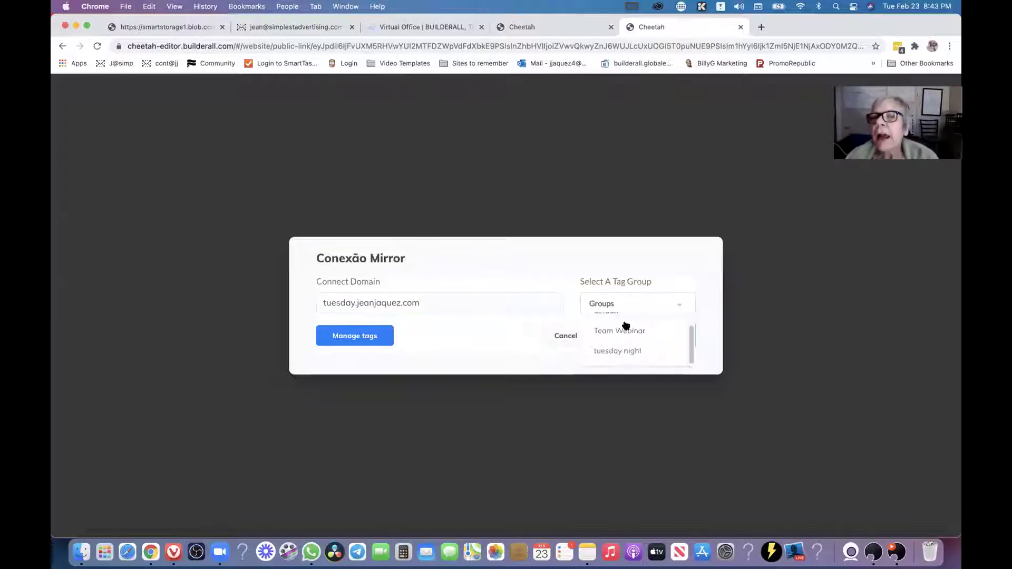
left_click(623, 350)
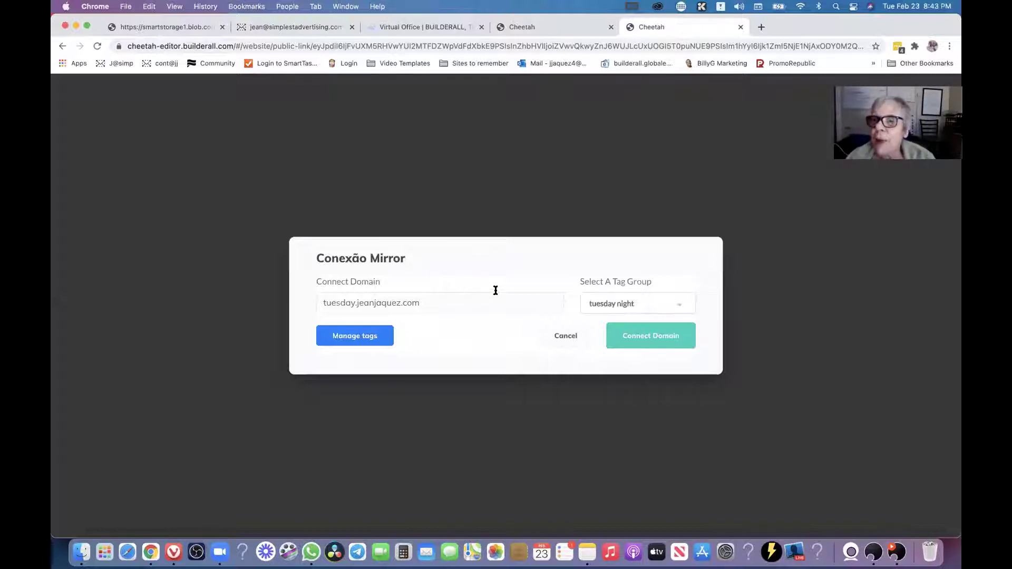
Re-check the domain entry and try Connect Domain twice, dismissing the error dialog.
left_click(481, 303)
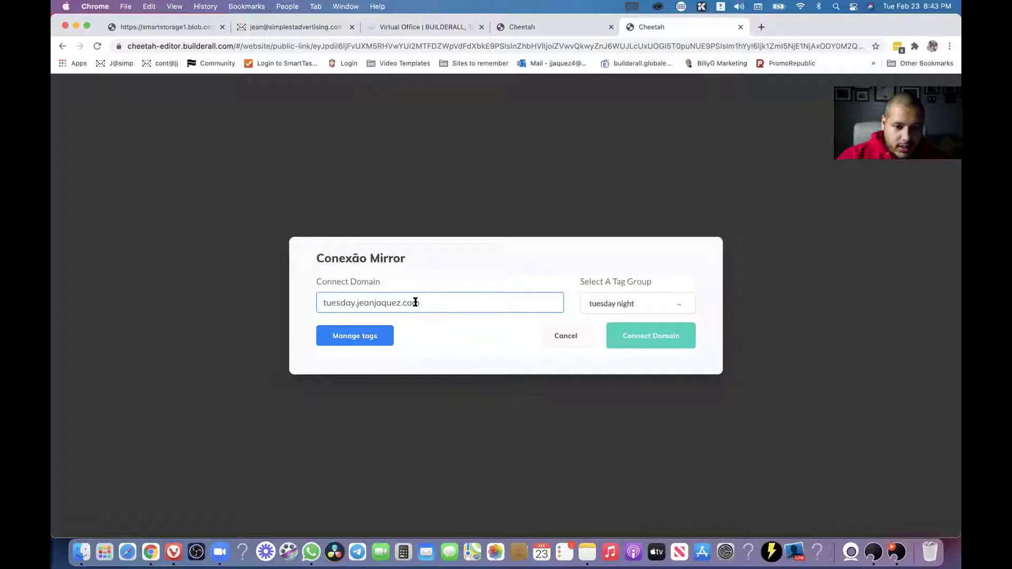
left_click_drag(426, 302, 302, 302)
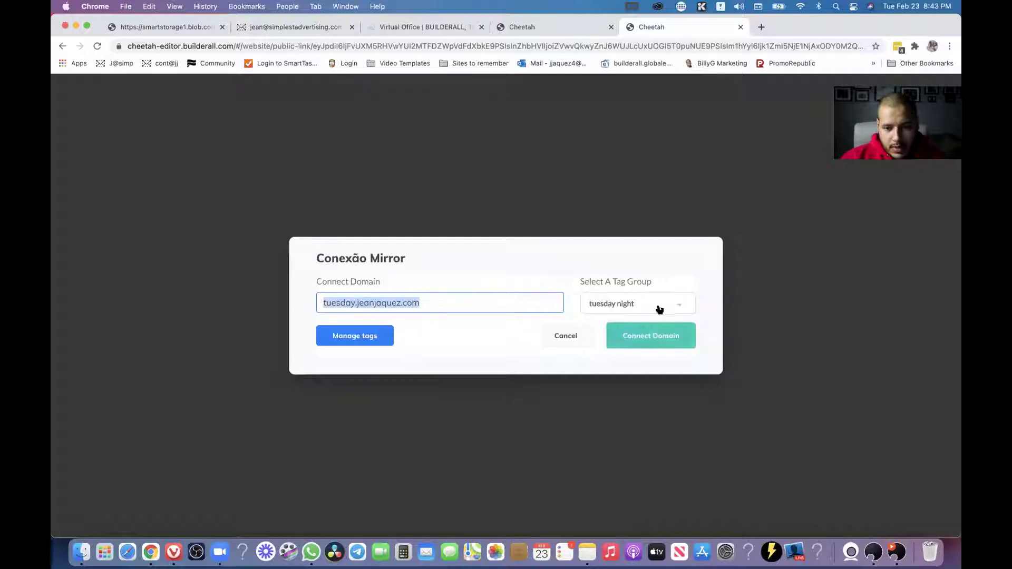
left_click(639, 305)
left_click(640, 307)
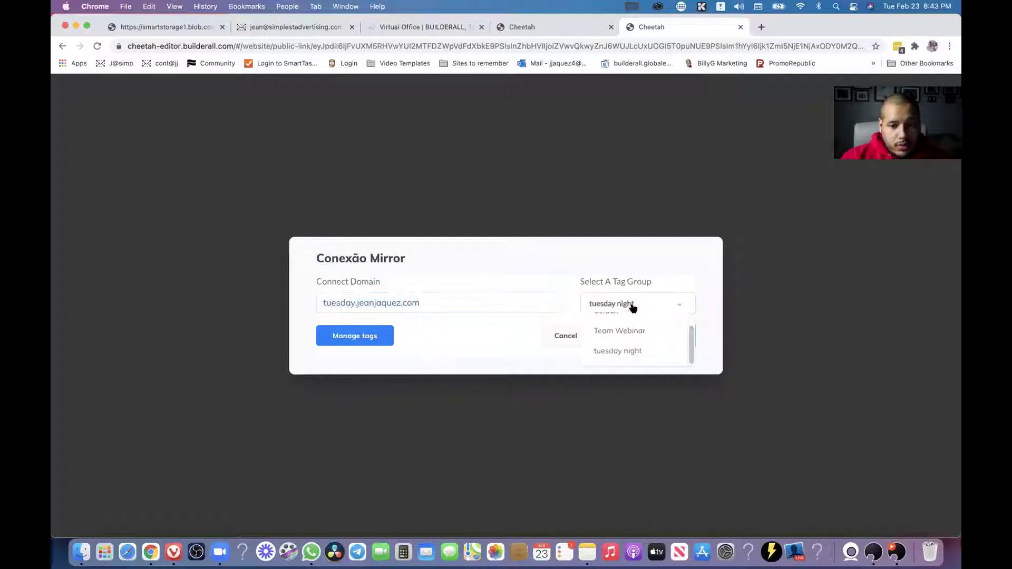
left_click(524, 295)
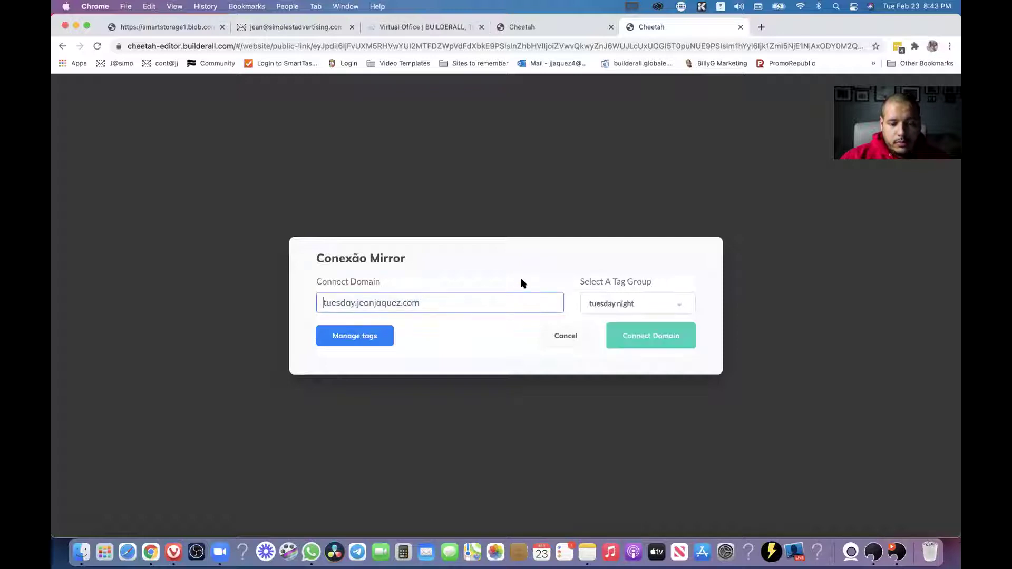
left_click(647, 336)
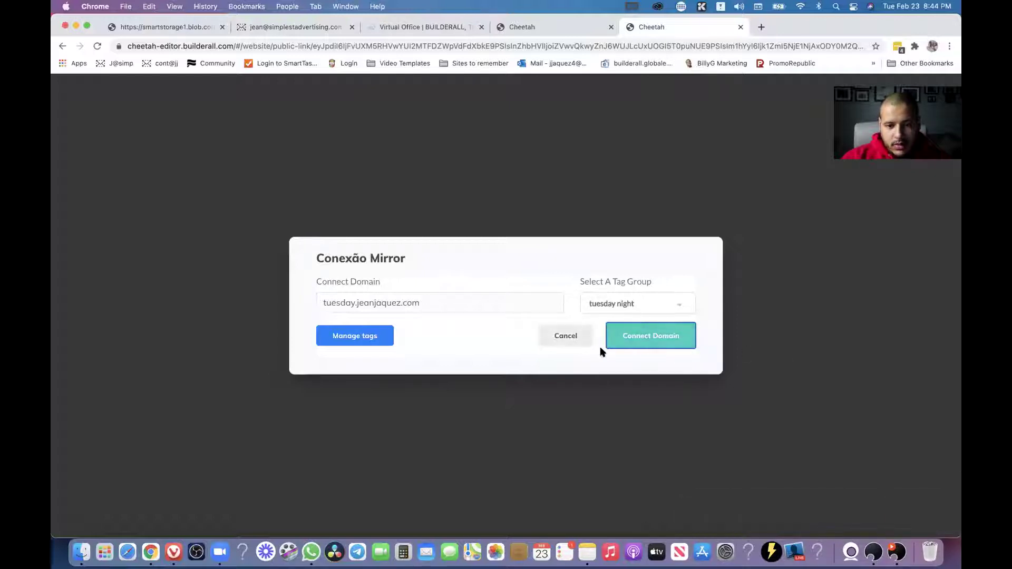
left_click(642, 341)
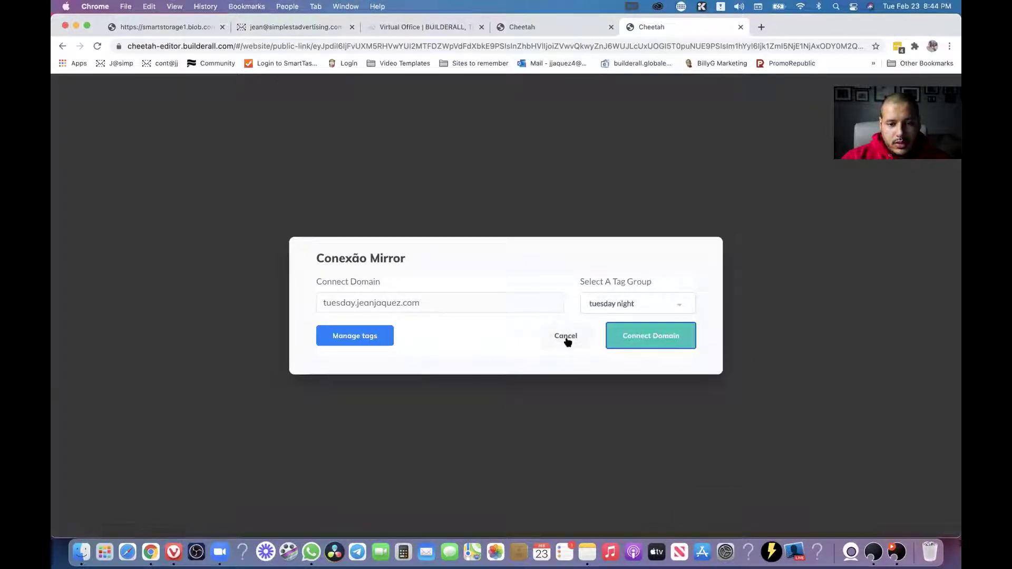
left_click(570, 337)
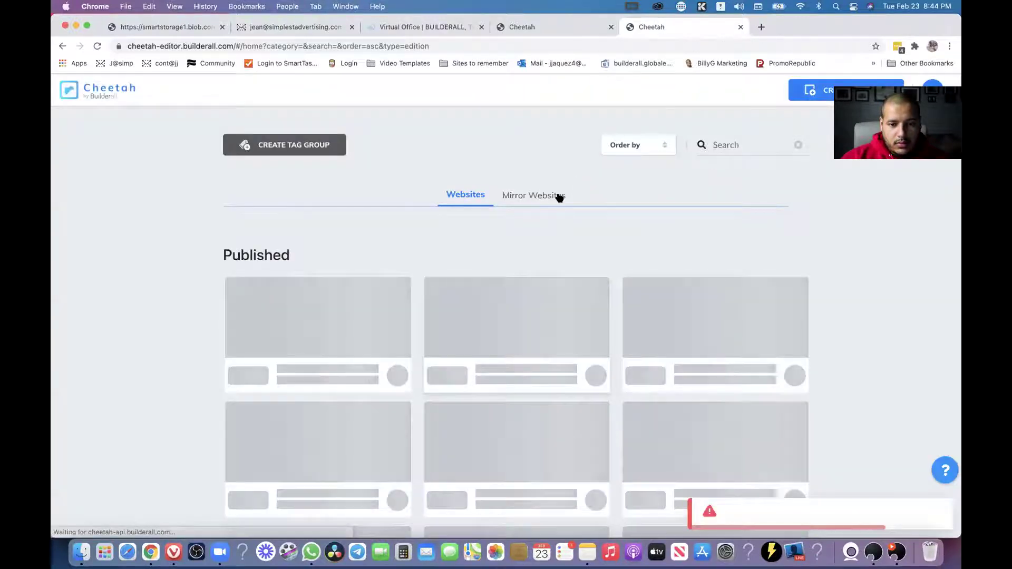
left_click(560, 197)
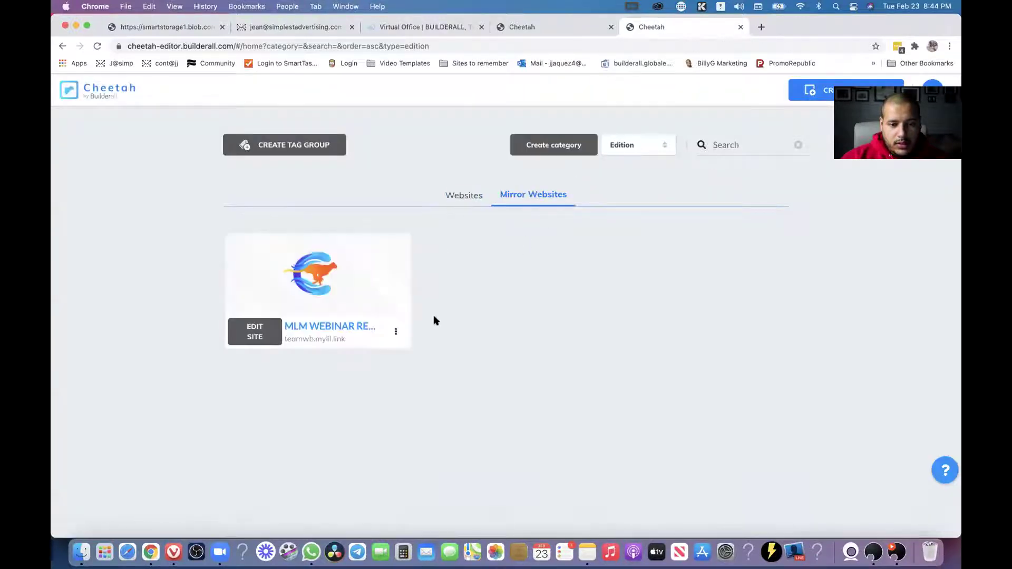
left_click(98, 46)
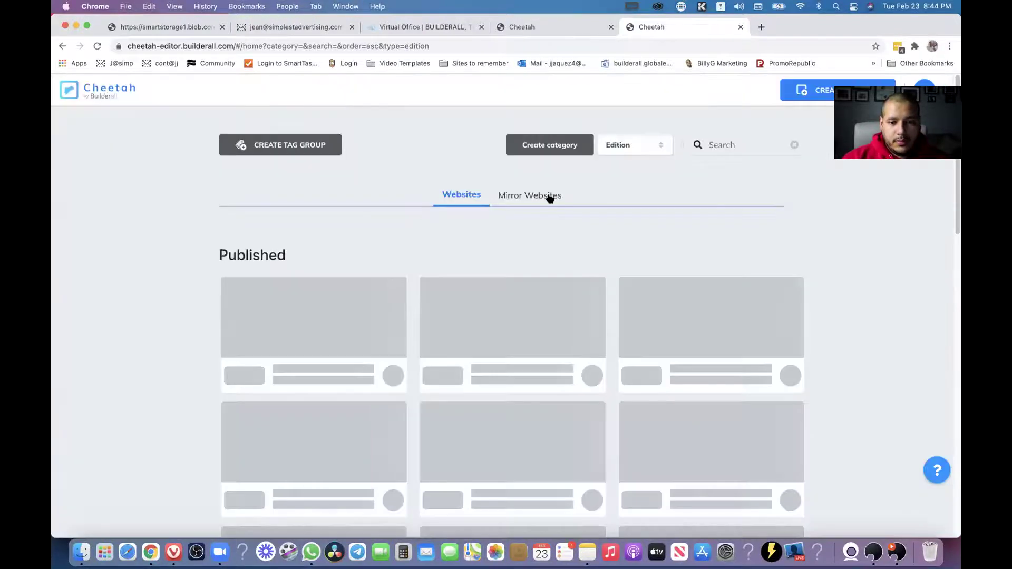
left_click(547, 198)
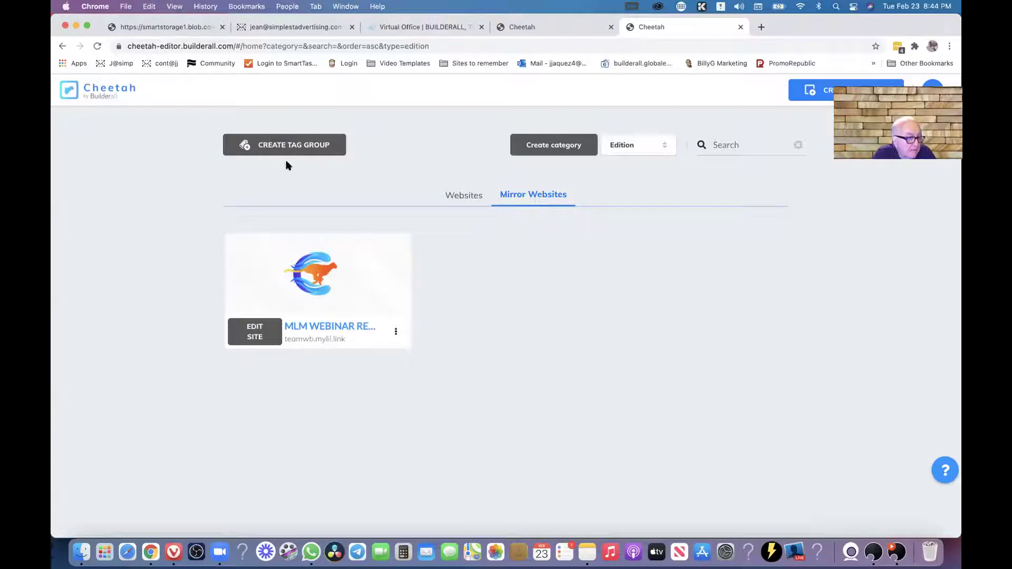
left_click(309, 150)
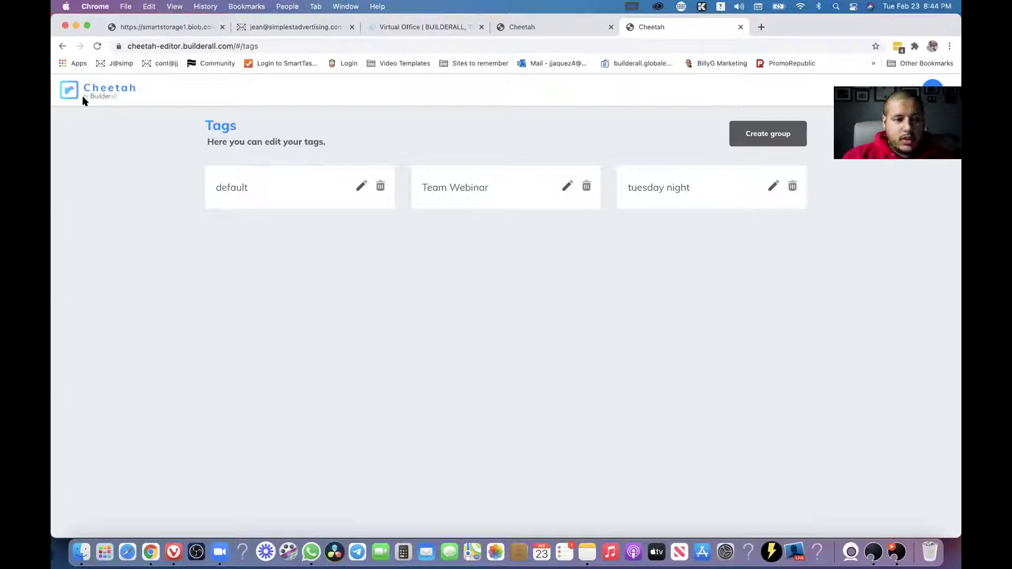
left_click(64, 45)
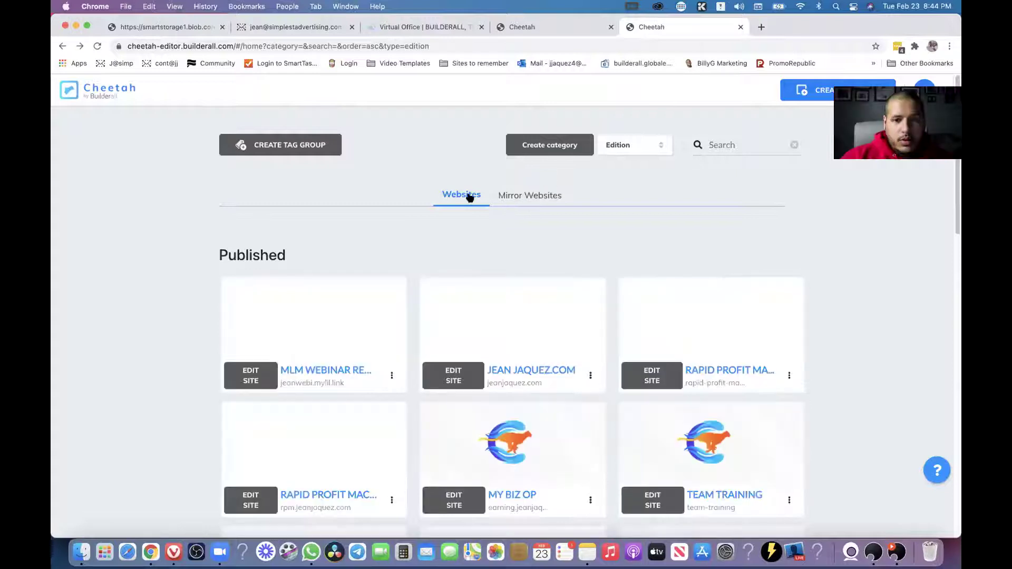
left_click(547, 197)
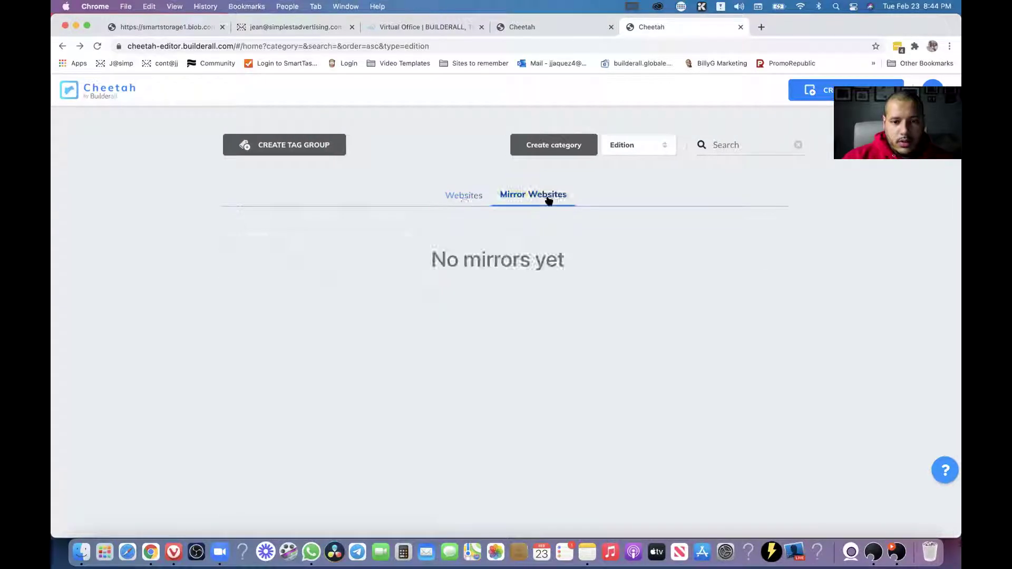
left_click(464, 196)
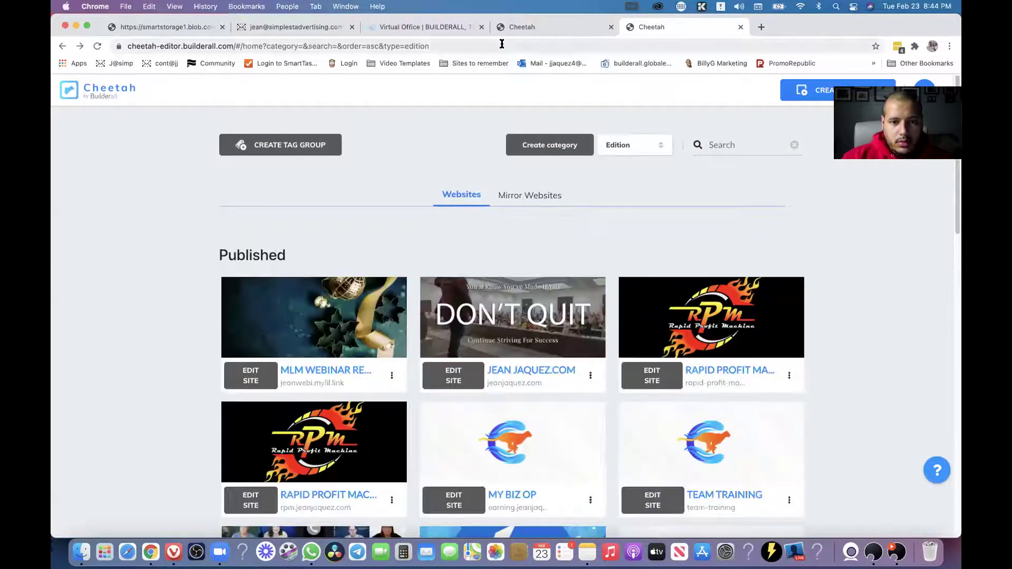
Load the webinar site's public link again in the address bar.
left_click(501, 47)
key("super+c")
key("super+v")
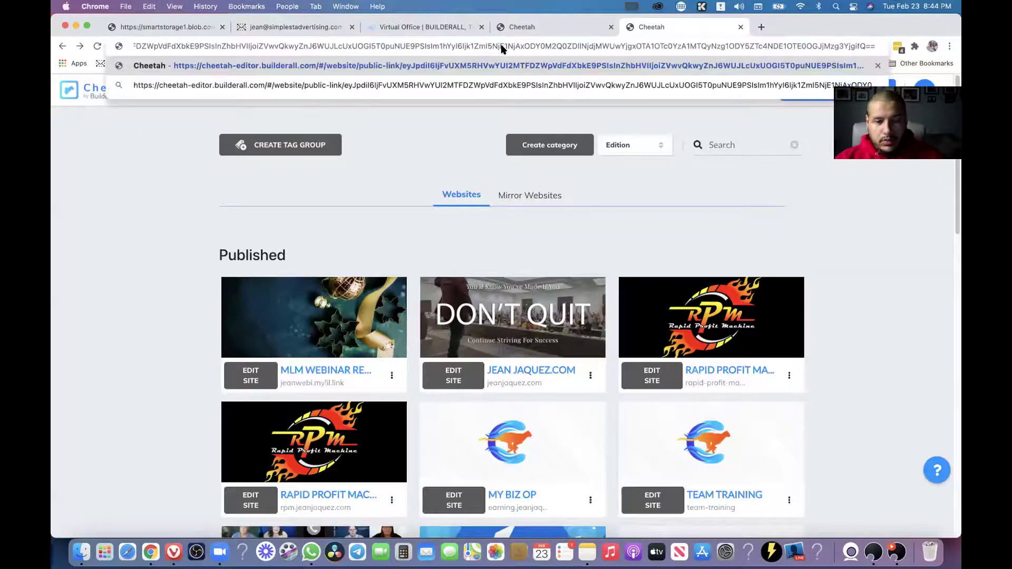
key("Return")
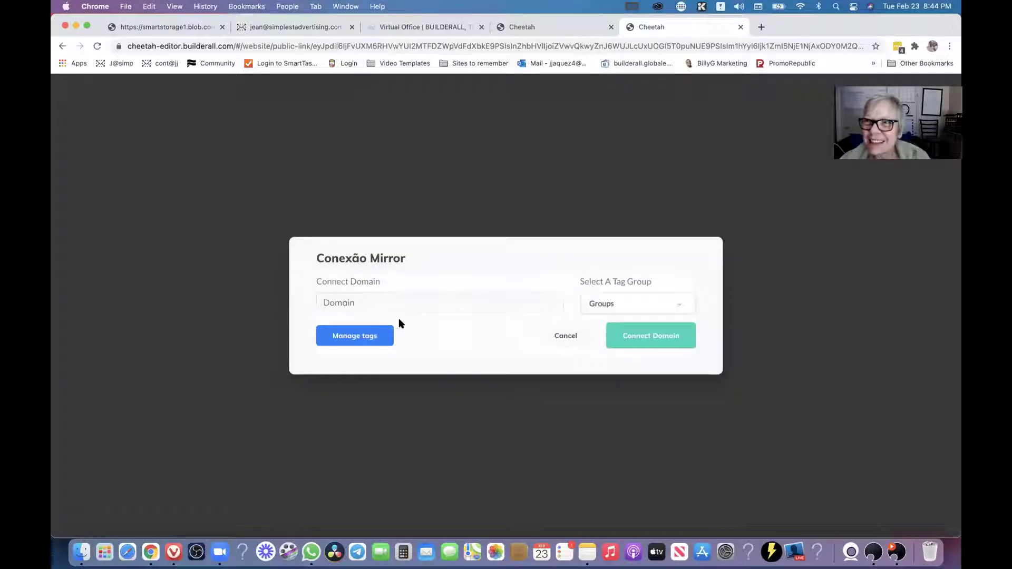
Connect a 'Tnight' subdomain of the owner's domain as the mirror, tagged 'tuesday night'.
left_click(642, 318)
left_click(635, 355)
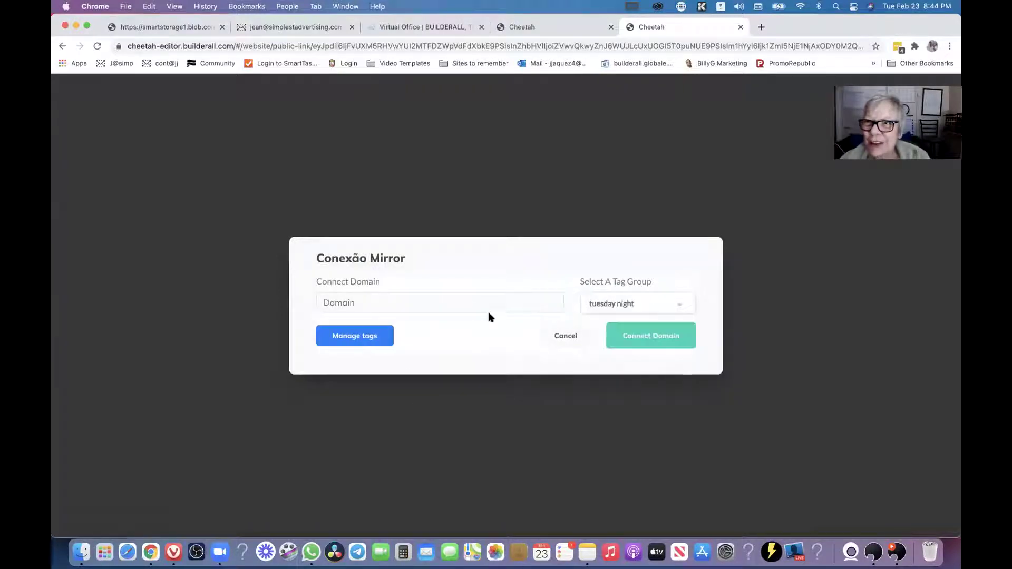
left_click(490, 306)
type("Tnight.j")
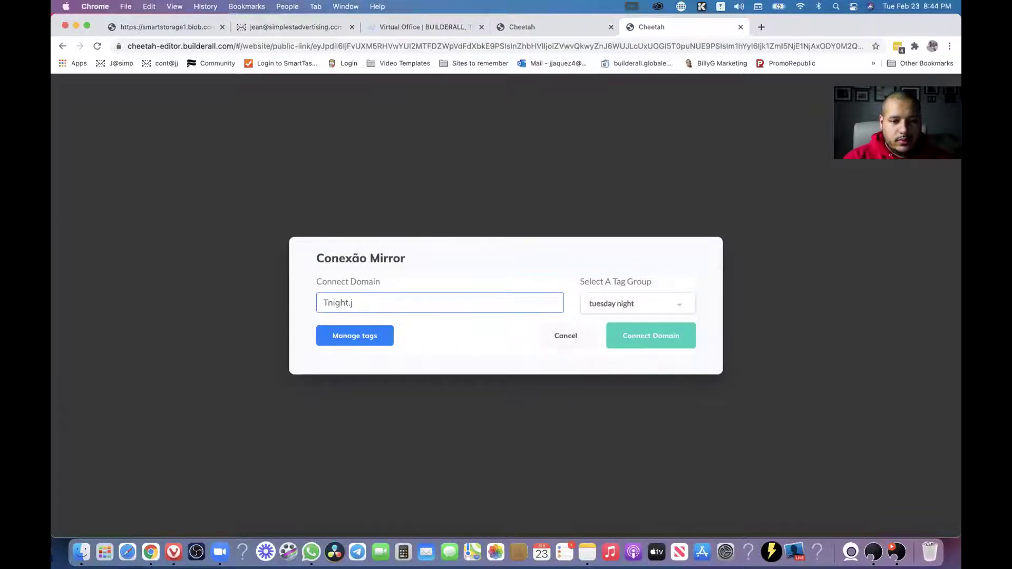
type("eanjaquez.com")
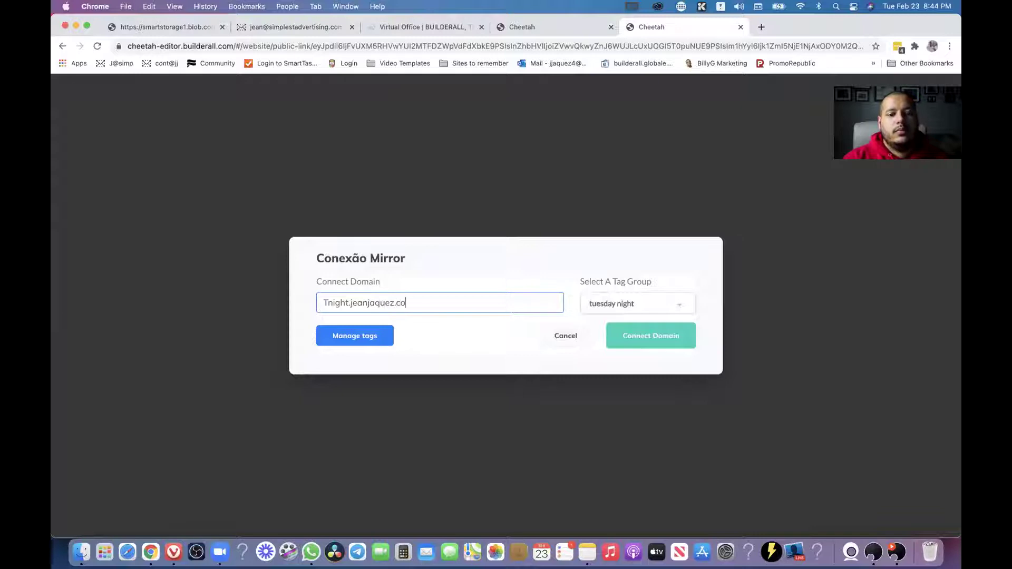
left_click(639, 304)
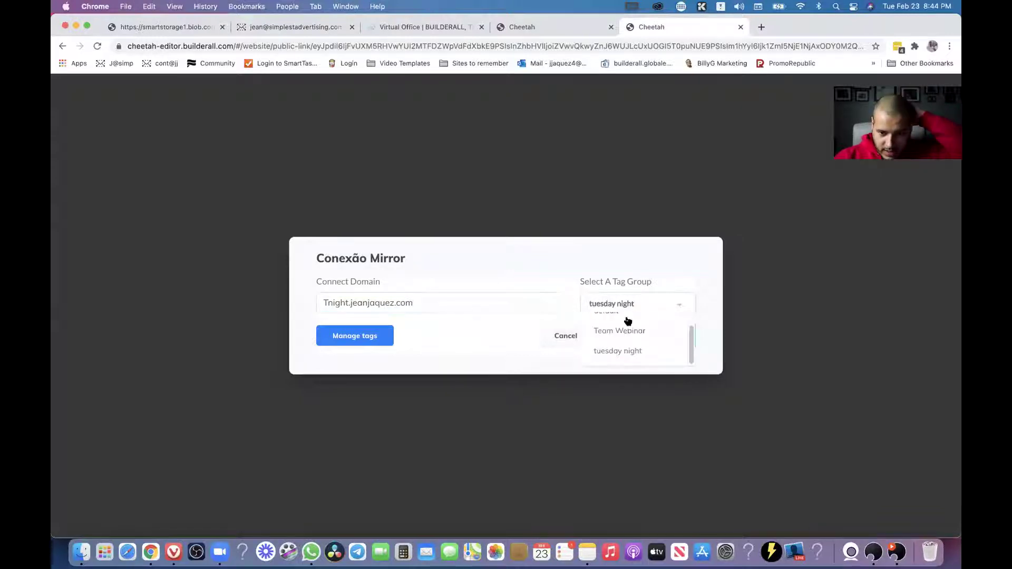
left_click(622, 350)
left_click(537, 305)
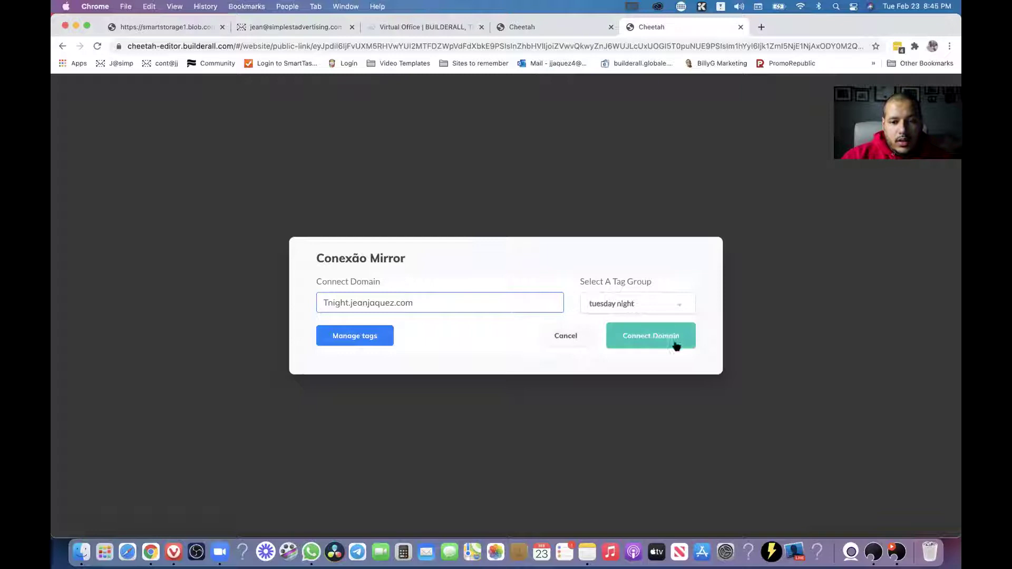
left_click(651, 336)
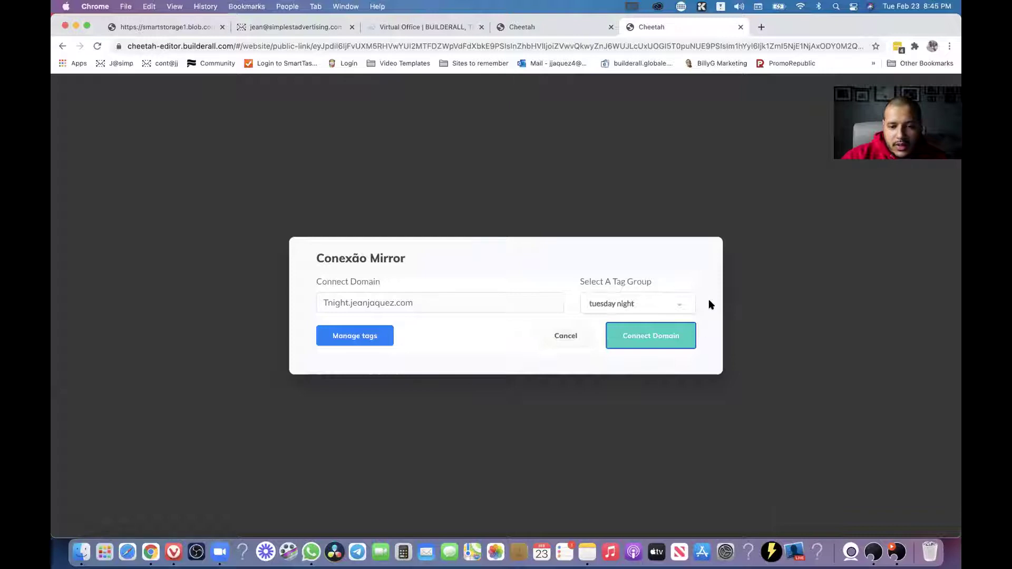
left_click(653, 335)
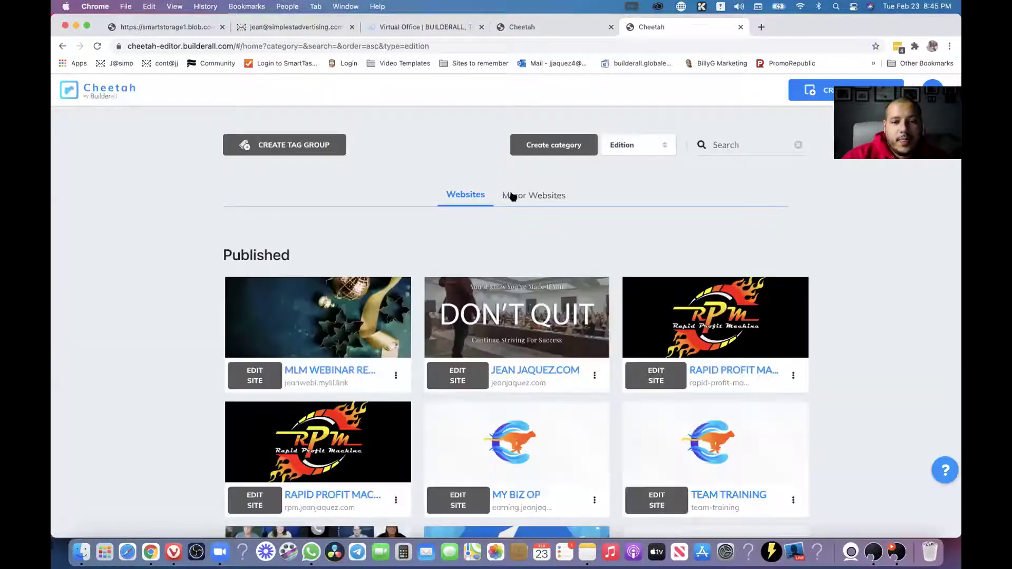
Open Mirror Websites to see both MLM Webinar mirrors, on teamwb.mylil.link and Tnight.
left_click(528, 198)
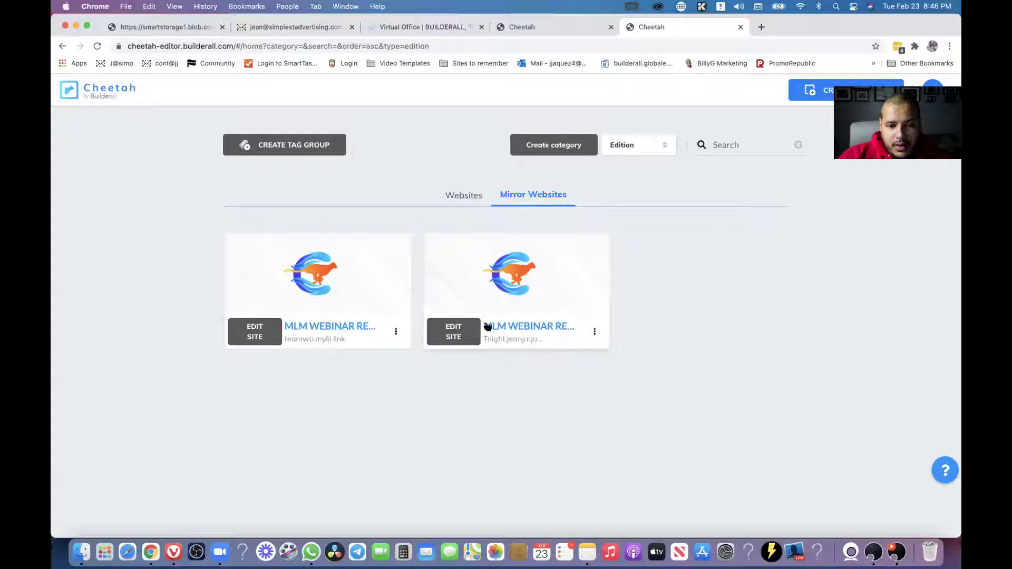
left_click(539, 330)
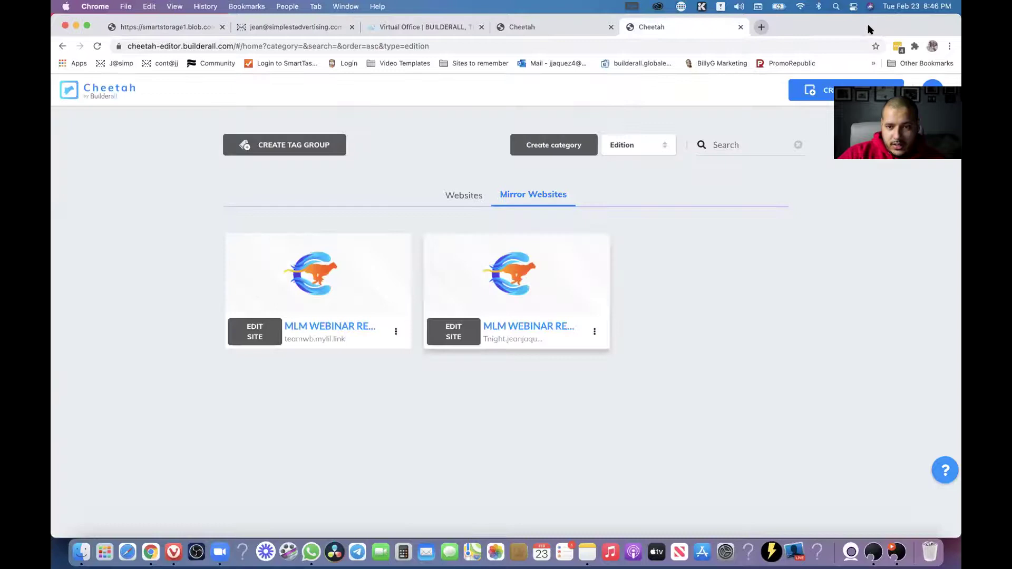
left_click(870, 27)
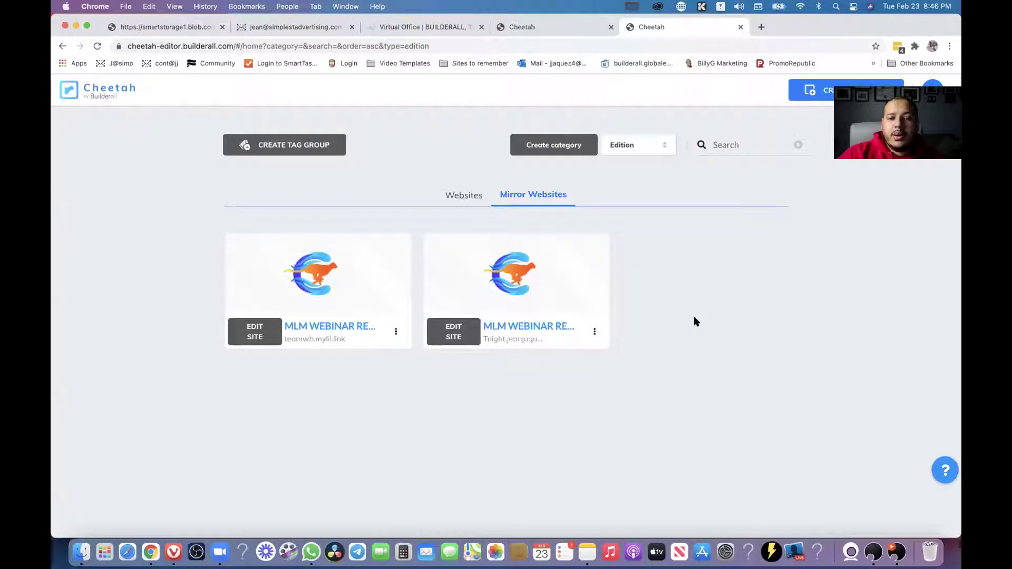
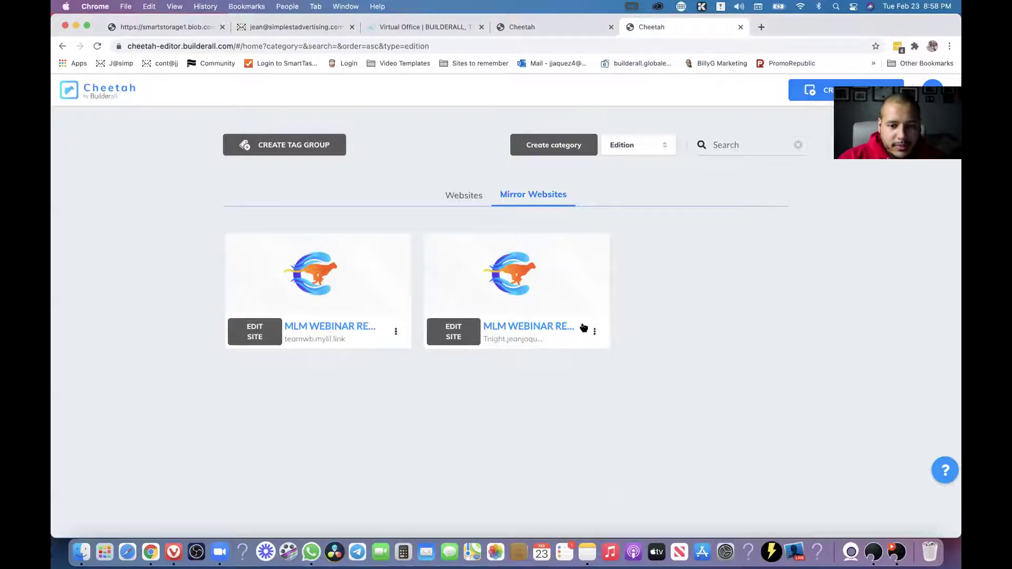
Reload the dashboard and open the second MLM Webinar mirror's live replay page from Mirror Websites.
left_click(544, 329)
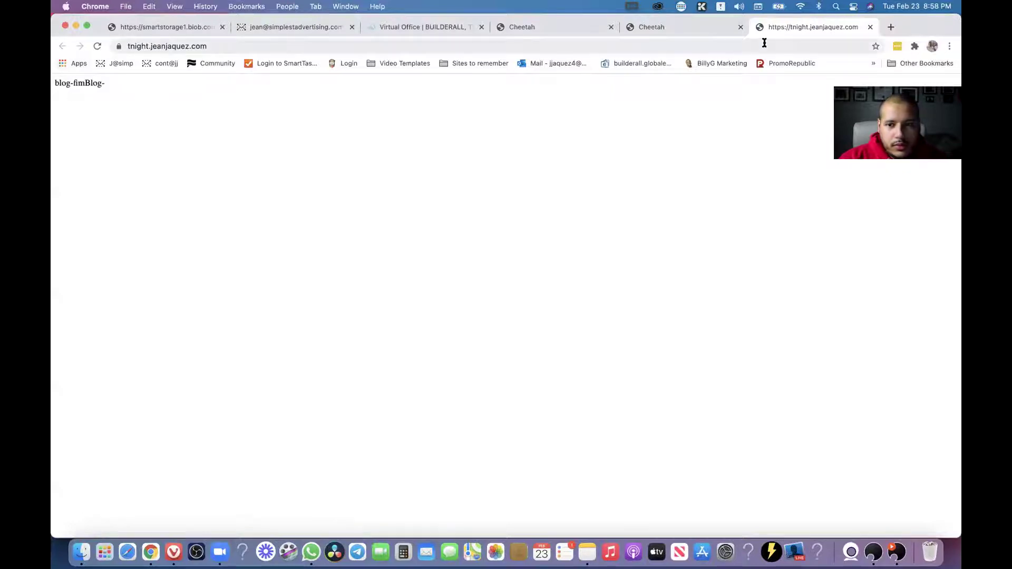
left_click(716, 30)
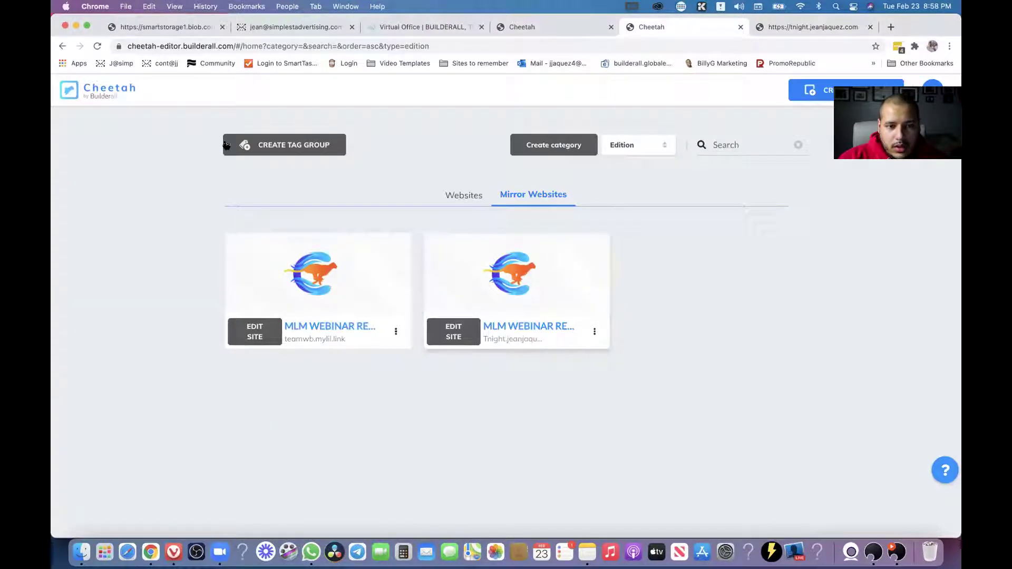
left_click(98, 46)
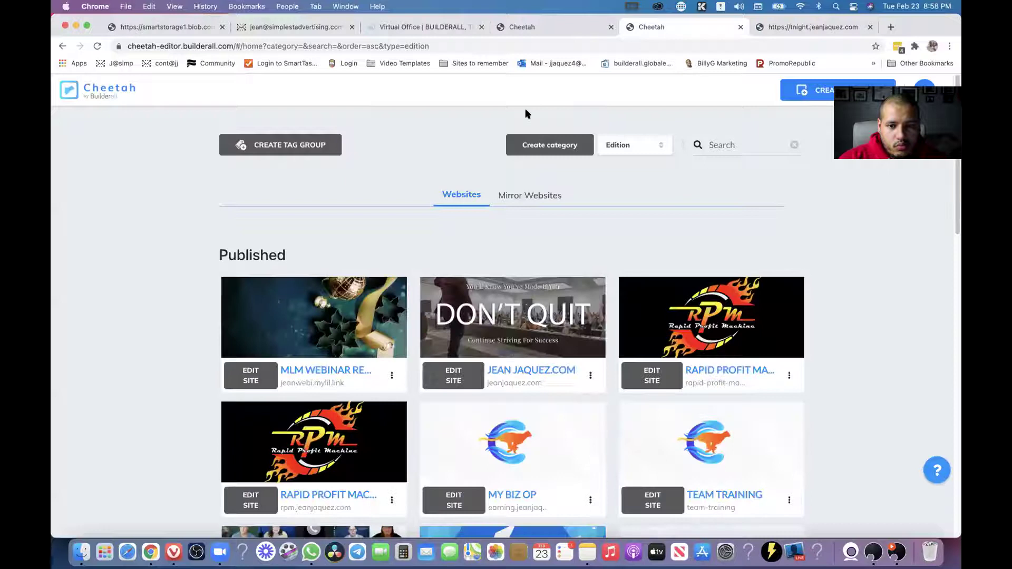
left_click(532, 196)
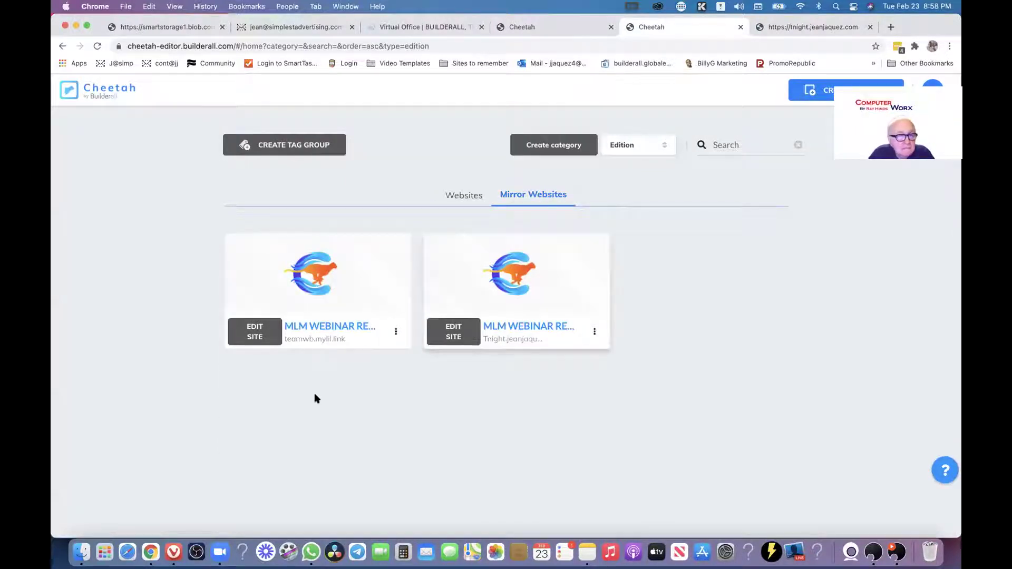
left_click(524, 328)
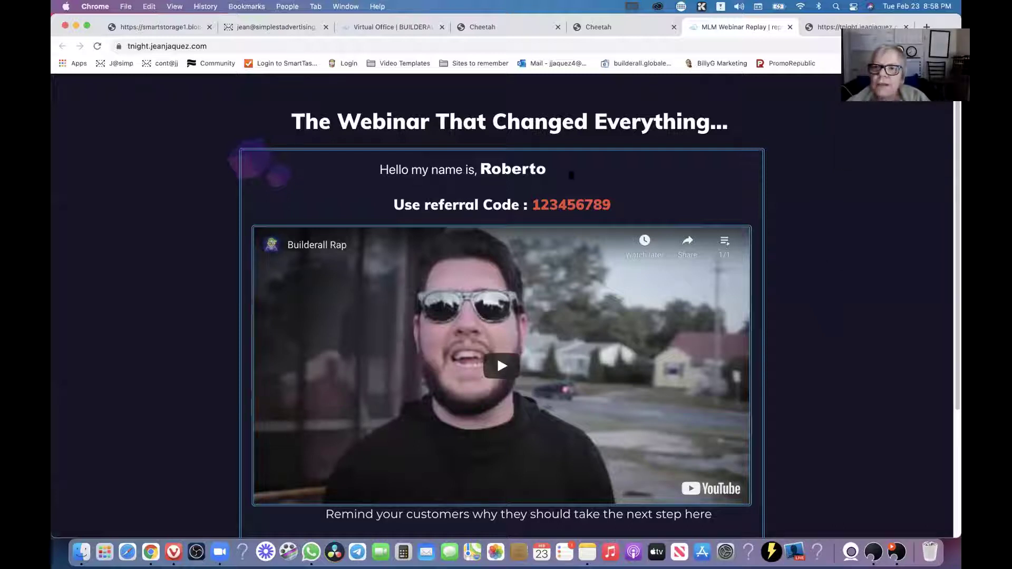
Inspect the member's name and greeting line on the live replay page.
double_click(512, 169)
left_click(506, 170)
left_click_drag(506, 170, 381, 170)
left_click(499, 170)
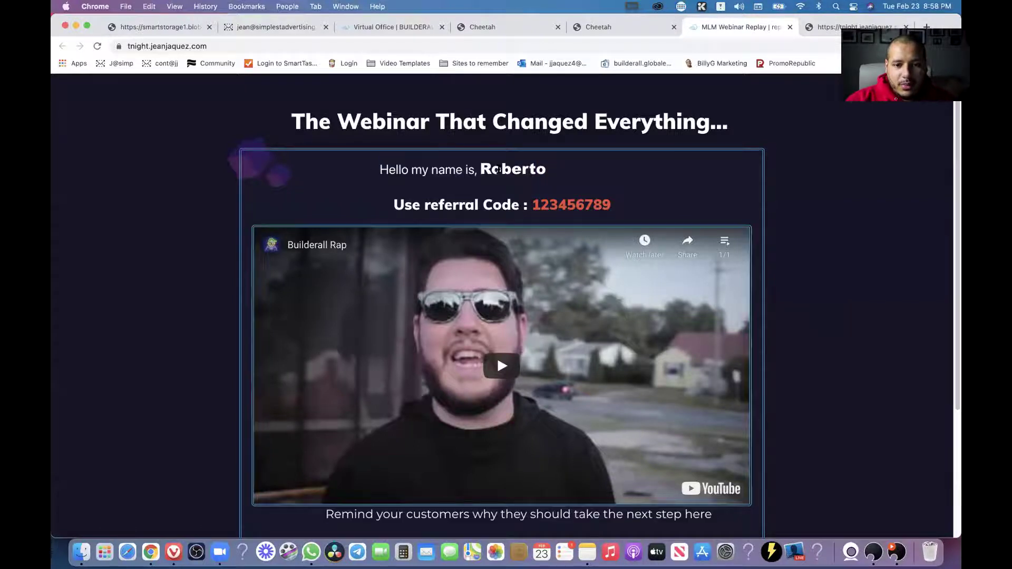
left_click_drag(614, 200, 862, 217)
scroll(862, 216, "down", 3)
left_click(833, 311)
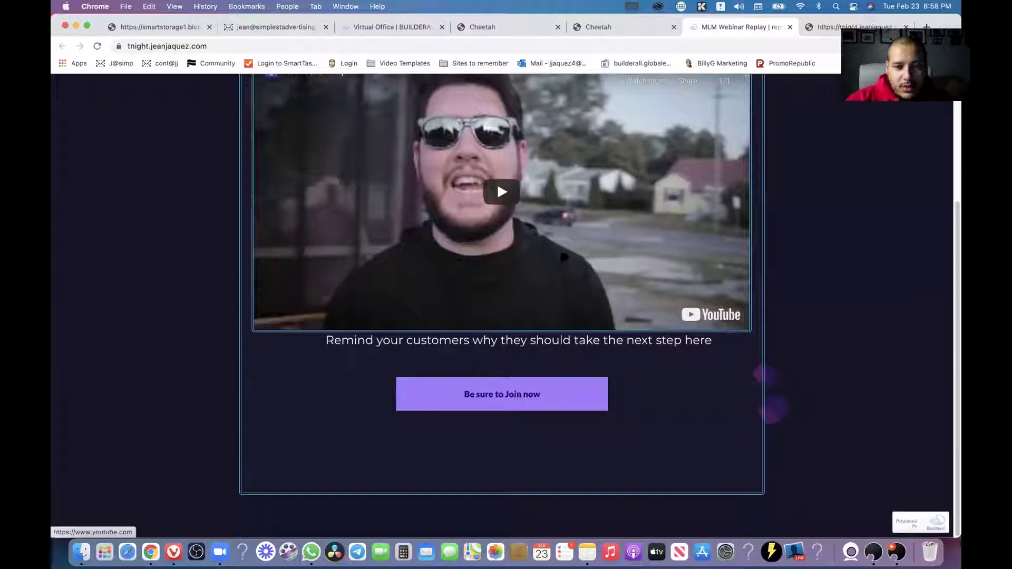
Move between the dashboard and live page tabs and close the extra detached blank window.
left_click(635, 23)
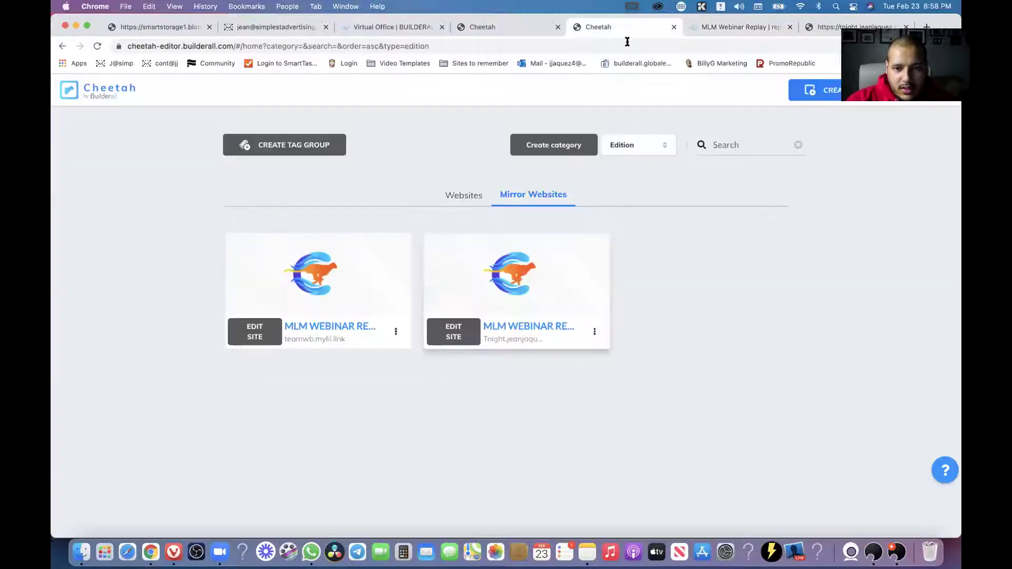
left_click(510, 28)
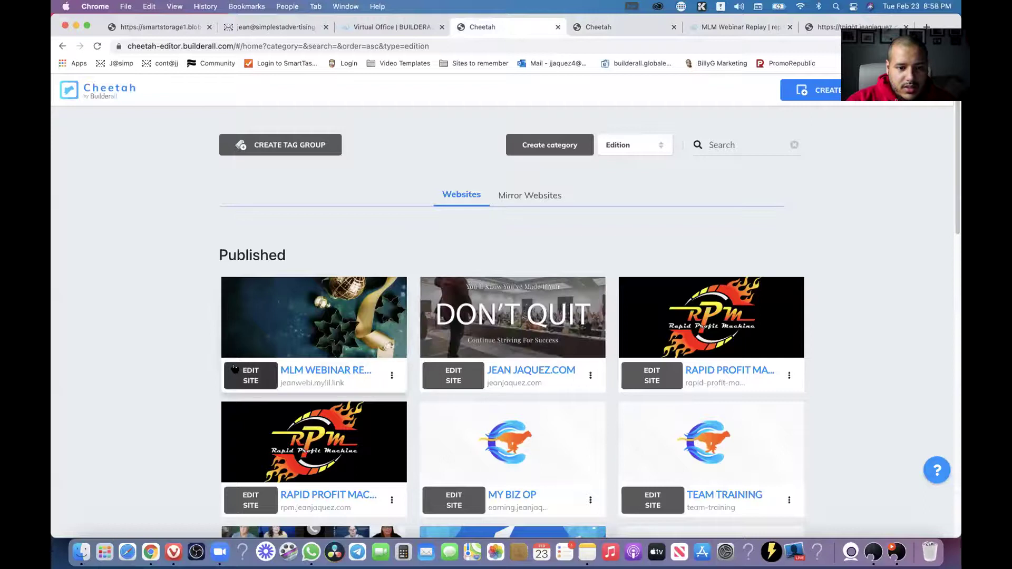
left_click(251, 376)
left_click(738, 26)
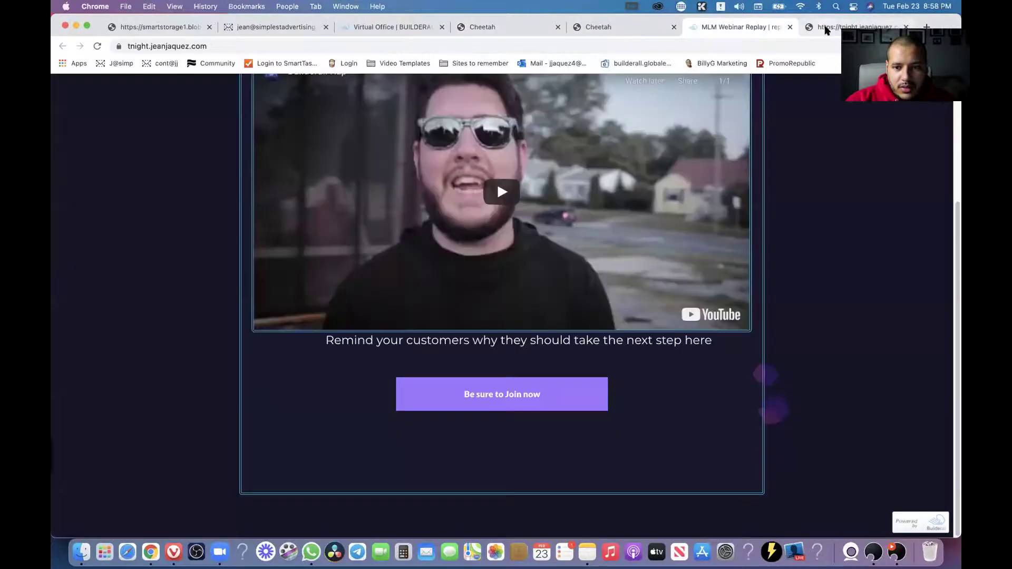
left_click_drag(821, 25, 838, 102)
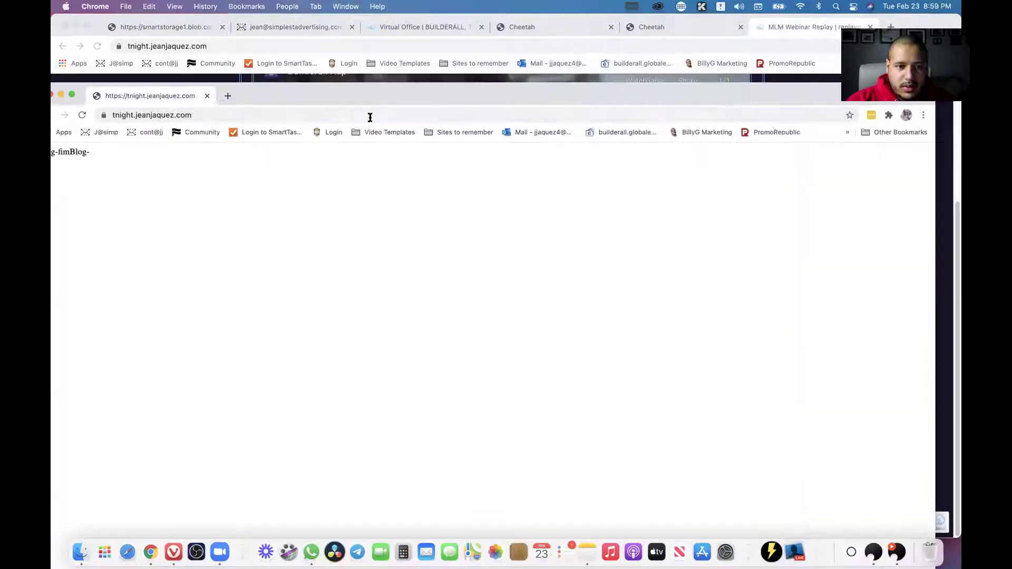
left_click(207, 97)
Confirm 'Be sure to Join now' opens YouTube, then go back to Mirror Websites.
scroll(636, 352, "up", 1)
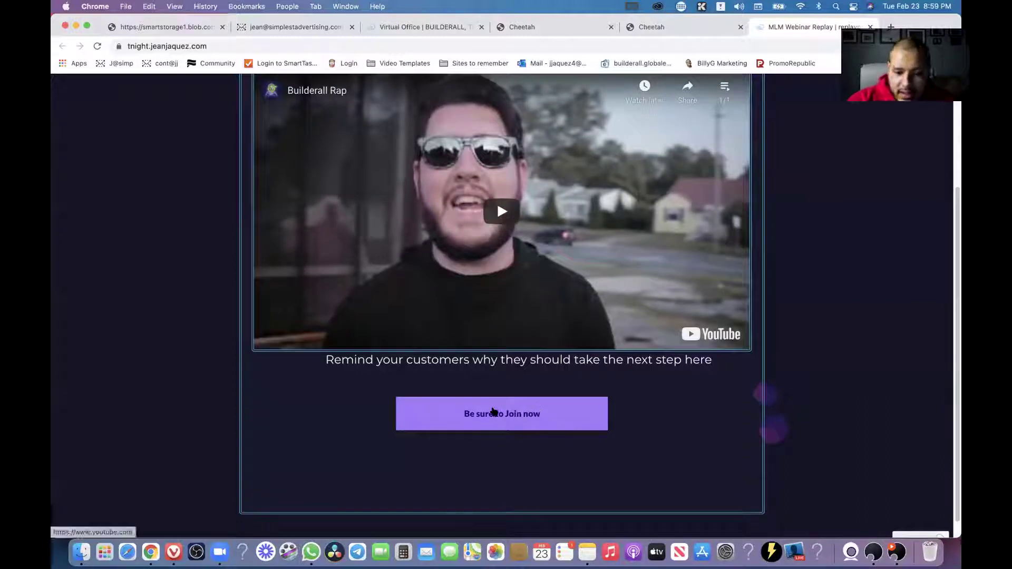
left_click(520, 414)
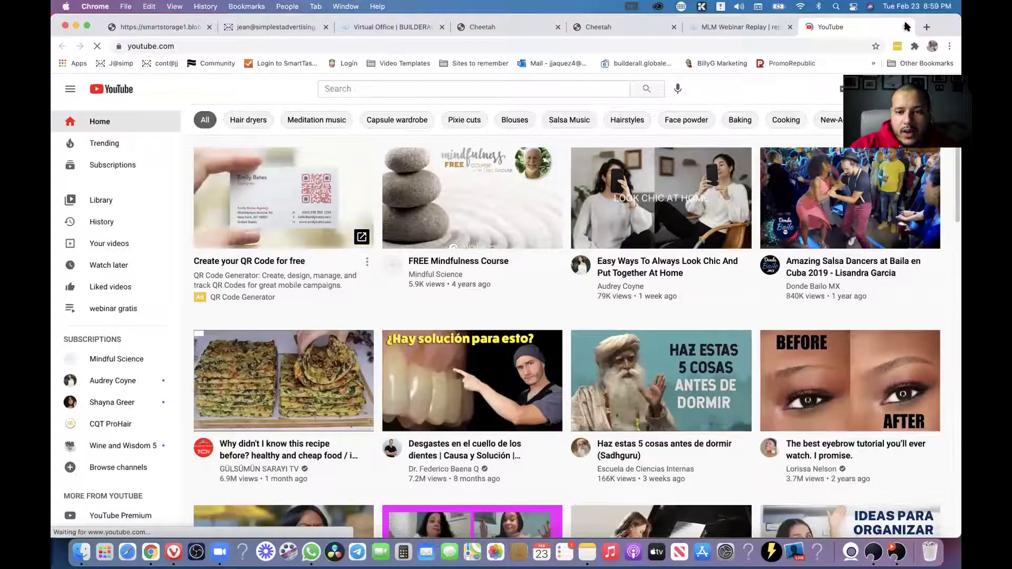
left_click(905, 26)
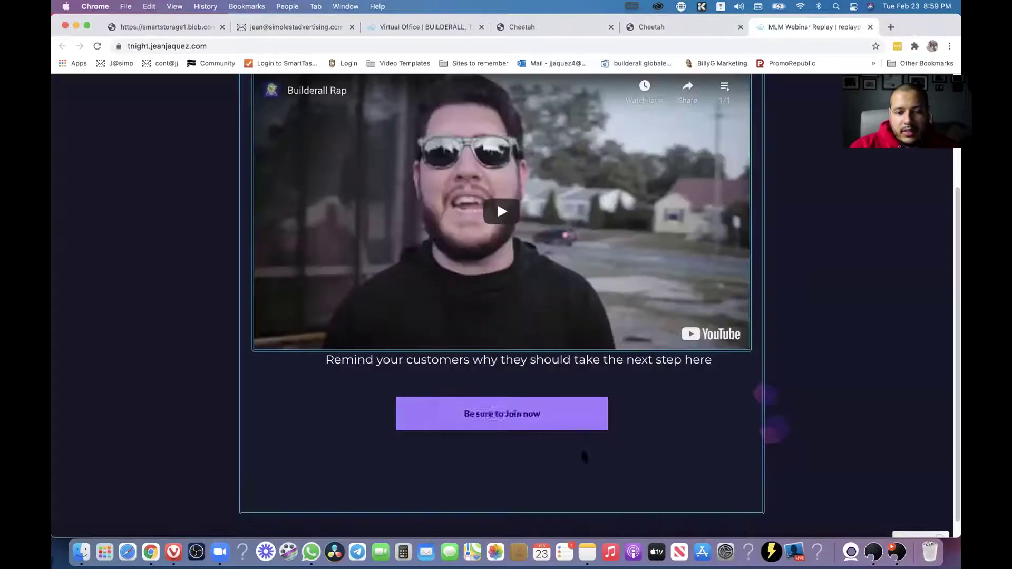
left_click(677, 29)
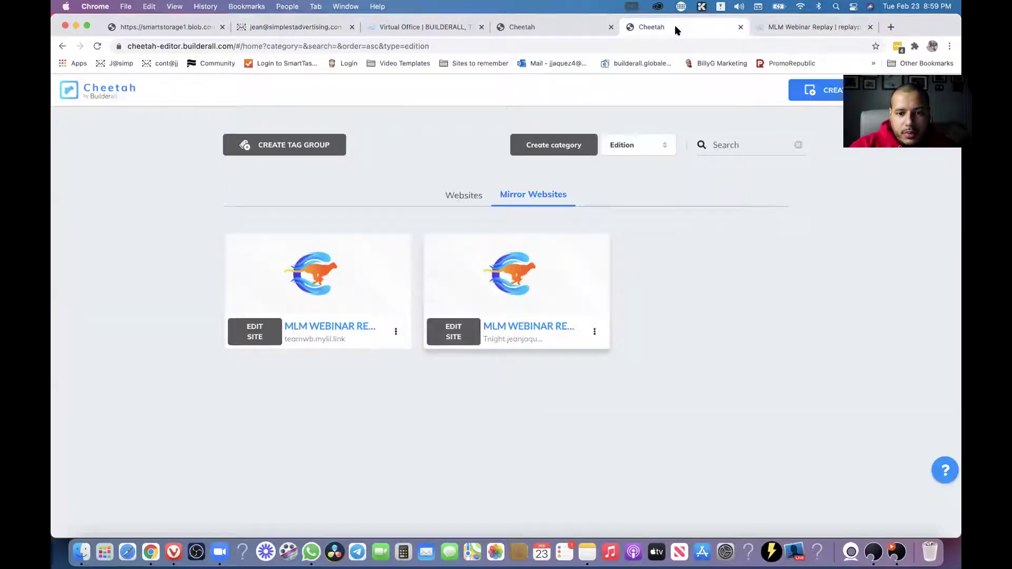
Open the tag groups page and highlight the 'tuesday night' tag group name.
left_click(455, 339)
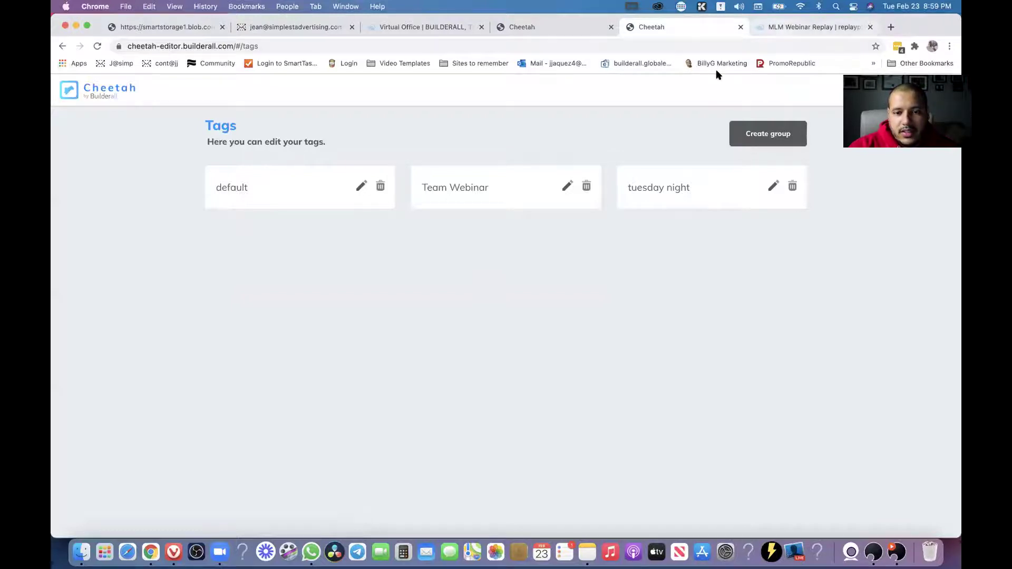
left_click(814, 26)
scroll(770, 153, "up", 3)
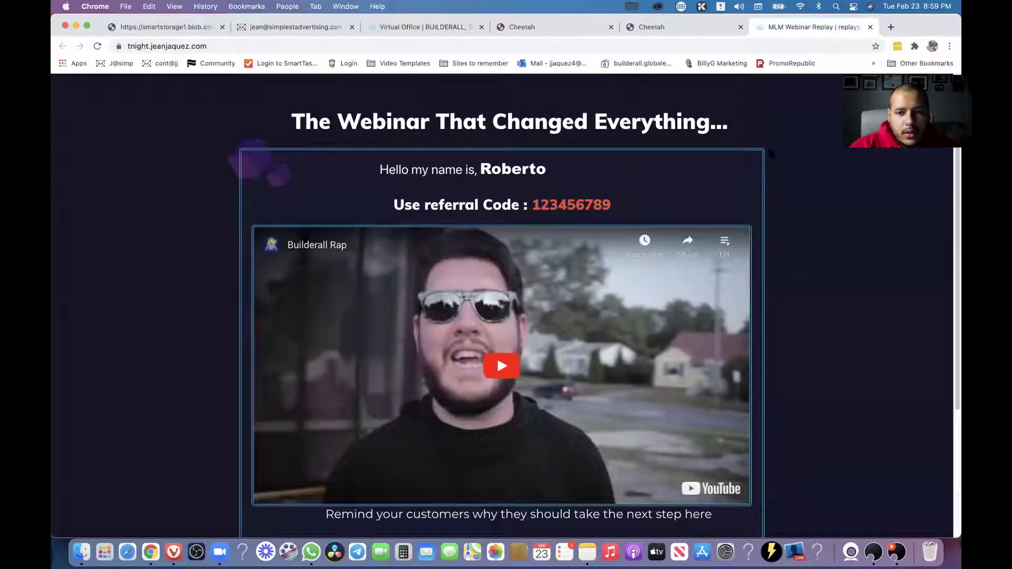
left_click(681, 27)
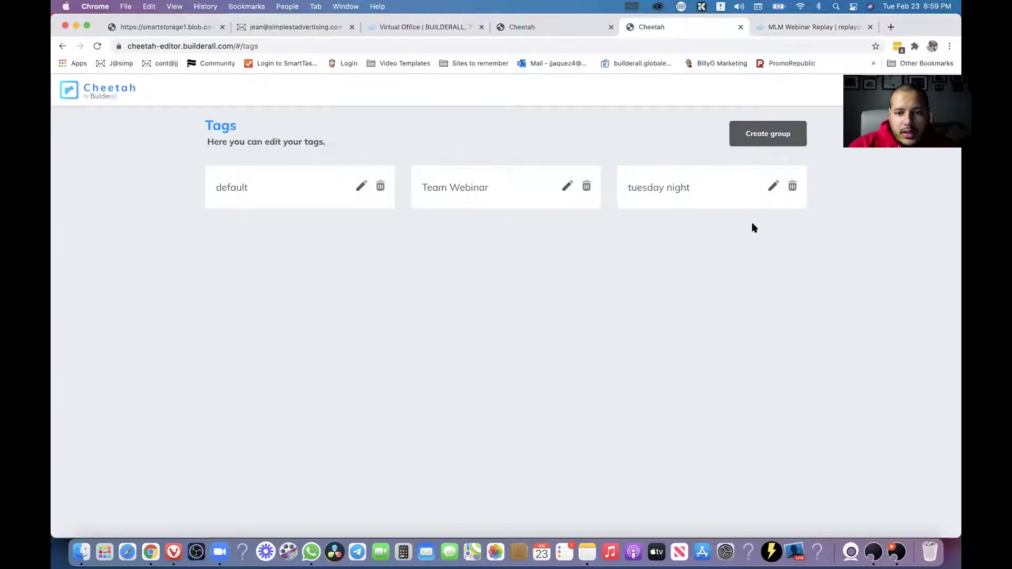
left_click_drag(694, 188, 627, 189)
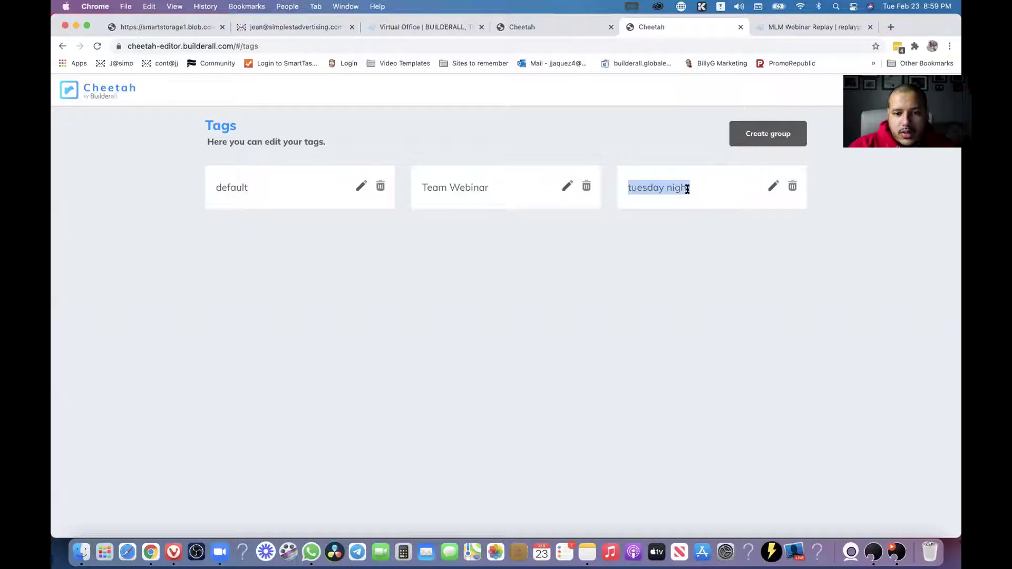
Edit the tuesday night tag: pre-headline 'Just' and begin entering the member's business name.
left_click(773, 187)
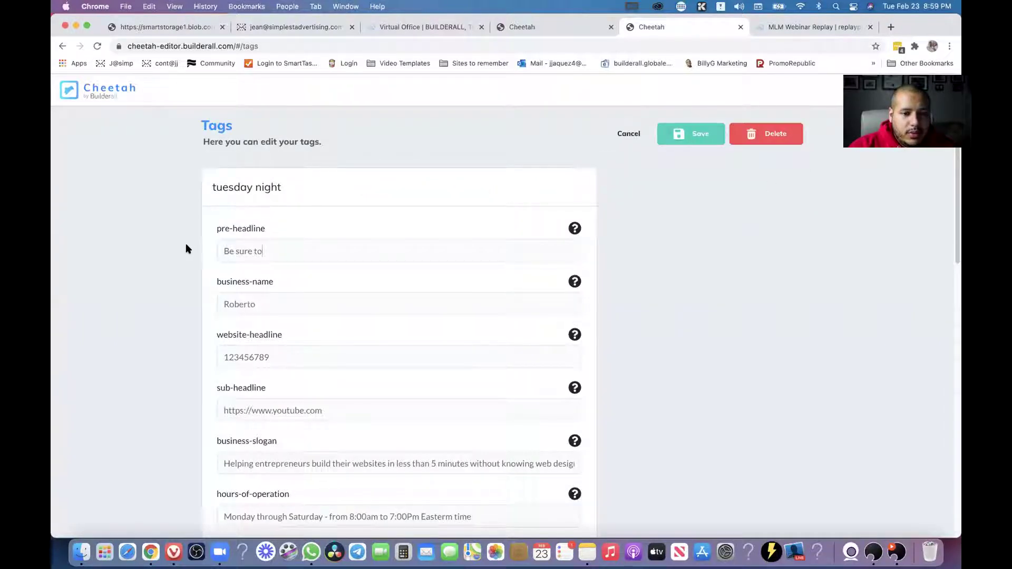
key("super+a")
type("Just")
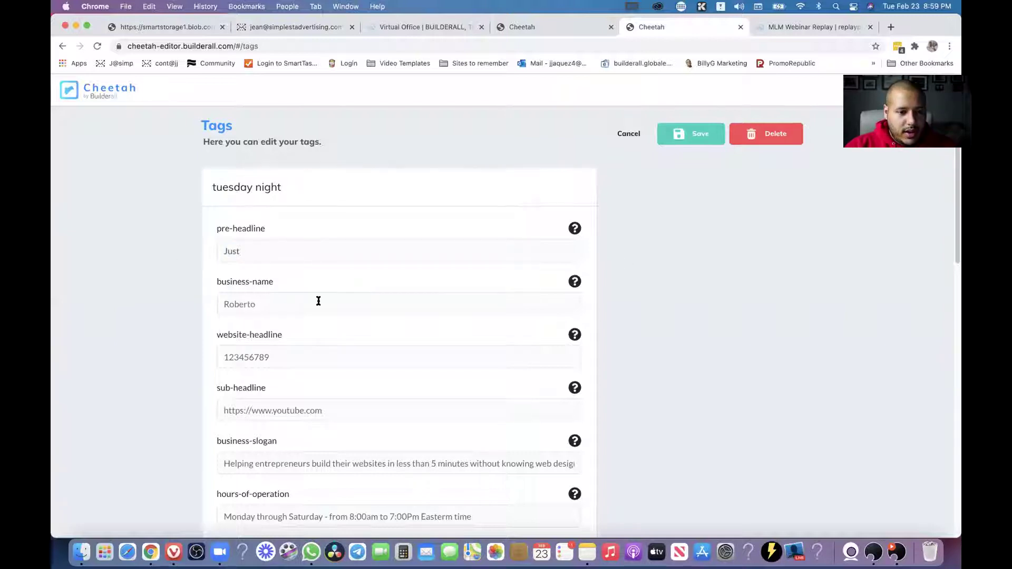
key("super+a")
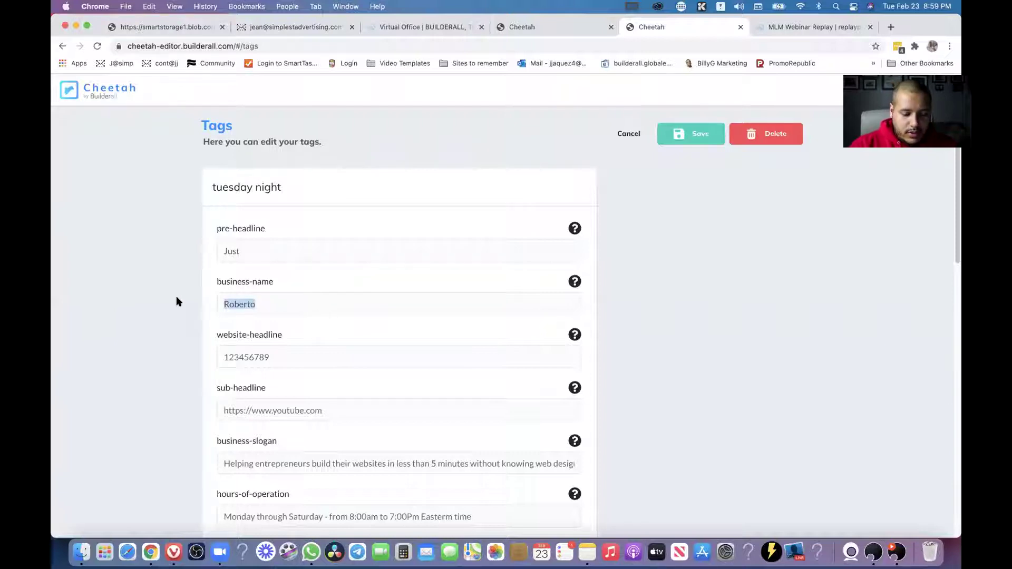
type("Jean")
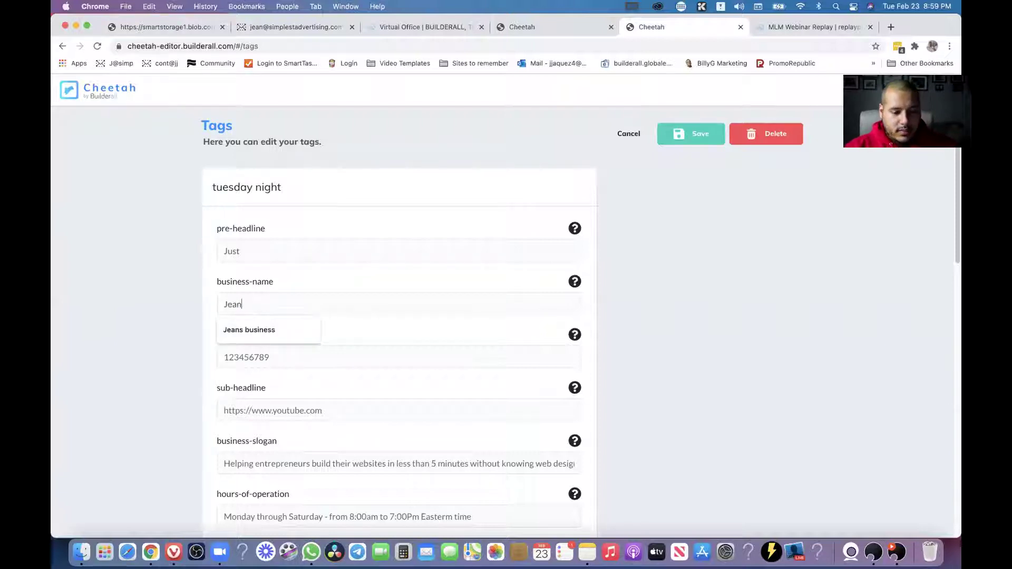
left_click(643, 376)
Enter the member's referral code in website-headline and remove the youtube.com domain from the sub-headline link.
scroll(289, 362, "down", 1)
double_click(275, 346)
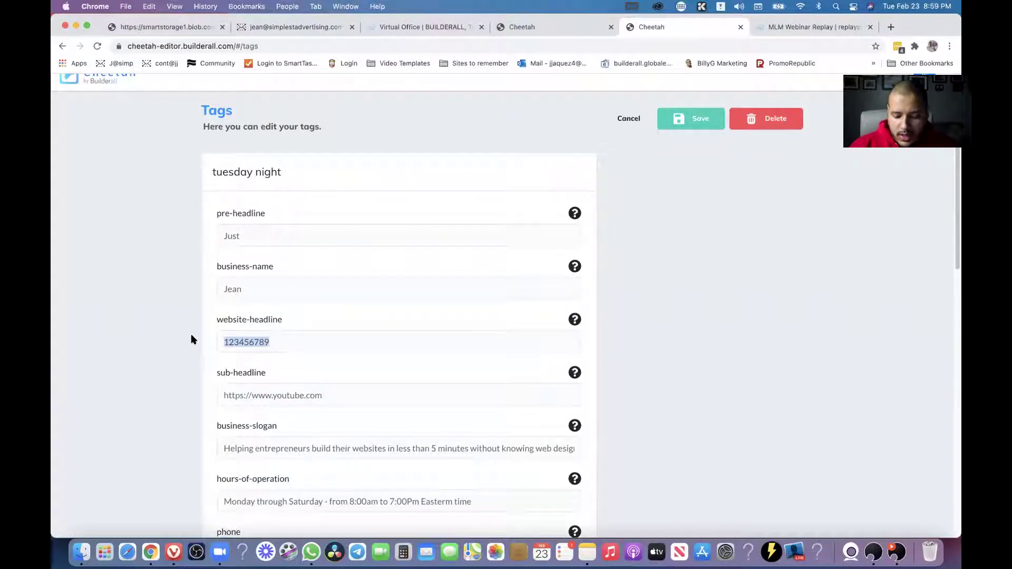
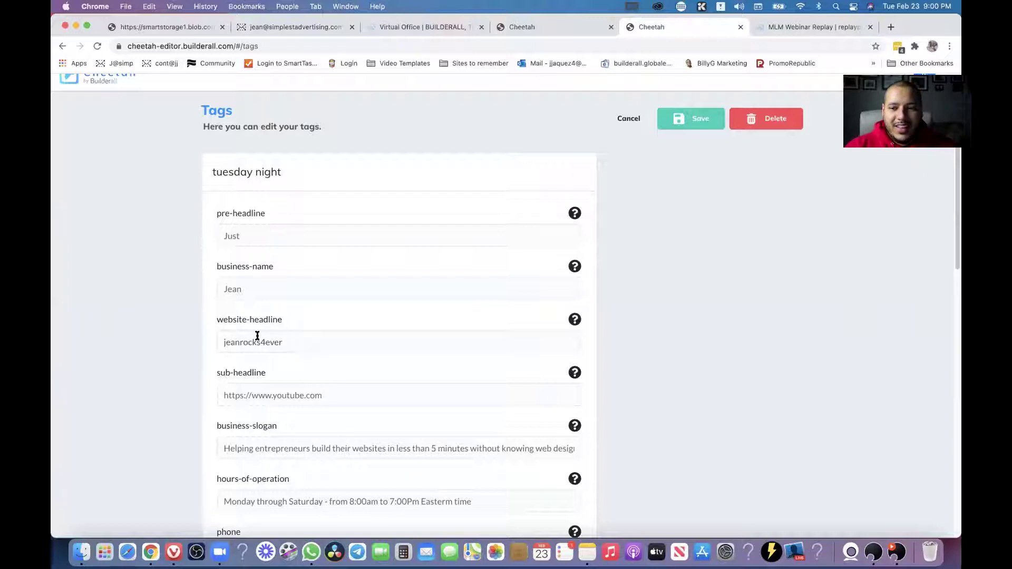
scroll(376, 366, "down", 2)
left_click(358, 350)
left_click(275, 346, "shift")
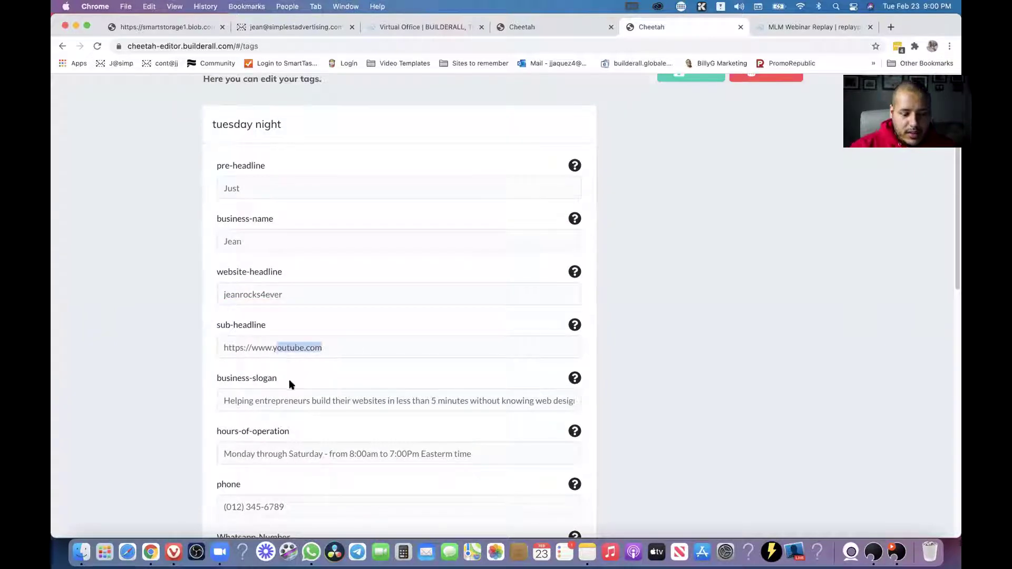
key("BackSpace")
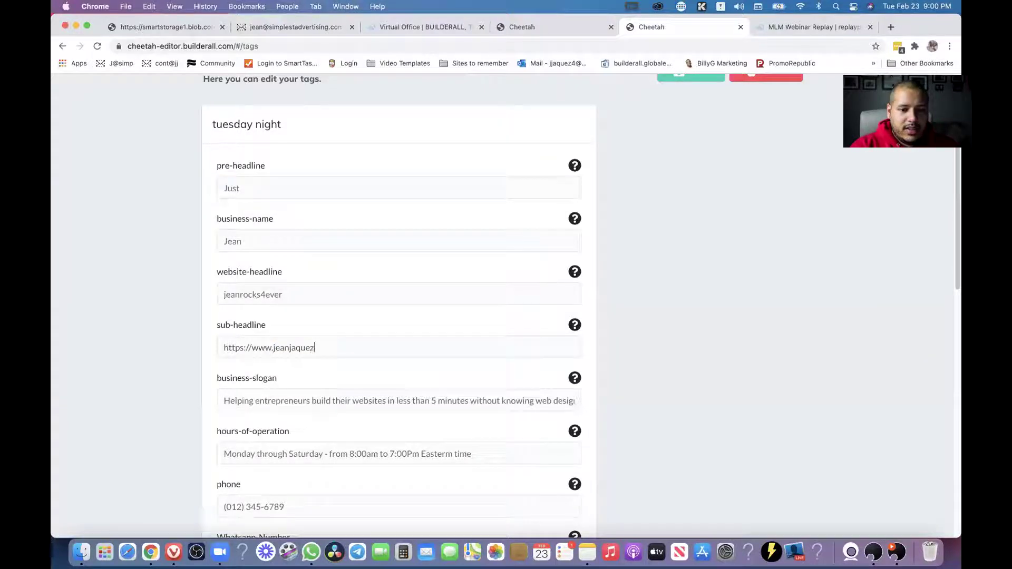
Review the business-slogan and remaining fields, then save the tuesday night tag values.
scroll(697, 342, "down", 5)
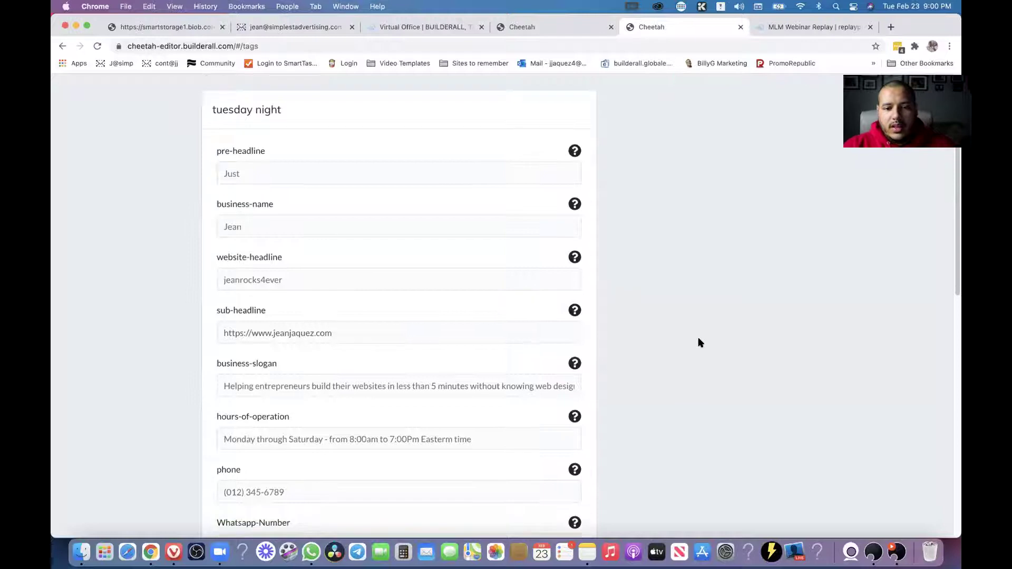
left_click(327, 265)
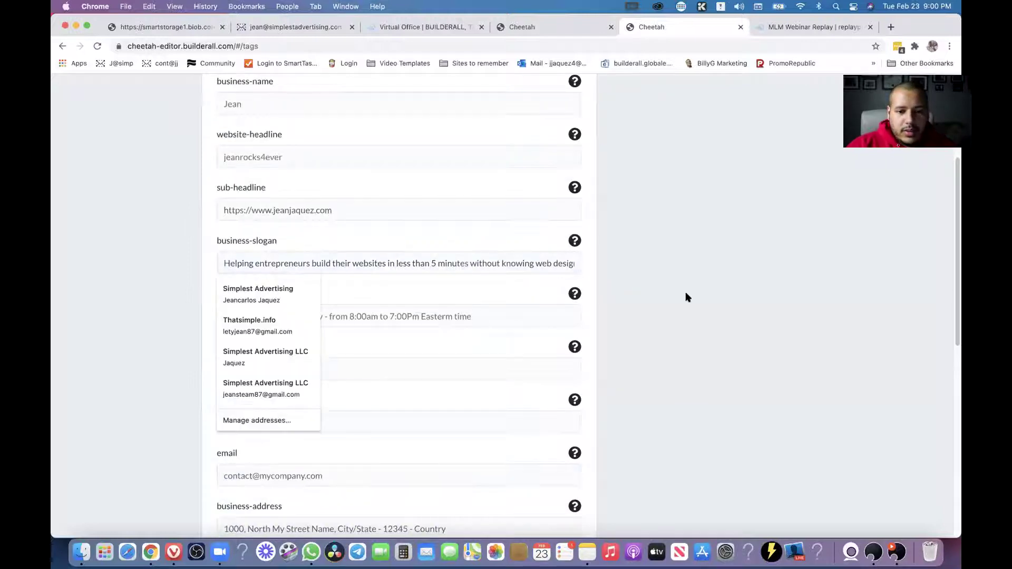
left_click(370, 281)
scroll(717, 285, "down", 4)
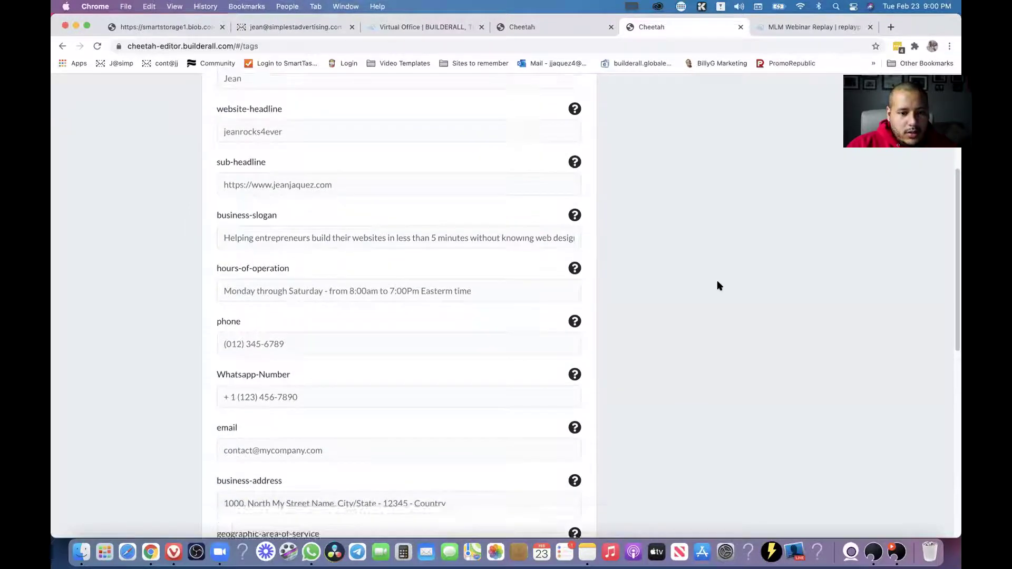
scroll(418, 289, "down", 5)
scroll(418, 289, "up", 15)
scroll(418, 289, "down", 20)
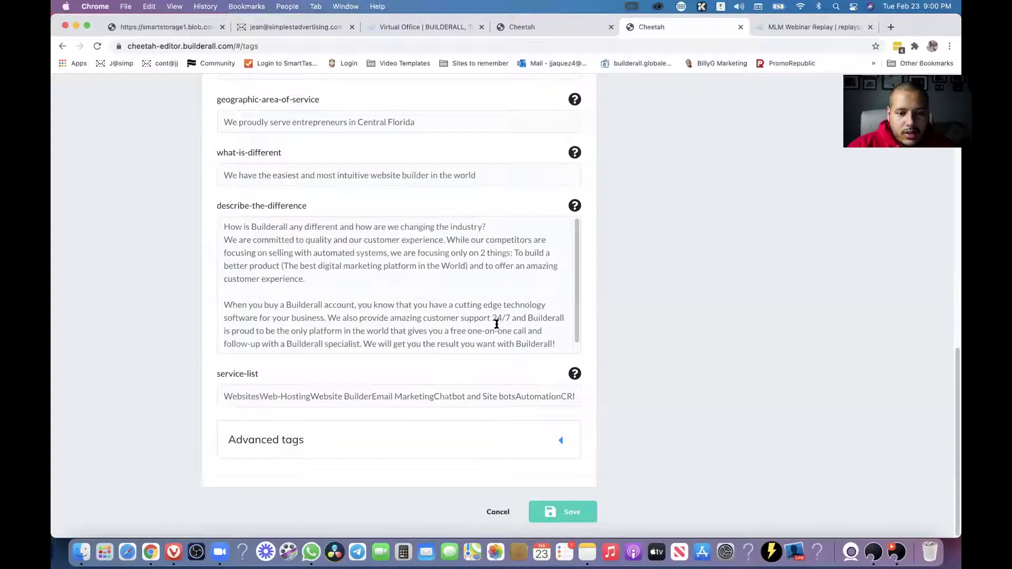
scroll(497, 324, "up", 15)
left_click(690, 136)
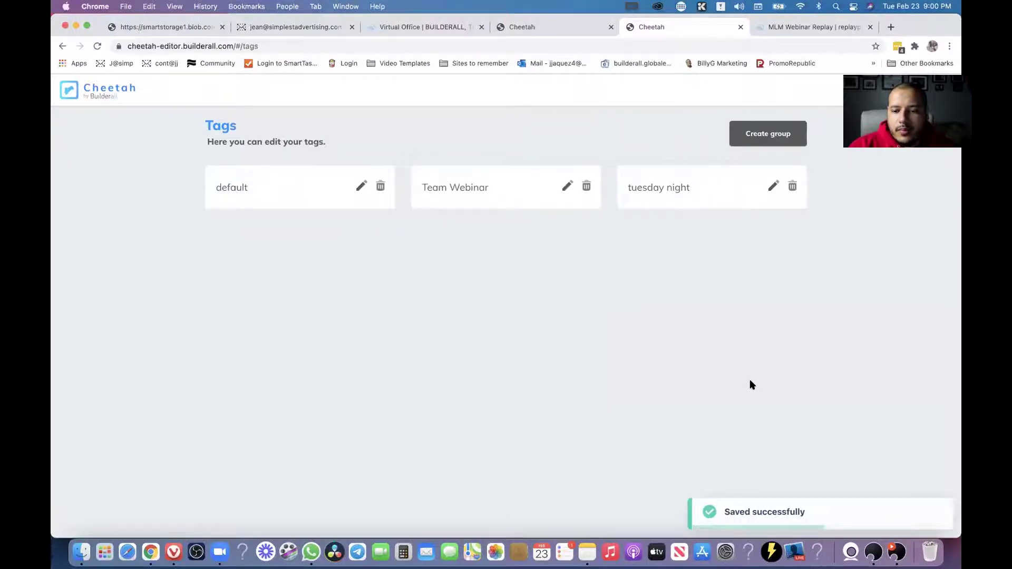
Open the second mirror's live page and reload it repeatedly to check for the new values.
left_click(105, 96)
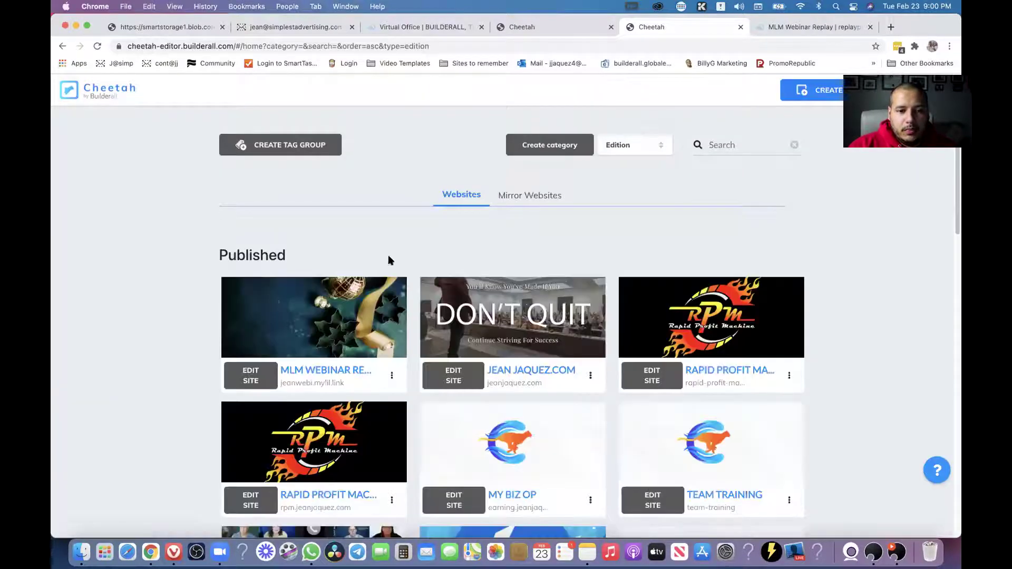
left_click(528, 199)
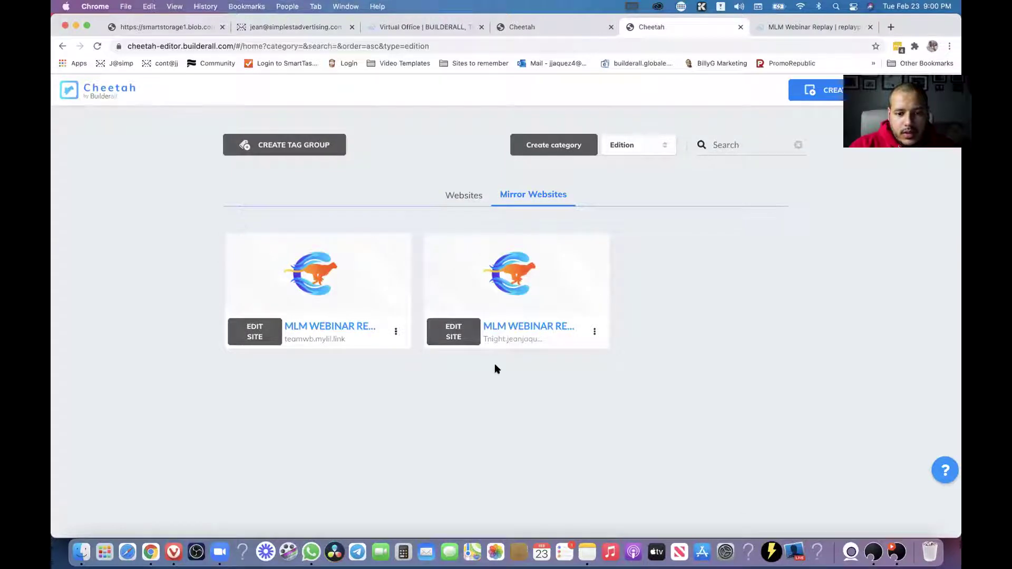
left_click(527, 327)
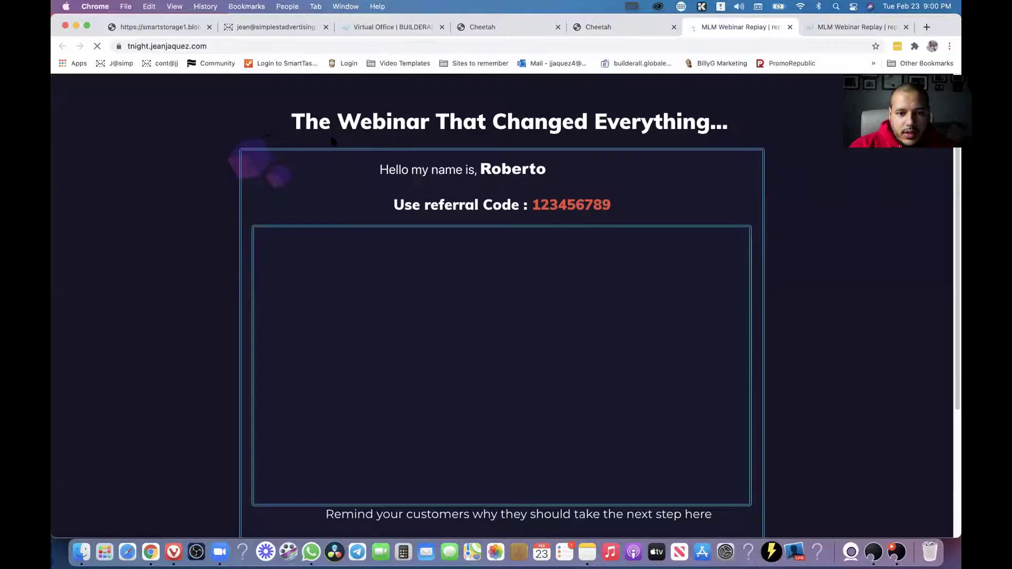
left_click(97, 47)
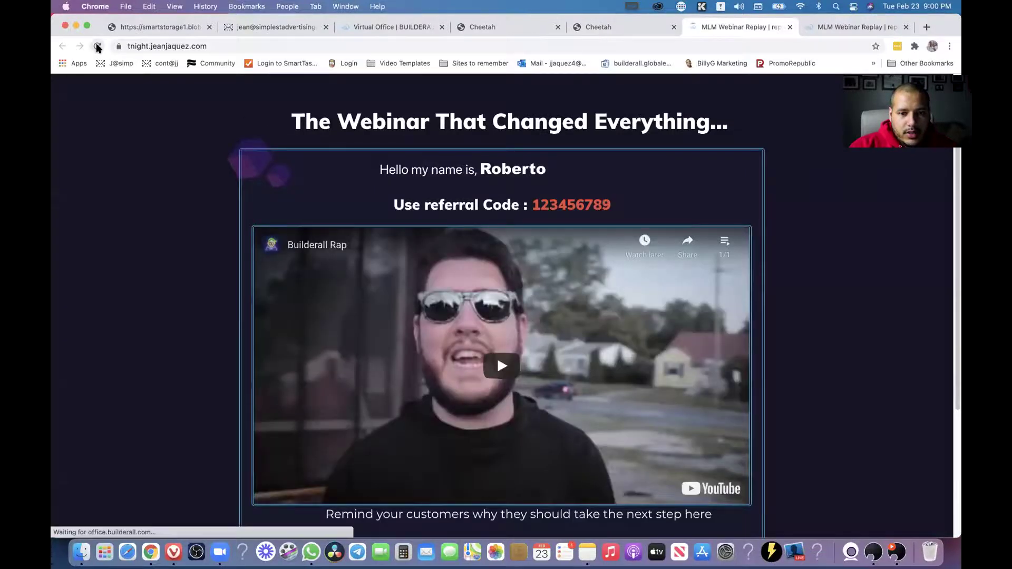
left_click(97, 46)
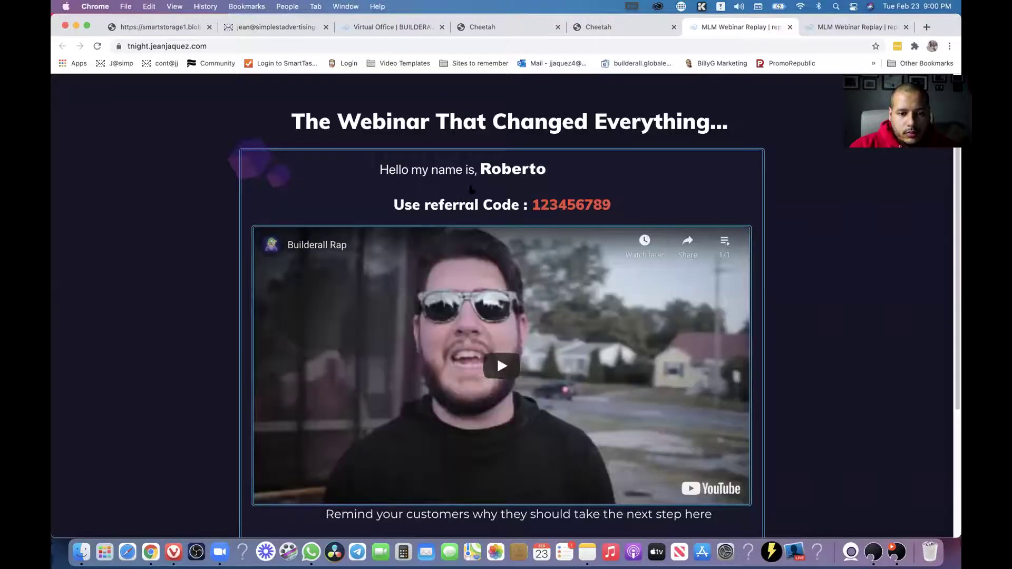
left_click(98, 46)
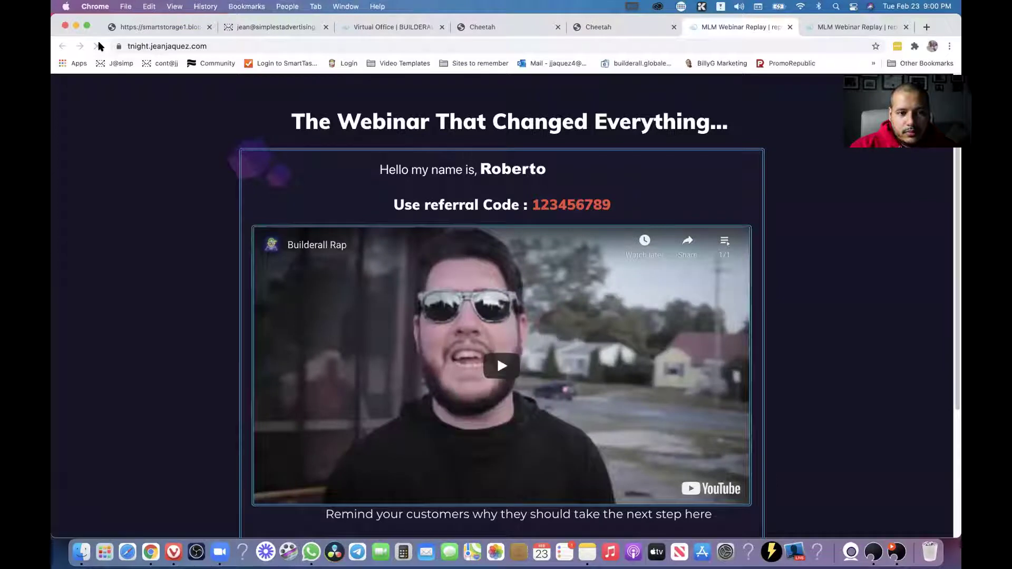
left_click(97, 47)
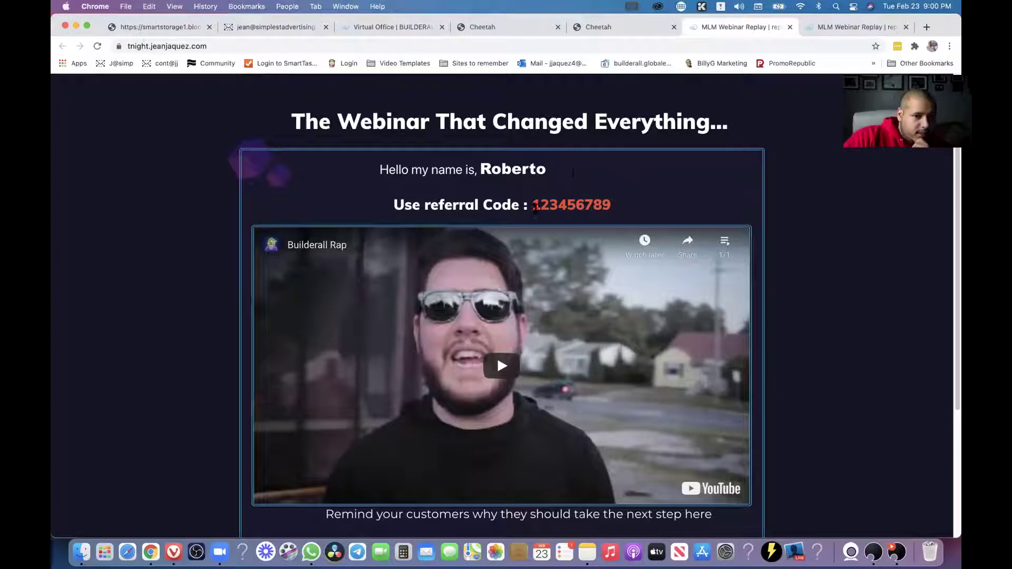
left_click(96, 47)
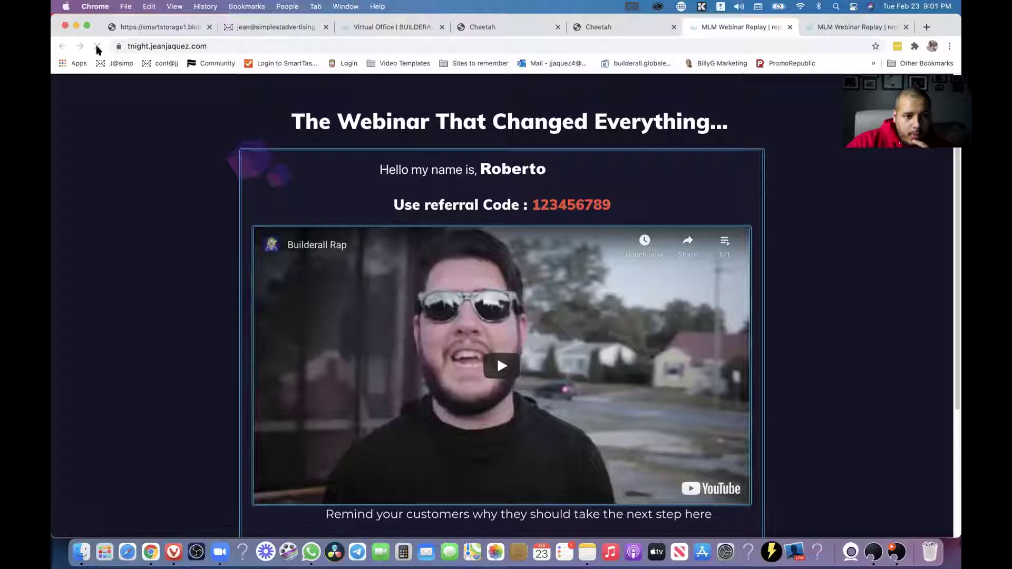
left_click(98, 47)
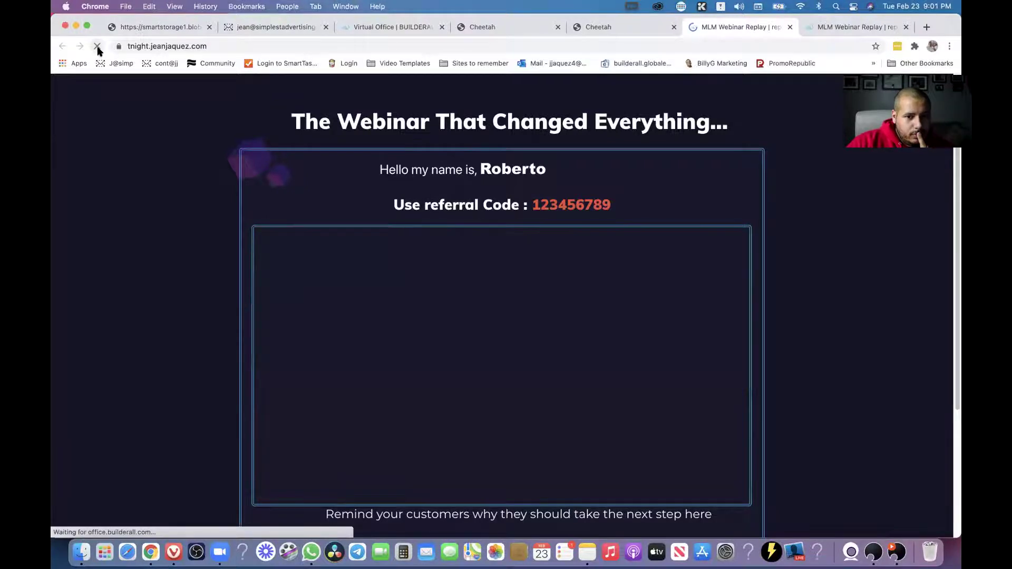
Reopen the second mirror's live page, check the greeting name, and reload again.
left_click(634, 30)
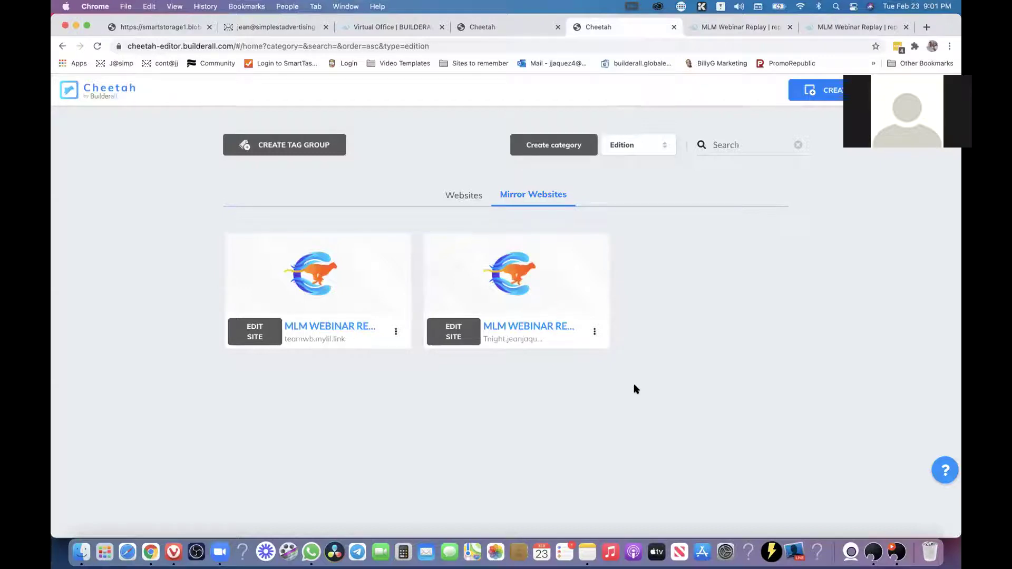
left_click(531, 326)
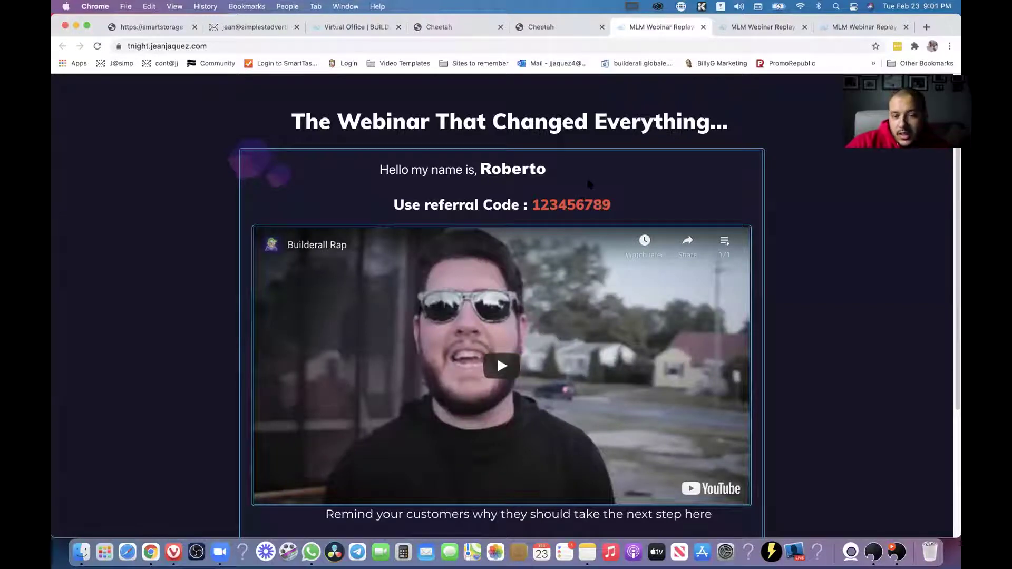
left_click_drag(548, 170, 463, 170)
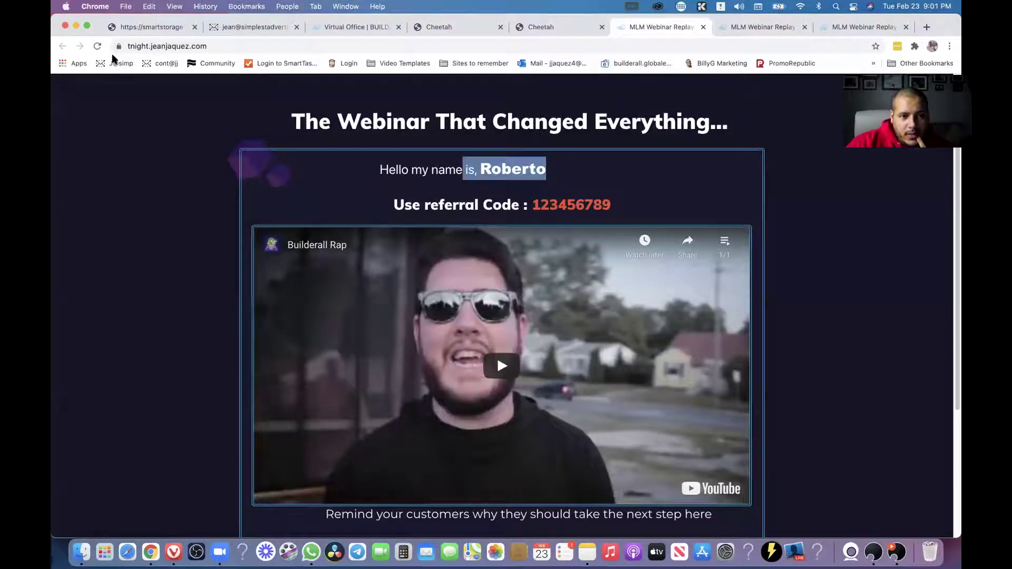
left_click(99, 49)
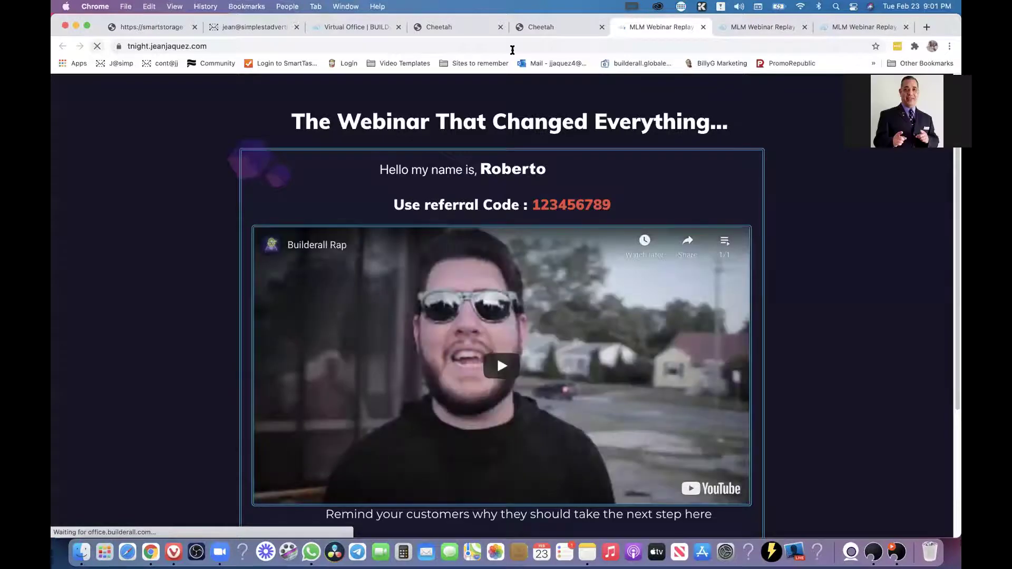
left_click(540, 32)
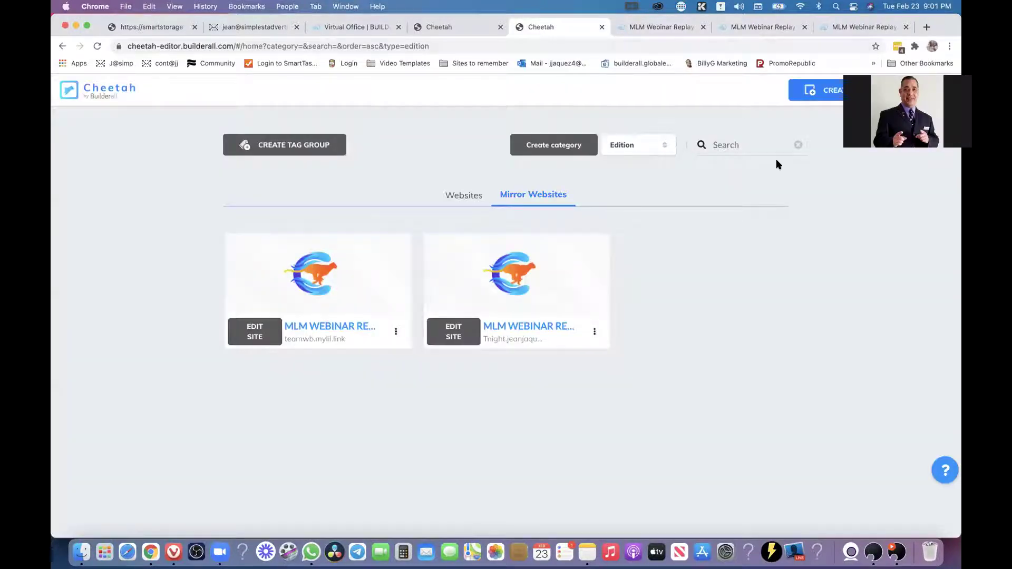
left_click(645, 27)
Copy the live page's web address and open the second mirror card's options menu.
left_click(308, 46)
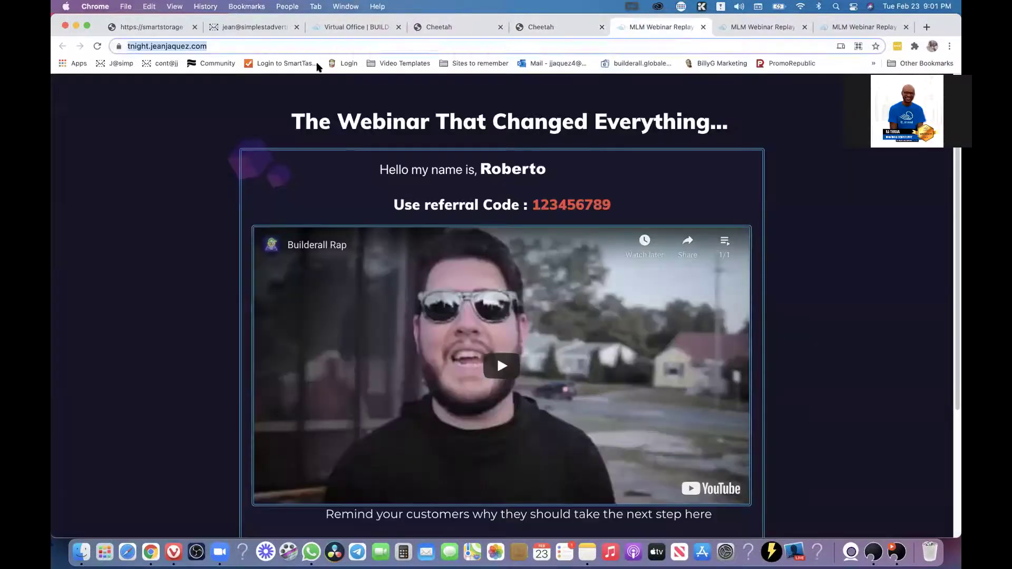
right_click(311, 46)
left_click(340, 139)
left_click(562, 31)
left_click(595, 331)
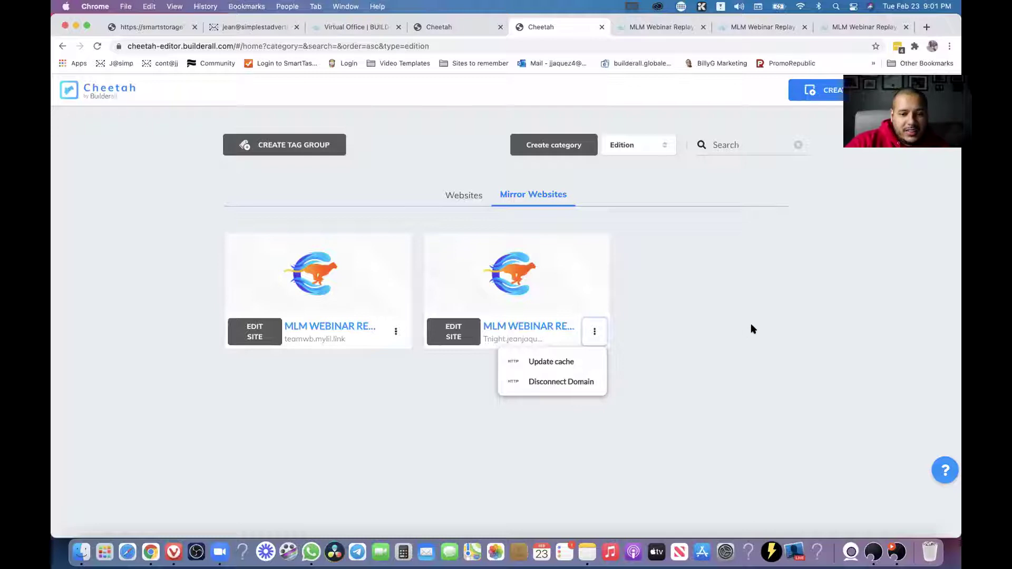
Update the second mirror's cache, then reload the tnight page to confirm the new name and code.
left_click(736, 336)
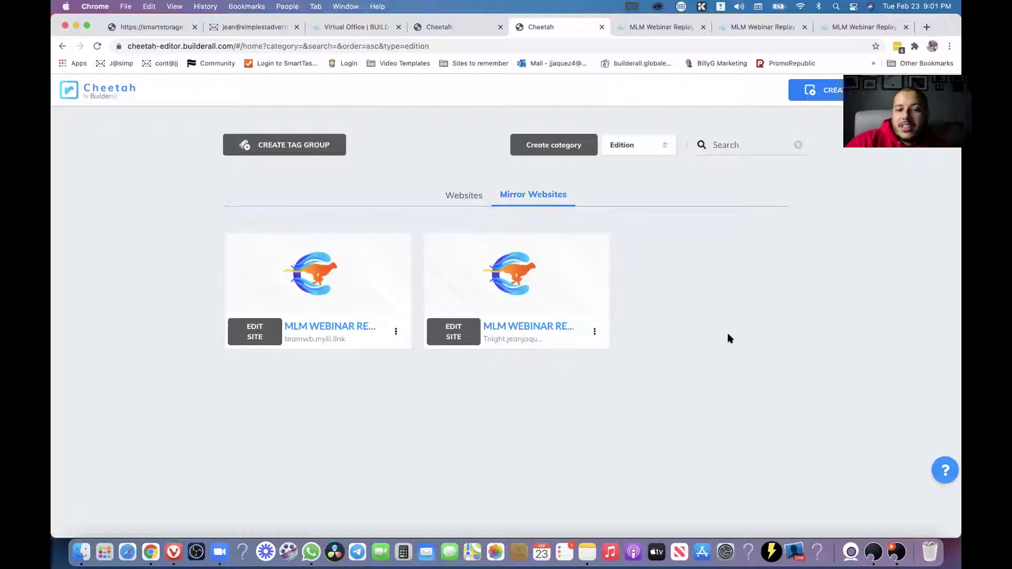
left_click(595, 332)
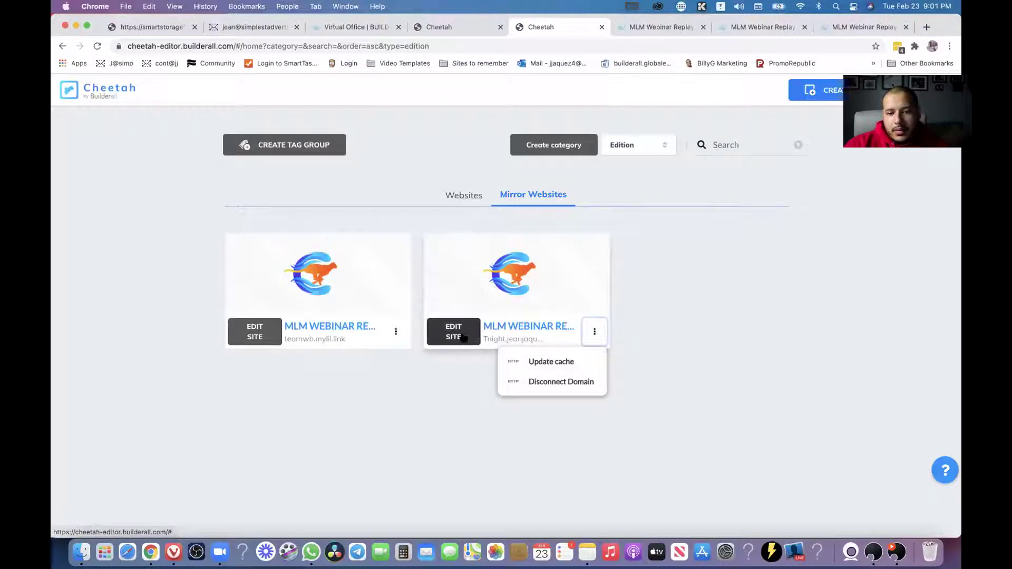
left_click(563, 363)
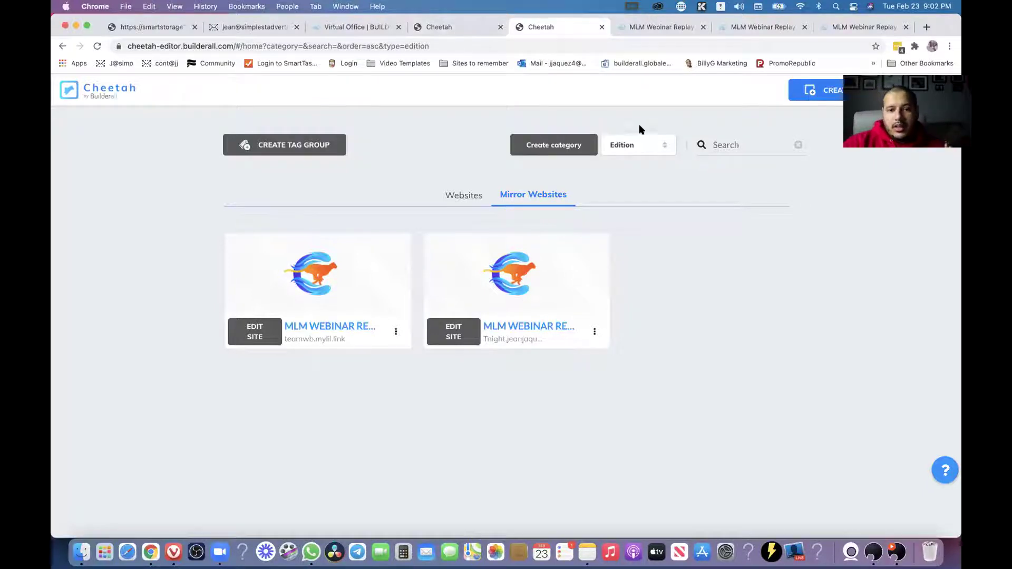
left_click(663, 26)
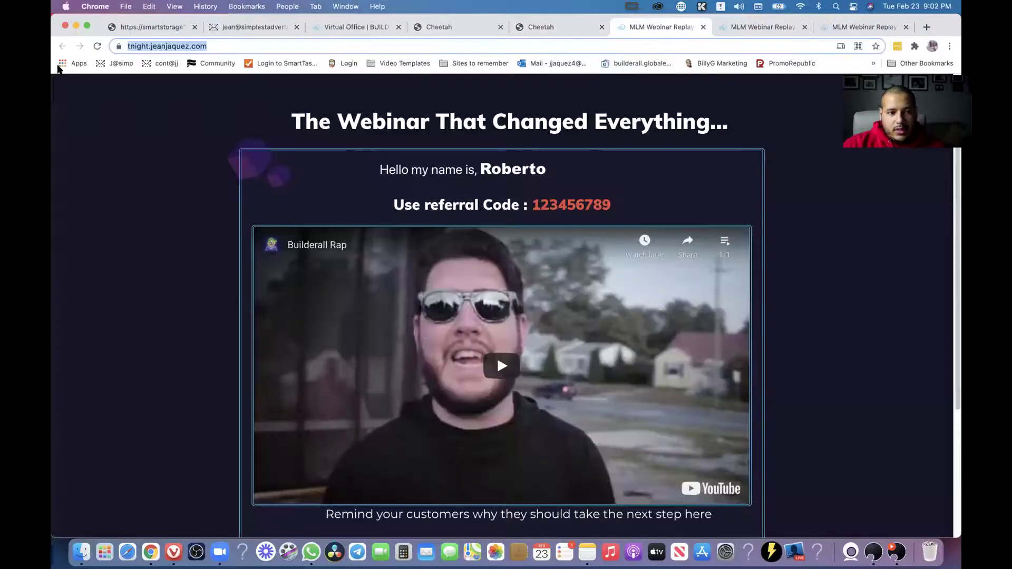
left_click(98, 46)
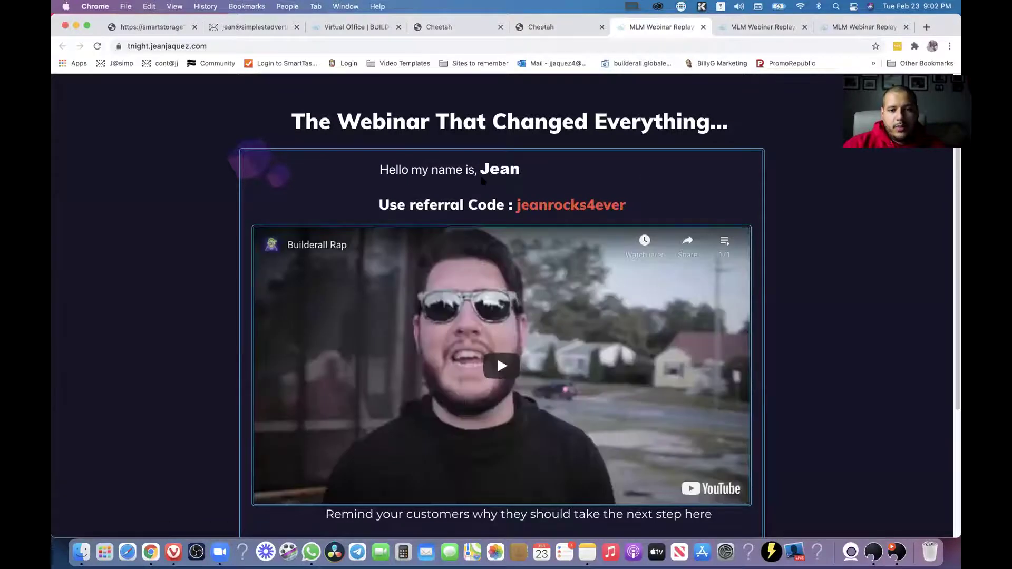
left_click_drag(519, 170, 640, 181)
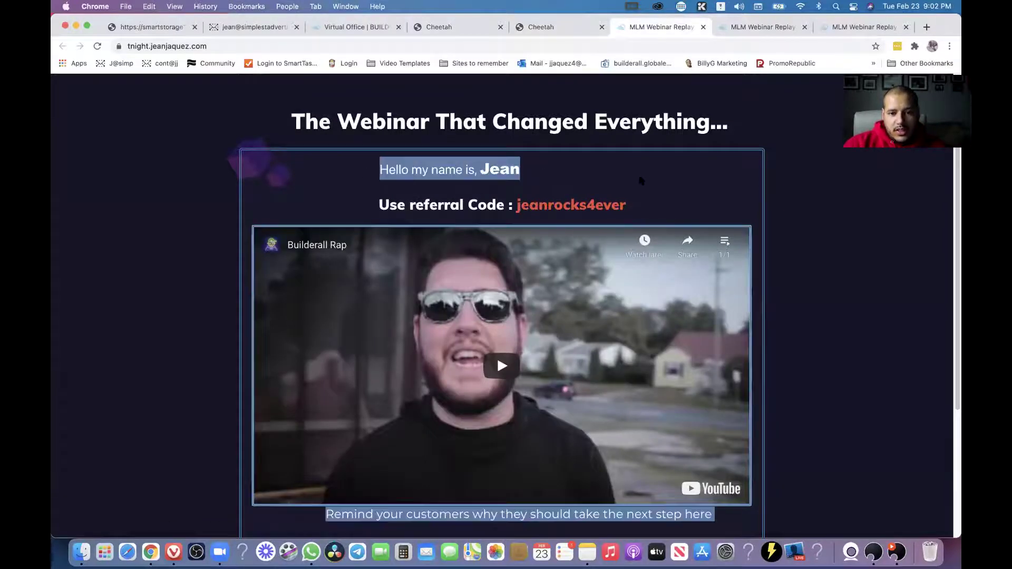
left_click(653, 174)
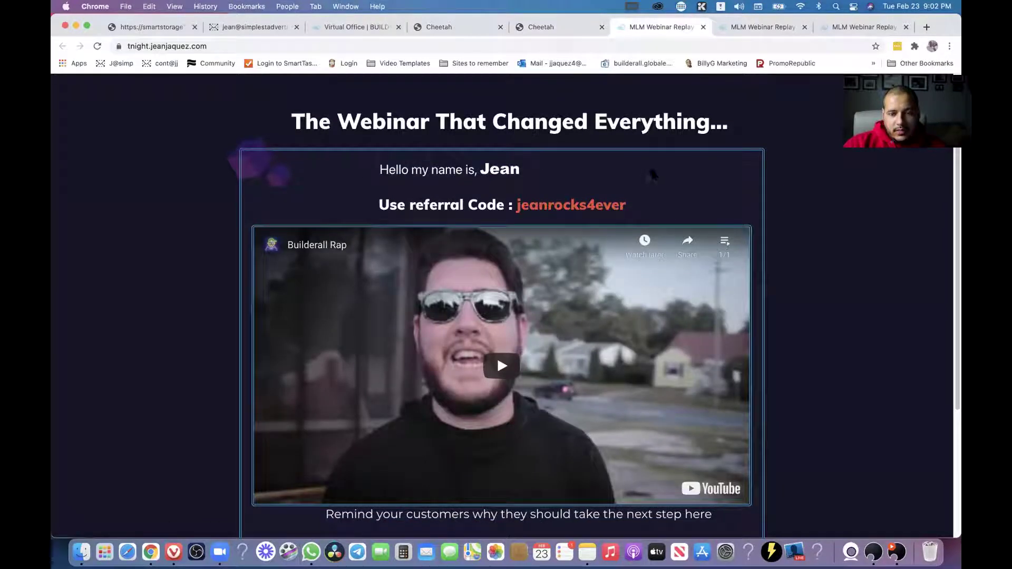
left_click(460, 33)
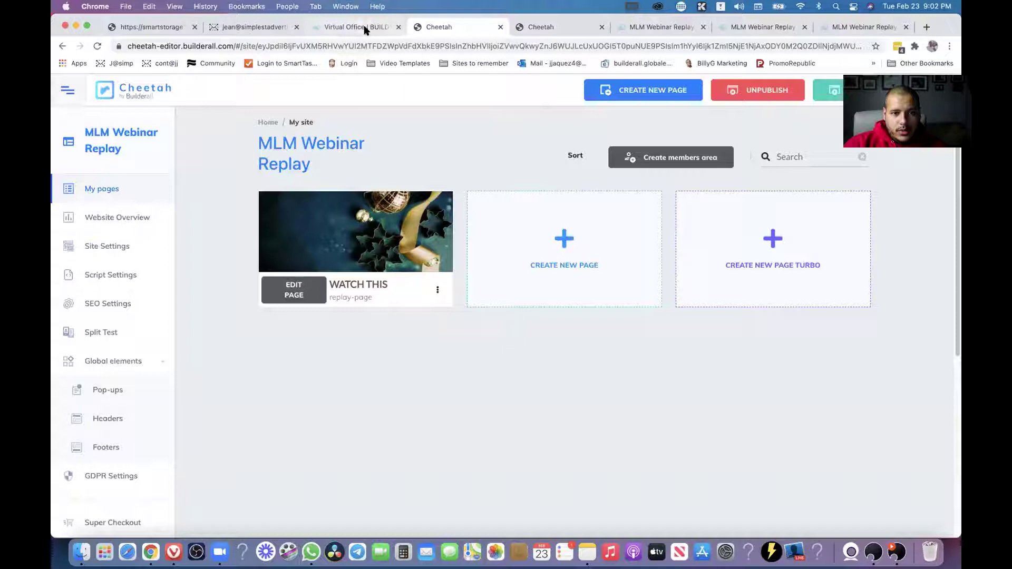
From the sites overview, open MLM Webinar Replay's 'Watch This' page in the editor.
left_click(147, 95)
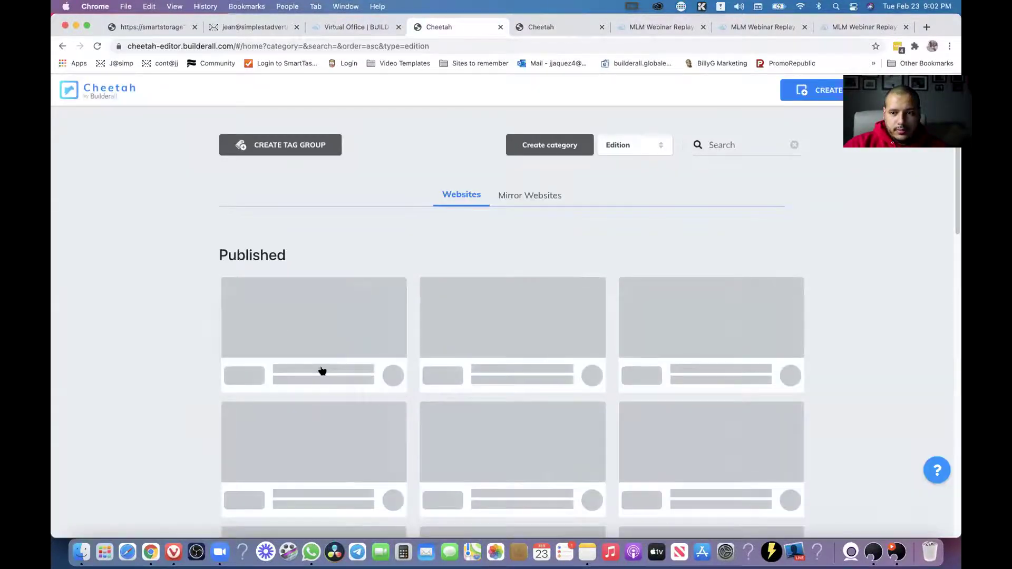
left_click(251, 376)
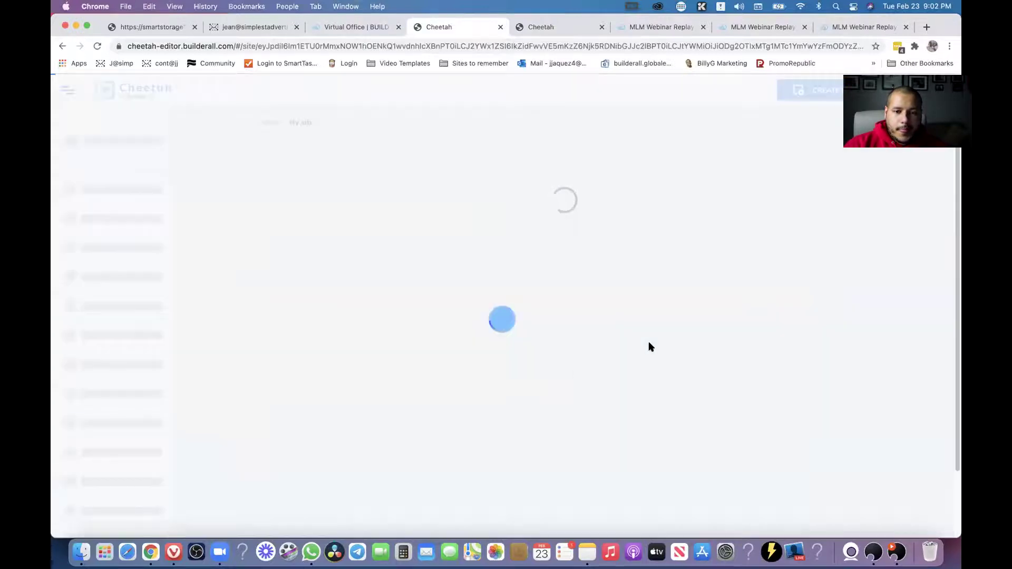
left_click(296, 293)
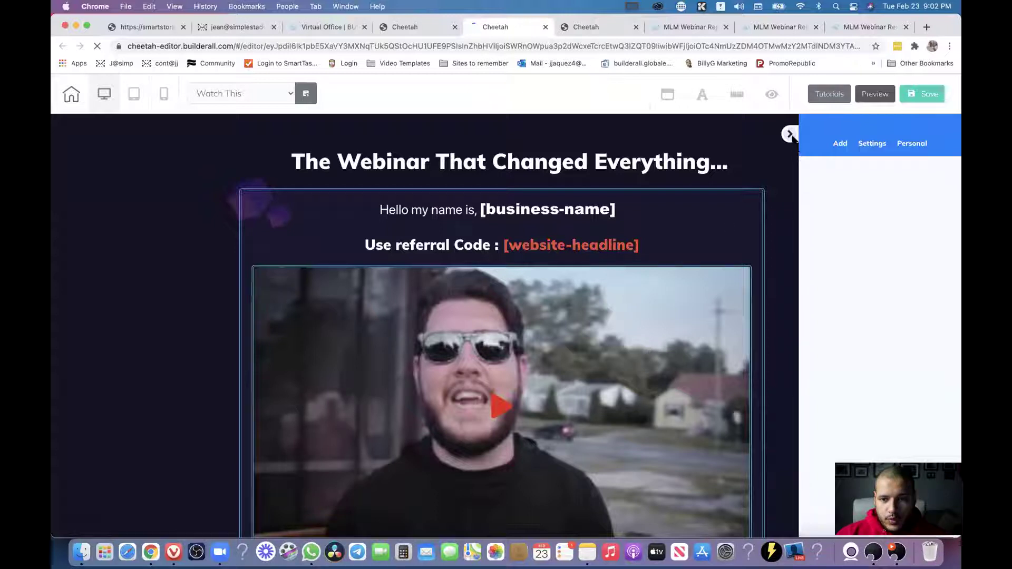
Add a white Box element, move it beside the headline and shrink it.
left_click(839, 143)
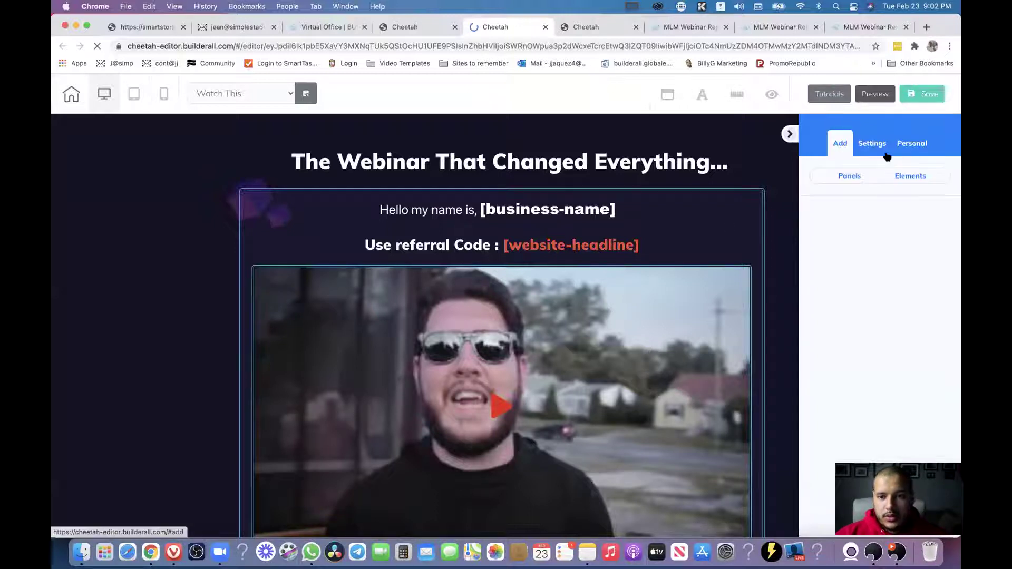
left_click(914, 179)
scroll(894, 259, "down", 5)
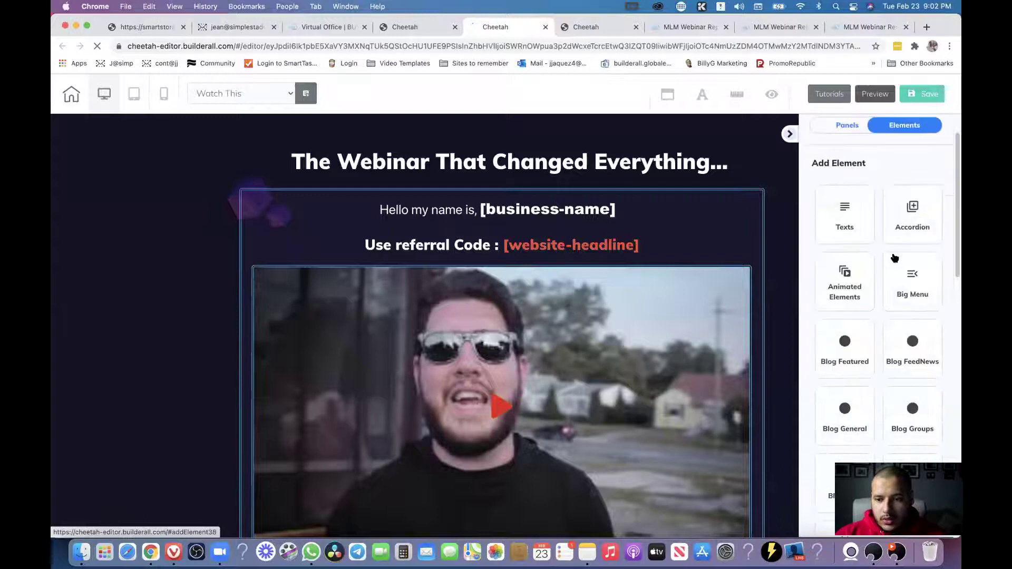
scroll(896, 268, "down", 1)
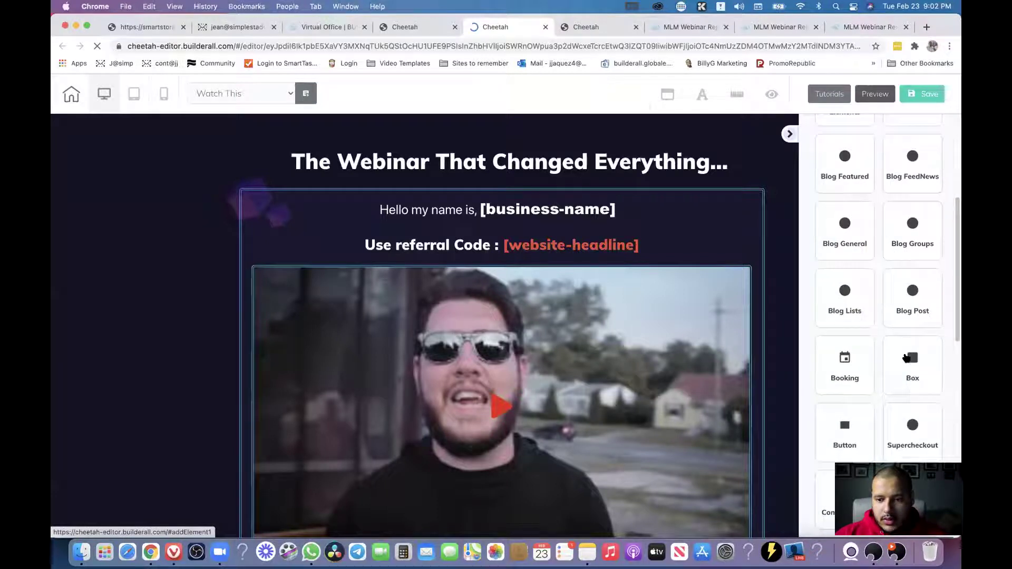
left_click(917, 364)
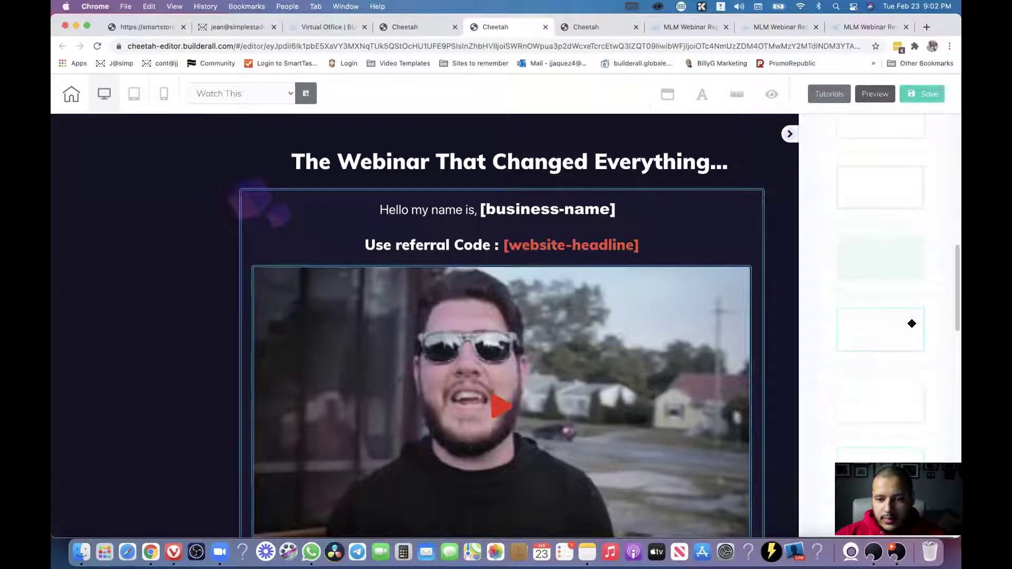
left_click_drag(883, 291, 226, 204)
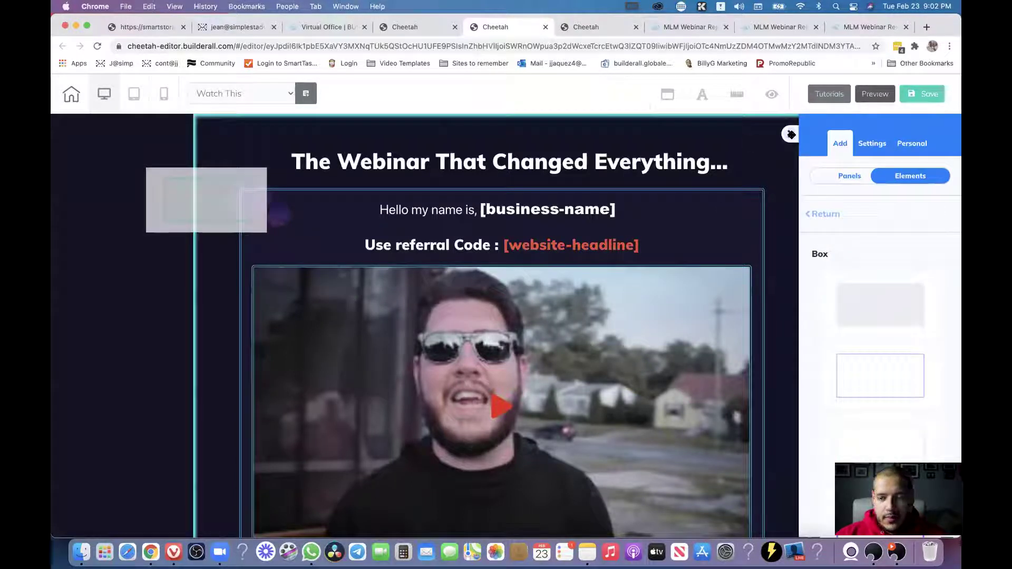
left_click(163, 188)
left_click_drag(159, 240, 646, 251)
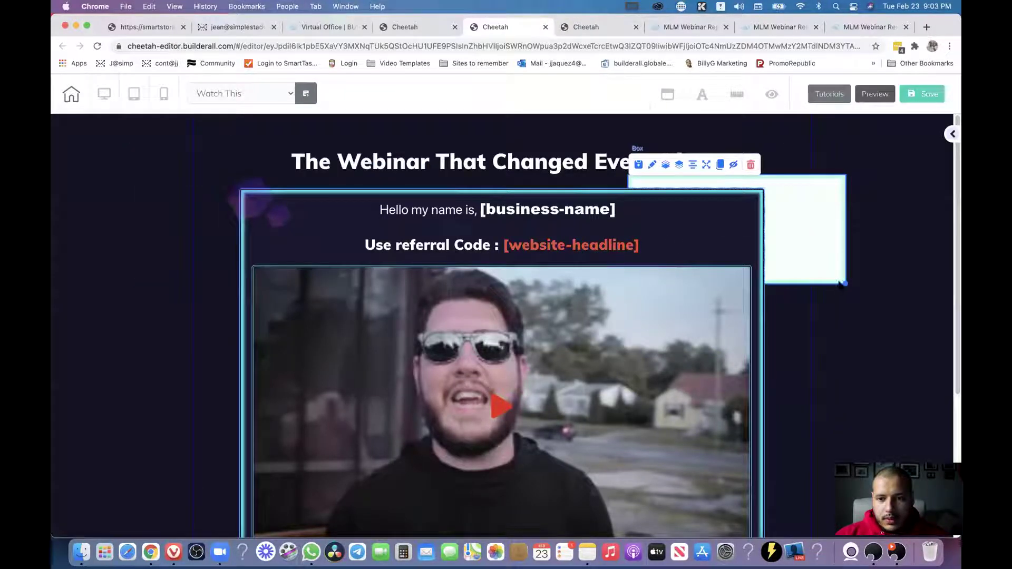
left_click(845, 285)
left_click_drag(845, 284, 799, 237)
scroll(801, 237, "down", 5)
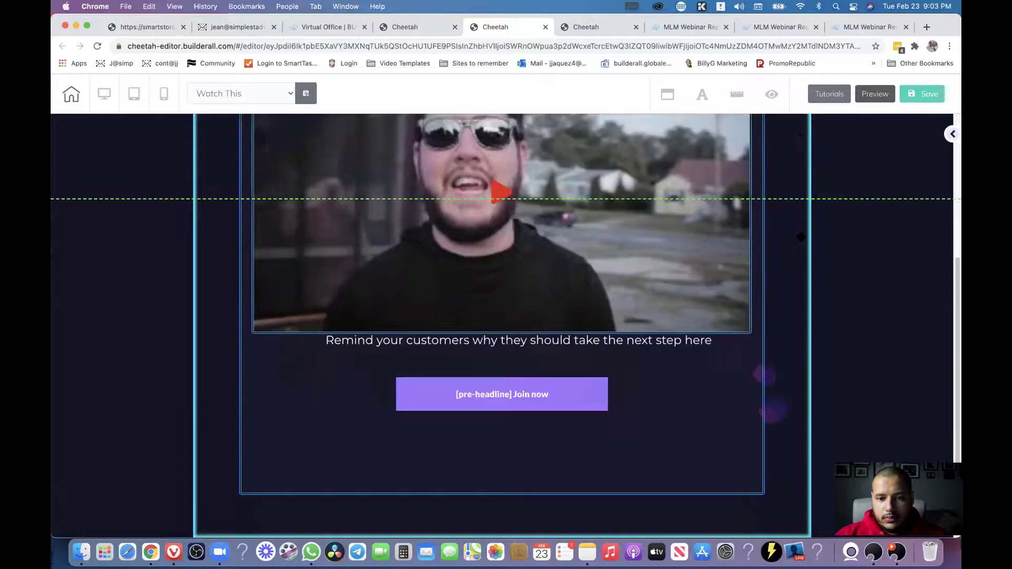
Move the Join now button up, push the video down, and center the button, caption and video.
left_click(533, 396)
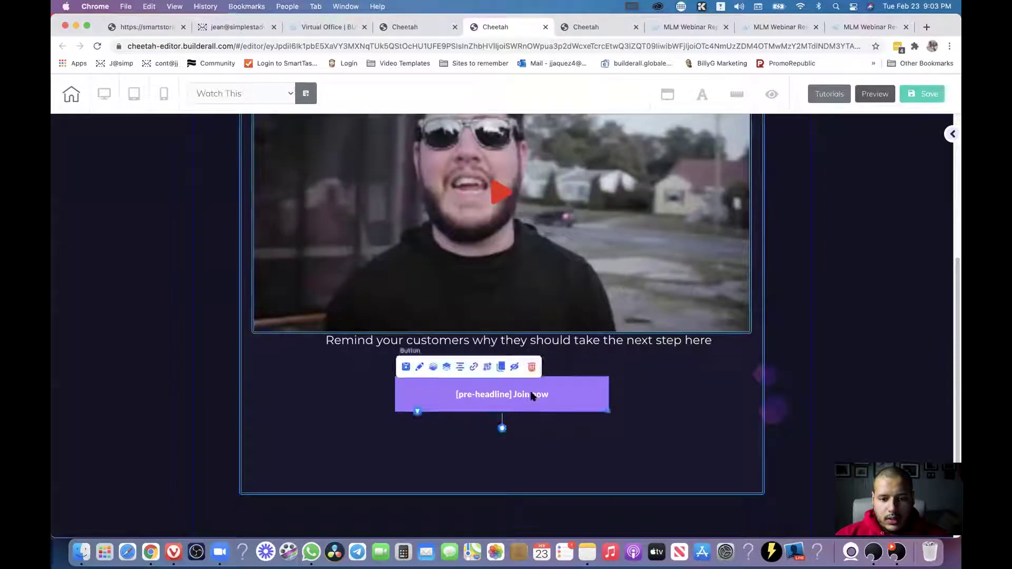
left_click_drag(547, 389, 365, 230)
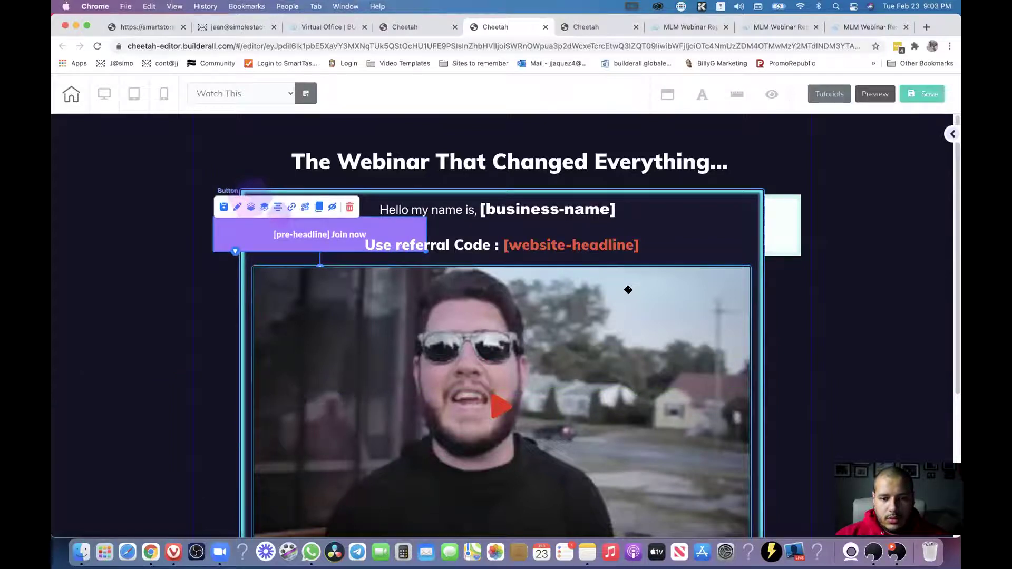
left_click_drag(628, 339, 575, 449)
left_click(400, 447)
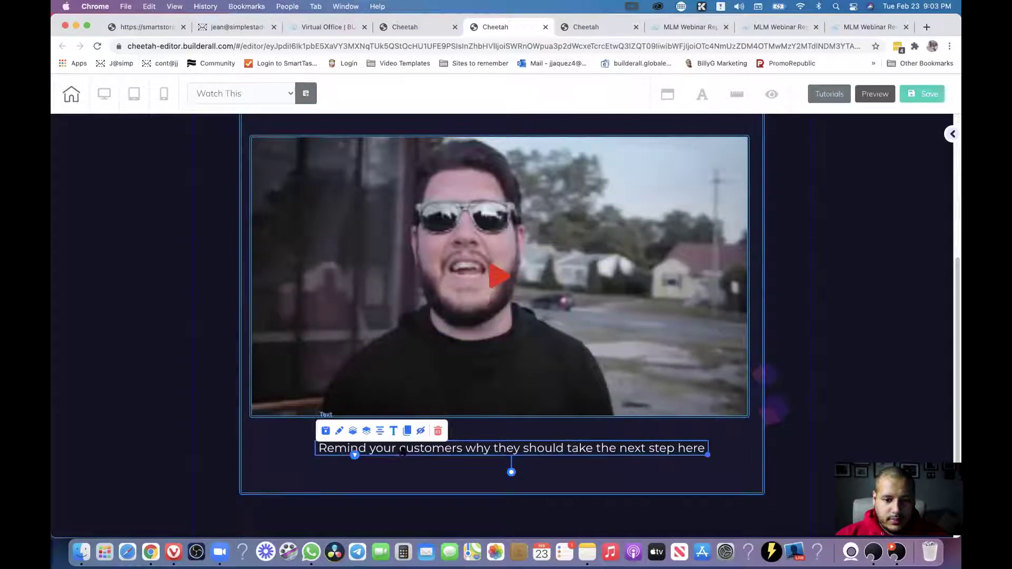
left_click(370, 431)
left_click(519, 253)
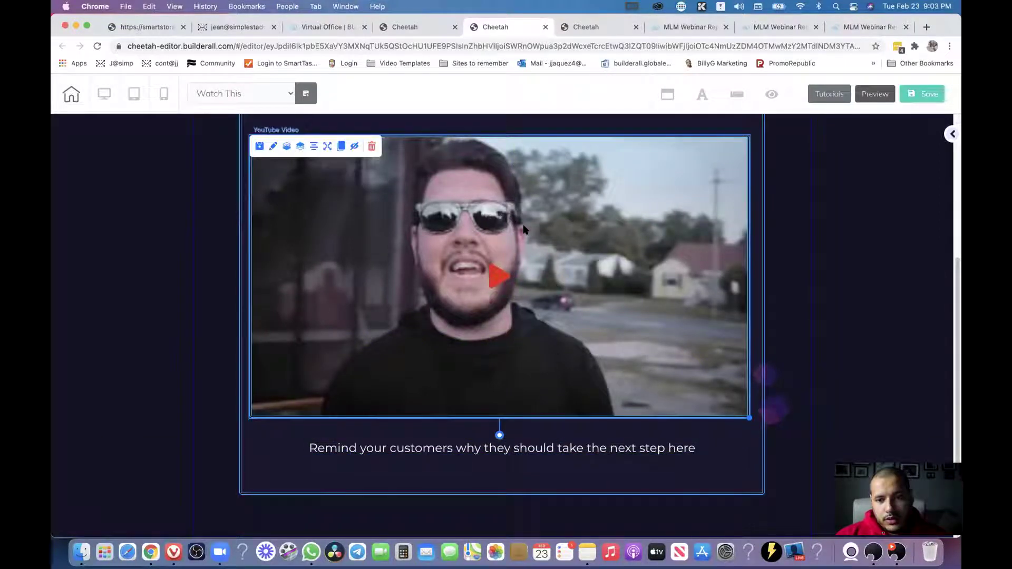
left_click(314, 146)
scroll(590, 269, "up", 4)
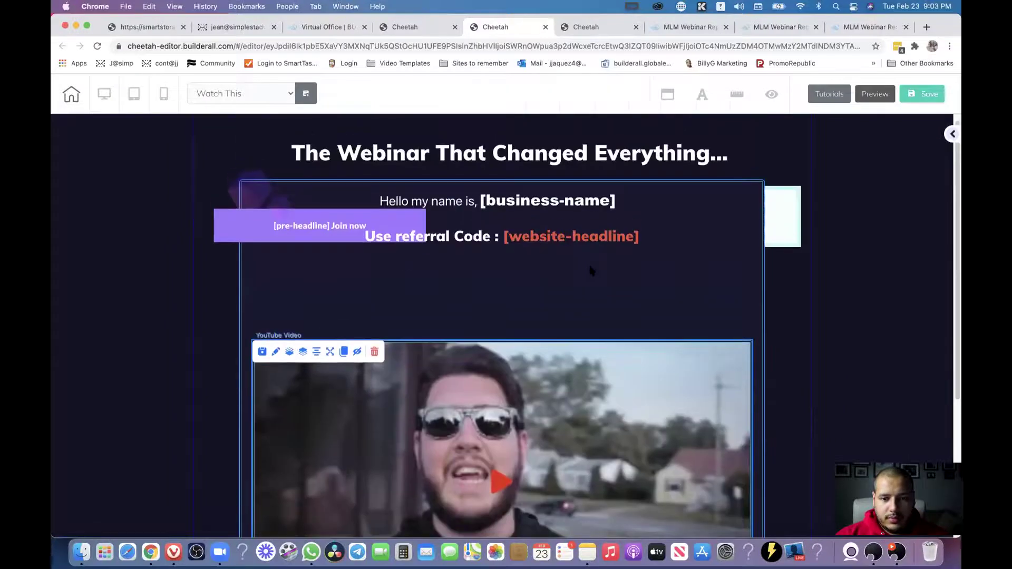
left_click_drag(324, 227, 514, 298)
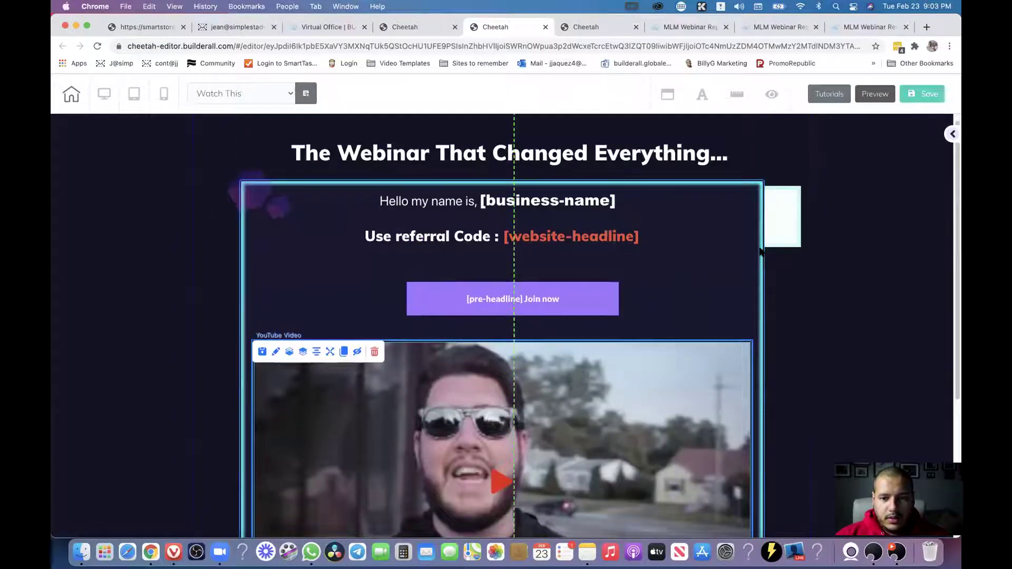
left_click(778, 224)
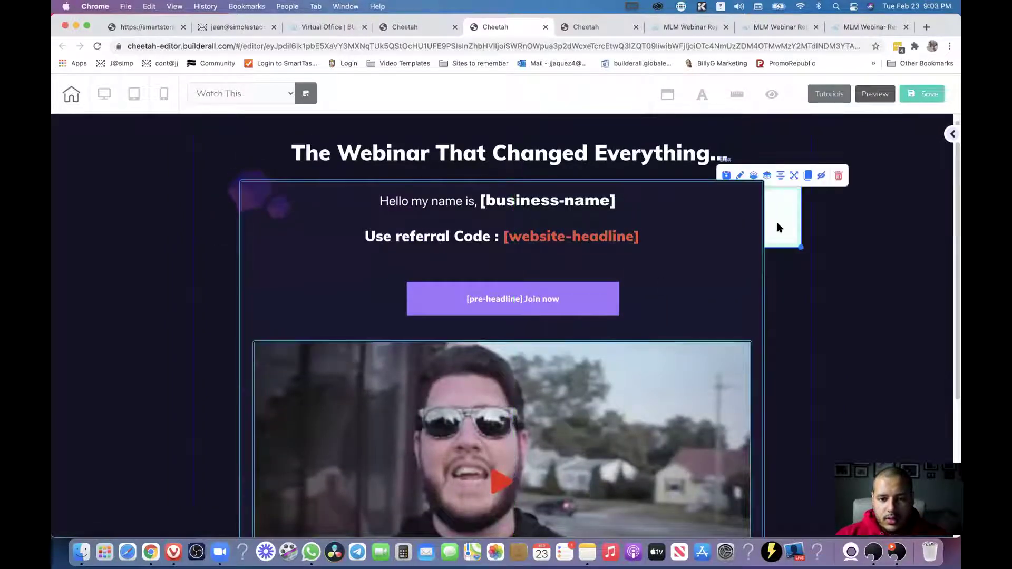
left_click_drag(777, 223, 752, 236)
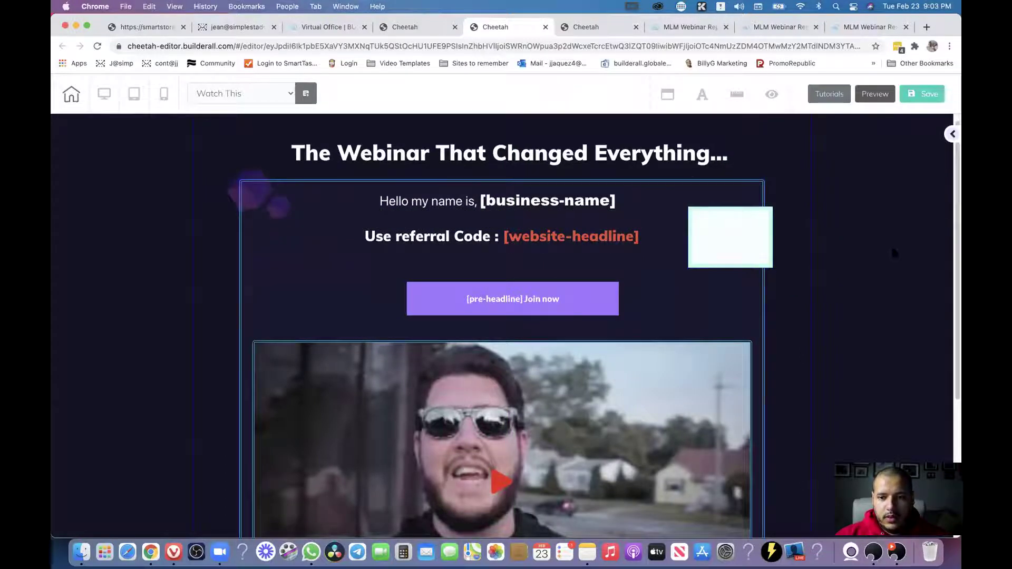
Save and publish the Watch This page, then return to the MLM Webinar Replay dashboard.
left_click(913, 96)
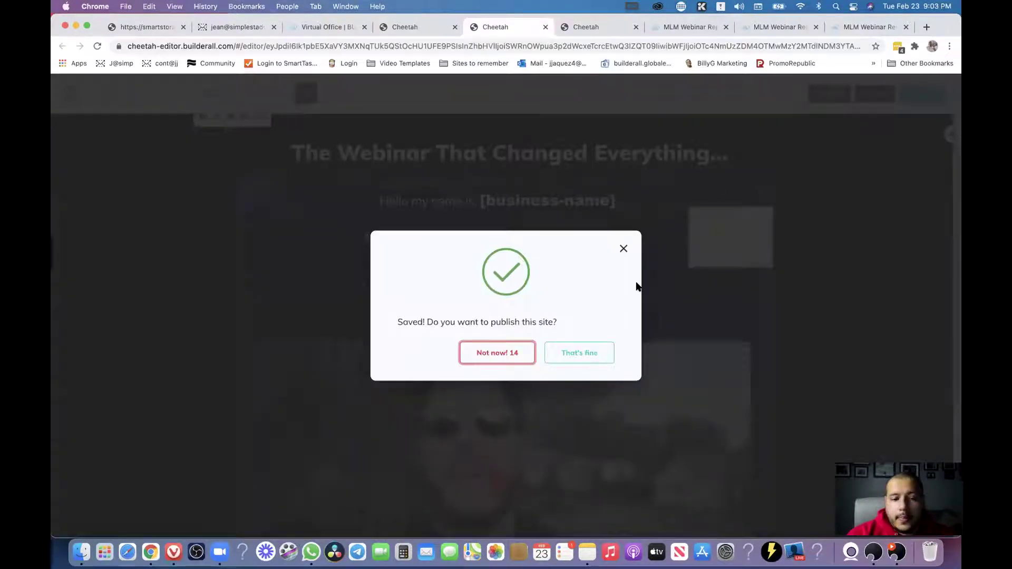
left_click(581, 353)
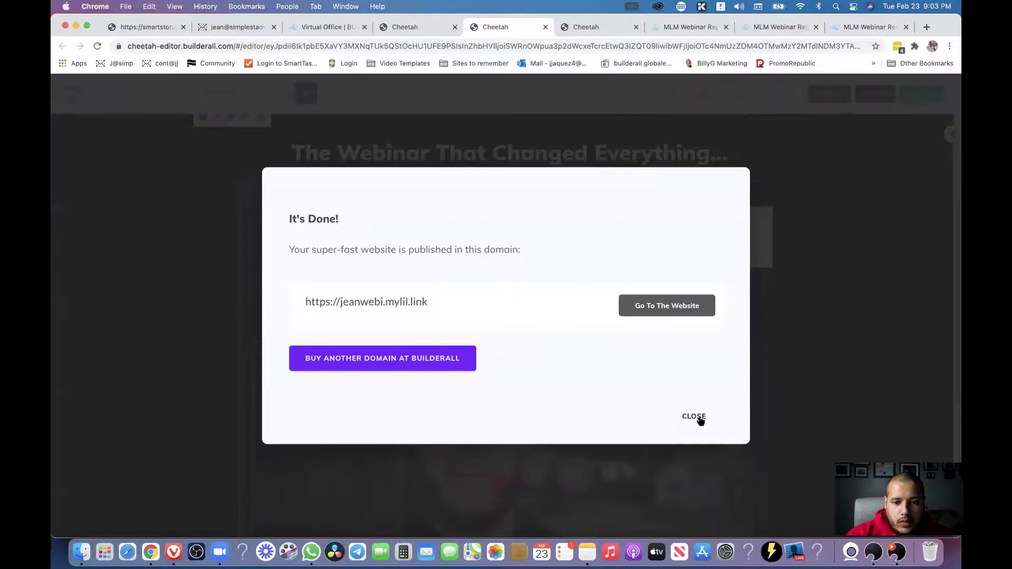
left_click(694, 416)
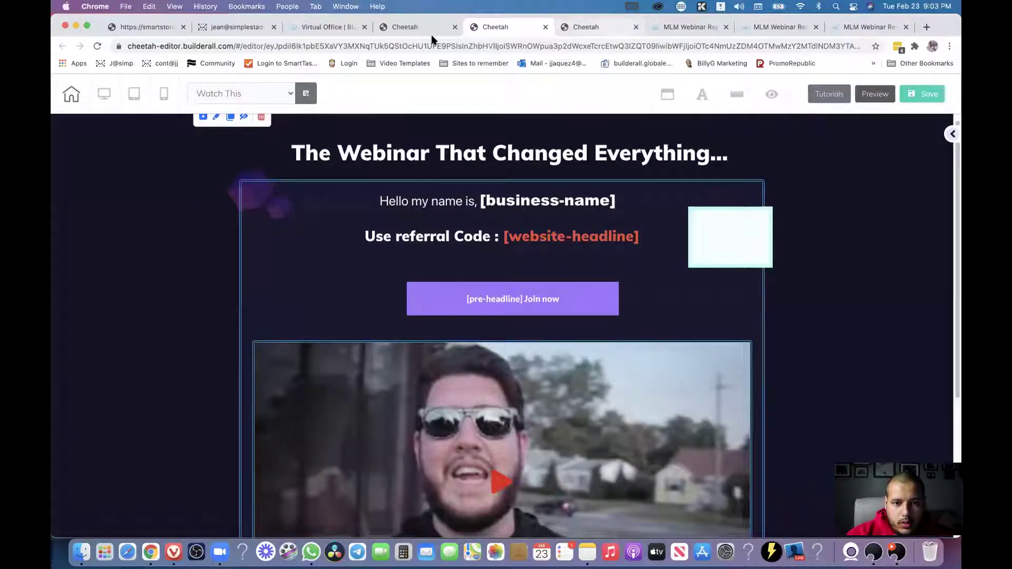
left_click(415, 27)
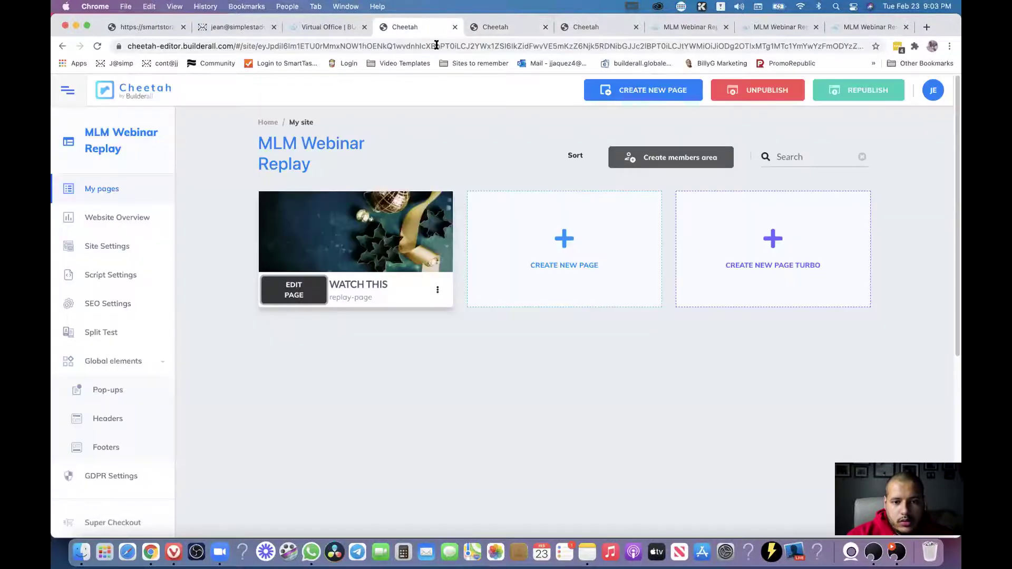
Republish the MLM Webinar Replay site and open the Watch This page live.
left_click(859, 93)
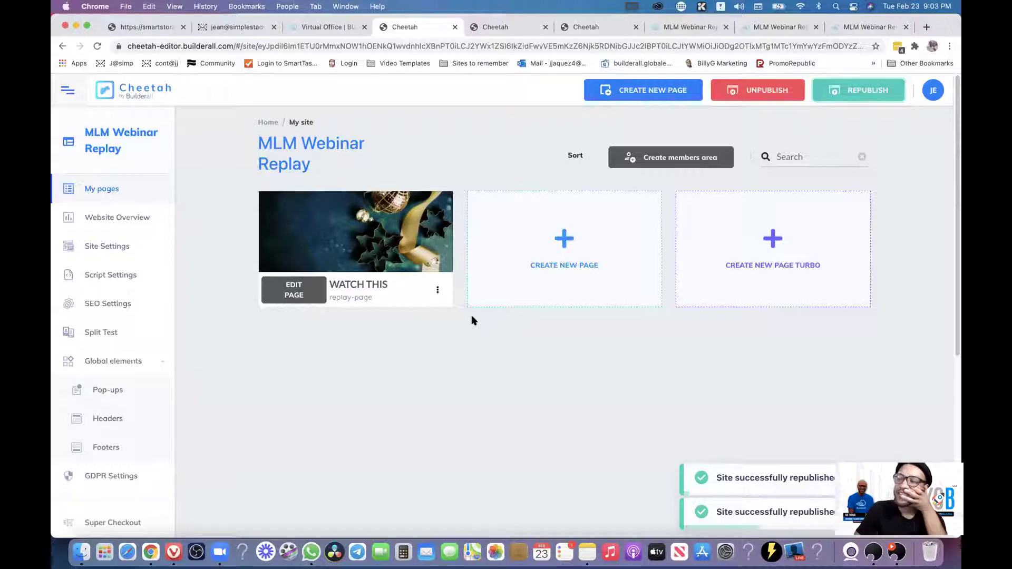
left_click(437, 292)
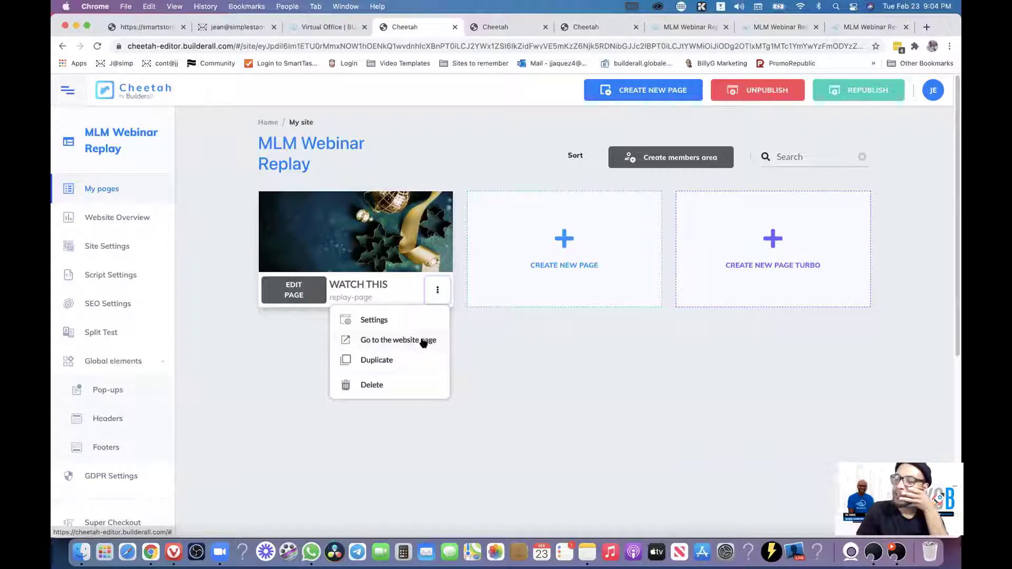
left_click(390, 341)
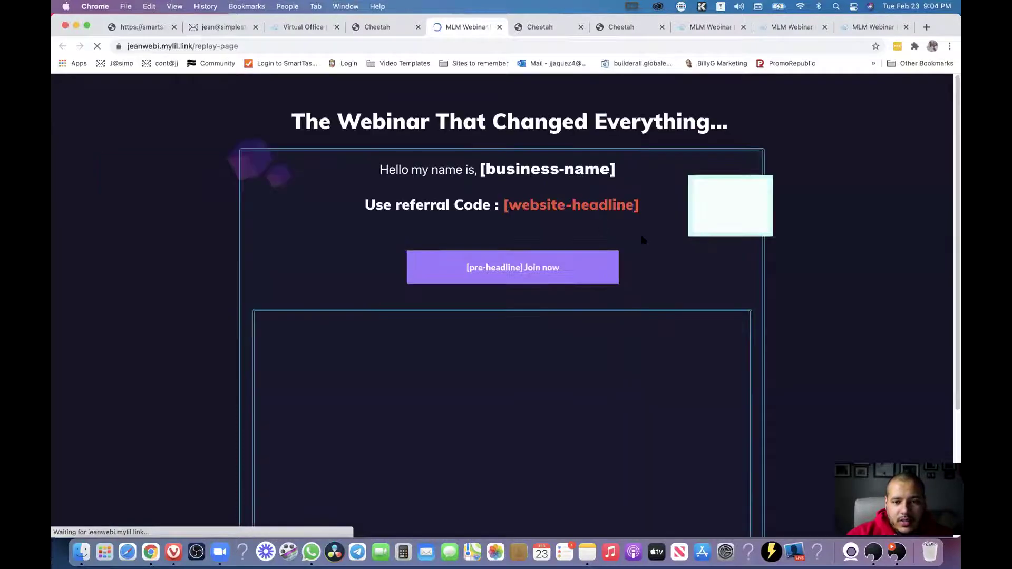
Inspect the name and referral code lines on the live replay page, then return to the editor.
left_click_drag(475, 170, 618, 170)
left_click(579, 170)
left_click_drag(640, 209, 482, 184)
left_click(494, 163)
left_click(630, 32)
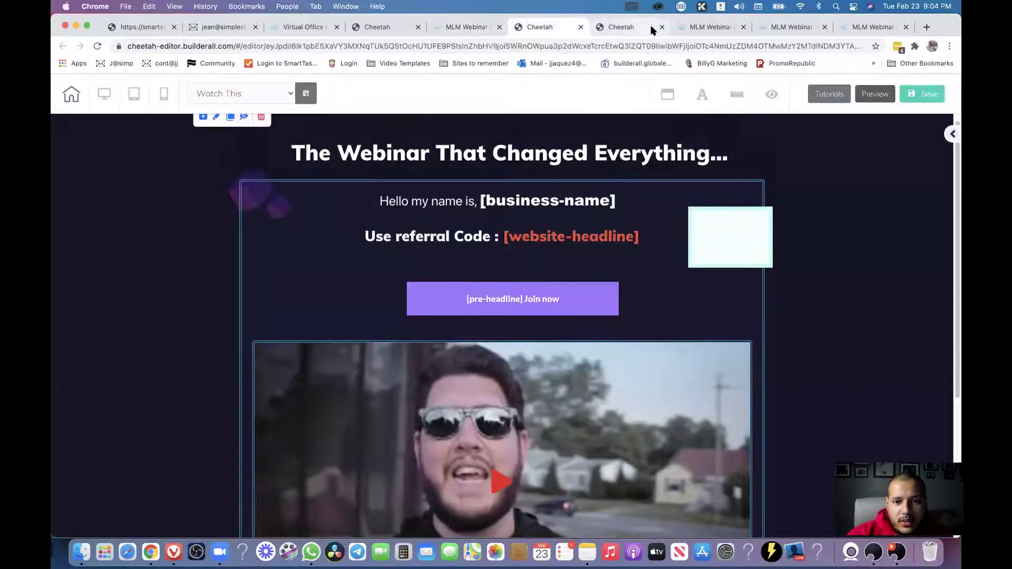
Reload the mirrored live replay page and scroll to check the new Join now button above the video.
left_click(711, 29)
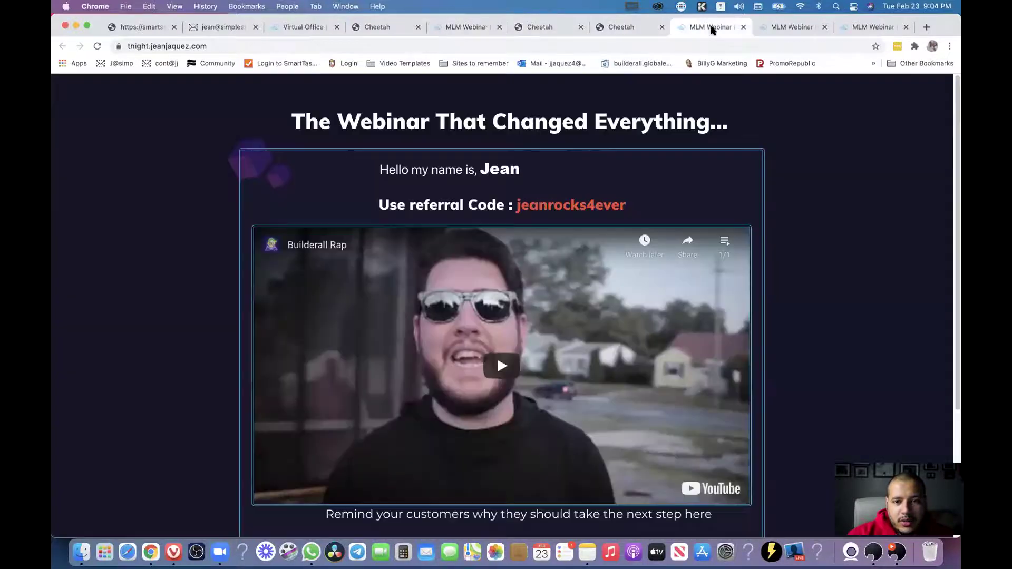
left_click(98, 46)
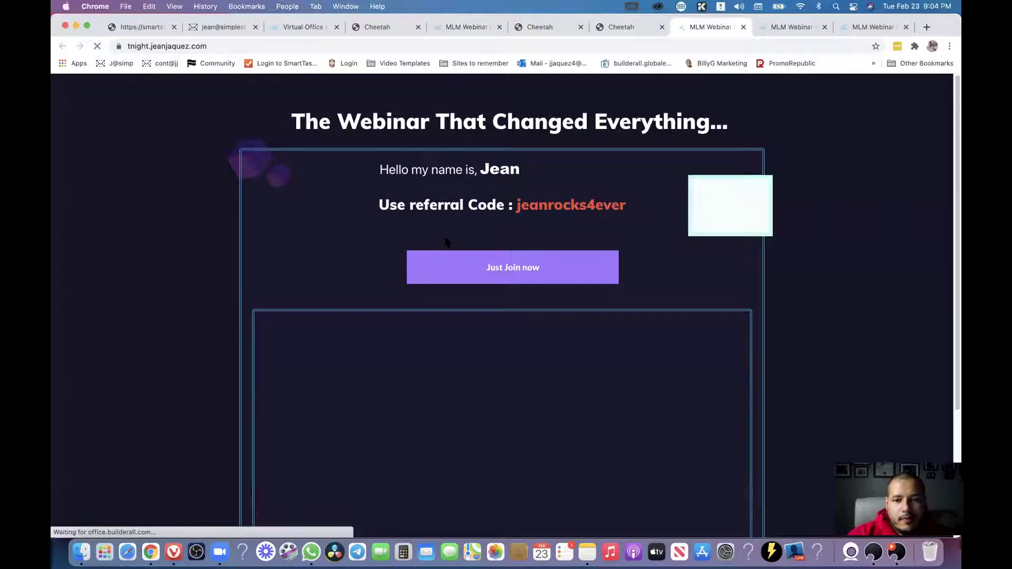
scroll(515, 211, "down", 4)
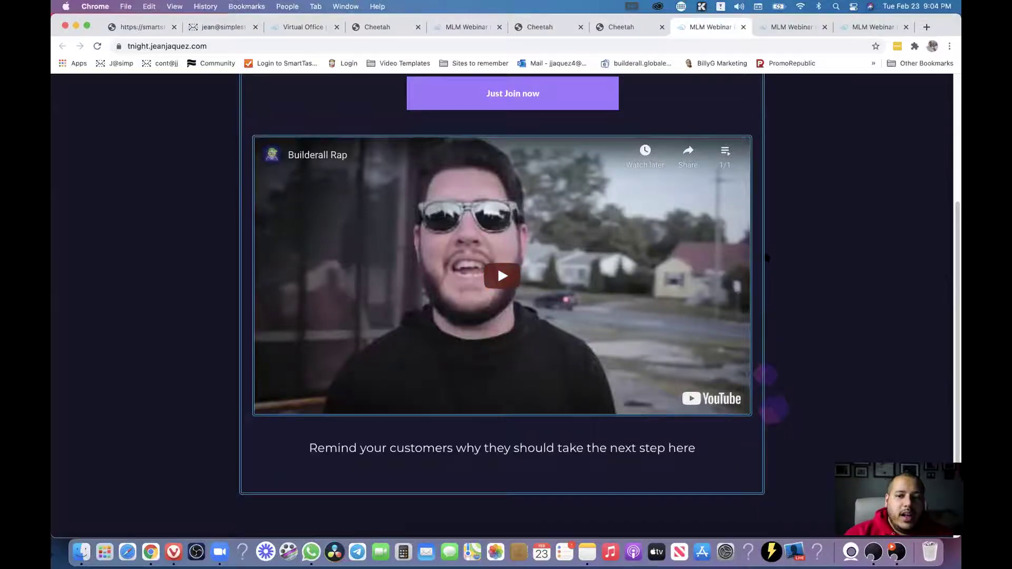
scroll(767, 257, "up", 4)
scroll(695, 304, "down", 4)
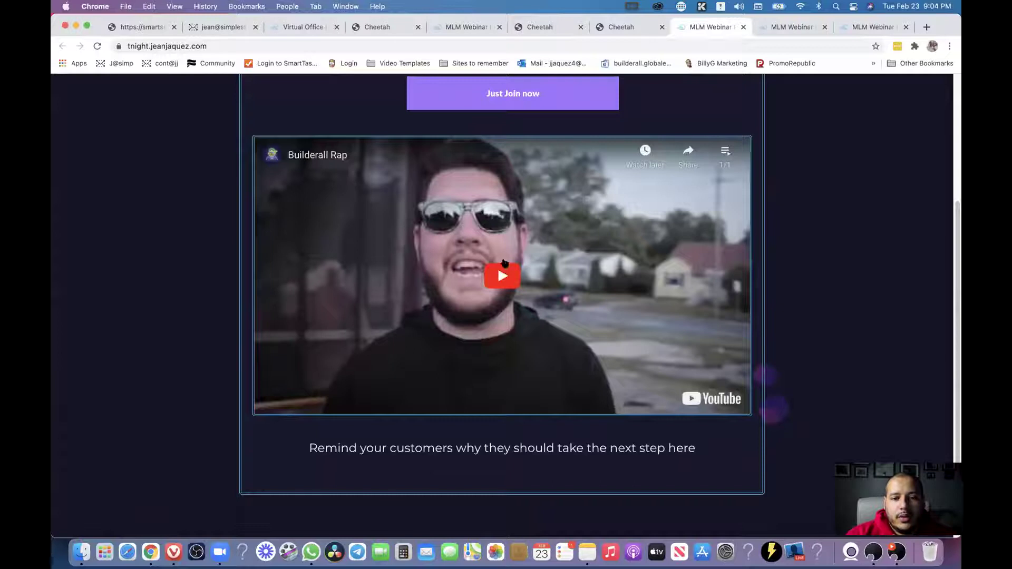
scroll(505, 263, "up", 4)
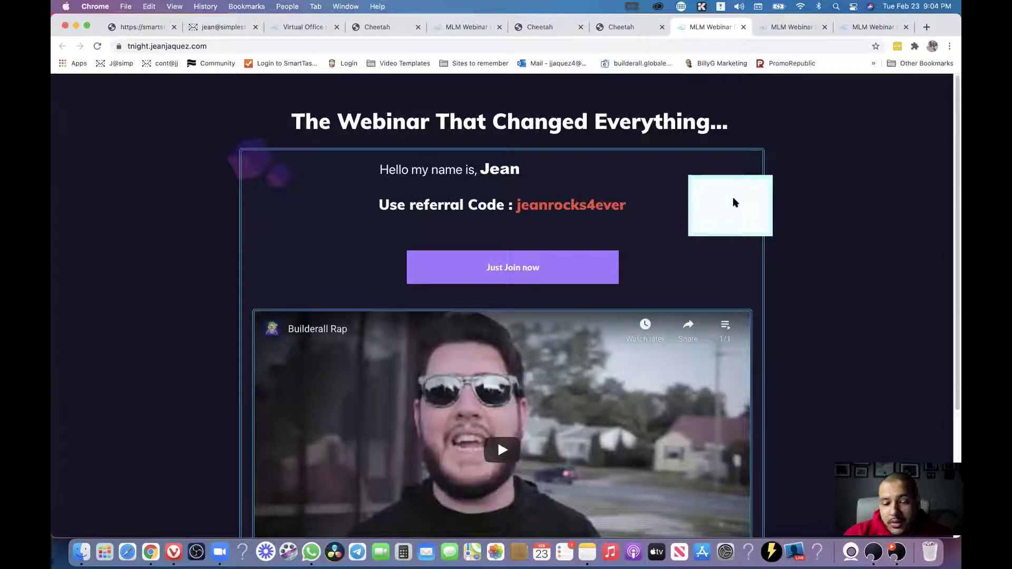
scroll(801, 219, "down", 5)
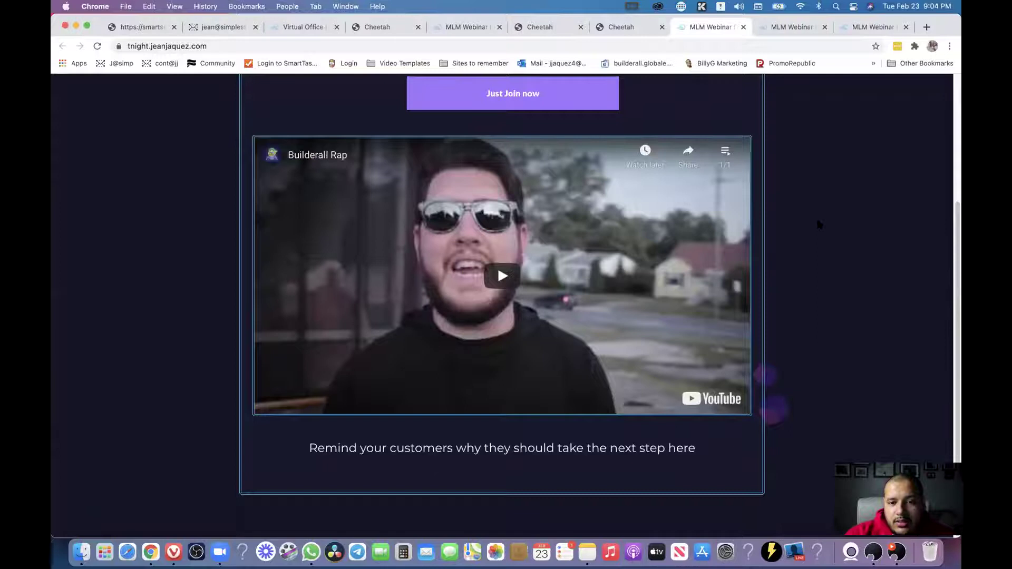
scroll(818, 224, "up", 5)
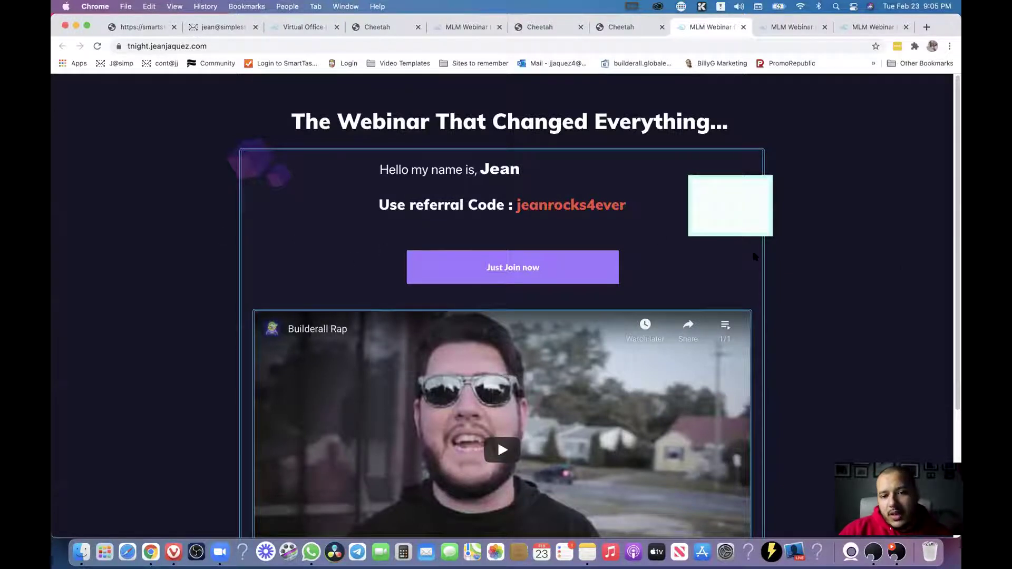
scroll(786, 284, "down", 3)
scroll(794, 350, "up", 3)
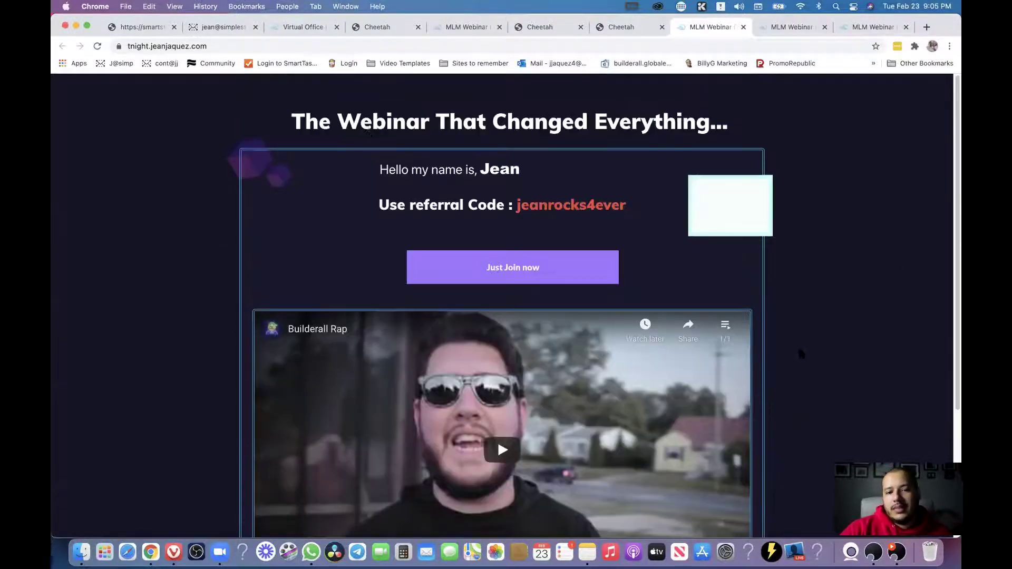
left_click_drag(508, 206, 494, 205)
left_click(388, 194)
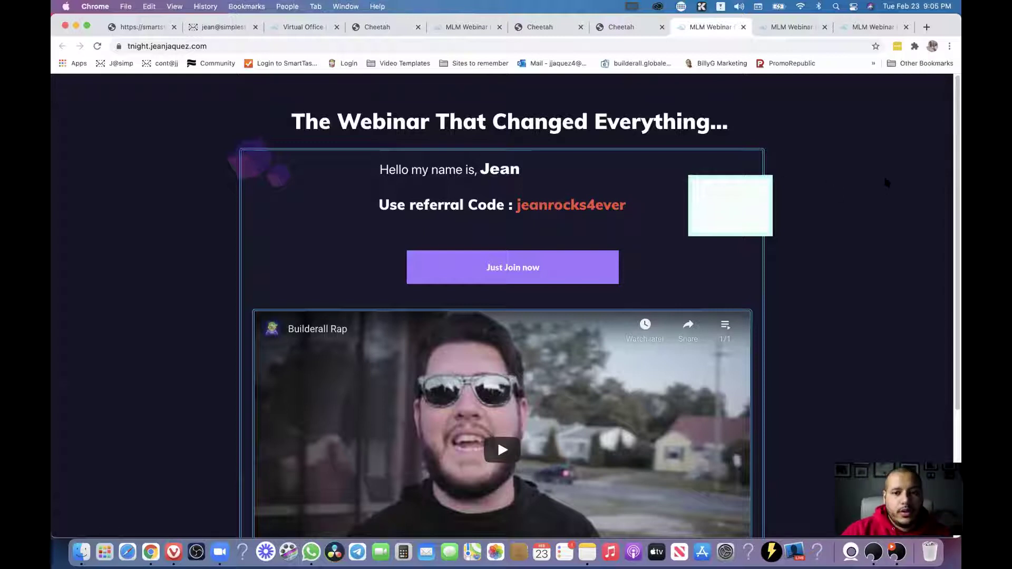
mouse_move(957, 128)
left_mouse_down()
mouse_move(957, 216)
mouse_move(941, 255)
mouse_move(939, 124)
left_mouse_up()
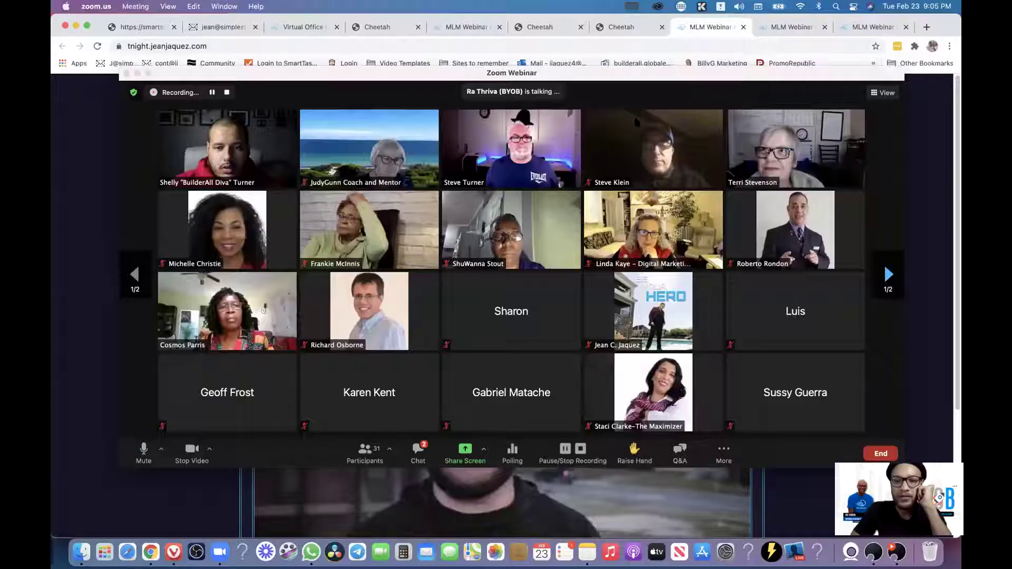
Close the extra MLM Webinar replay preview tabs and return to the replay page in the Cheetah editor.
left_click(854, 116)
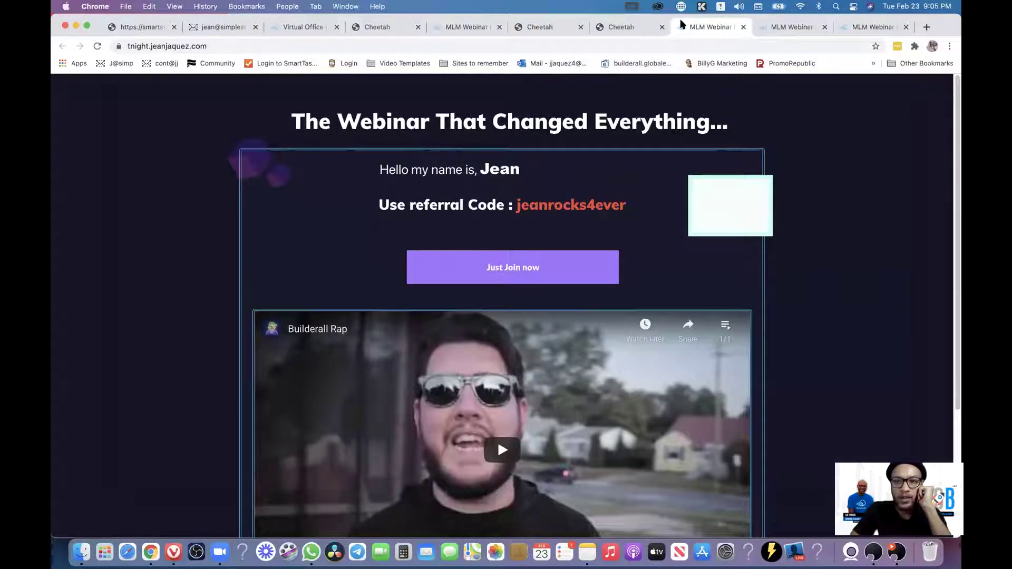
left_click(791, 34)
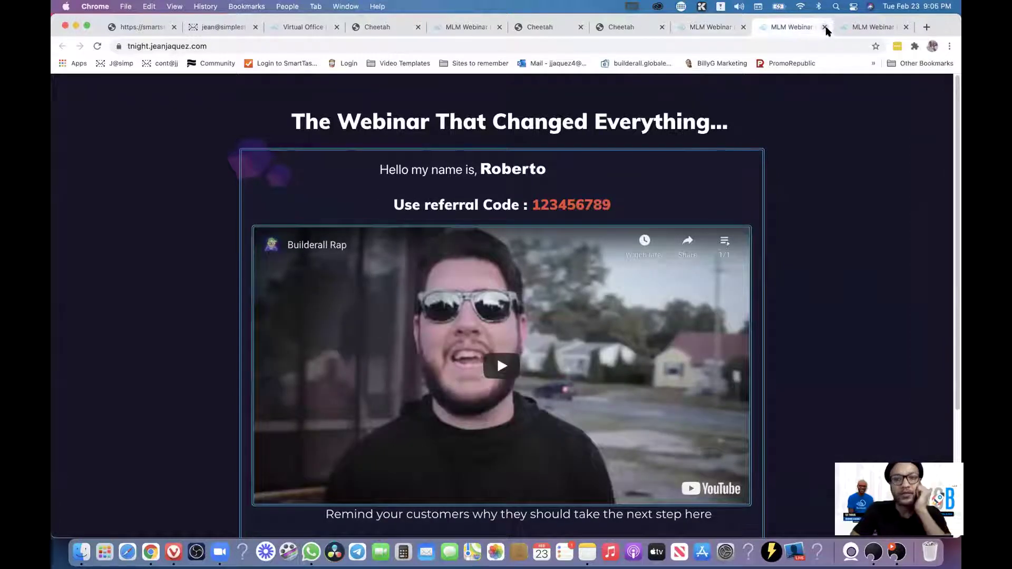
left_click(826, 27)
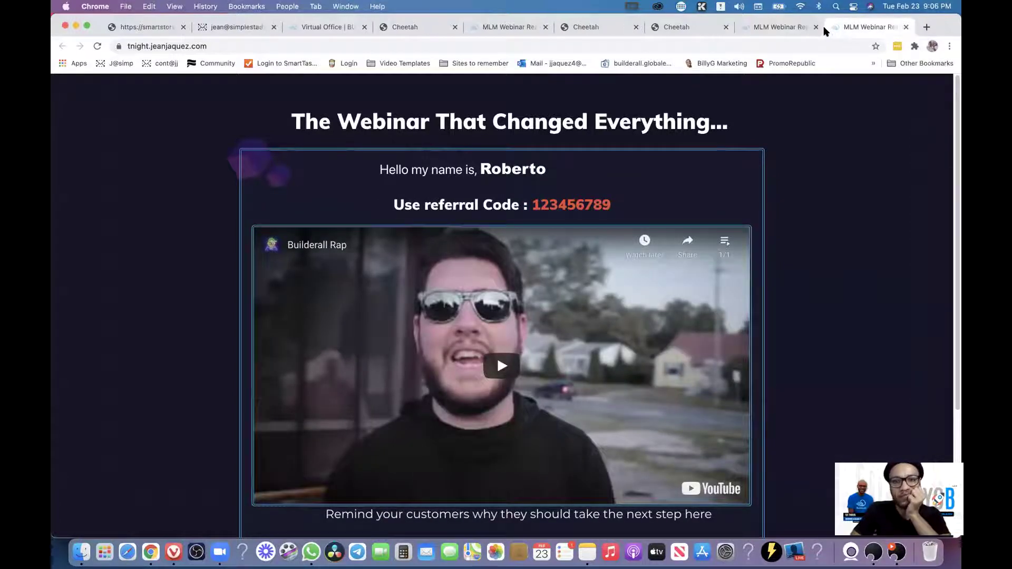
left_click(826, 27)
key("super+w")
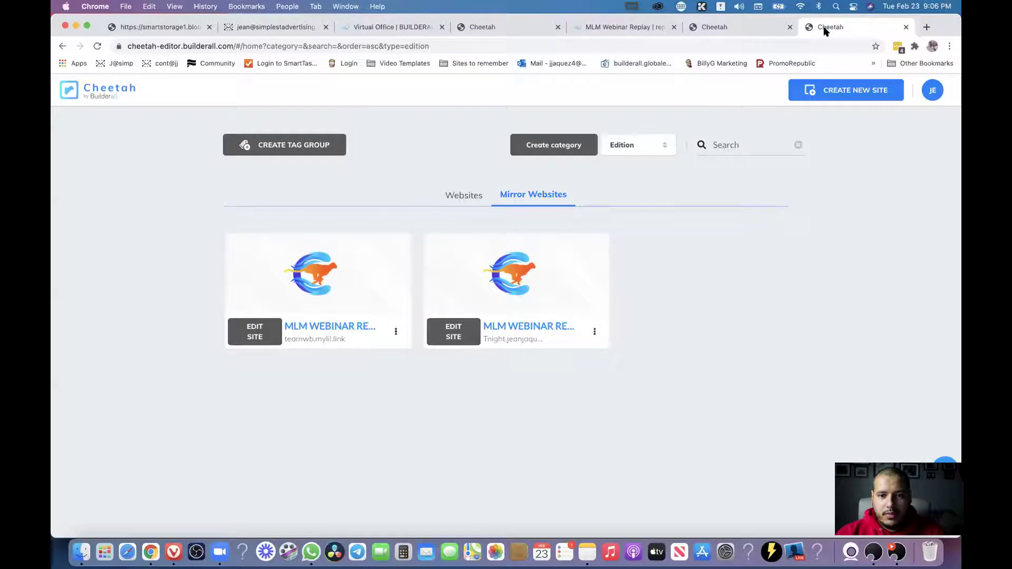
left_click(113, 91)
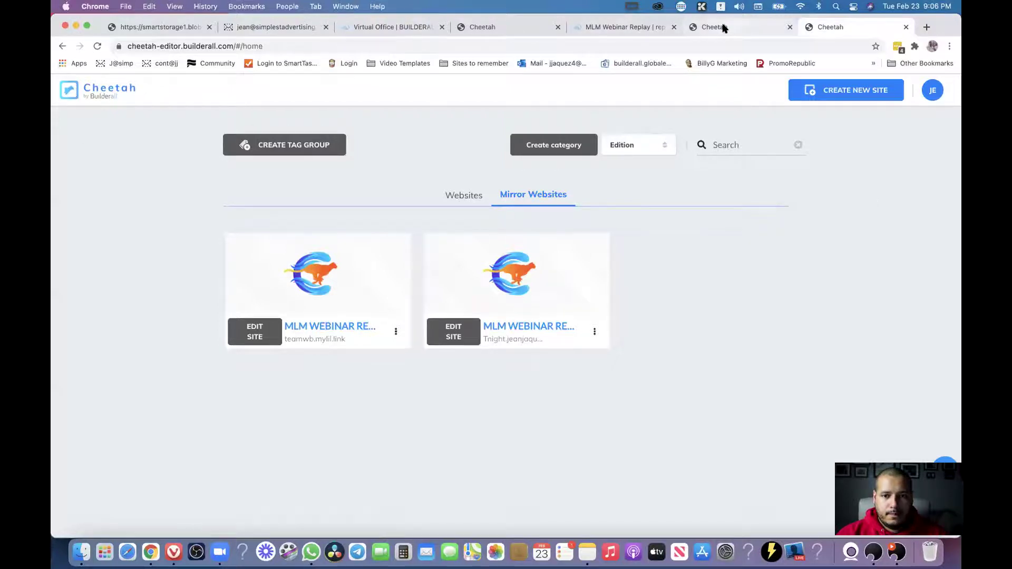
left_click(692, 24)
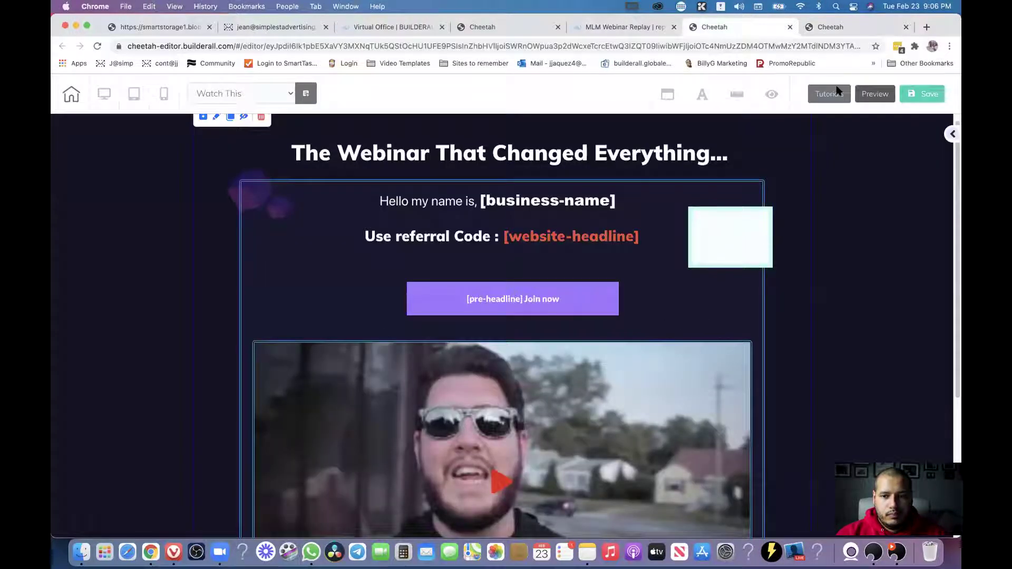
Close the duplicate Cheetah tab and open Set link for the Join now button.
left_click(907, 27)
scroll(809, 258, "down", 5)
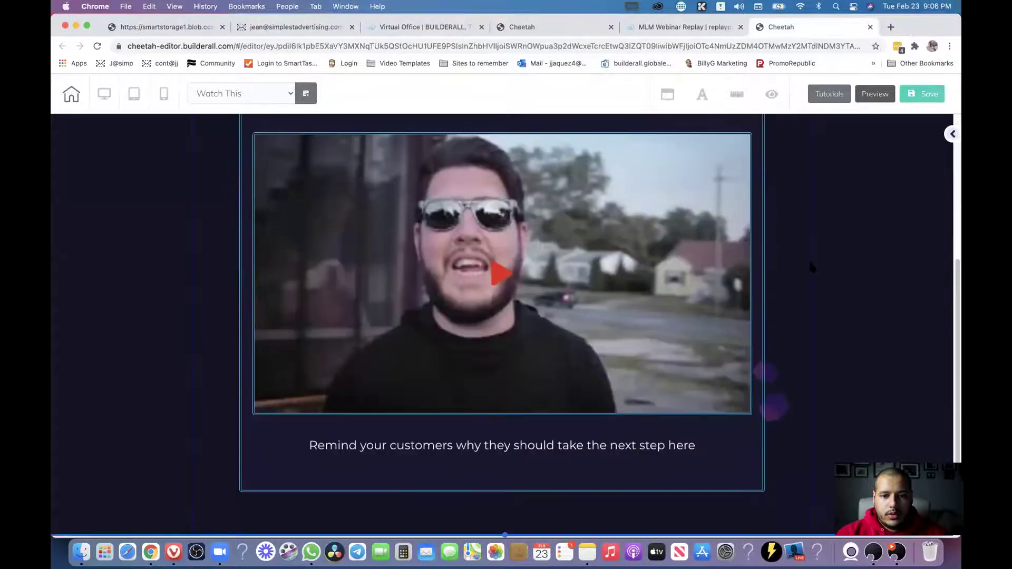
scroll(712, 275, "up", 3)
left_click(526, 189)
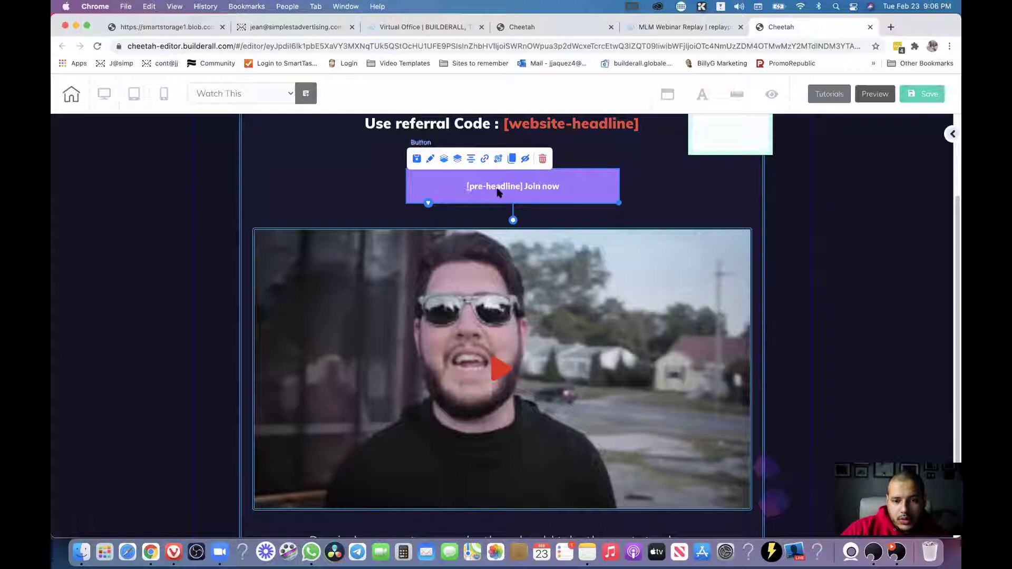
left_click(485, 161)
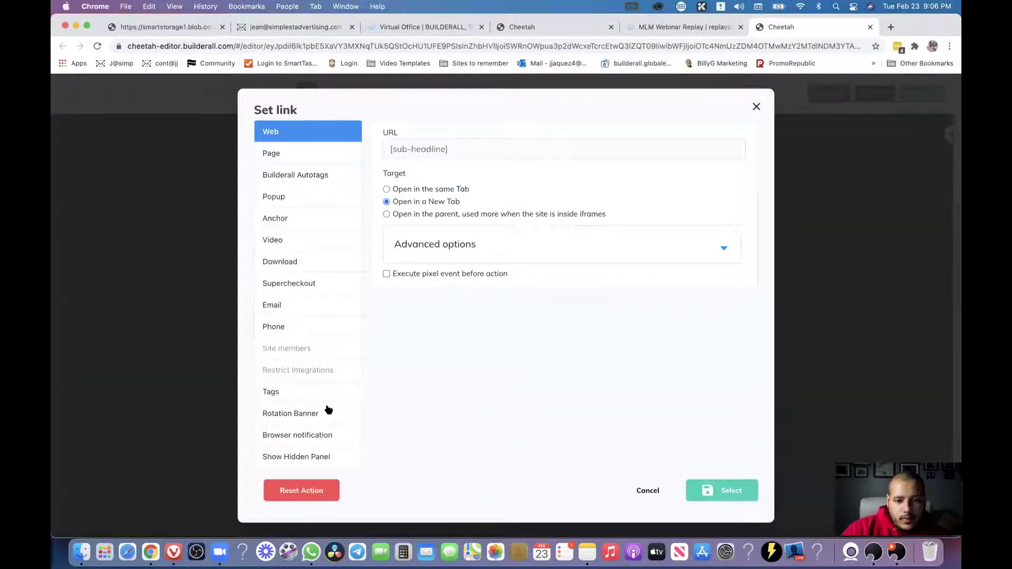
Browse the Set link dialog's Tags and Smart Tags lists, checking Web, then return to Tags.
left_click(271, 393)
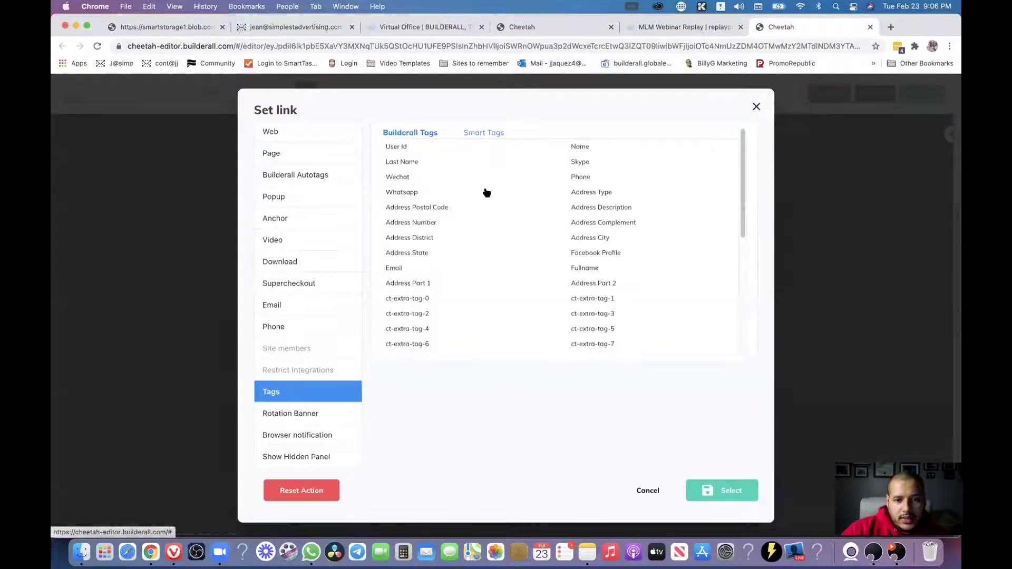
left_click(487, 135)
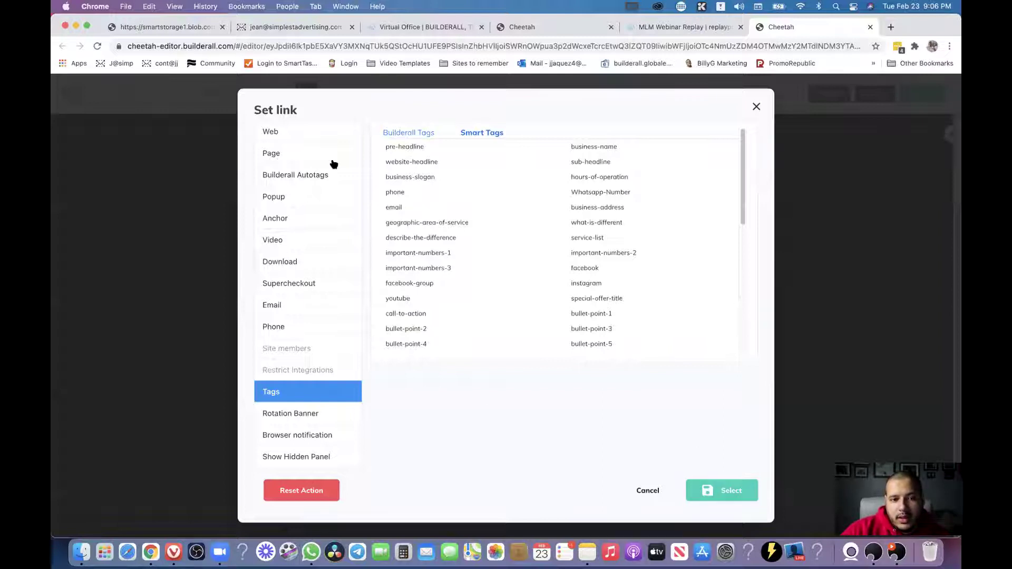
left_click(271, 133)
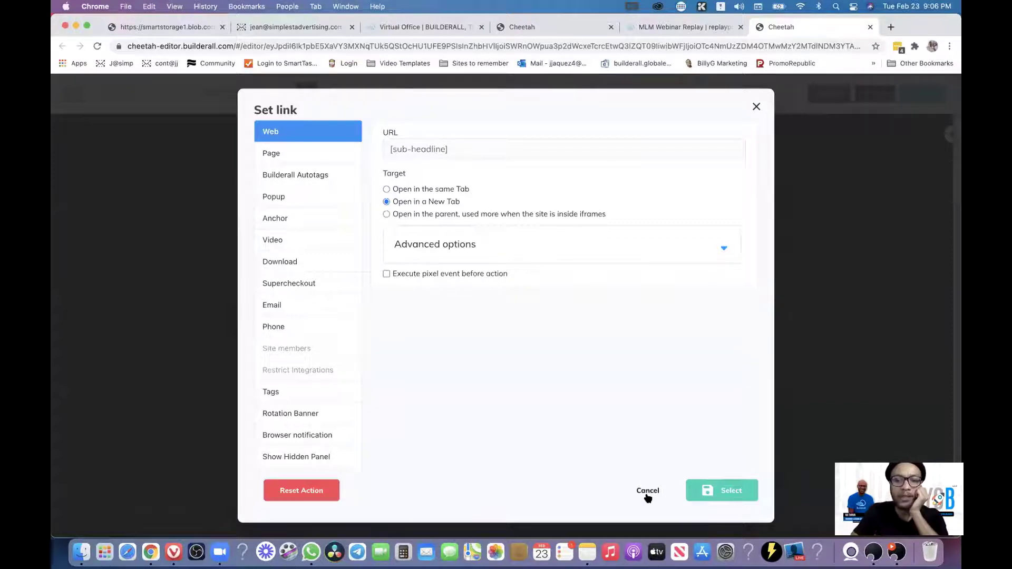
left_click(281, 393)
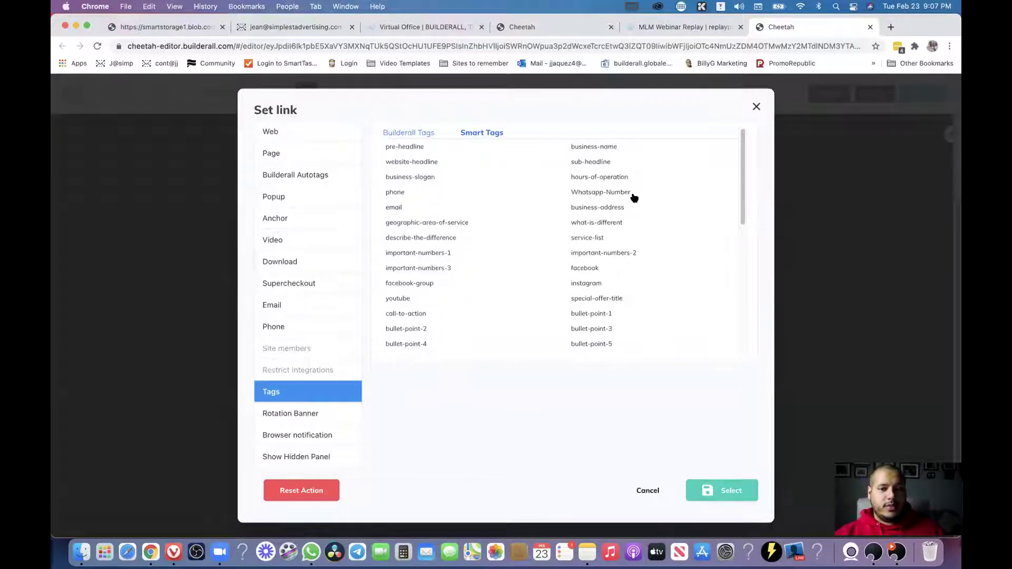
Scroll through smart tags like pre-headline, business-name and sub-headline, then cancel without changes.
left_click_drag(596, 196, 591, 199)
scroll(592, 199, "down", 10)
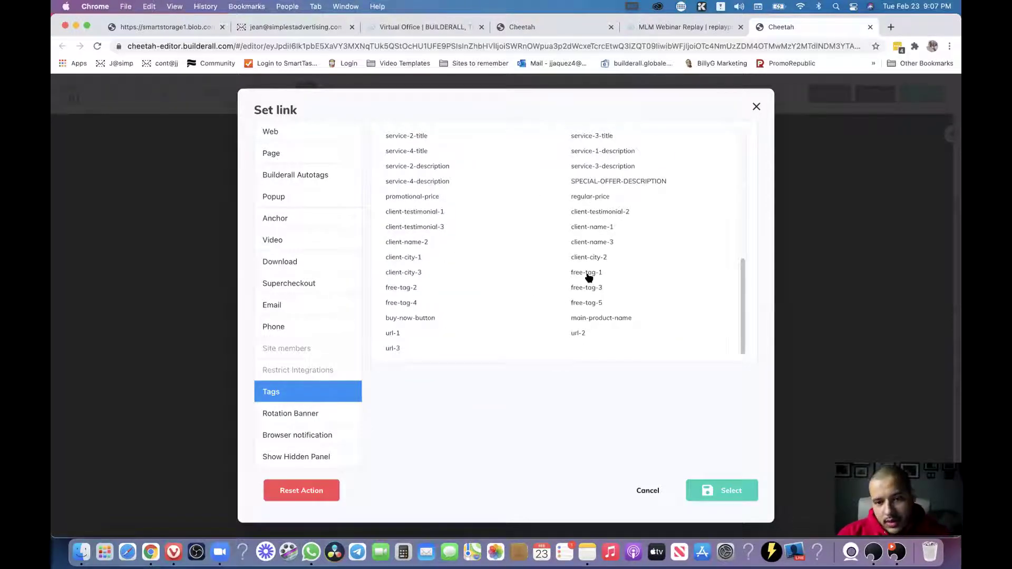
scroll(425, 253, "up", 1)
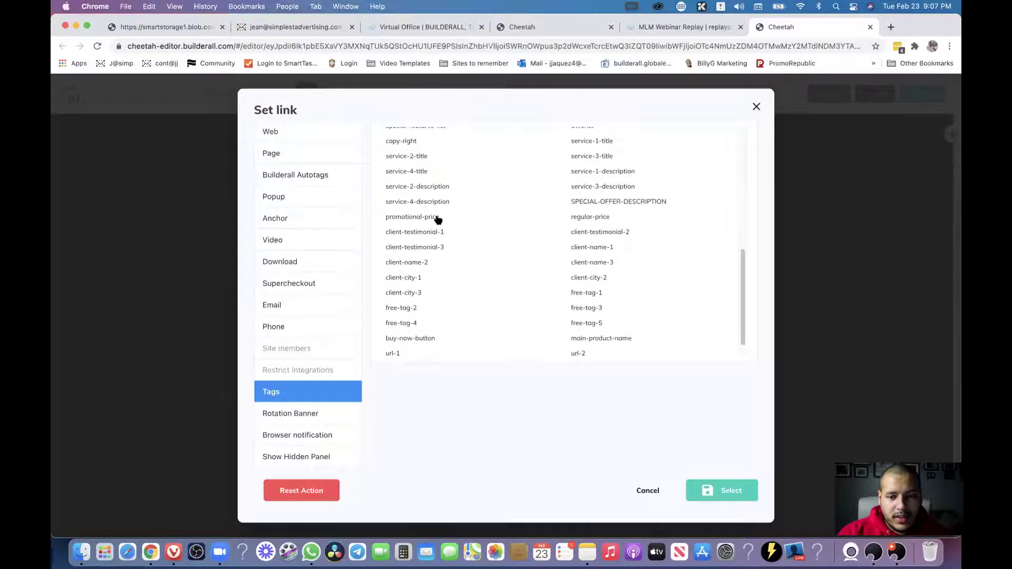
scroll(504, 249, "up", 10)
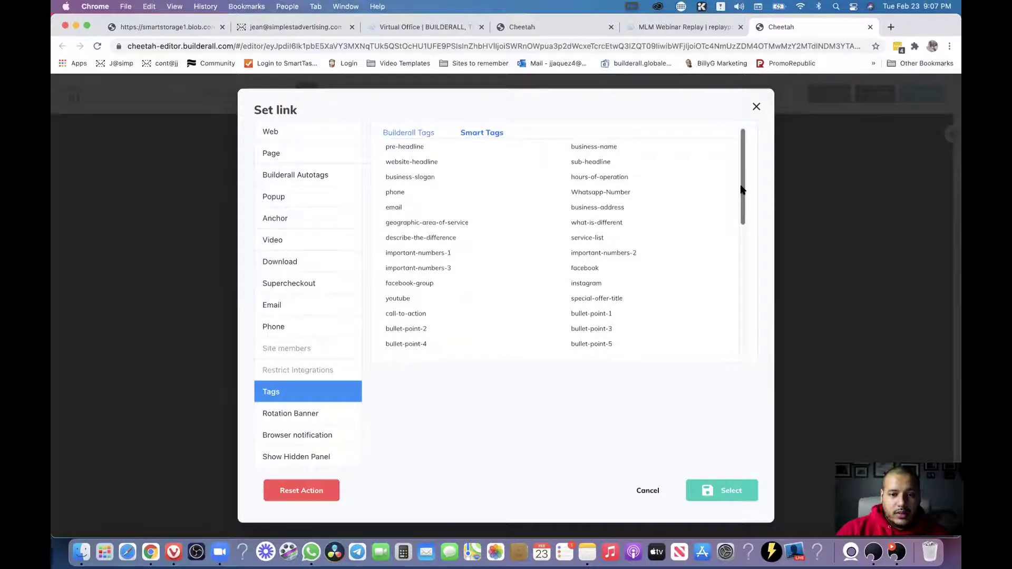
left_click_drag(739, 204, 745, 173)
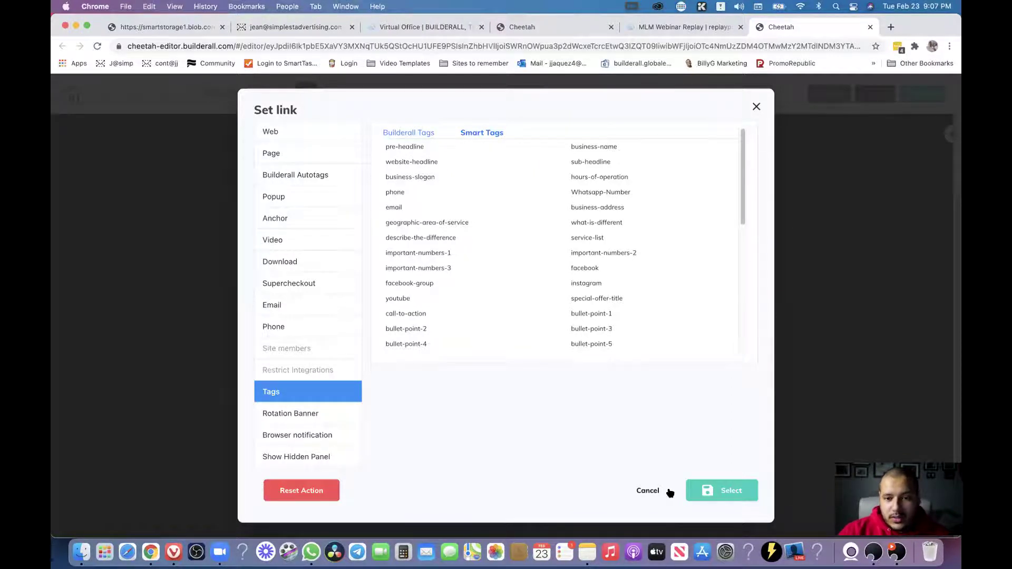
left_click(668, 491)
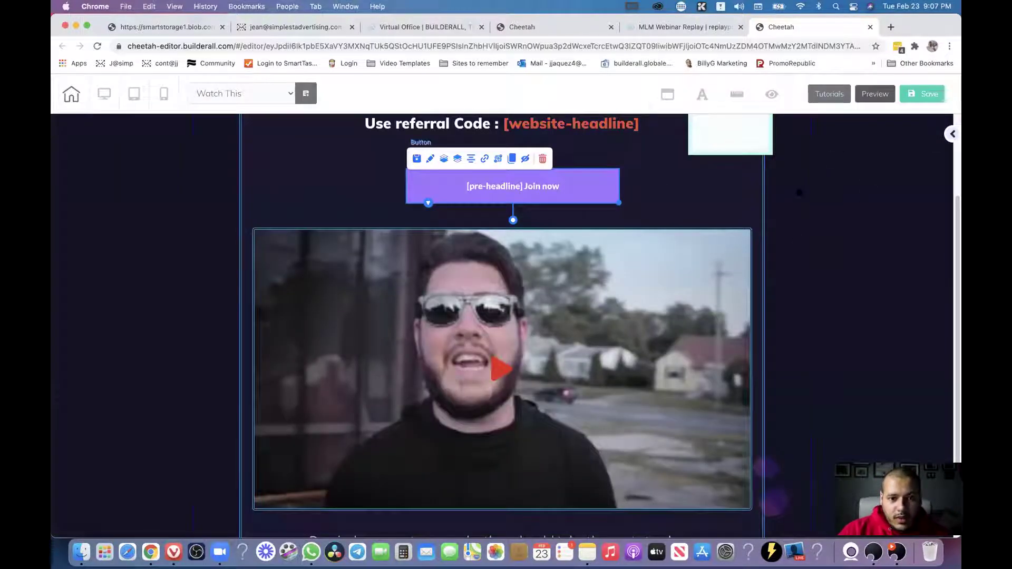
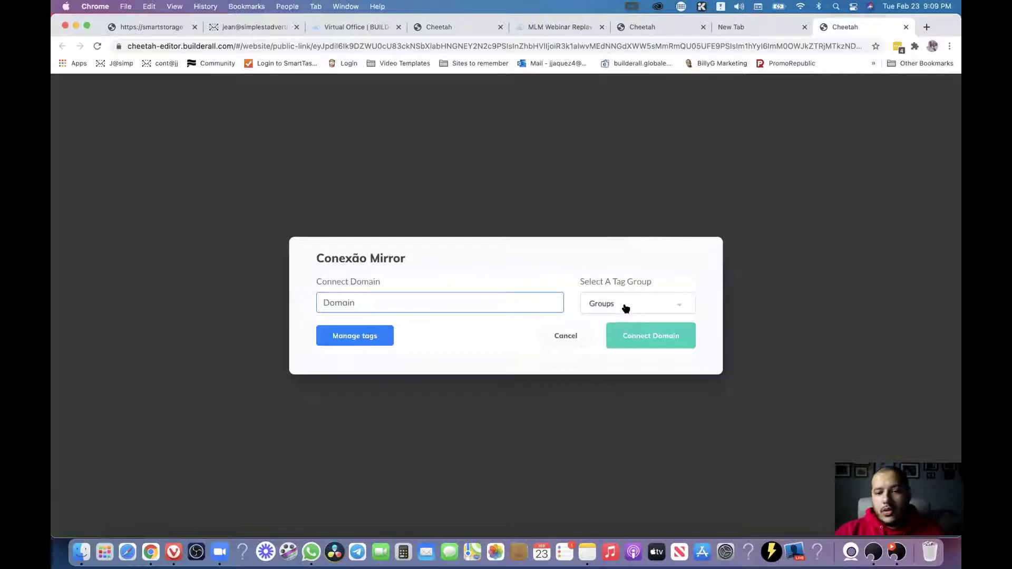
Review the existing tags on the Manage tags page, then return to the mirror connection.
scroll(691, 331, "down", 1)
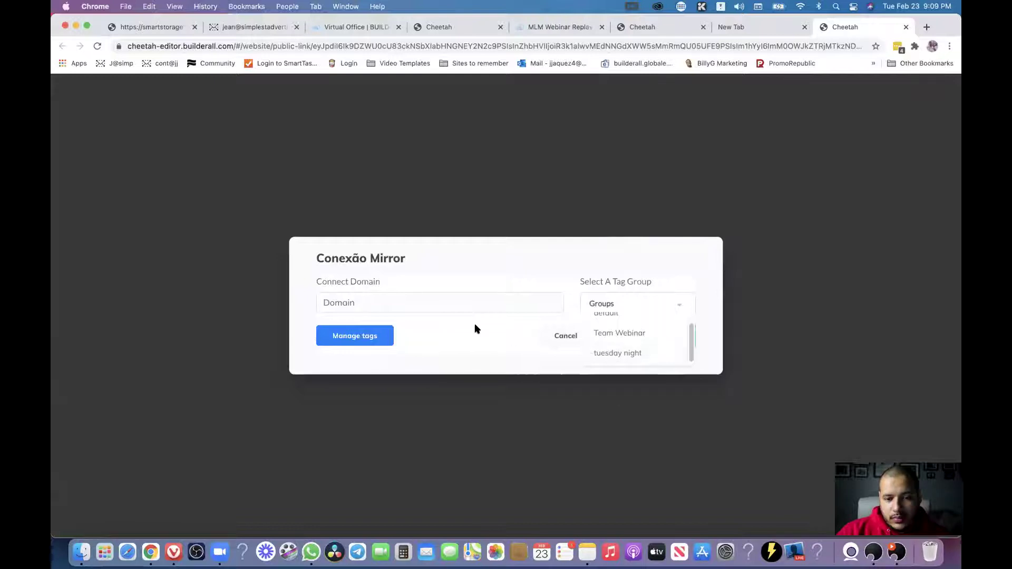
left_click(544, 304)
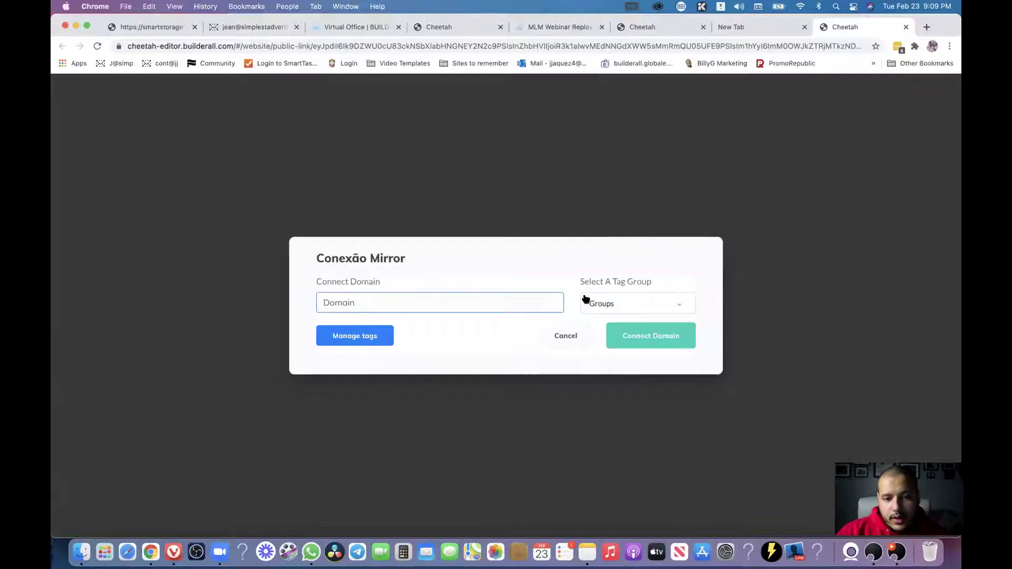
left_click(359, 341)
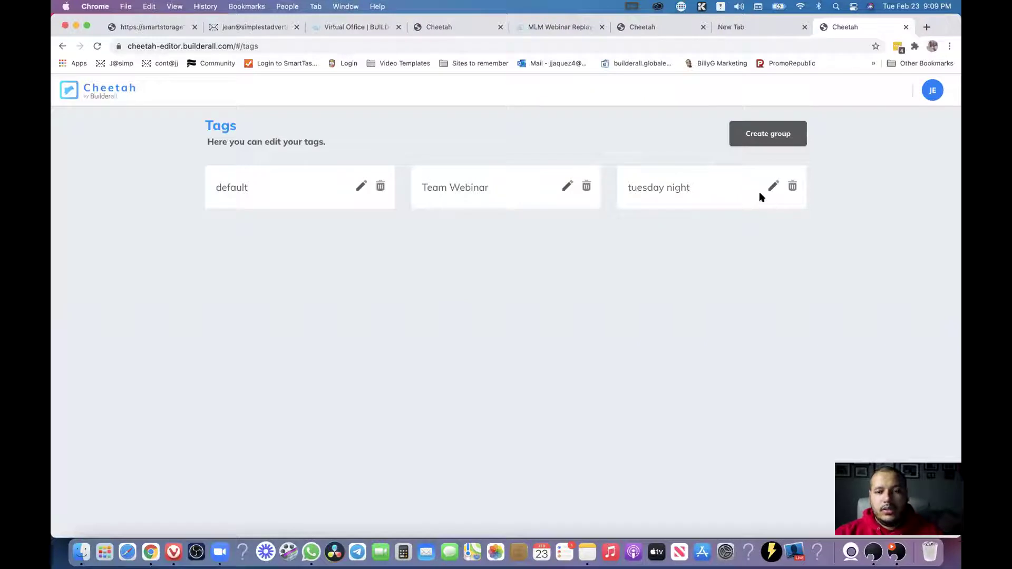
left_click(63, 47)
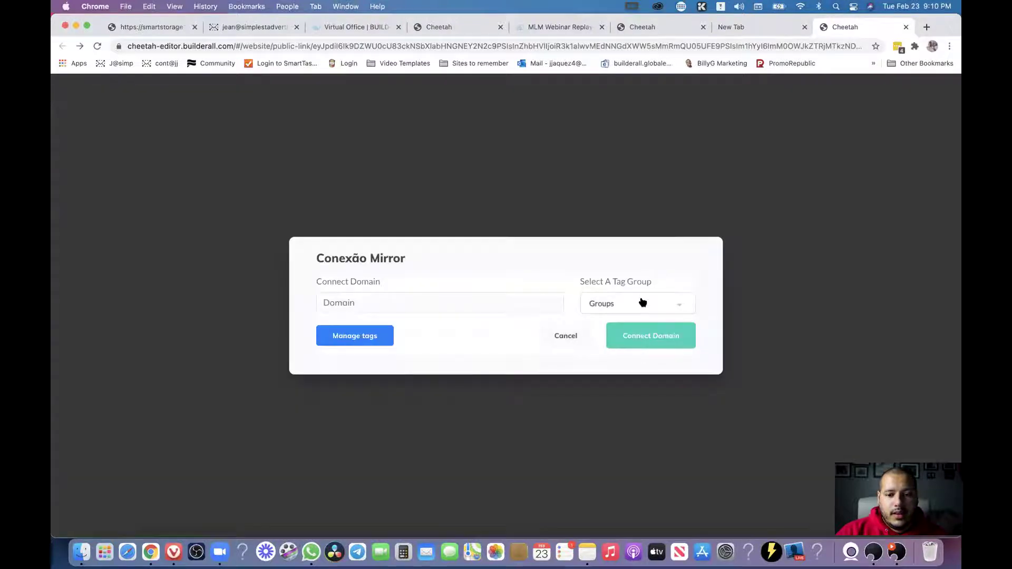
Set the mirror connection's tag group to 'tuesday night'.
left_click(643, 304)
left_click_drag(690, 326, 690, 340)
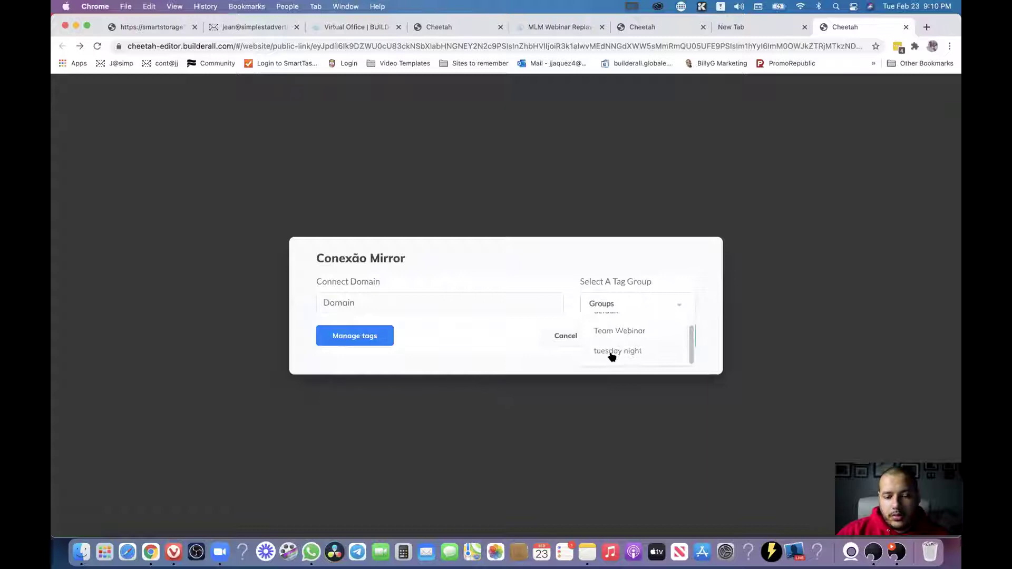
left_click(592, 346)
Enter the mirror1 subdomain of the member's own domain in the Connect Domain field.
left_click(485, 300)
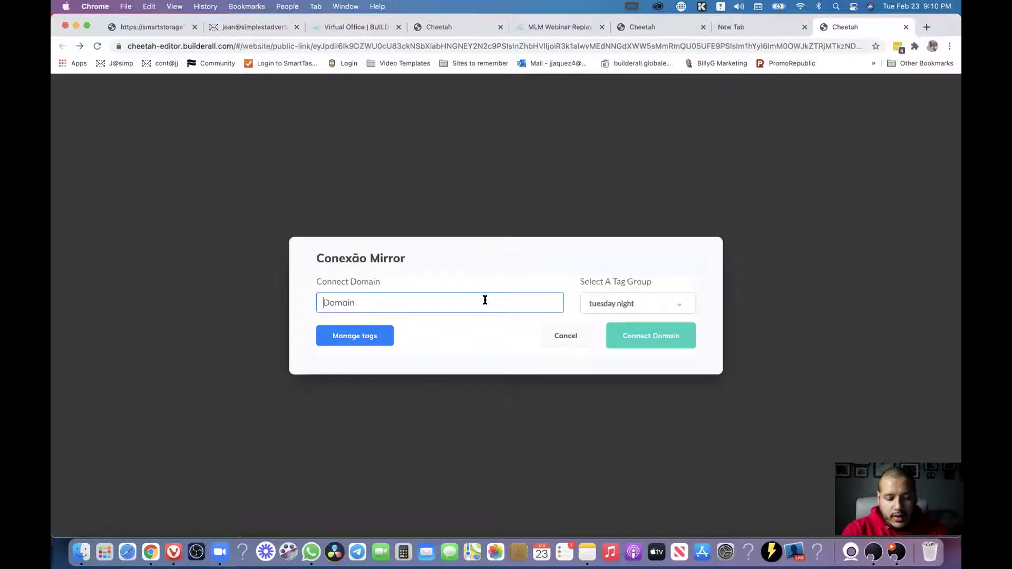
type("mirror1.jeanjaquez")
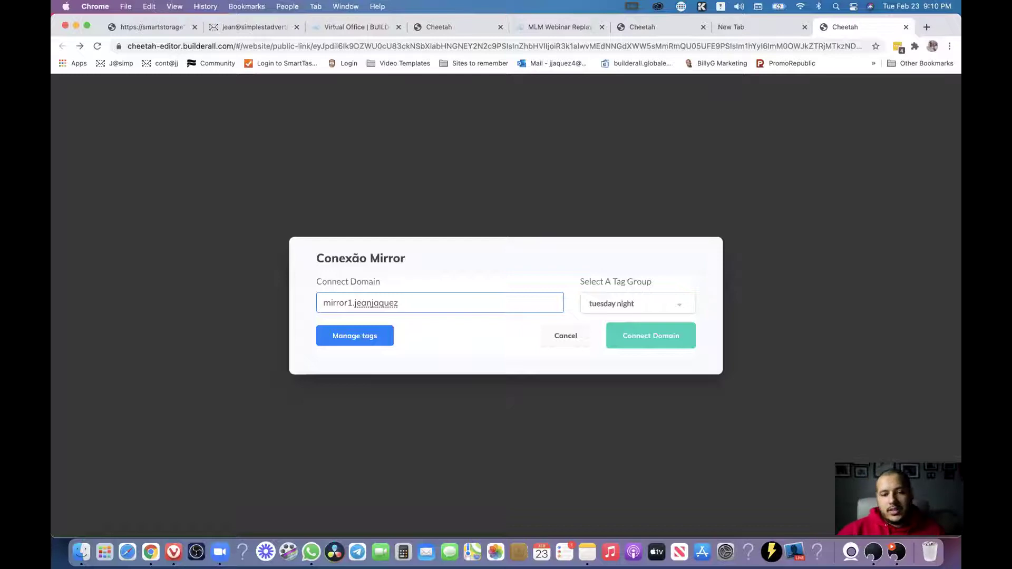
Cancel the mirror connection and open the Rapid Profit Machine opt-in page live in a new tab.
left_click(570, 343)
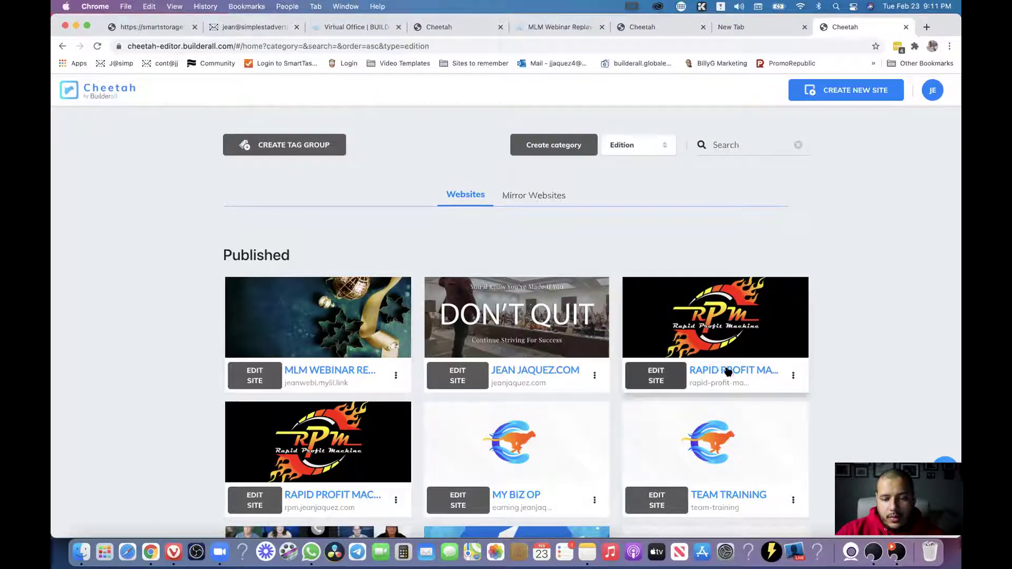
left_click(668, 379)
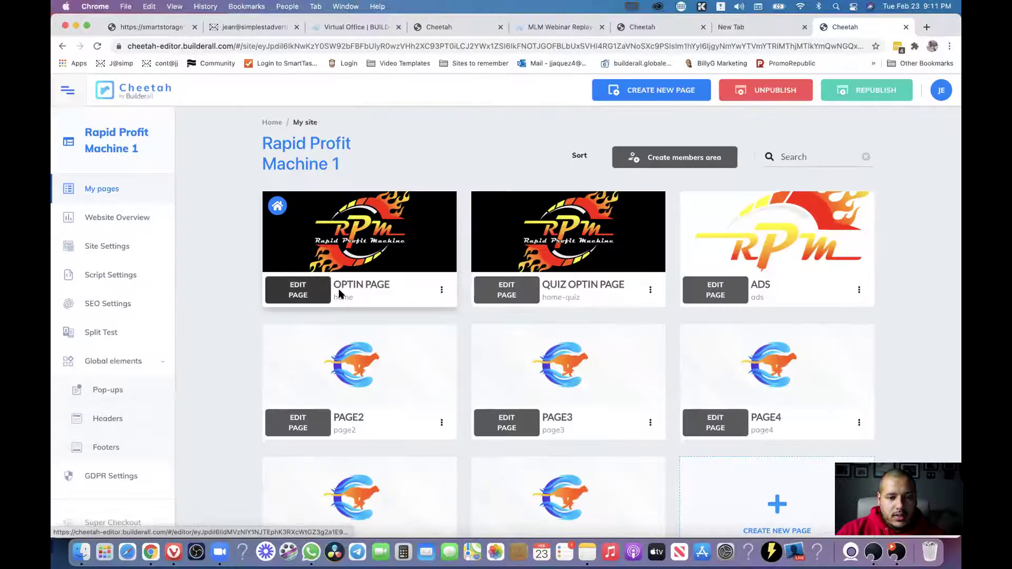
left_click(442, 290)
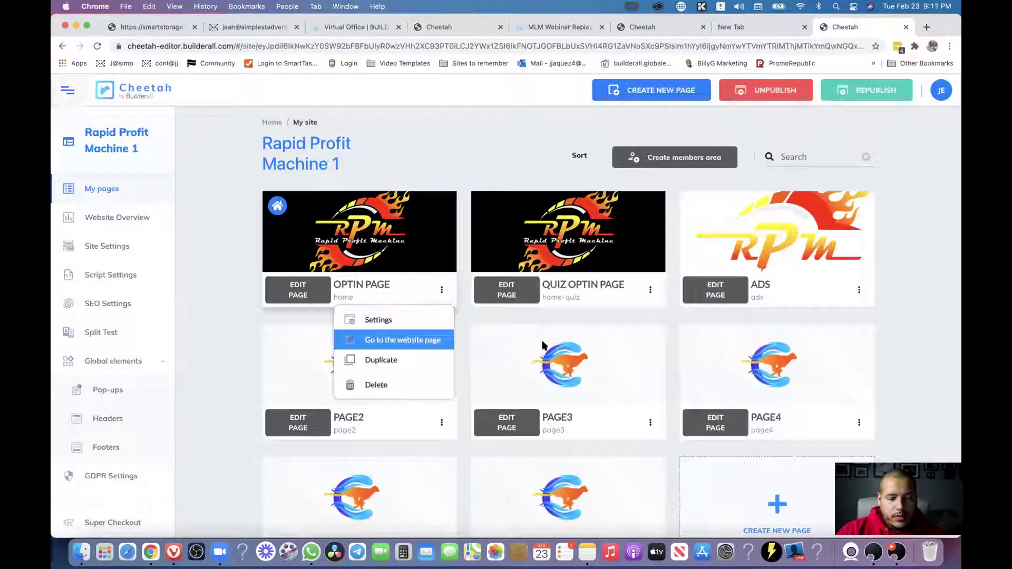
left_click(380, 339)
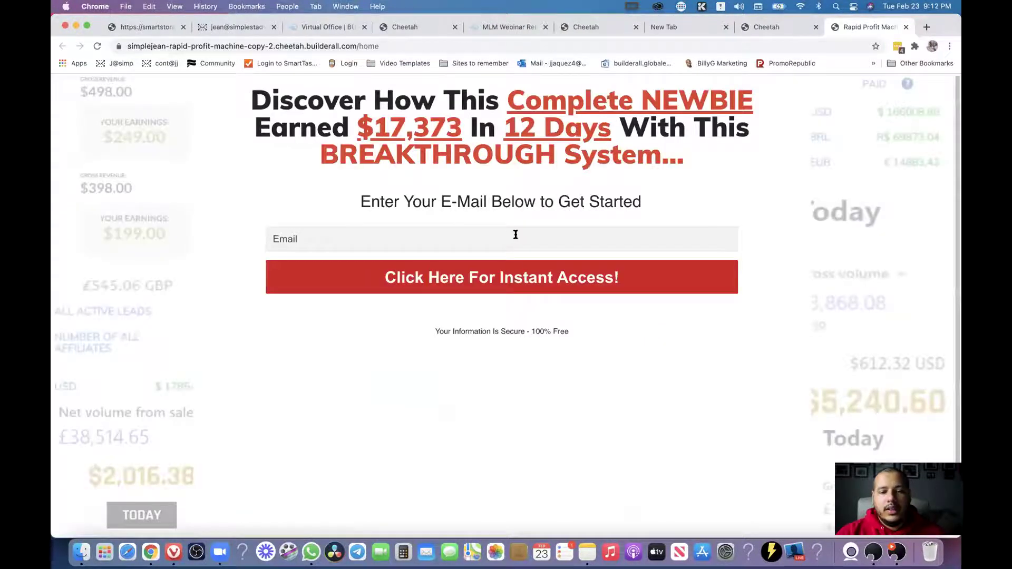
Try the live opt-in page's email field, then return to the Rapid Profit Machine 1 page list.
left_click(505, 248)
left_click(816, 236)
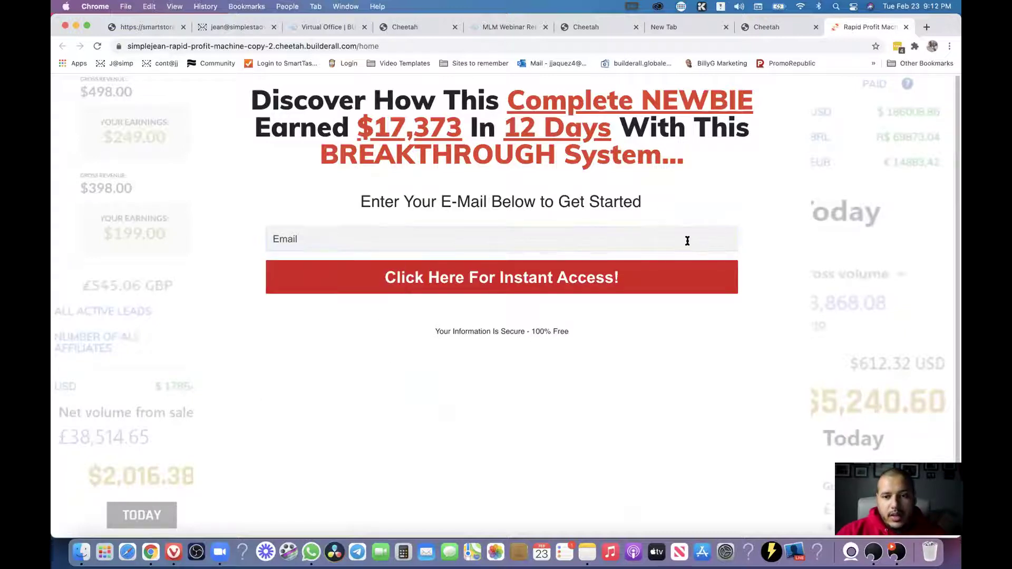
left_click(367, 242)
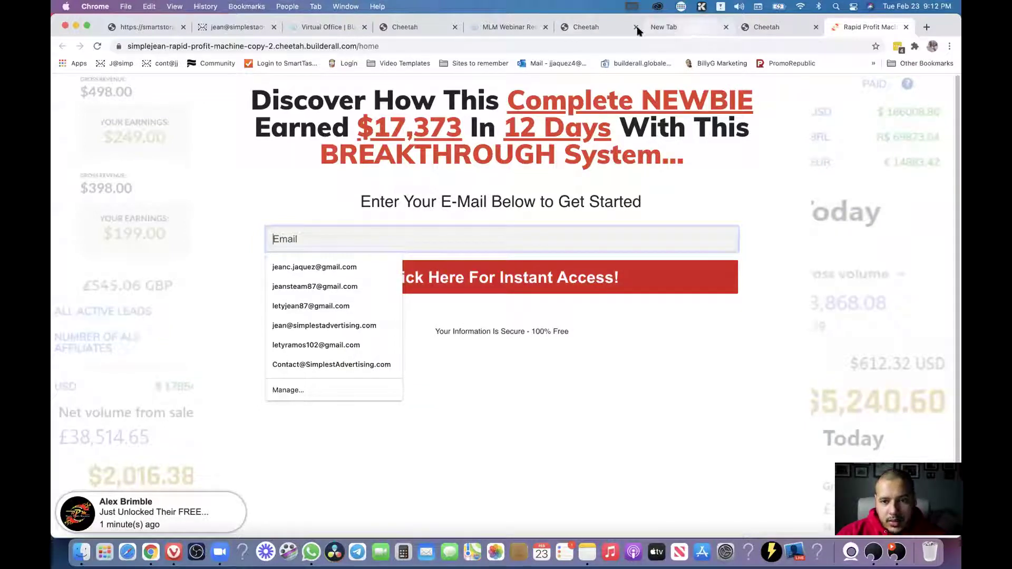
left_click(614, 32)
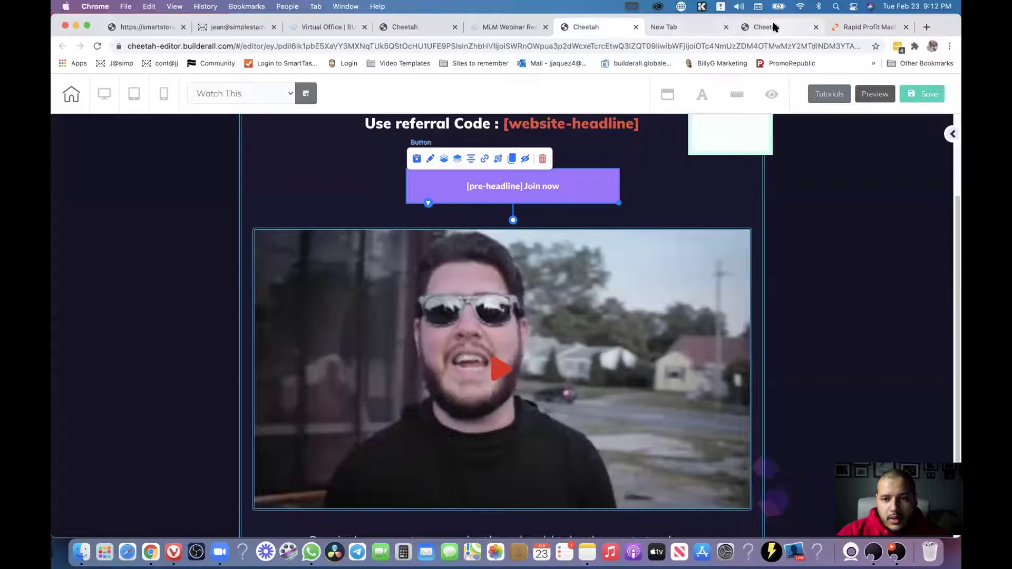
left_click(752, 28)
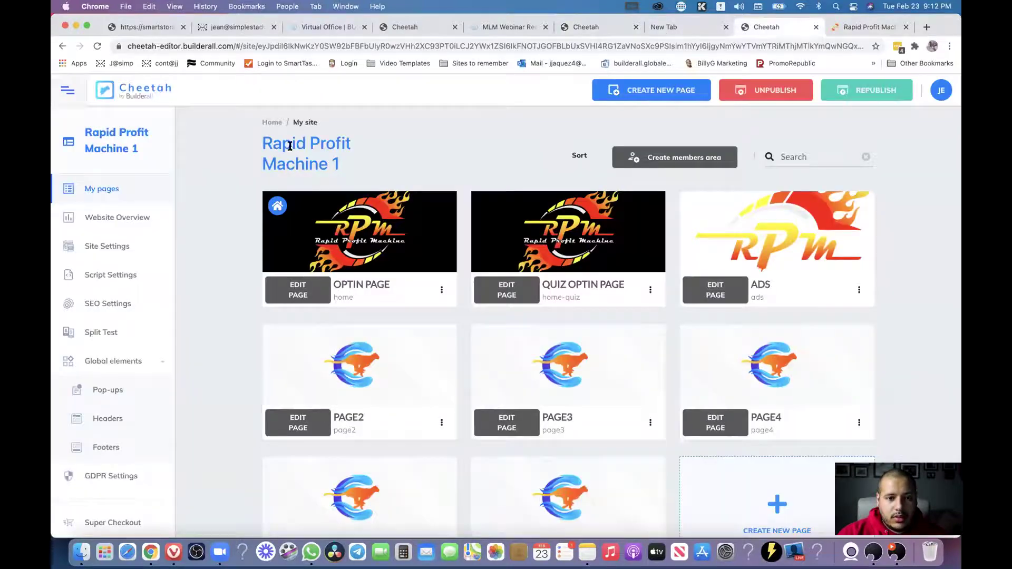
Show the Mirror Websites on the dashboard and open the second mirror webinar site live.
left_click(269, 122)
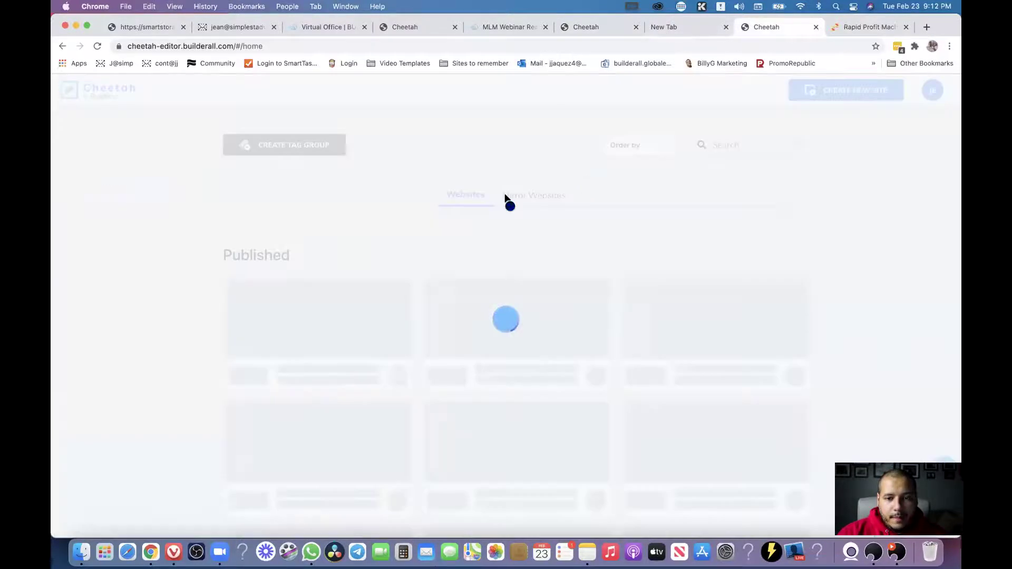
left_click(551, 198)
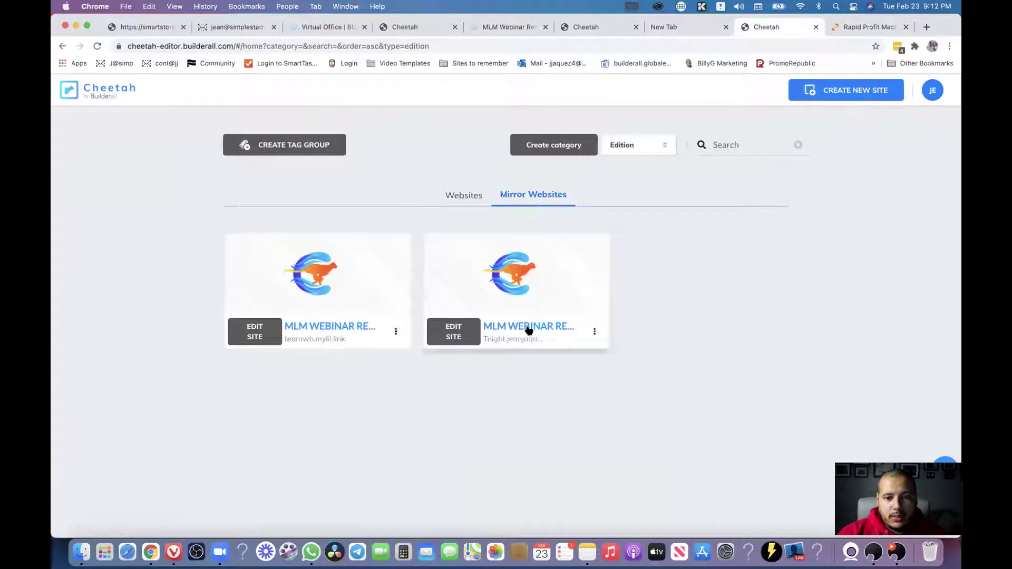
left_click(529, 327)
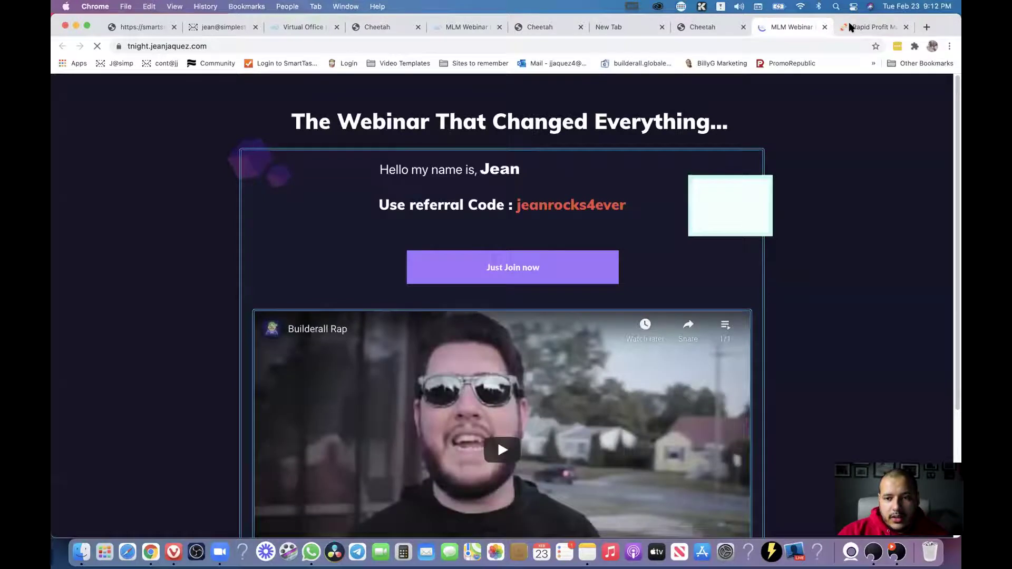
Compare the original replay page's placeholders with the mirror's filled-in name and referral code, then close the mirror tab.
left_click(712, 30)
left_click(636, 30)
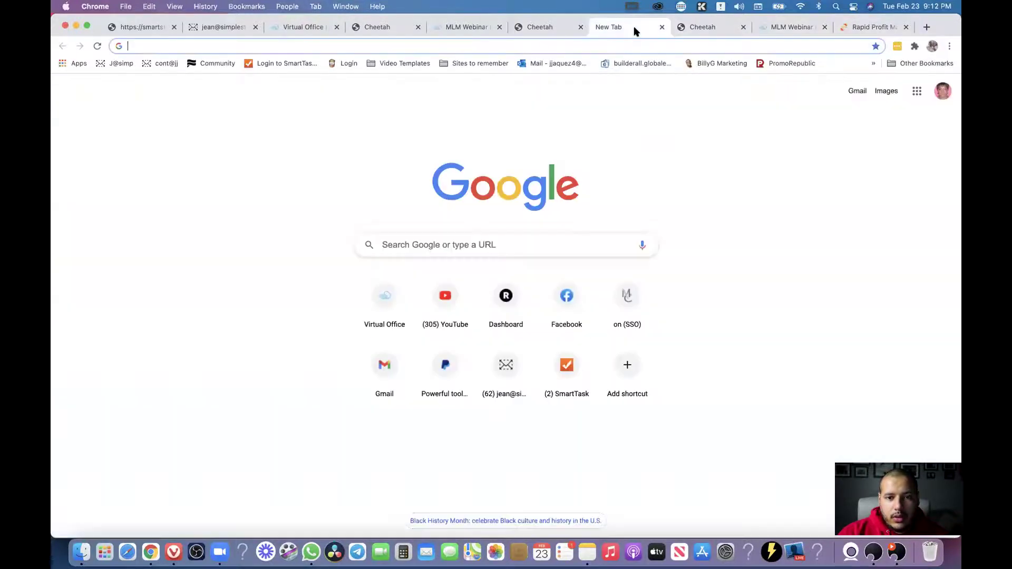
left_click(548, 33)
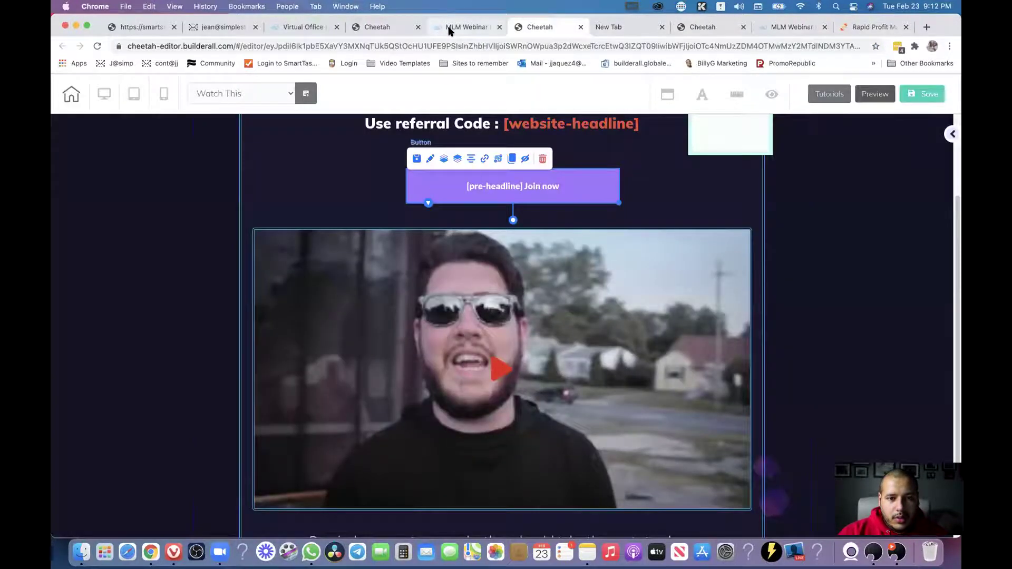
left_click(449, 30)
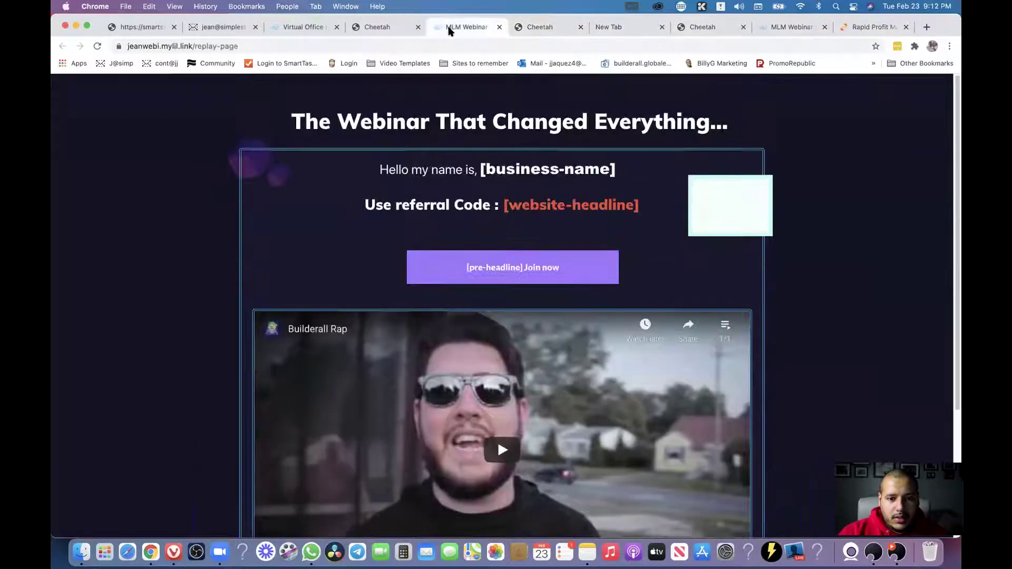
left_click(770, 30)
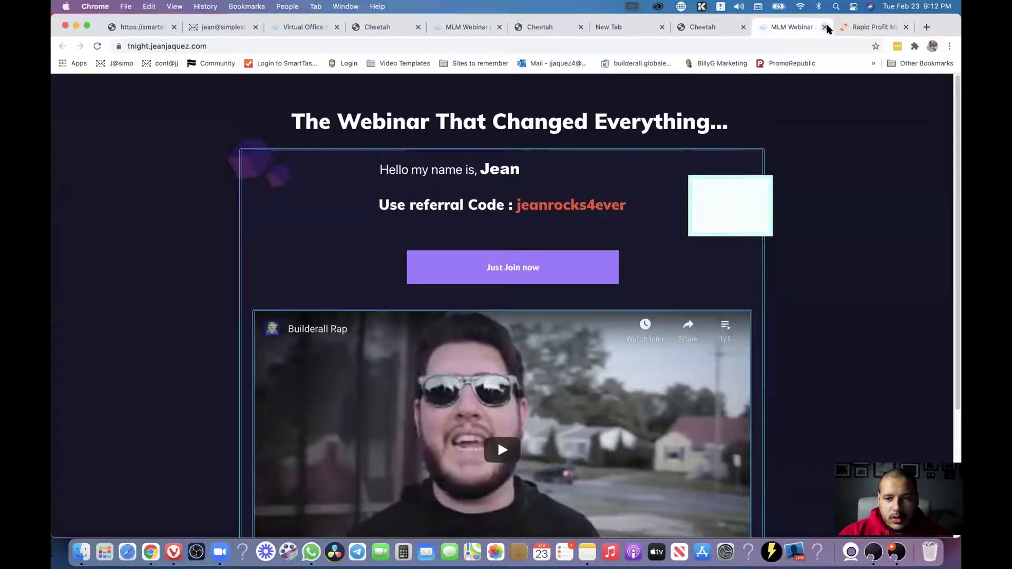
left_click(826, 27)
left_click(701, 27)
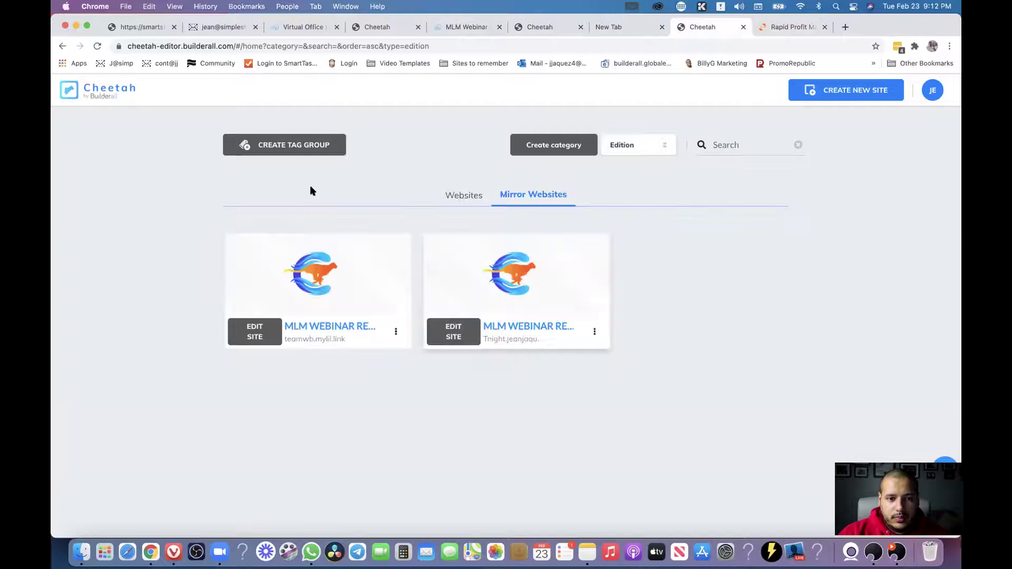
left_click(92, 102)
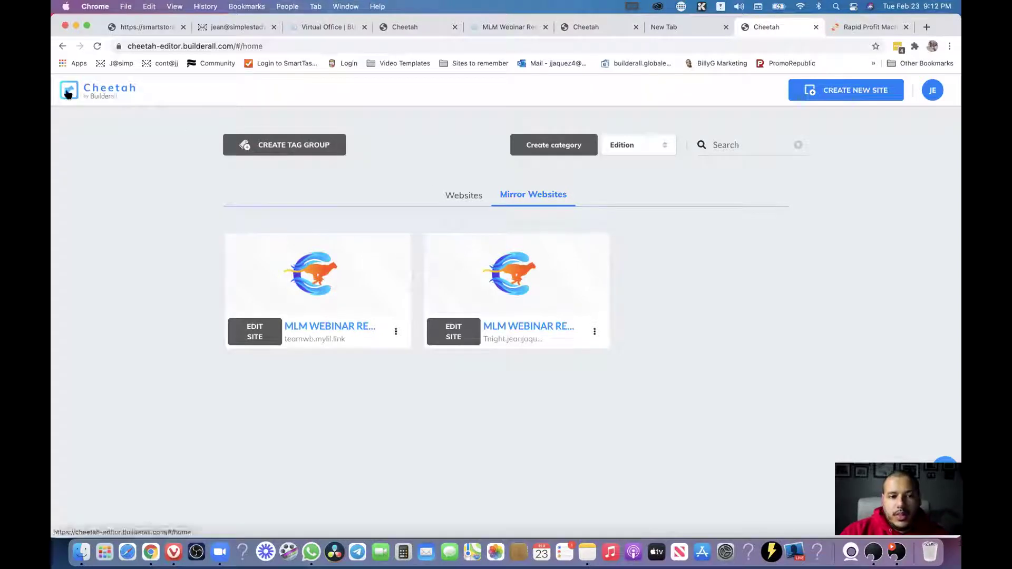
Go to office.builderall.com/us/office and launch the Cheetah Website Builder.
left_click(377, 45)
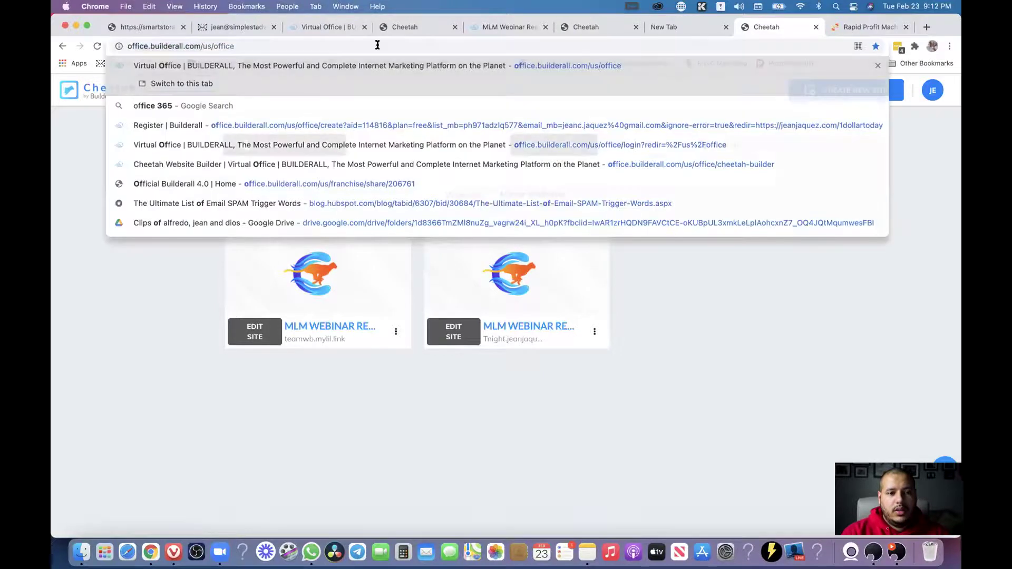
key("Return")
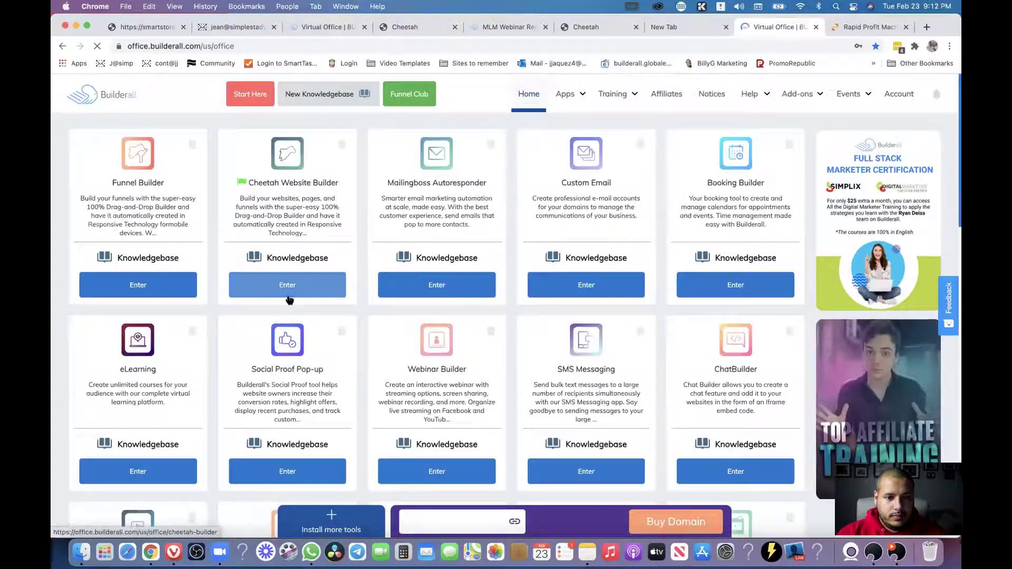
left_click(289, 298)
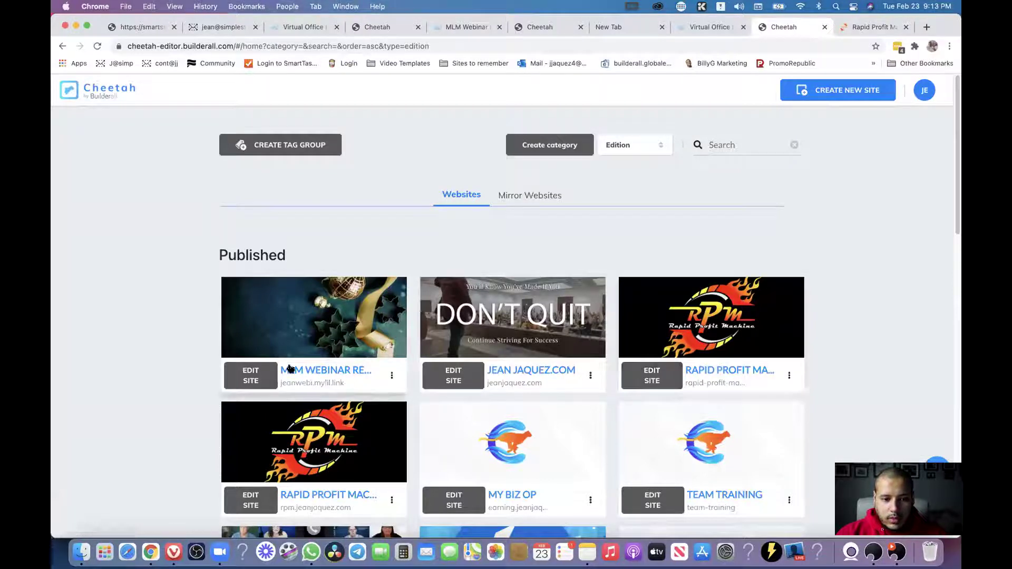
Open the mirrored webinar page from Mirror Websites and cut its URL from the address bar.
left_click(539, 196)
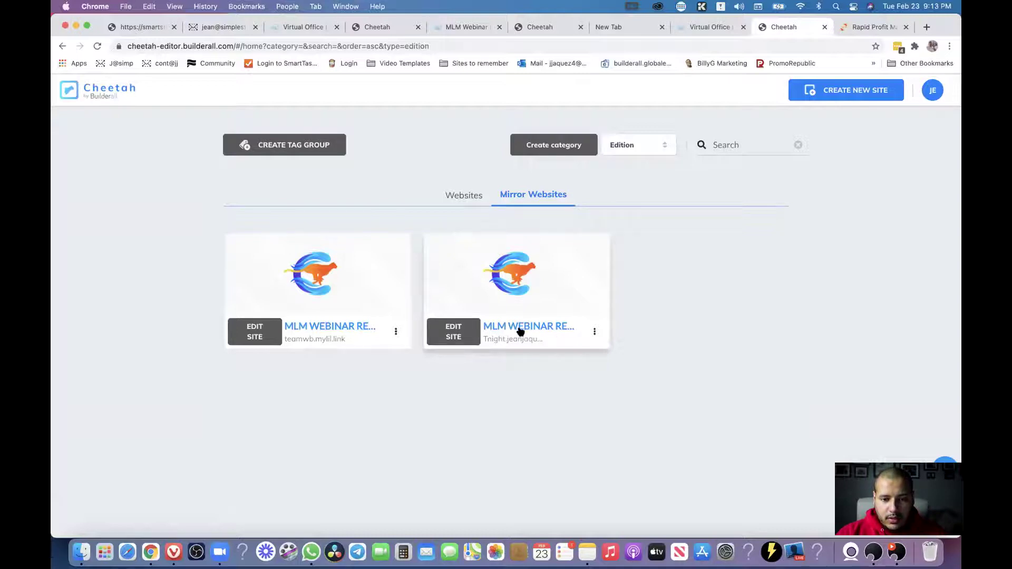
left_click(519, 330)
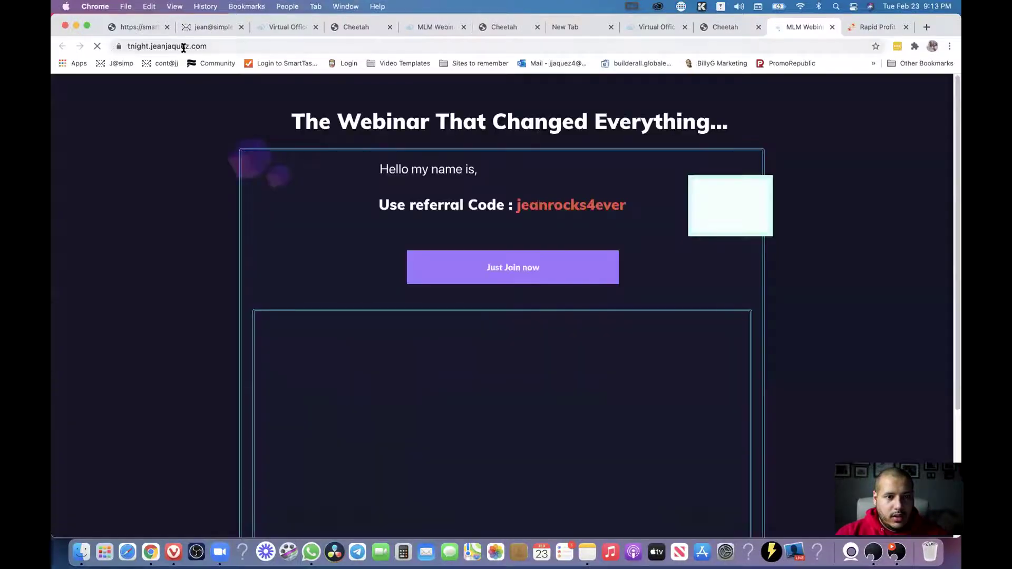
left_click(155, 47)
right_click(145, 47)
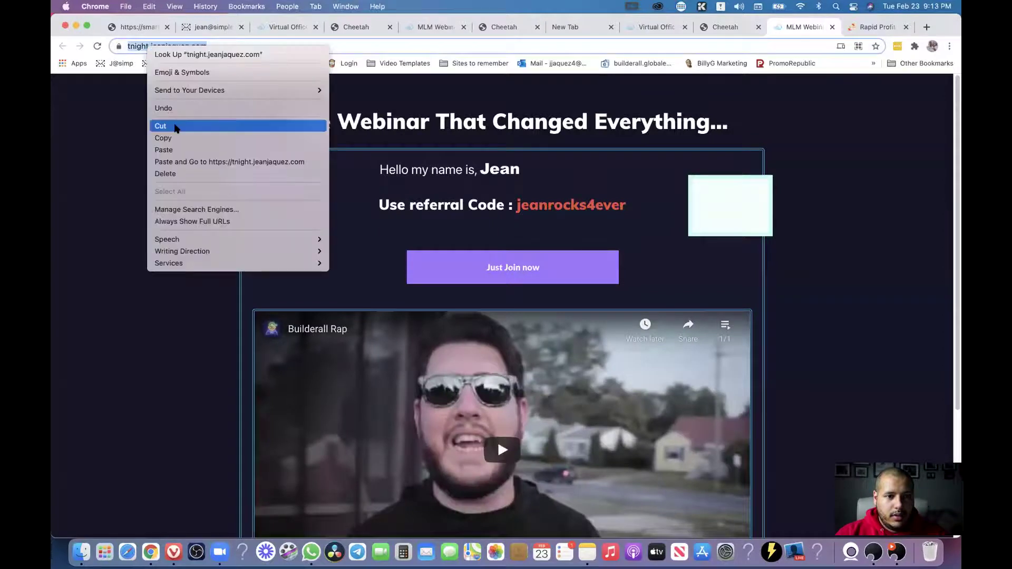
left_click(160, 125)
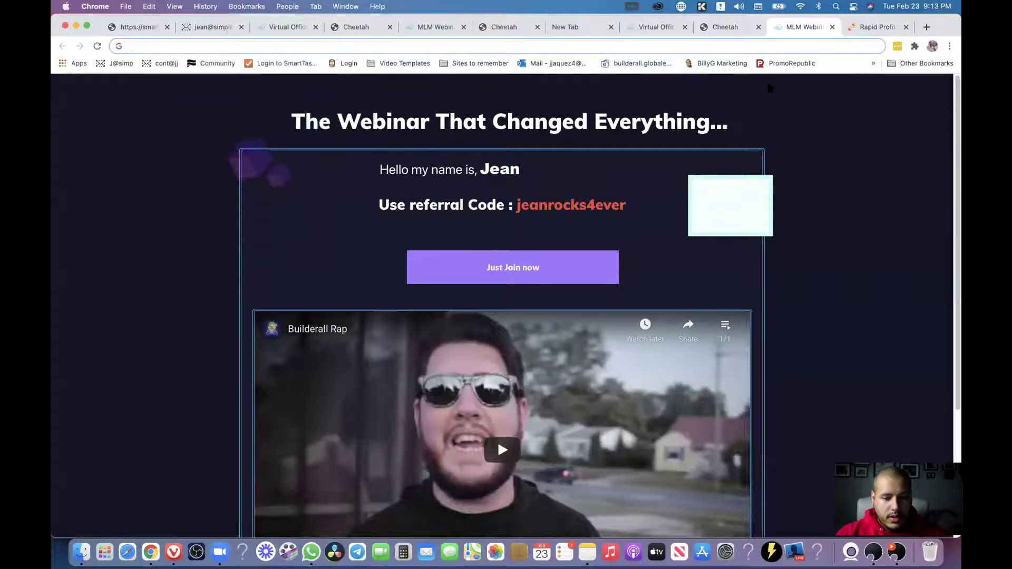
Close the webinar page tab and go back to the Published websites list.
key("super+w")
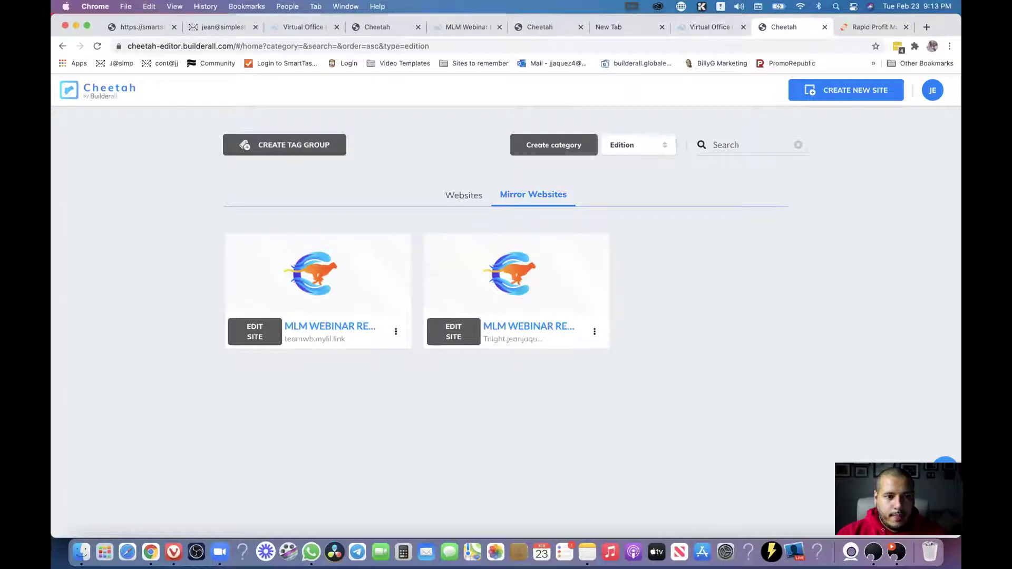
left_click(63, 47)
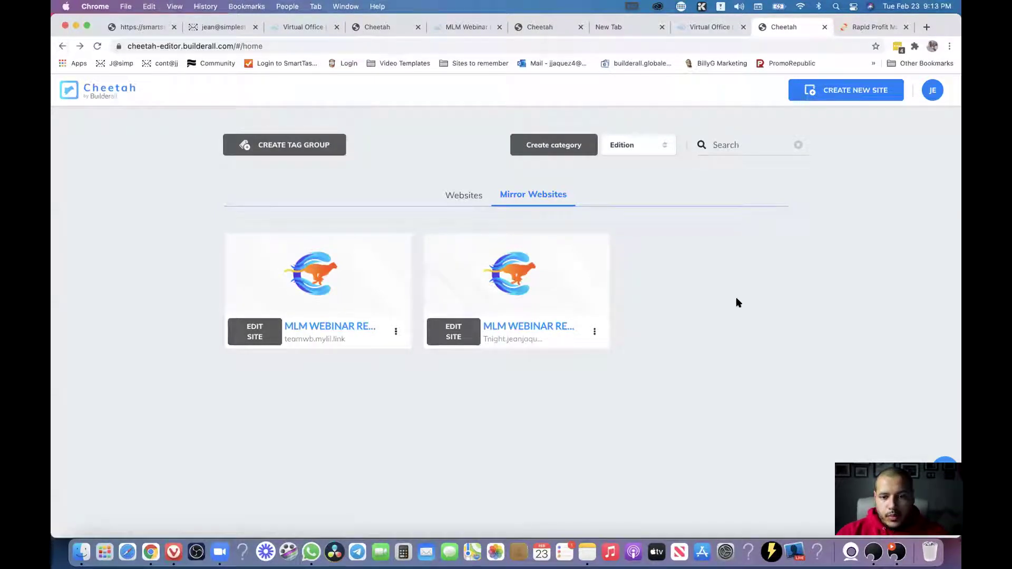
left_click(63, 47)
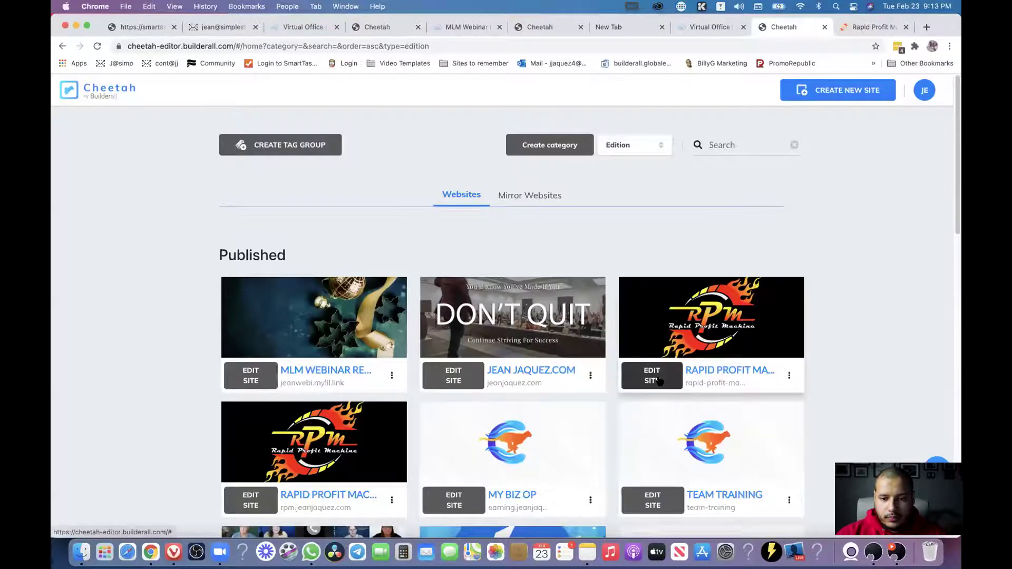
Edit Rapid Profit Machine's OPTIN PAGE and open the MailingBoss form's List URL settings.
left_click(658, 380)
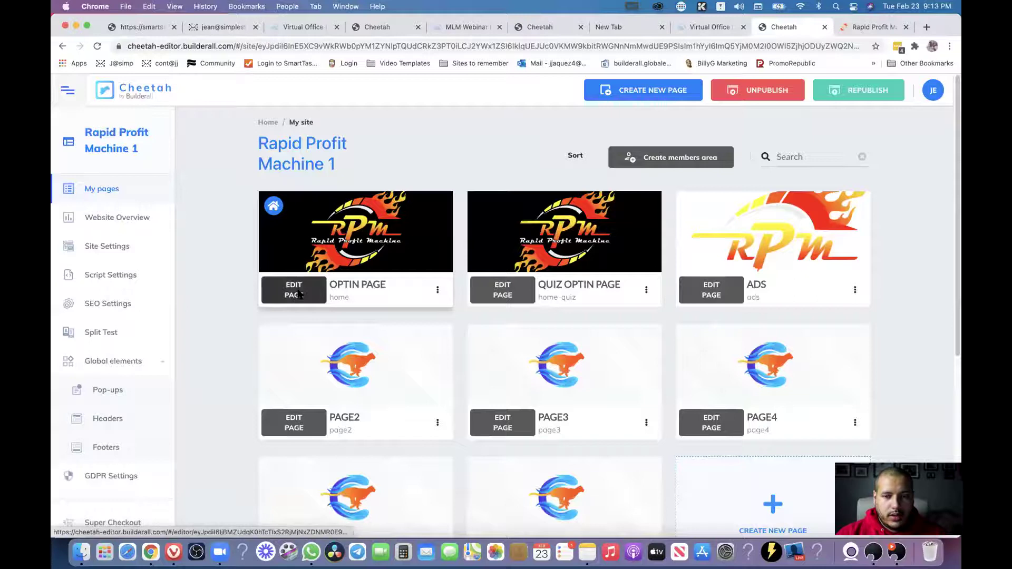
left_click(299, 294)
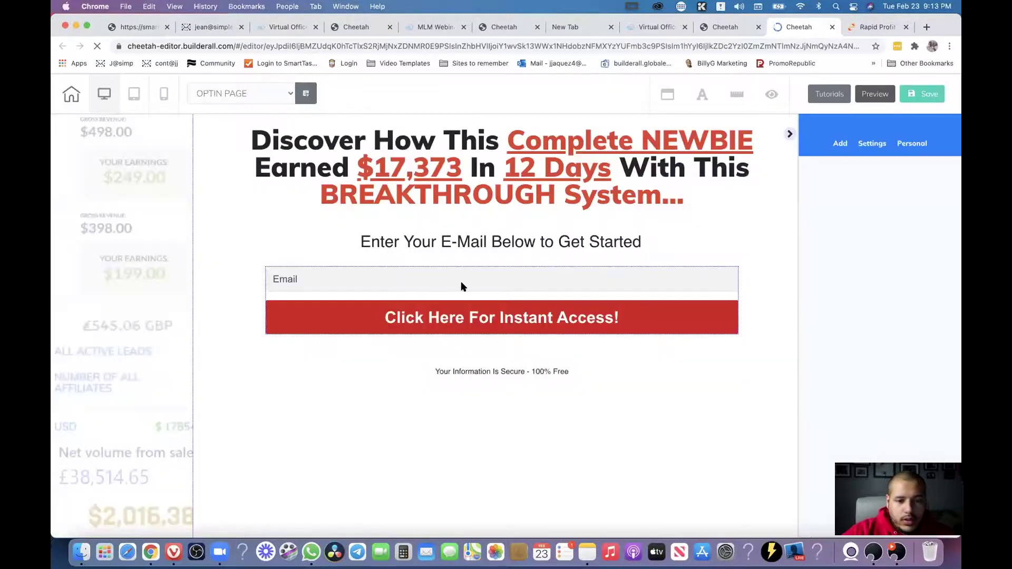
left_click(461, 286)
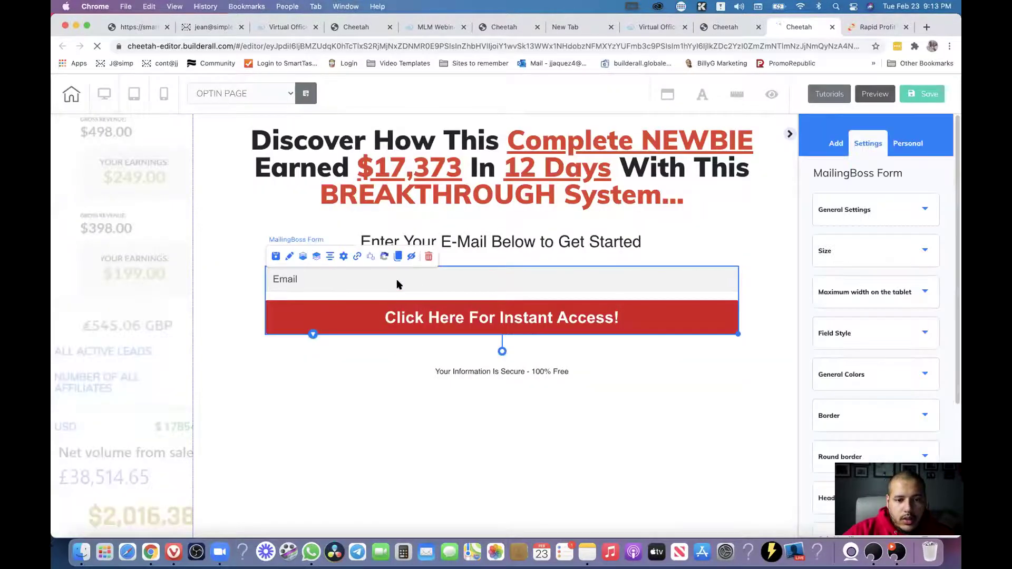
left_click(356, 257)
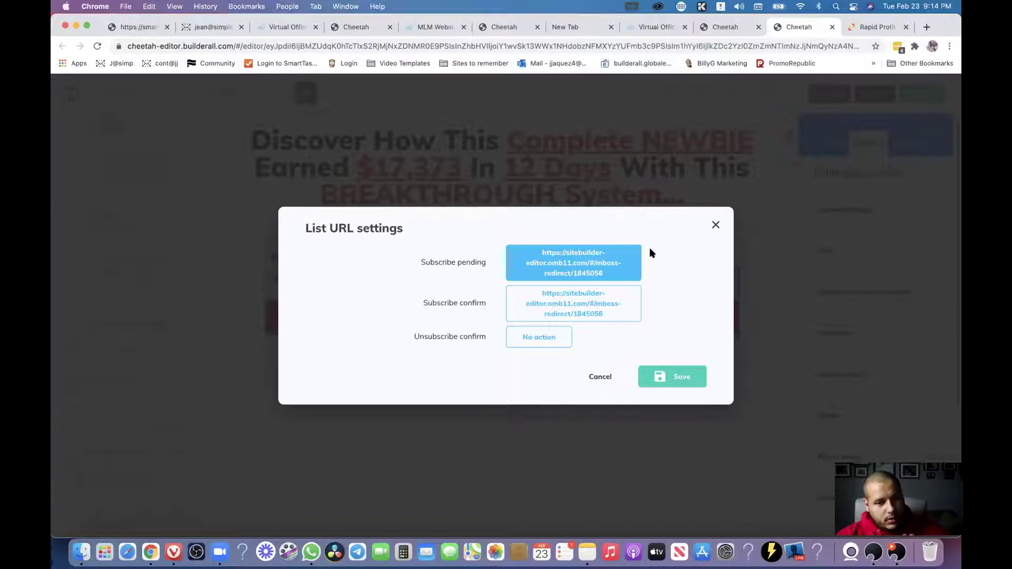
Paste the webinar URL as the pending-subscriber Web redirect, then cancel that link change.
left_click(428, 264)
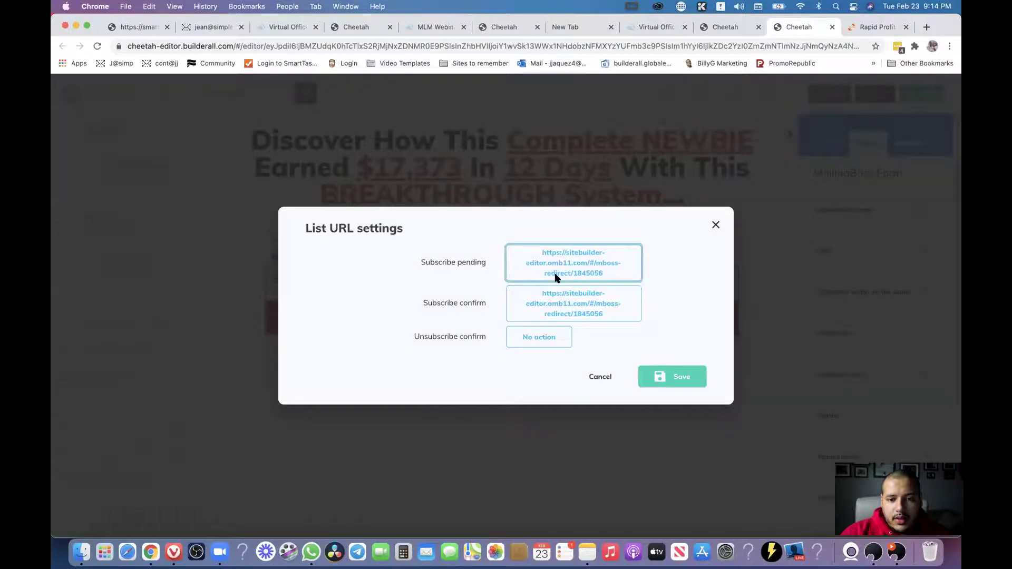
left_click(554, 276)
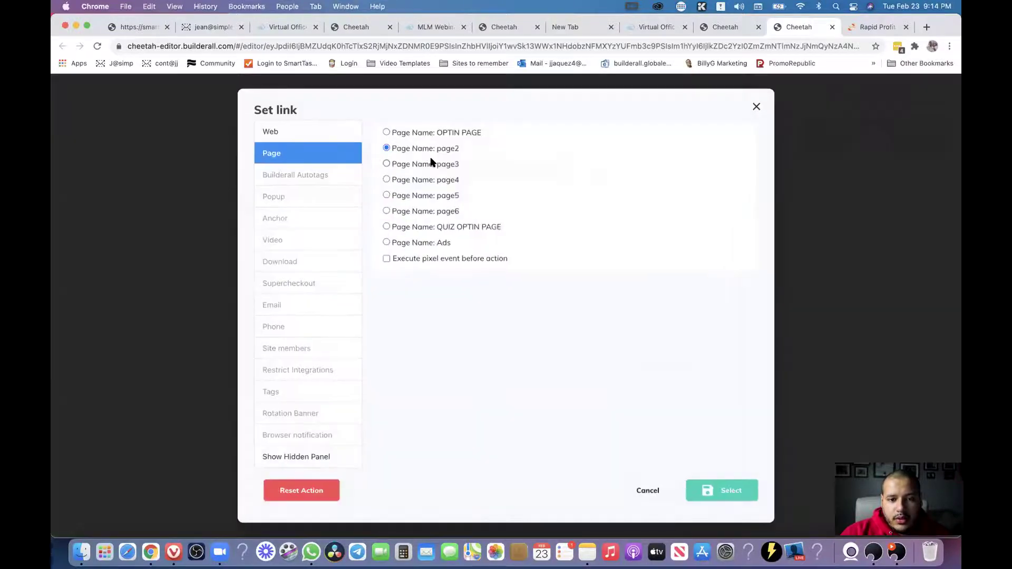
left_click(386, 147)
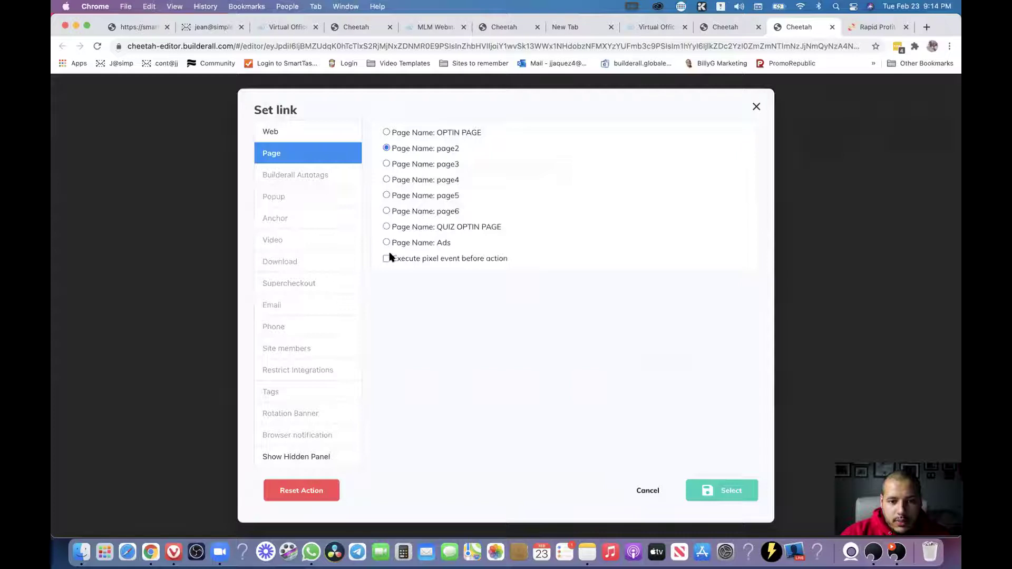
left_click(298, 134)
left_click(414, 149)
right_click(414, 148)
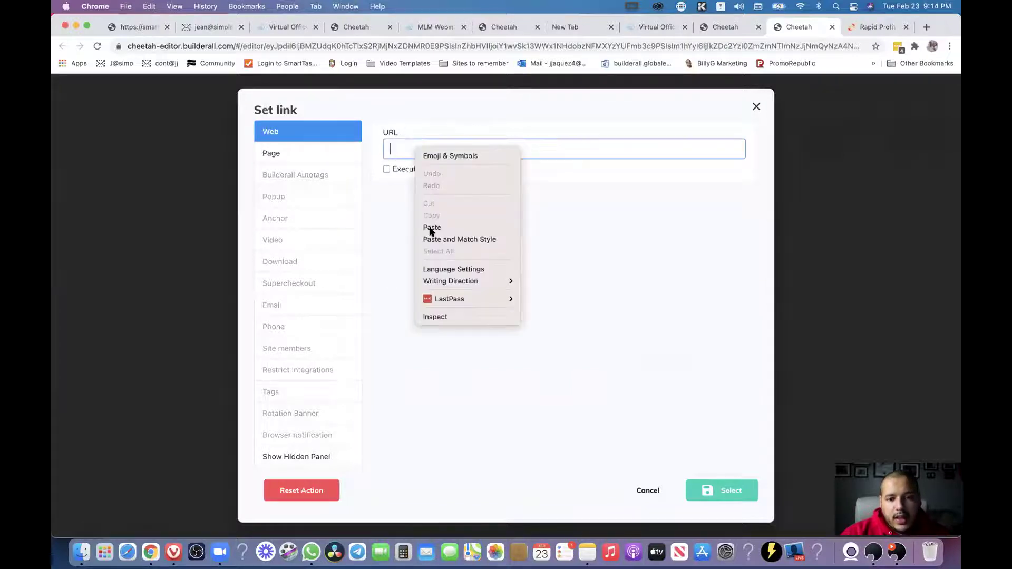
left_click(435, 228)
left_click_drag(526, 145, 383, 148)
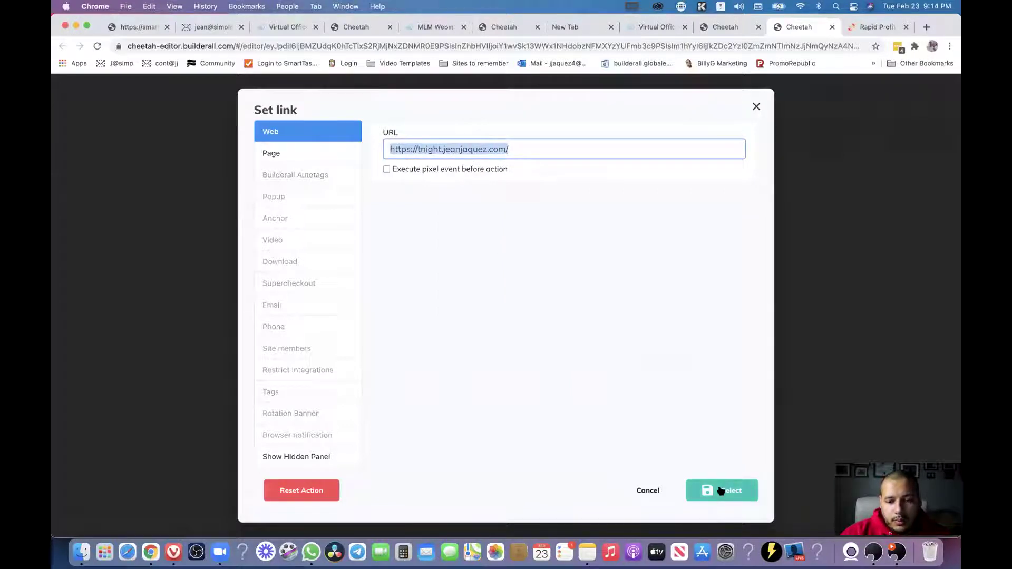
left_click(647, 491)
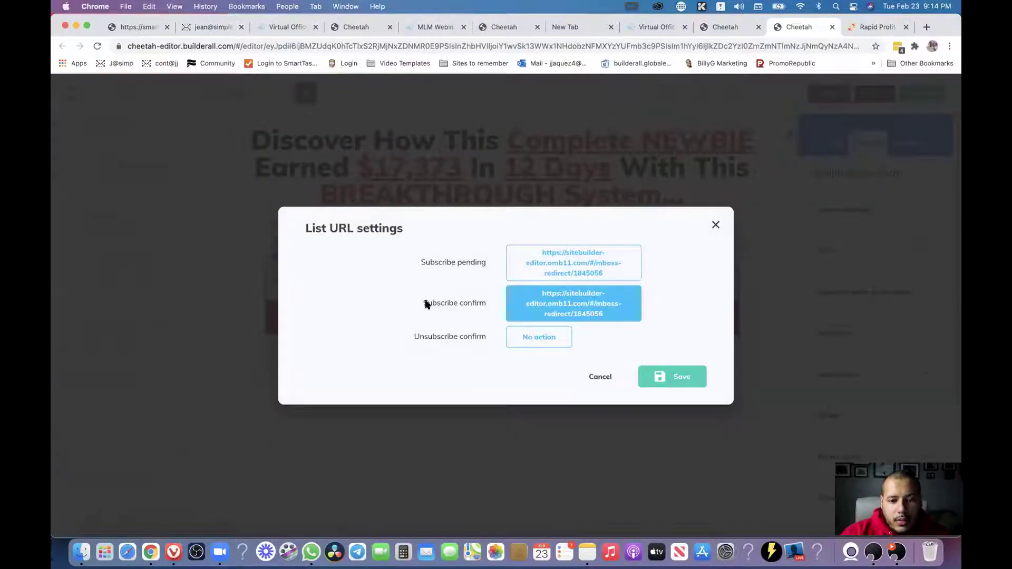
Switch the confirmed-subscriber link to Web, then cancel it and the List URL settings.
left_click(580, 303)
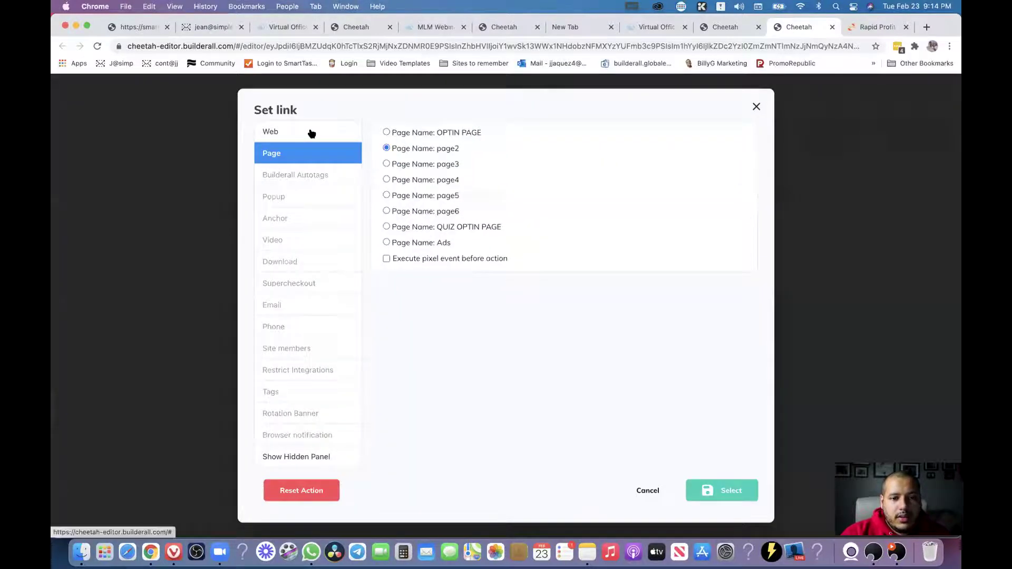
left_click(311, 134)
right_click(414, 143)
left_click(447, 221)
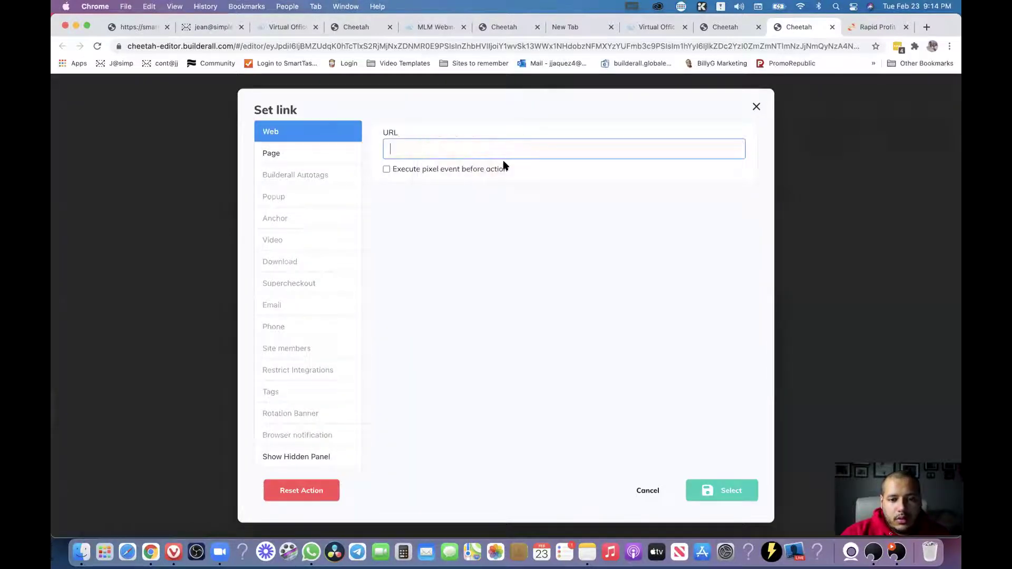
left_click(652, 491)
left_click(602, 377)
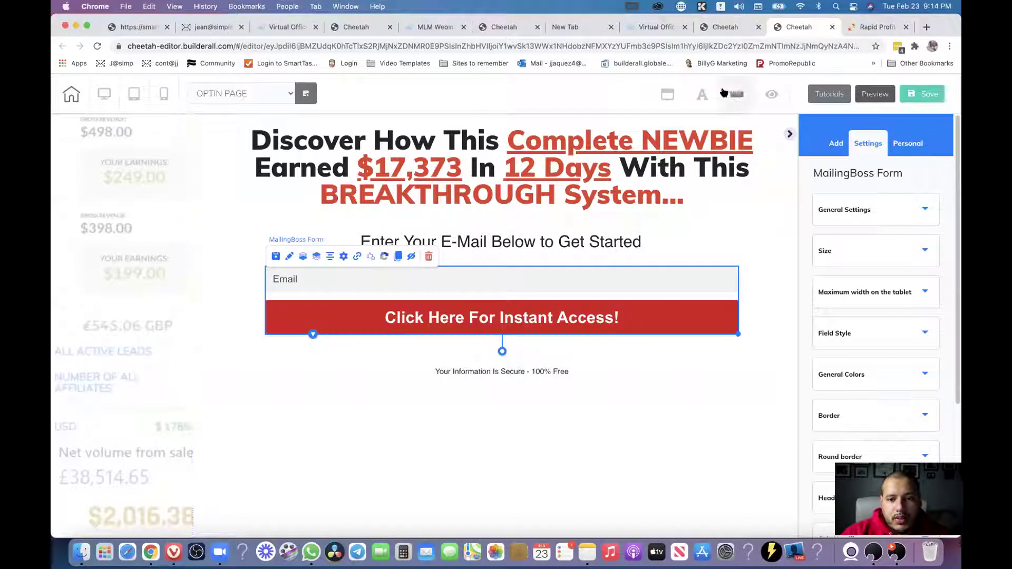
Load the copied mirror webinar URL with Paste and Go in a Cheetah tab and scroll through it.
left_click(723, 28)
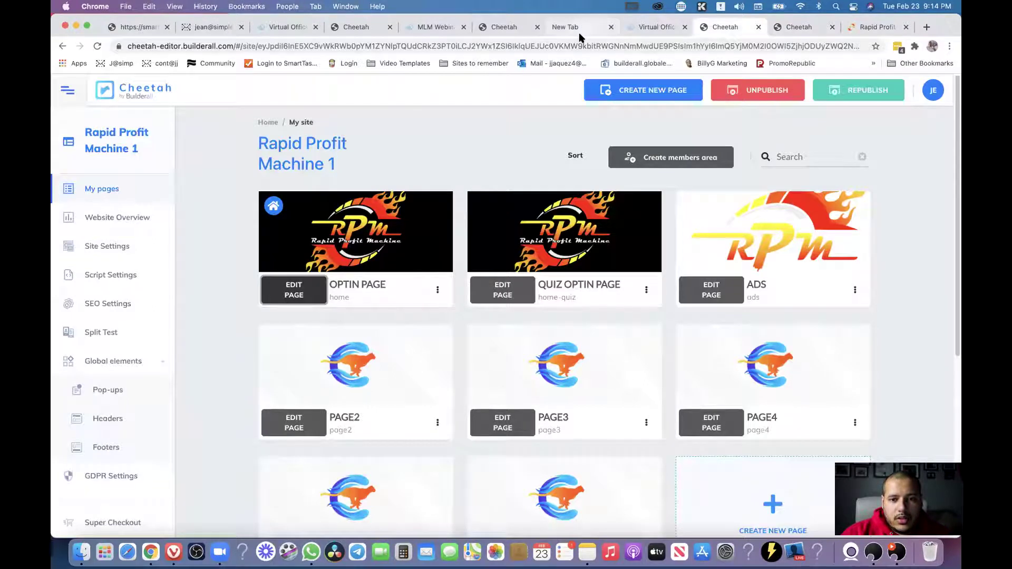
left_click(580, 29)
left_click(659, 26)
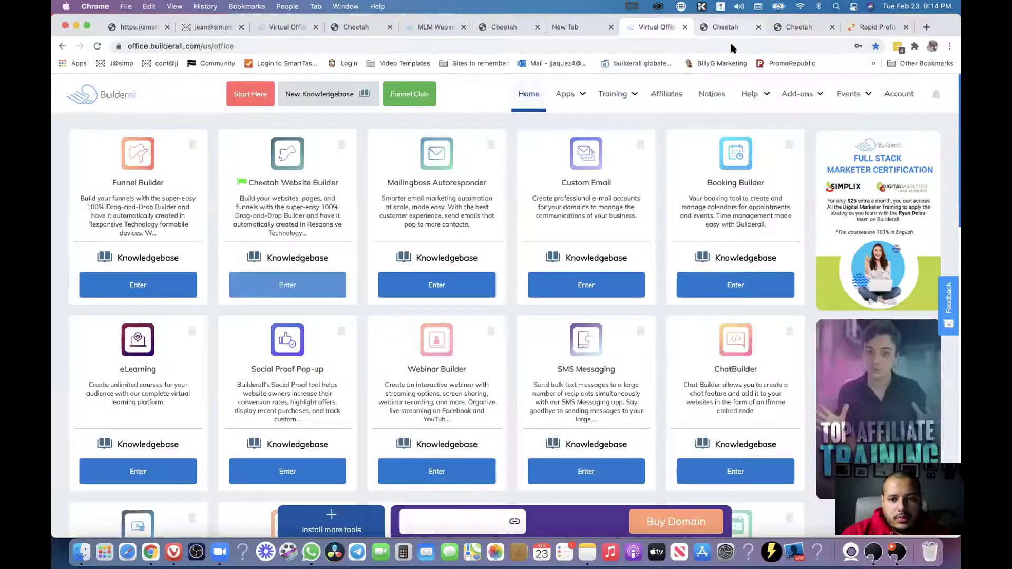
left_click(725, 27)
right_click(731, 46)
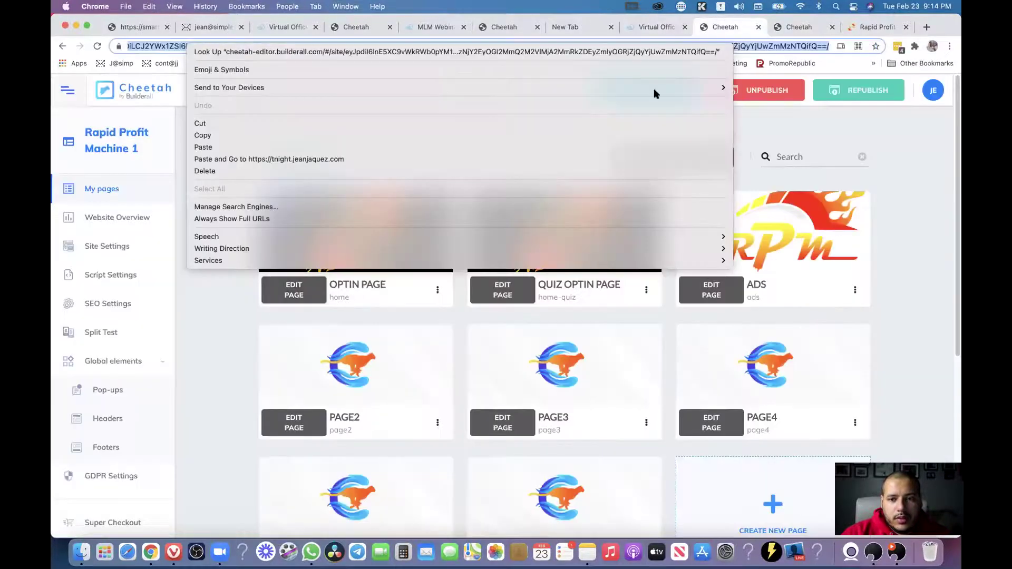
left_click(234, 147)
key("Return")
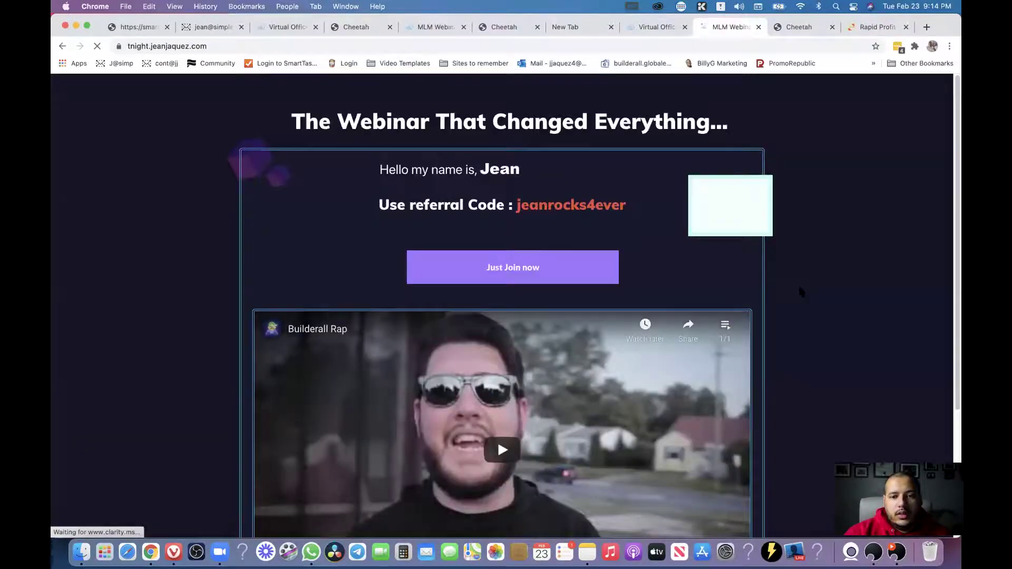
scroll(818, 317, "down", 5)
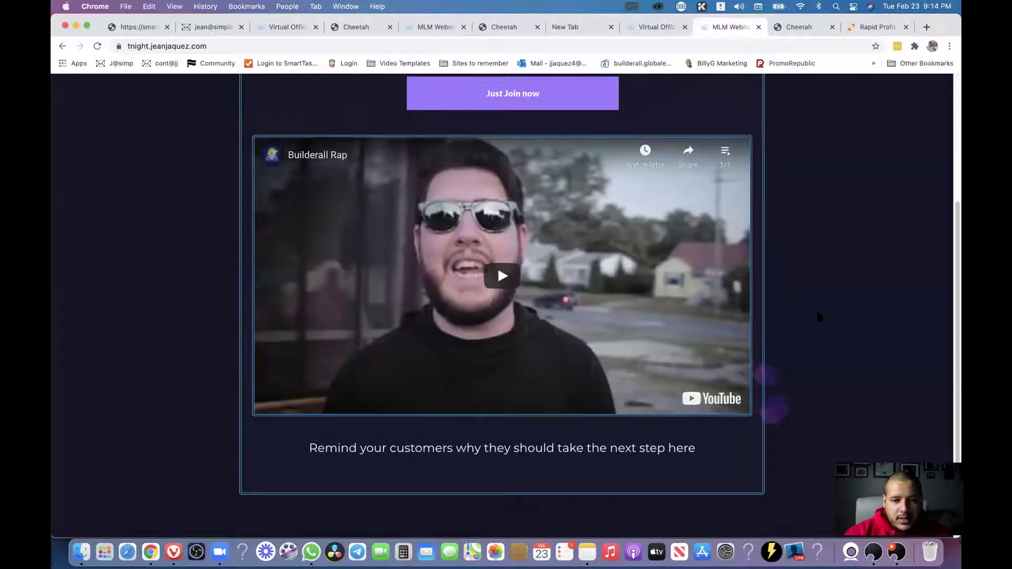
scroll(819, 316, "up", 5)
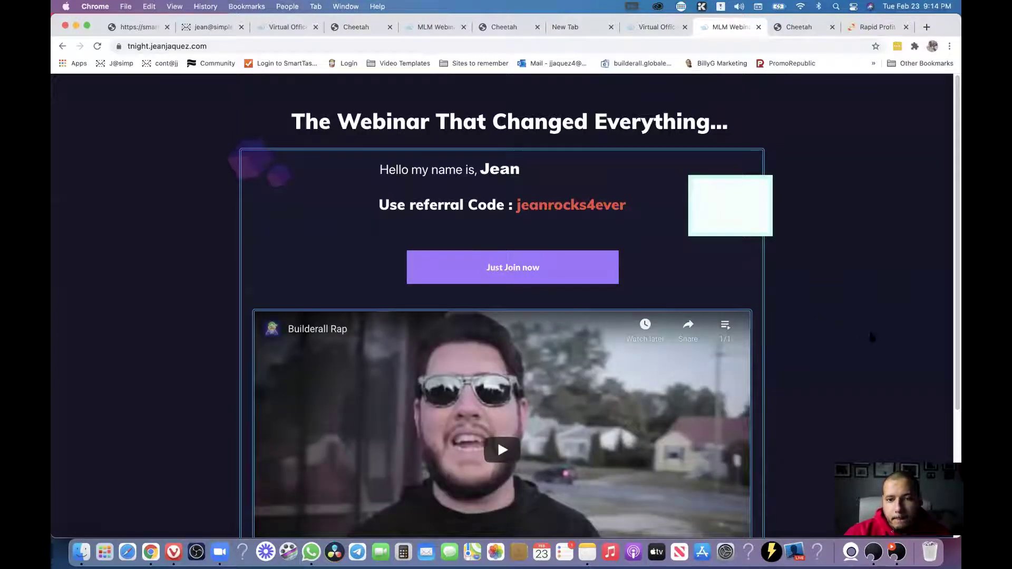
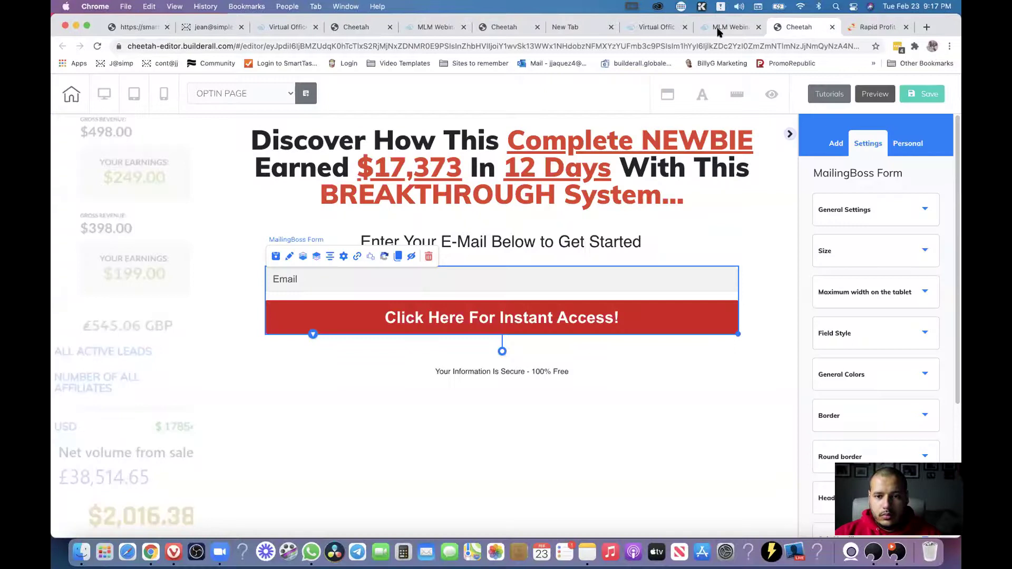
View the live MLM Webinar replay page, then close its tab to return to the editor.
left_click(656, 27)
left_click(730, 27)
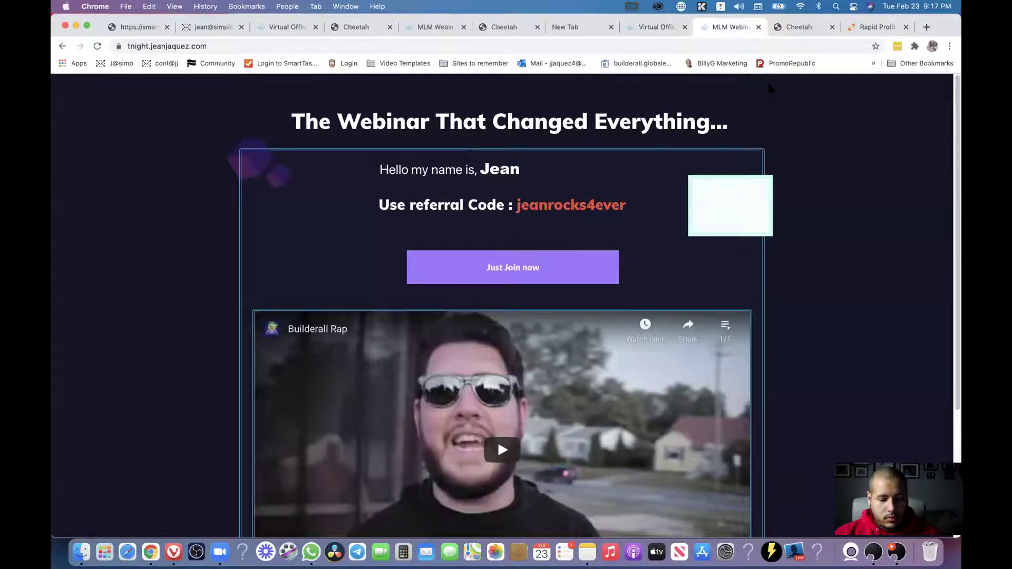
key("super+w")
key("super+w")
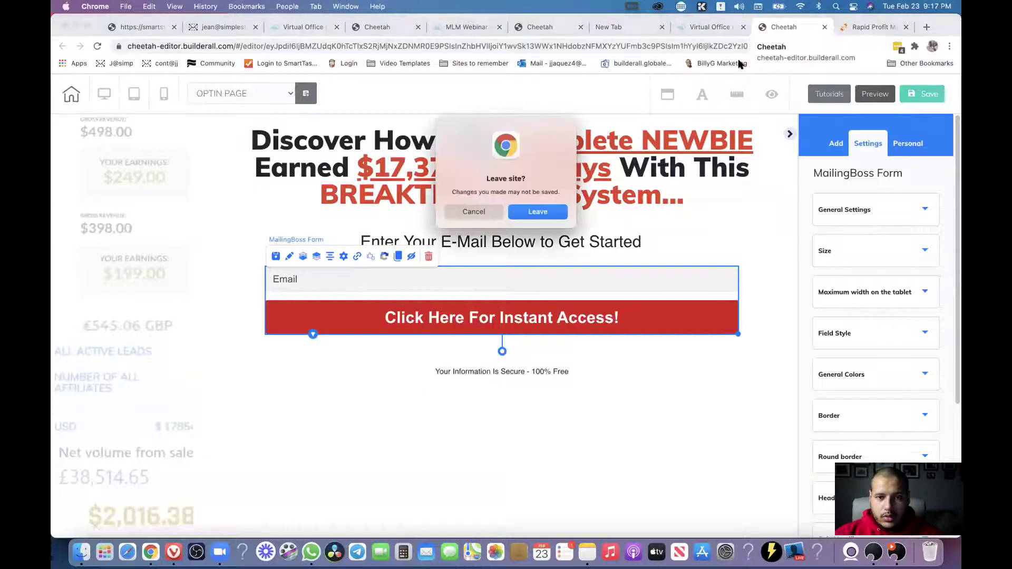
Stay in the editor, save and exit the opt-in page, and open the MLM Webinar Replay site's pages.
left_click(474, 213)
left_click(76, 94)
left_click(535, 331)
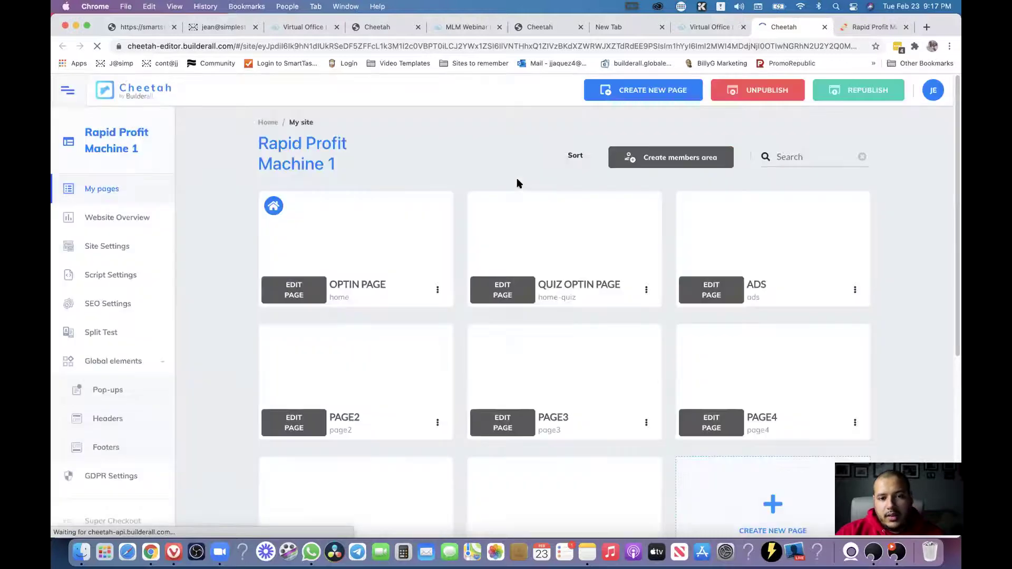
left_click(267, 122)
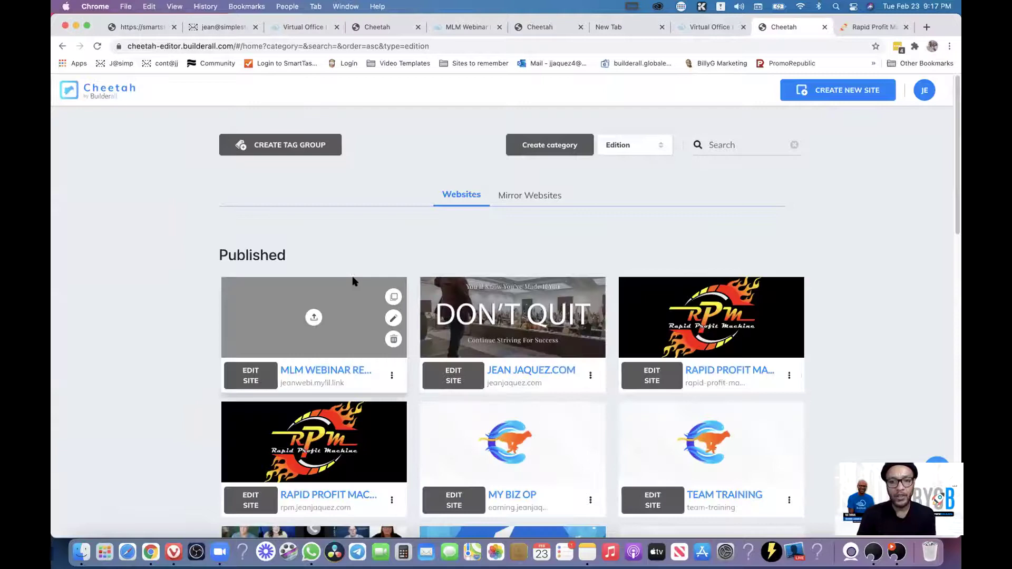
left_click(252, 381)
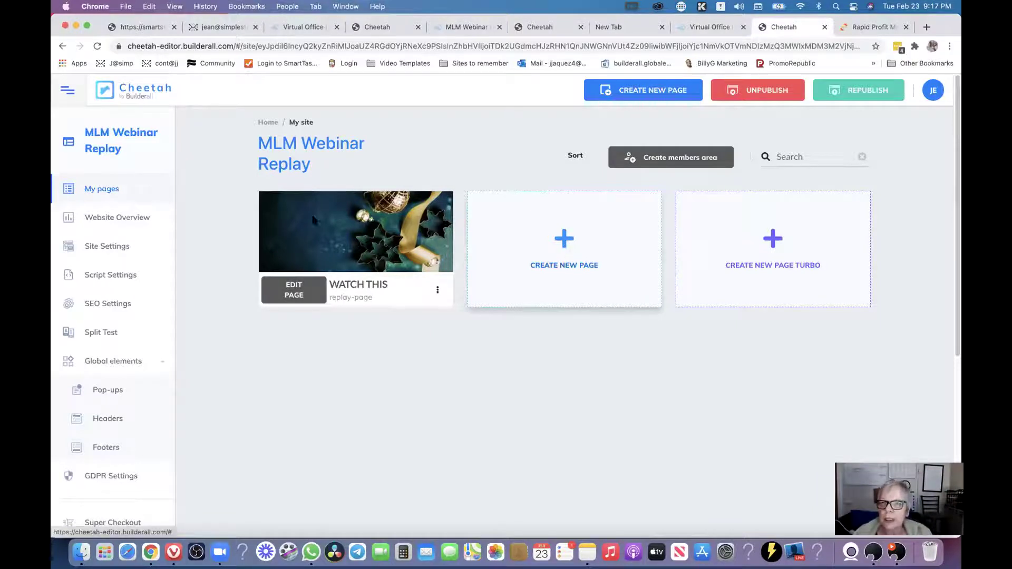
Create a new page with name 'Test tag' and title 'Test tag', and save it.
left_click(564, 245)
left_click(409, 260)
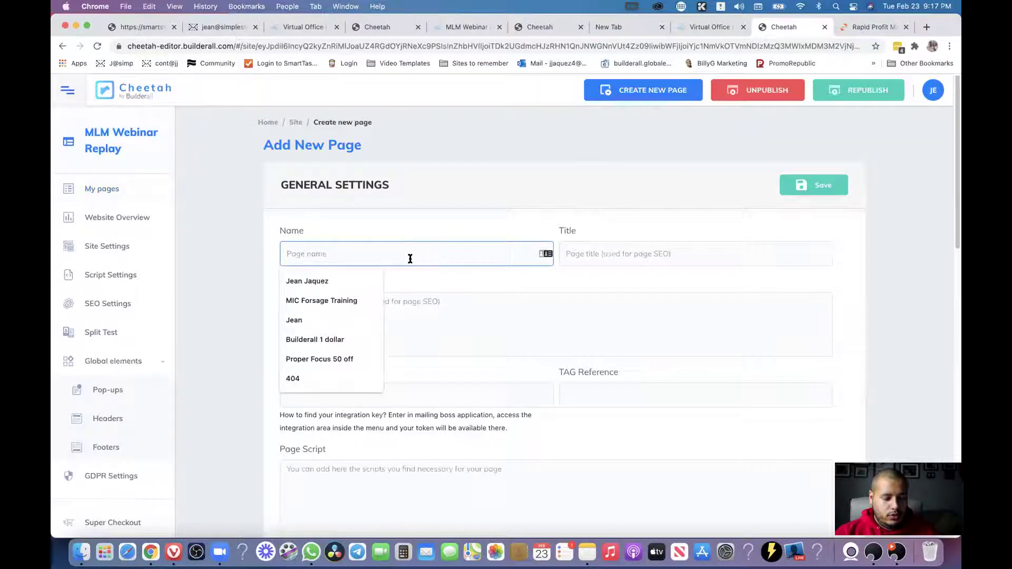
type("Testag")
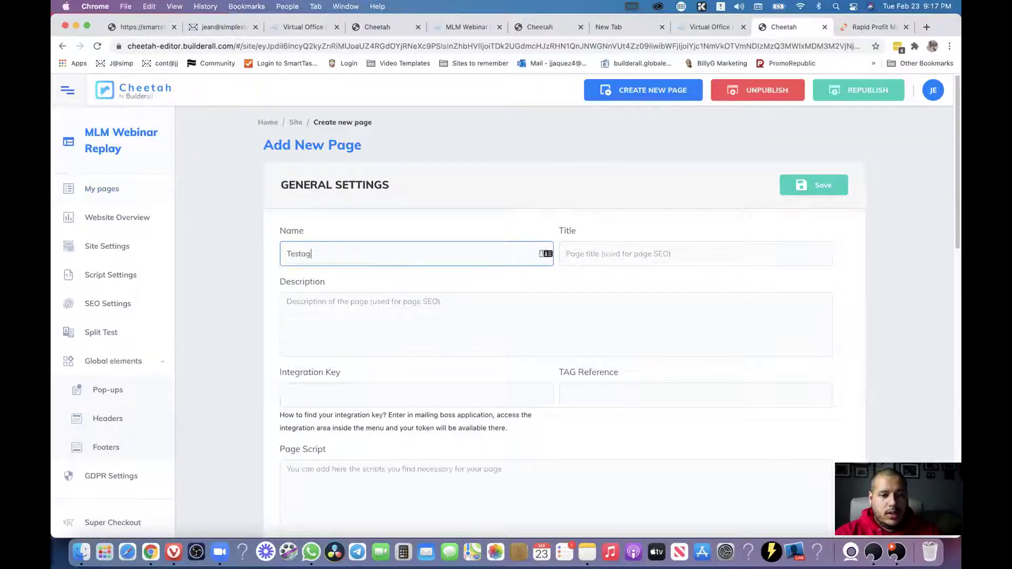
key("BackSpace")
key("BackSpace")
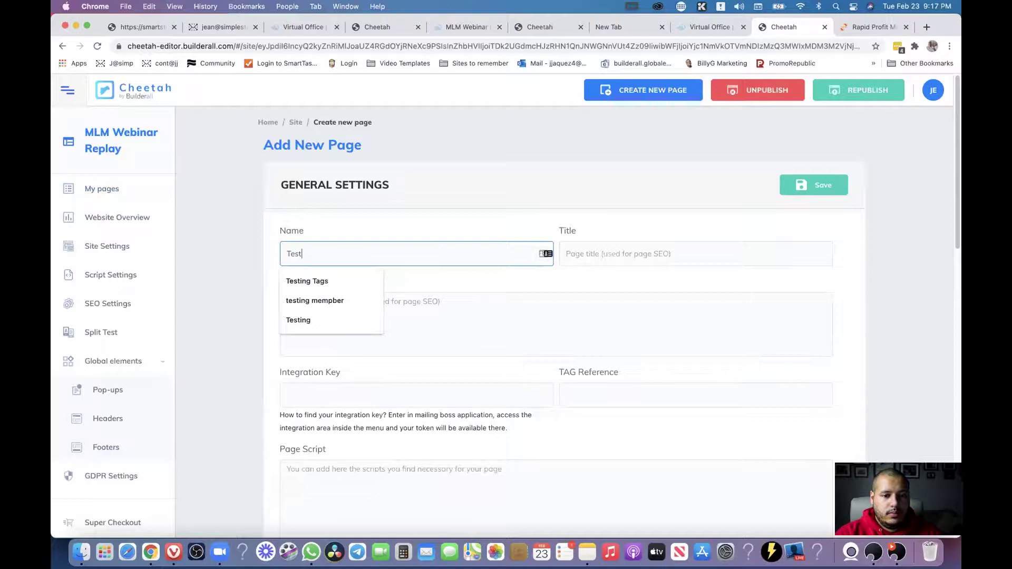
type("tag")
key("super+a")
left_click(609, 254)
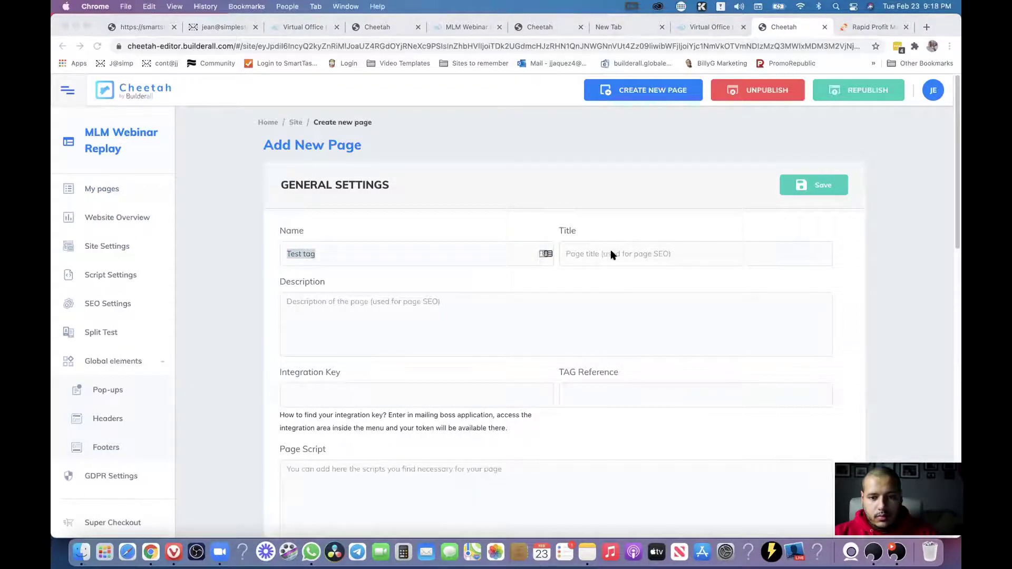
key("super+c")
left_click(606, 255)
key("super+v")
left_click(474, 316)
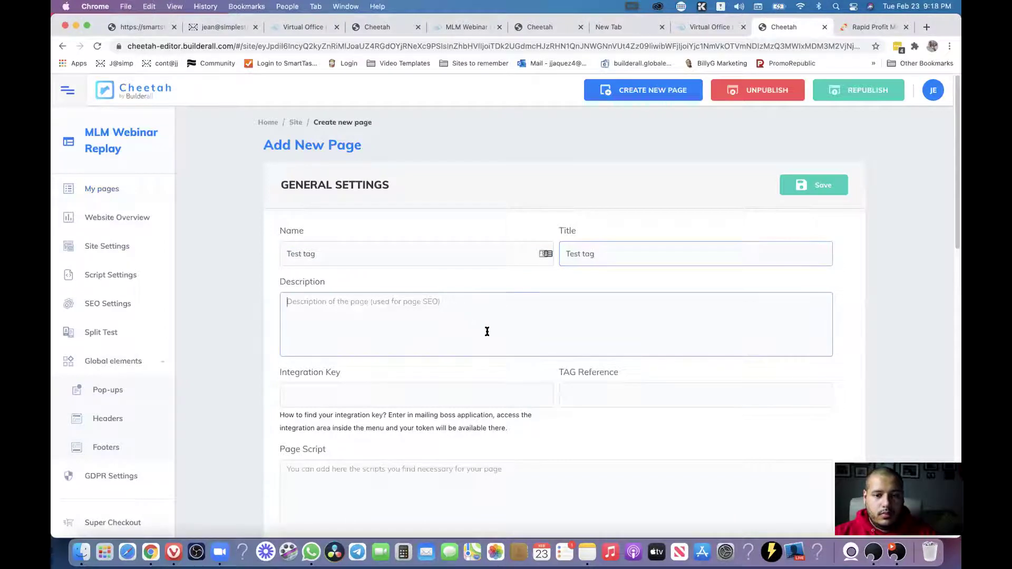
scroll(519, 366, "down", 10)
left_click(826, 111)
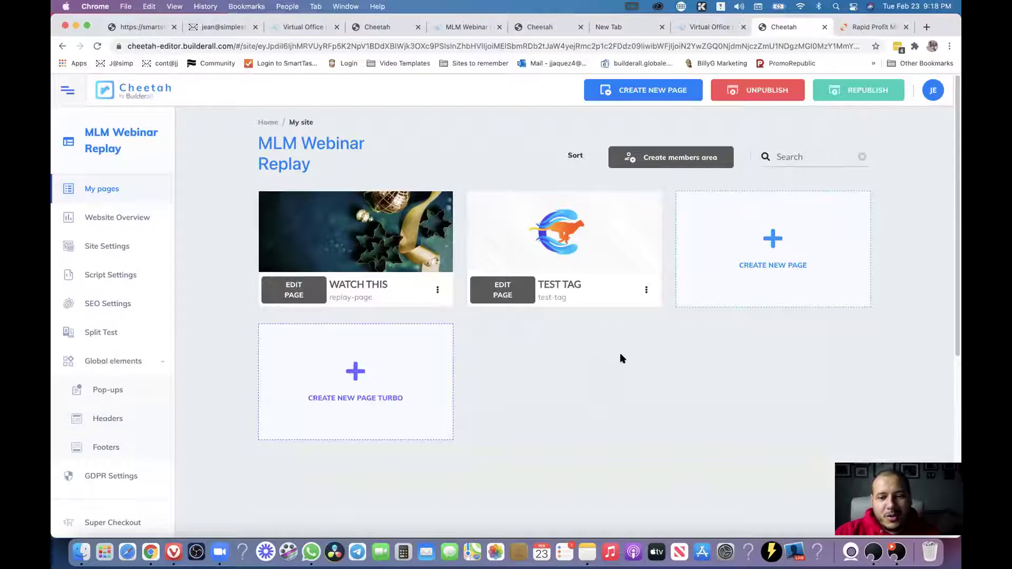
Duplicate the WATCH THIS replay page and open the copy for editing.
left_click(501, 296)
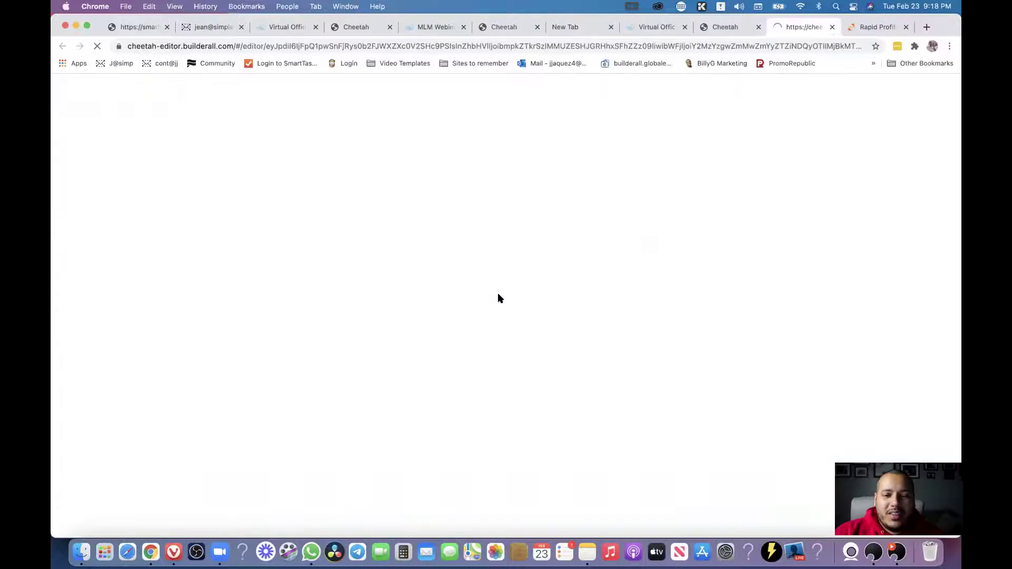
left_click(741, 30)
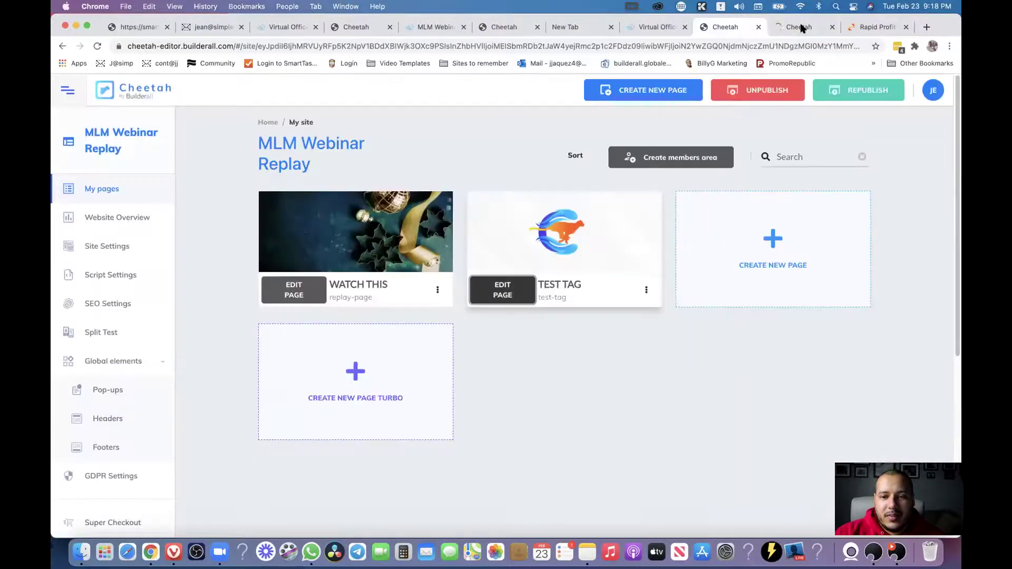
left_click(438, 289)
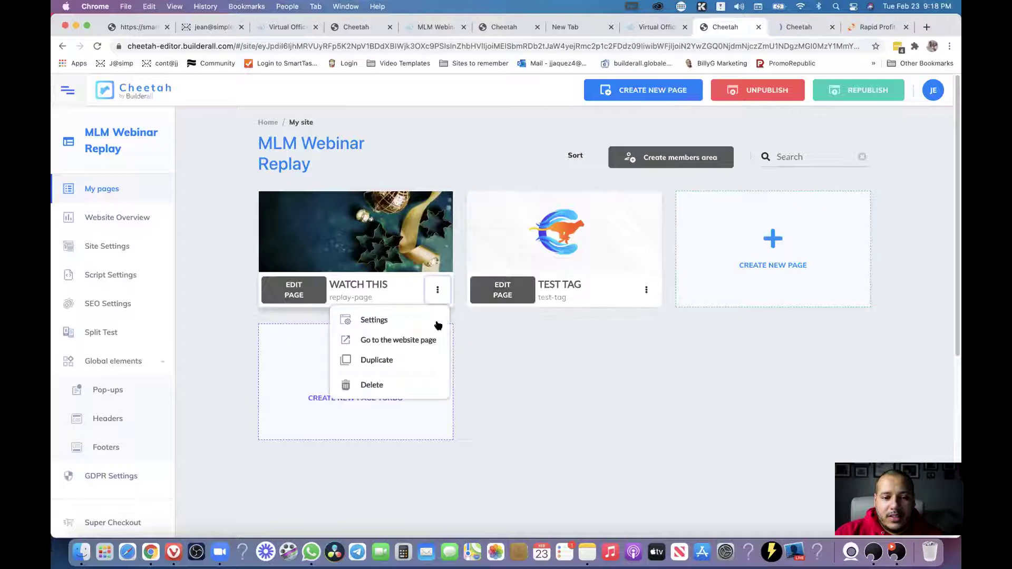
left_click(394, 357)
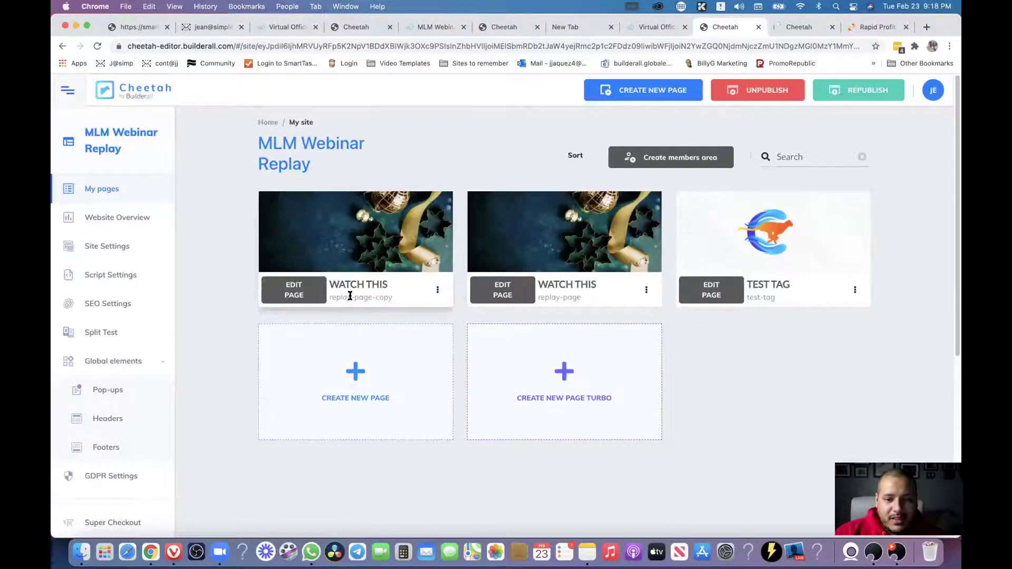
left_click(295, 291)
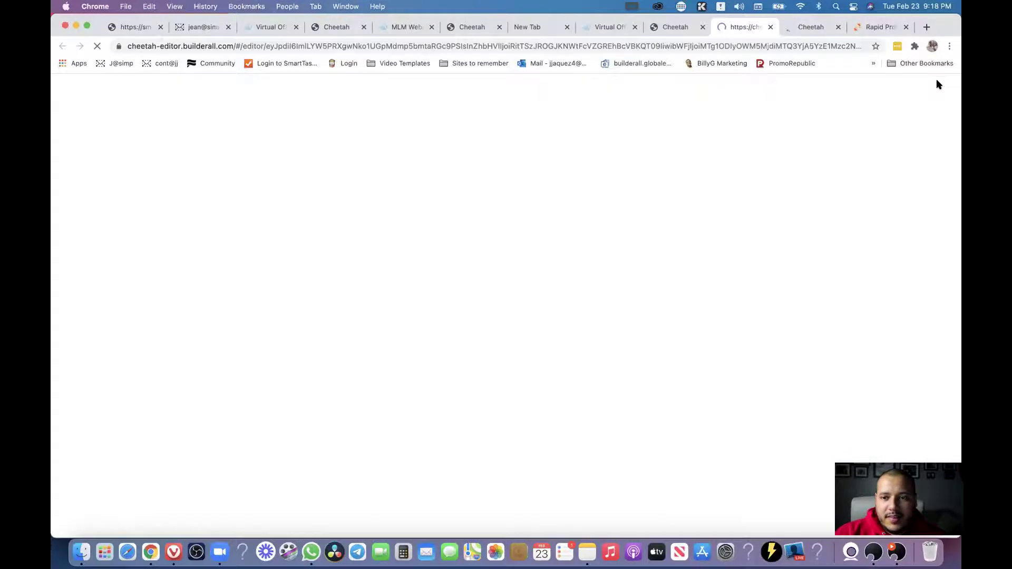
Close the unused TEST TAG editor without saving, and close the Rapid Profit tab.
left_click(838, 27)
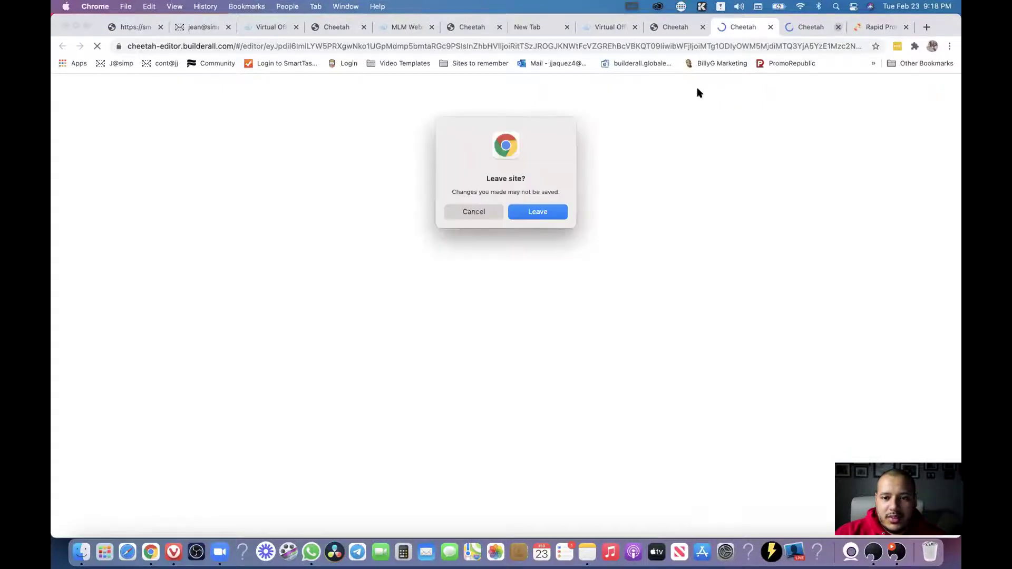
key("Return")
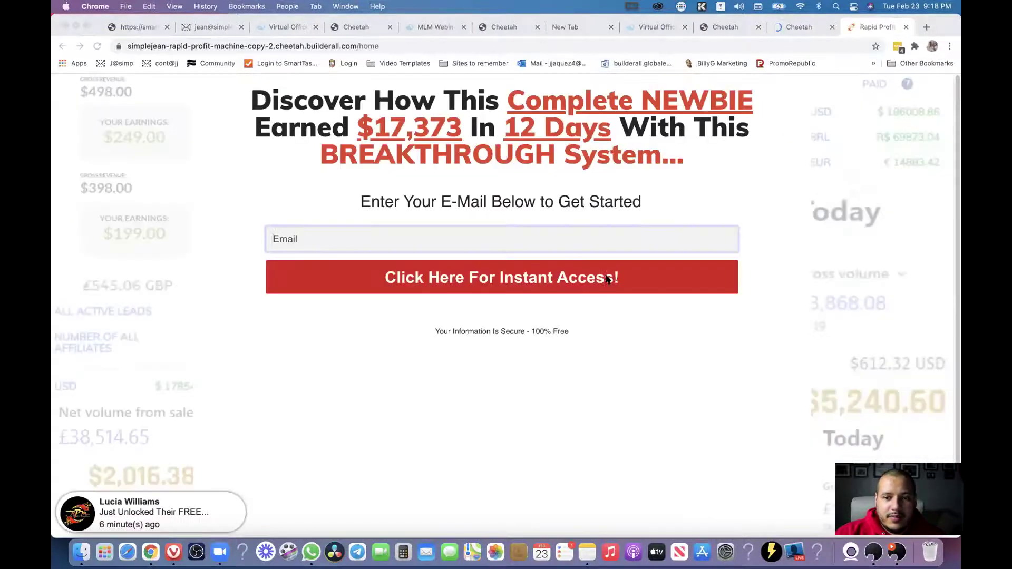
left_click(907, 28)
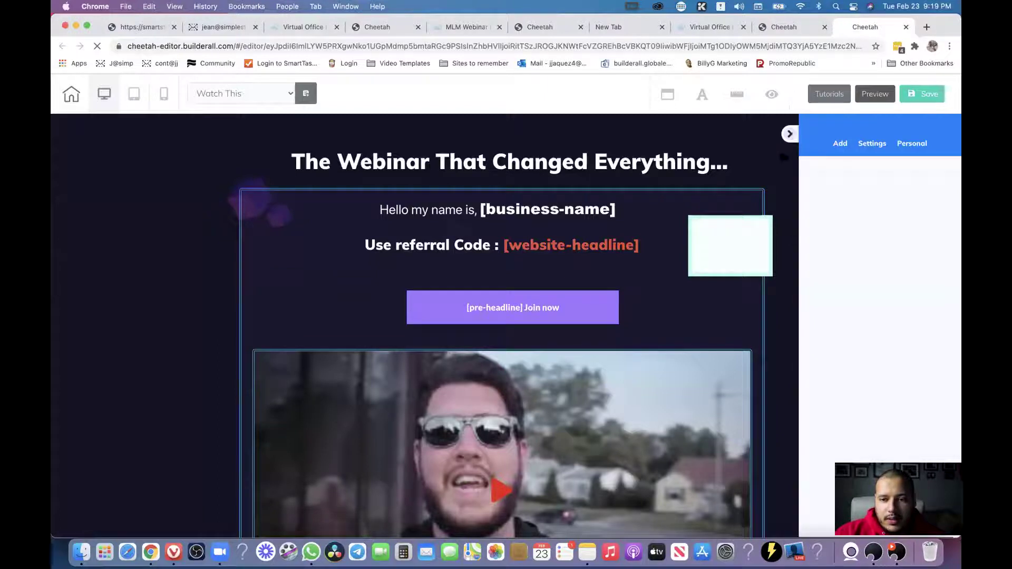
left_click(790, 135)
mouse_move(442, 348)
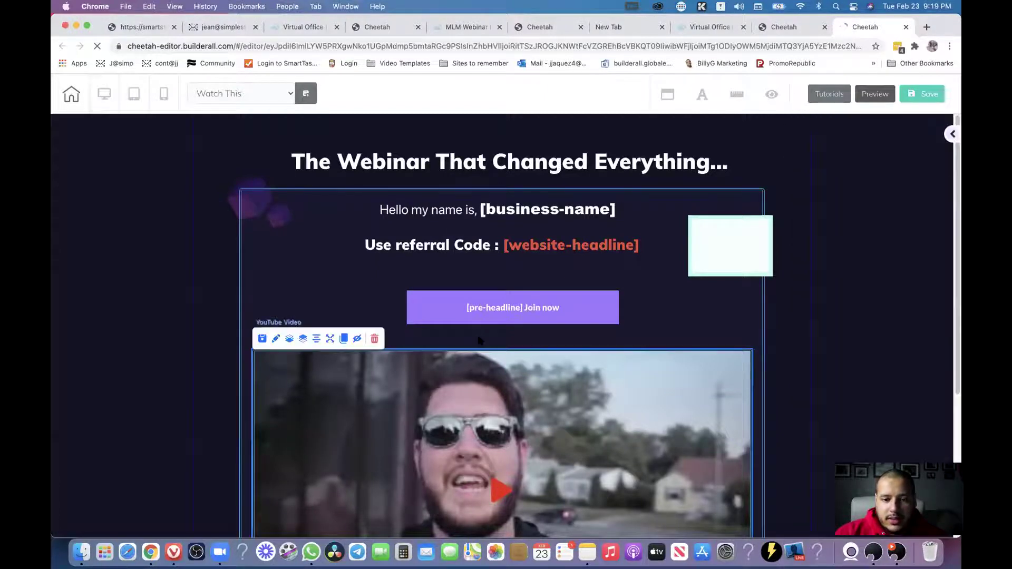
left_click(375, 339)
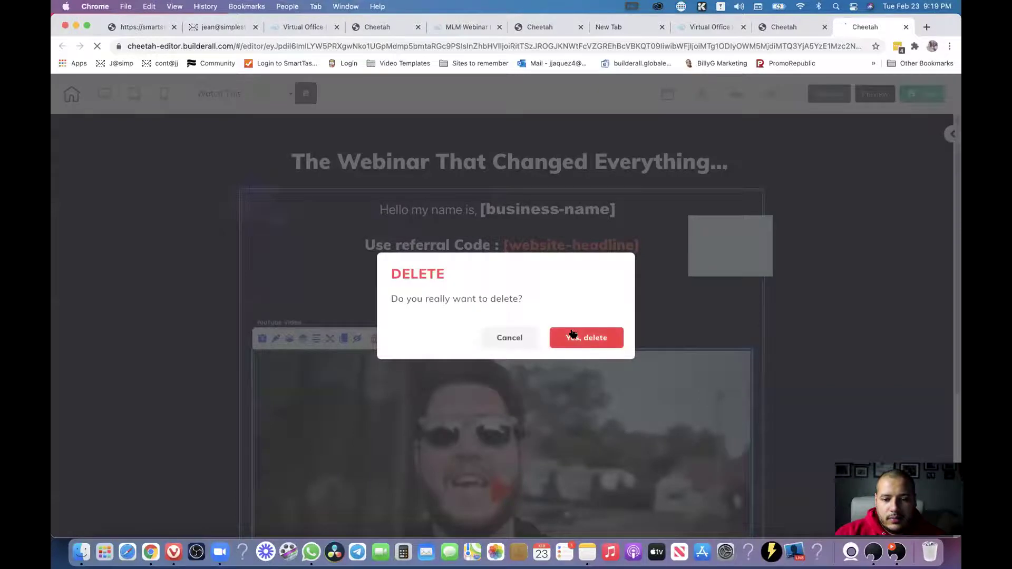
left_click(572, 334)
left_click_drag(741, 241, 533, 457)
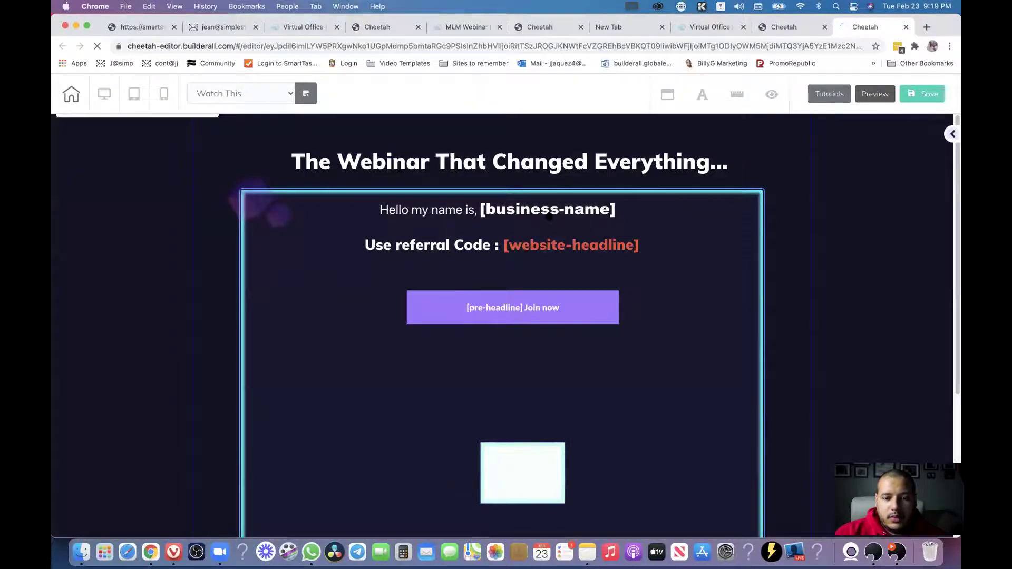
left_click(601, 212)
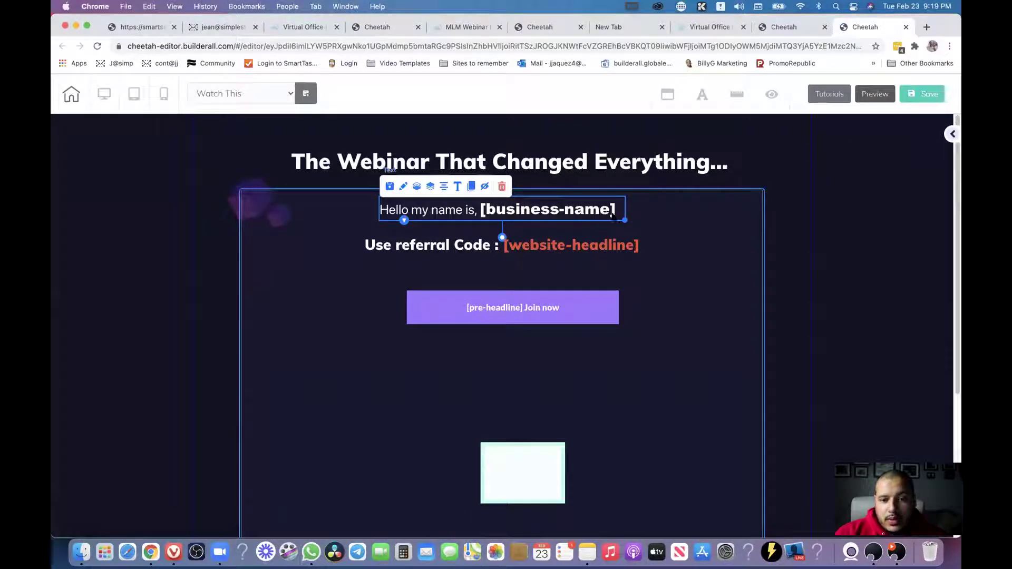
Delete the [website-headline] tag from the referral code line, leaving placeholder text 111.
left_click(614, 254)
double_click(459, 246)
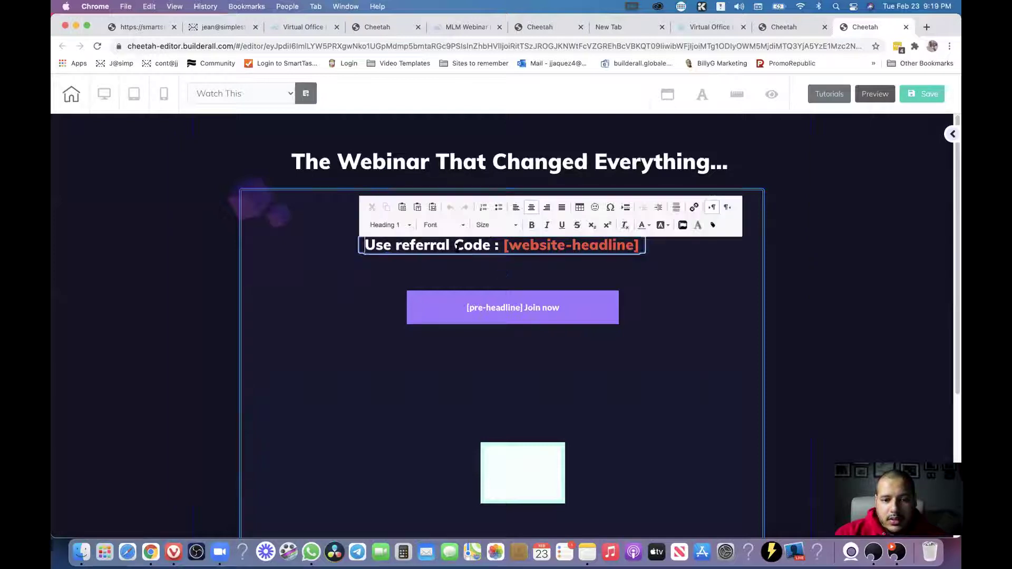
left_click_drag(502, 245, 654, 253)
left_click(713, 226)
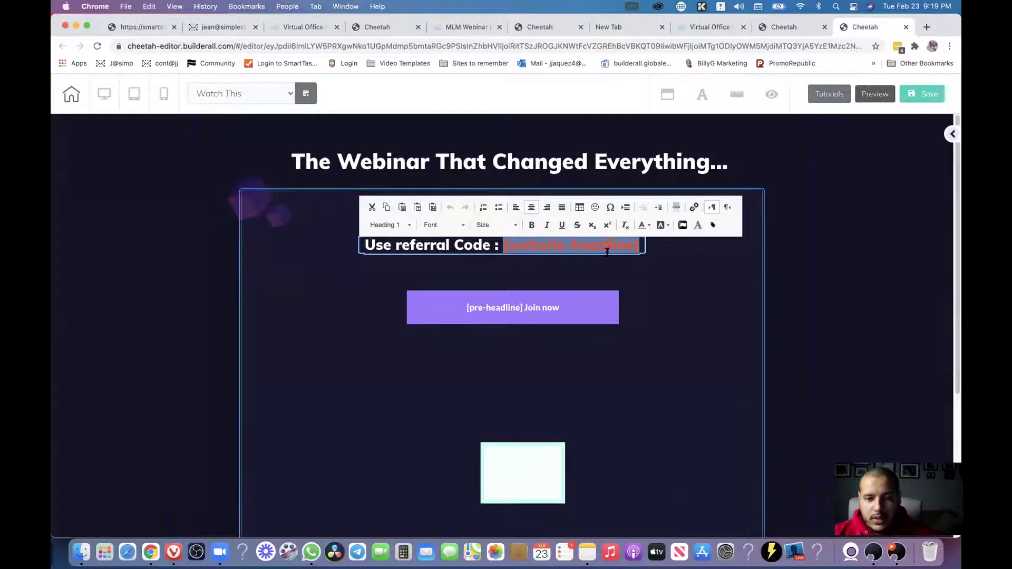
left_click(648, 258)
left_click(547, 257)
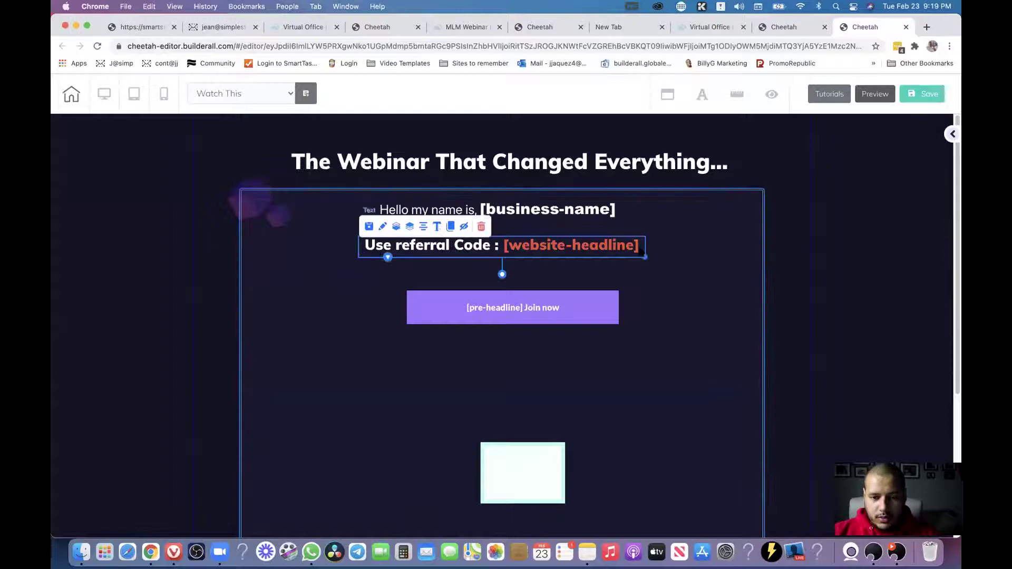
left_click(547, 257)
left_click(522, 258)
left_click(503, 250)
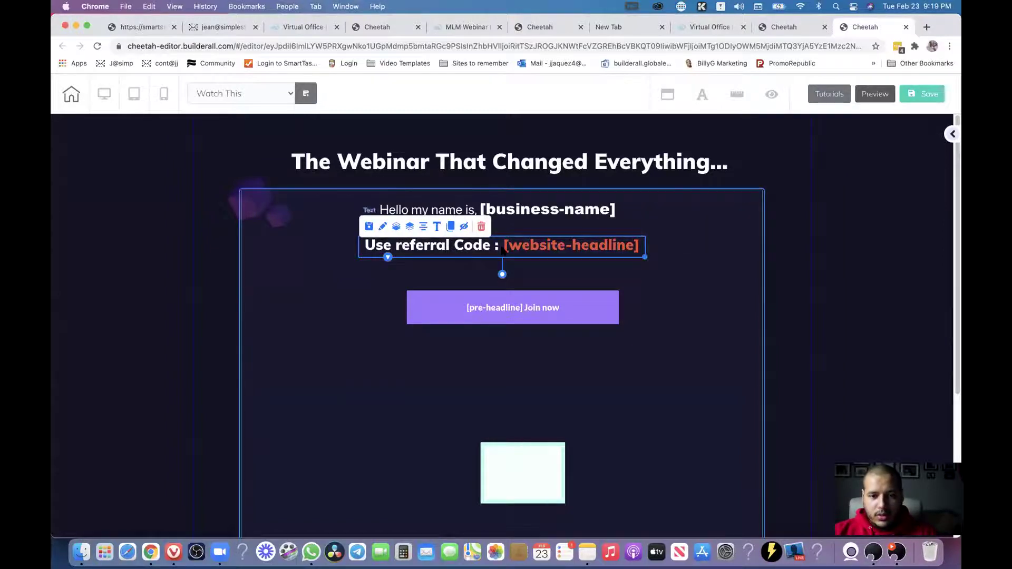
left_click(503, 247)
left_click_drag(504, 247, 647, 248)
key("BackSpace")
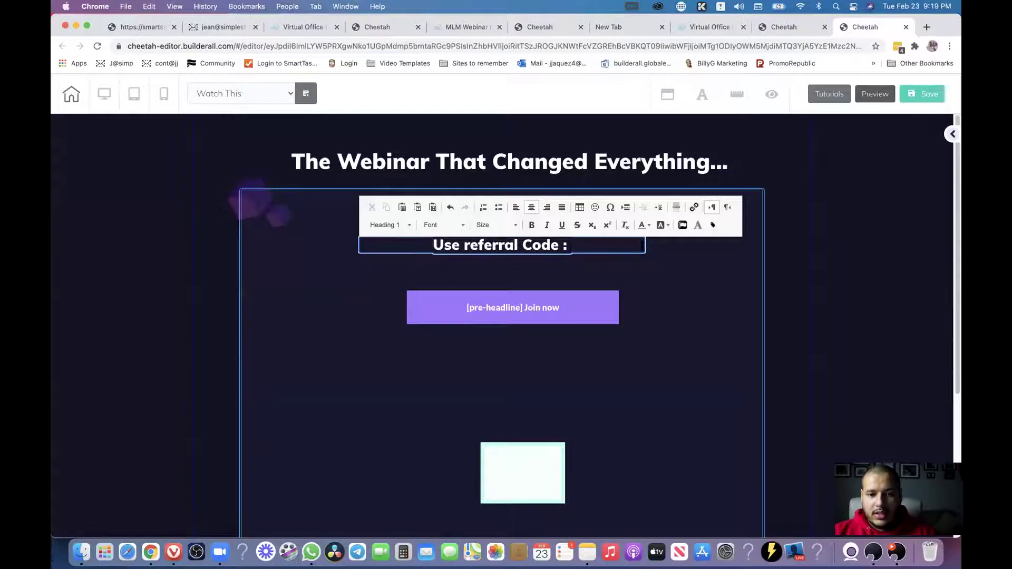
type("111")
Replace the 111 placeholder with the business-slogan smart tag and save the page.
left_click_drag(561, 246, 585, 246)
left_click(713, 225)
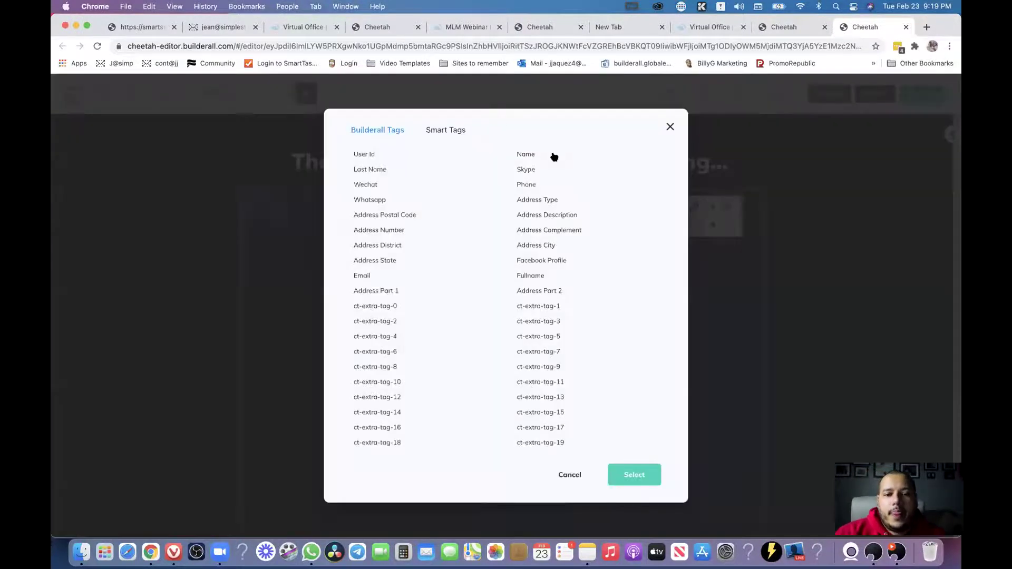
left_click(462, 131)
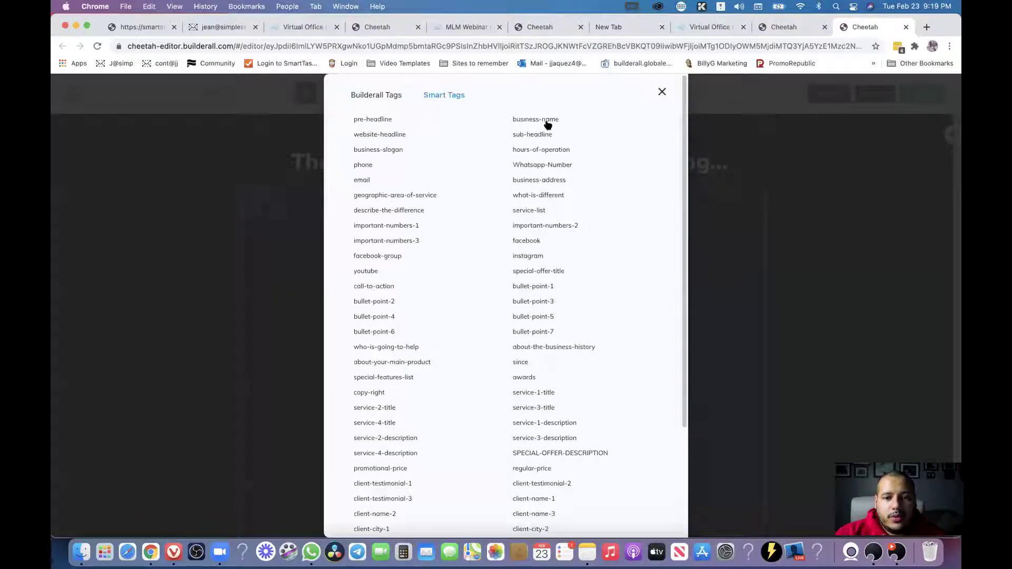
left_click(378, 152)
scroll(667, 337, "down", 5)
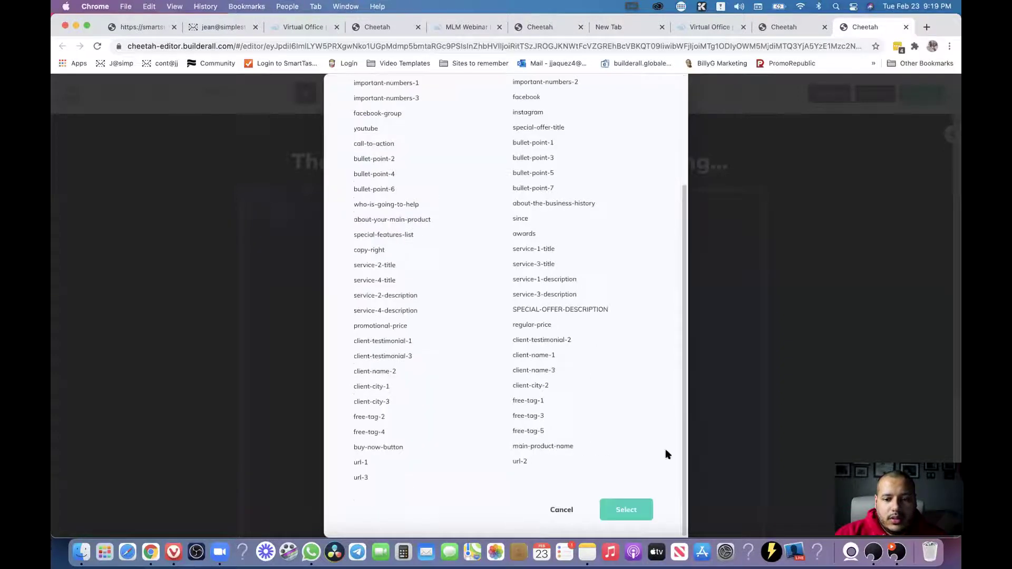
left_click(634, 509)
left_click(690, 277)
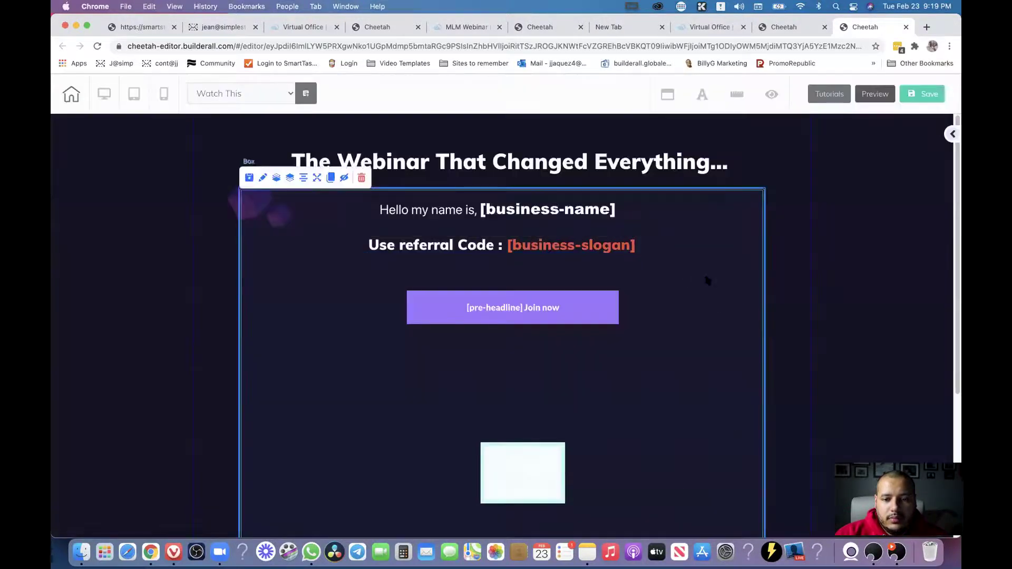
left_click(919, 95)
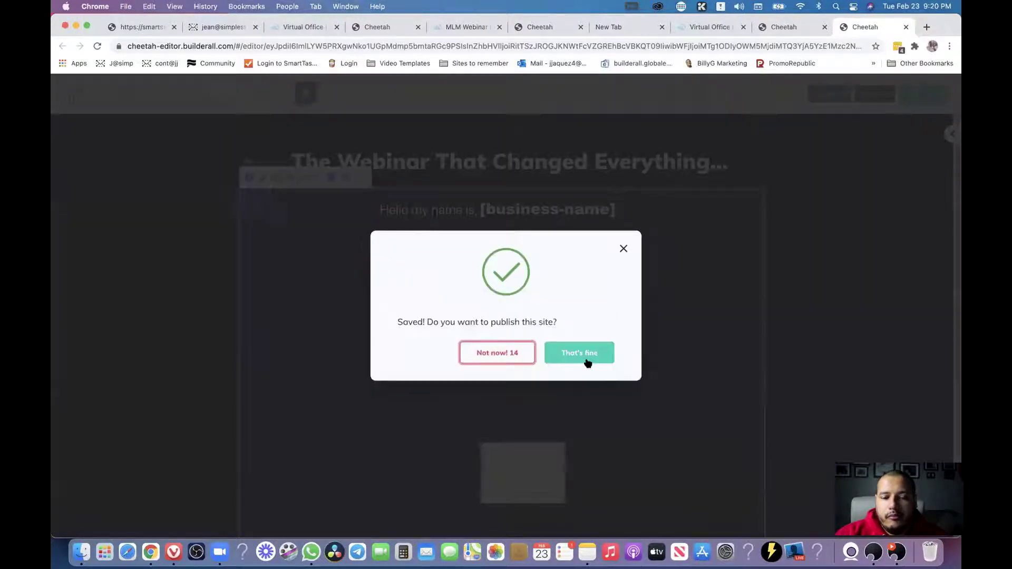
Publish the site to its mylil.link domain, open it, and return to the site dashboard.
left_click(585, 354)
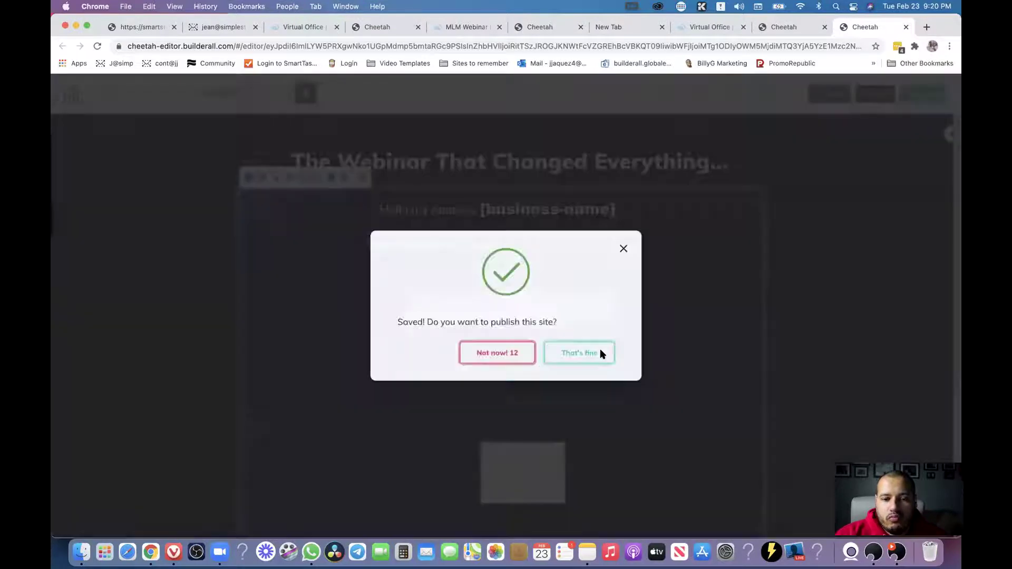
left_click(601, 352)
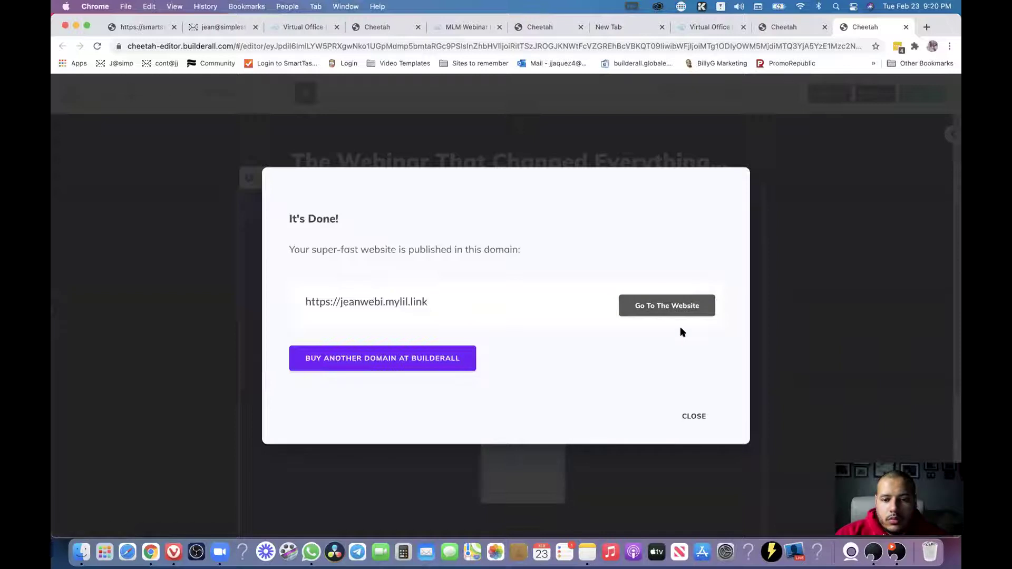
left_click(701, 305)
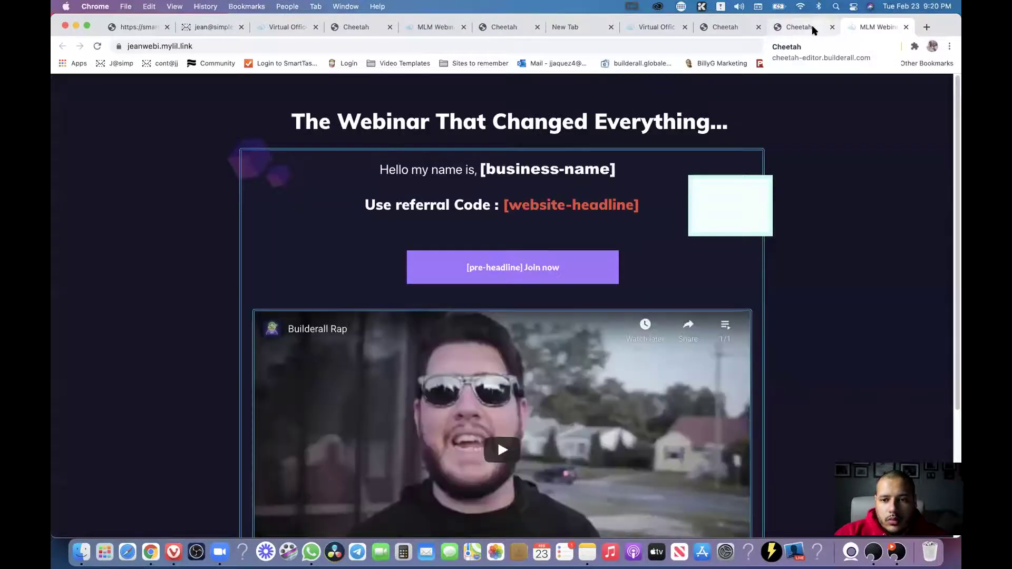
left_click(812, 27)
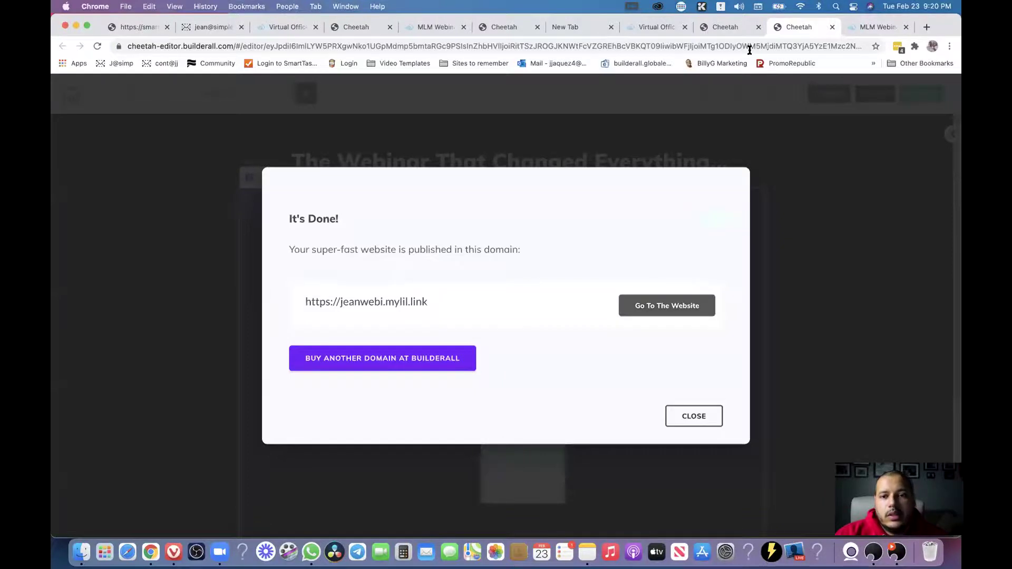
left_click(726, 27)
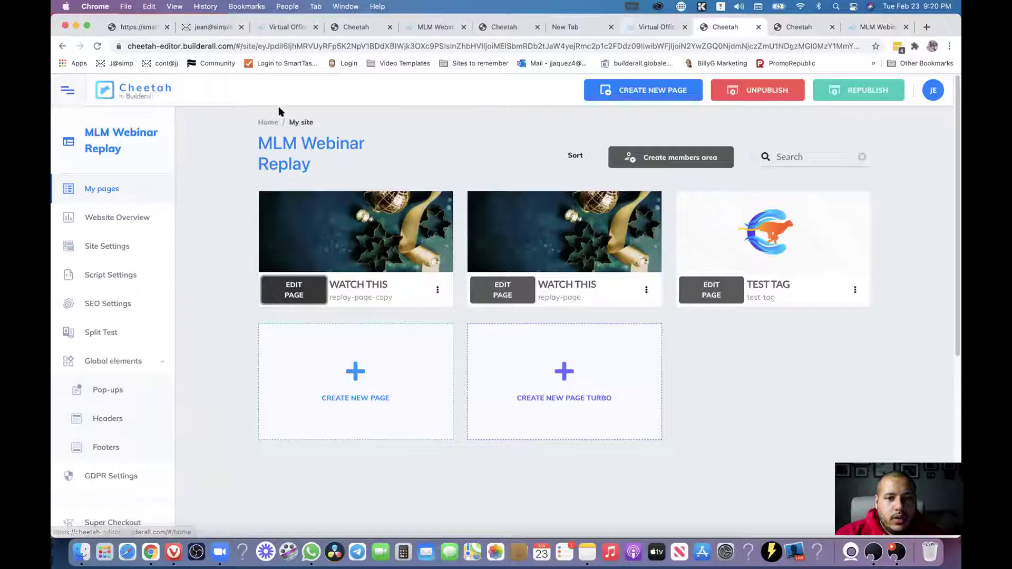
List the Mirror Websites and open the second MLM Webinar Replay mirror site in a new tab.
left_click(267, 123)
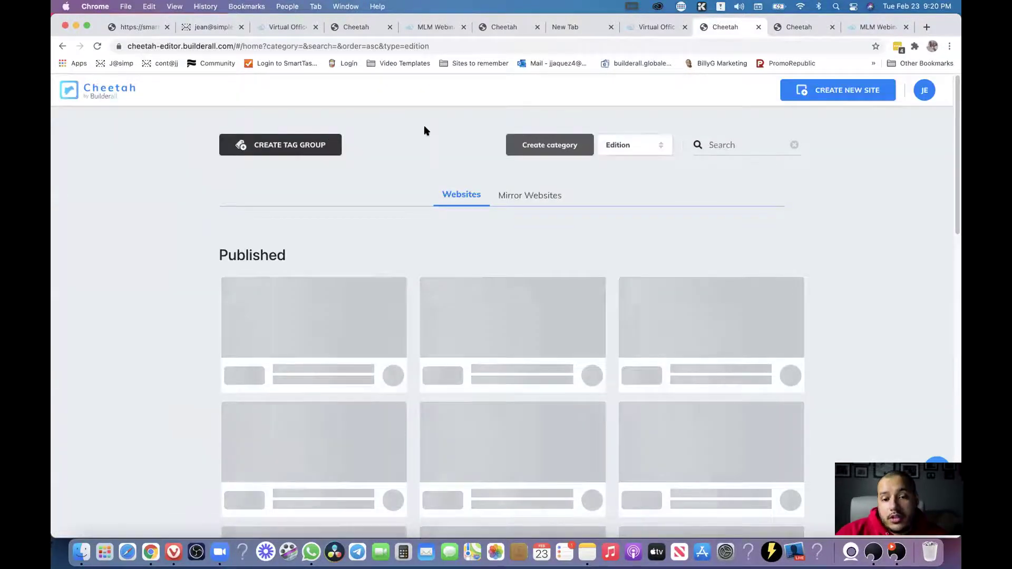
left_click(536, 196)
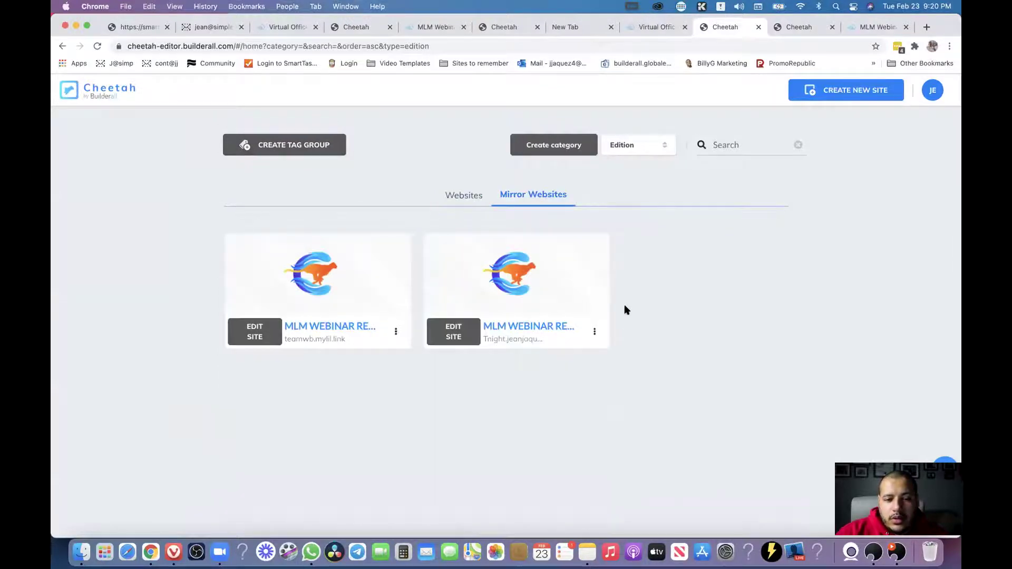
left_click(98, 46)
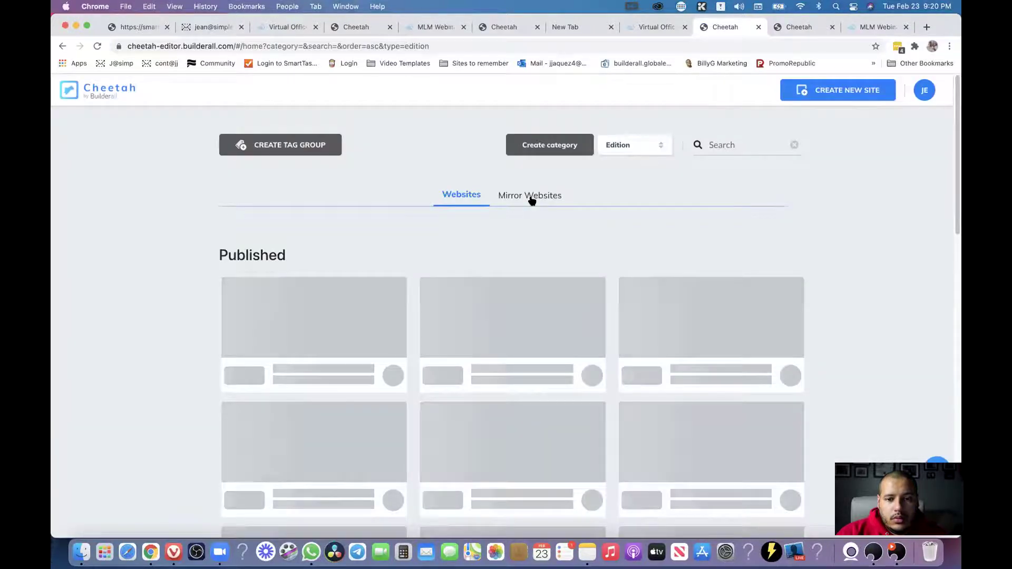
left_click(531, 199)
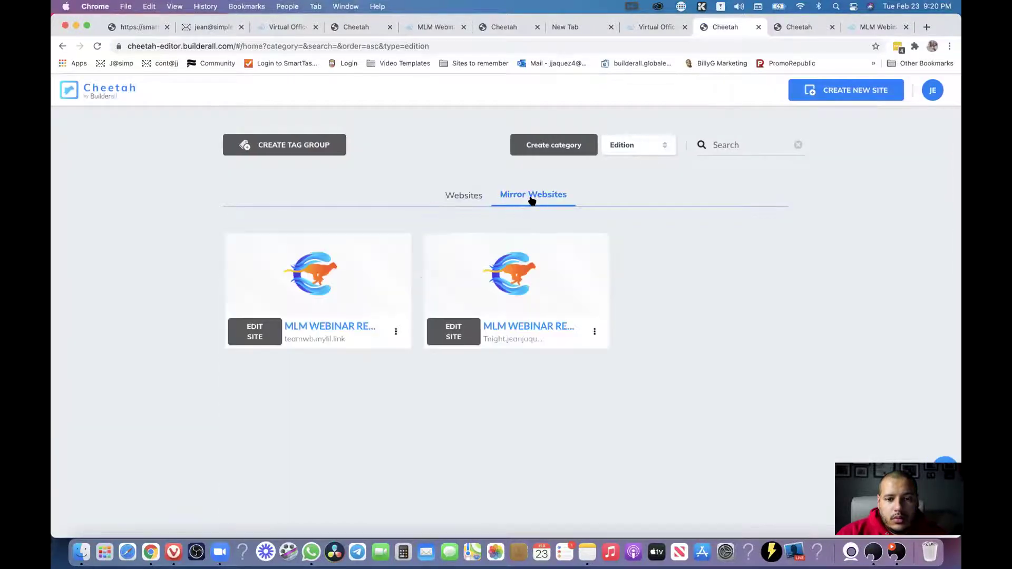
left_click(543, 330)
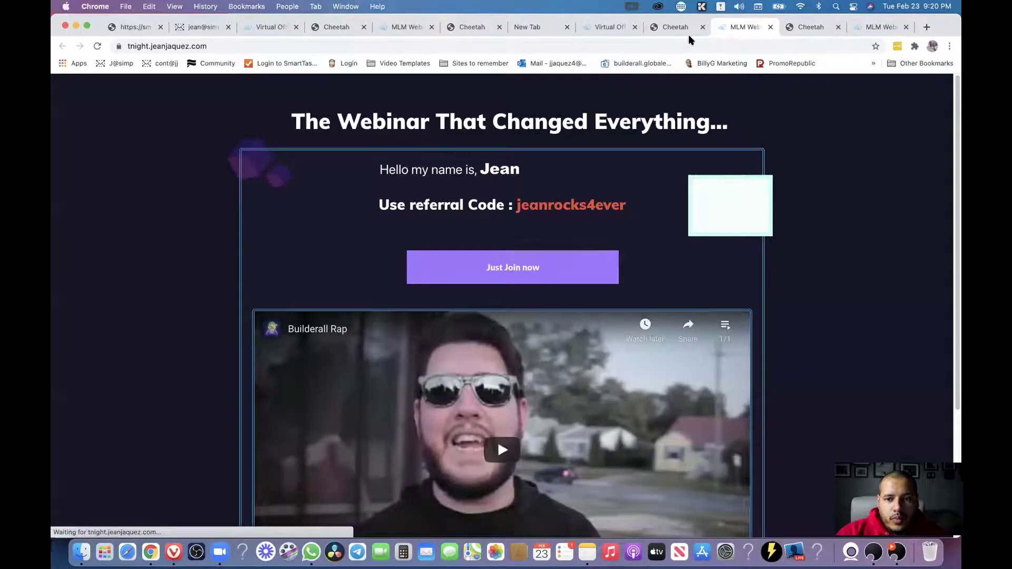
left_click(681, 29)
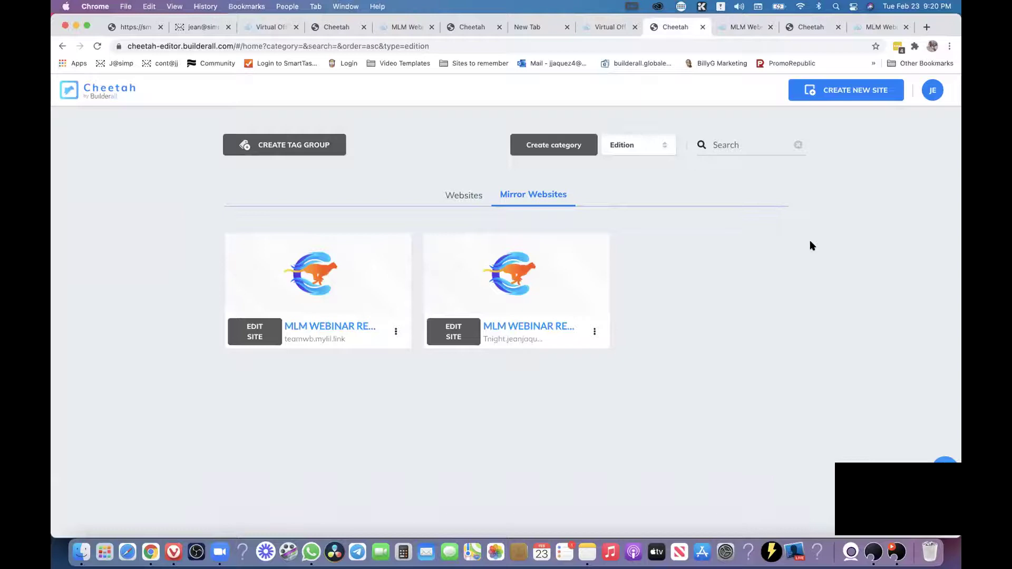
Compare the mirror's live webinar page with the editor, then save and exit the editor.
left_click(746, 27)
left_click(797, 29)
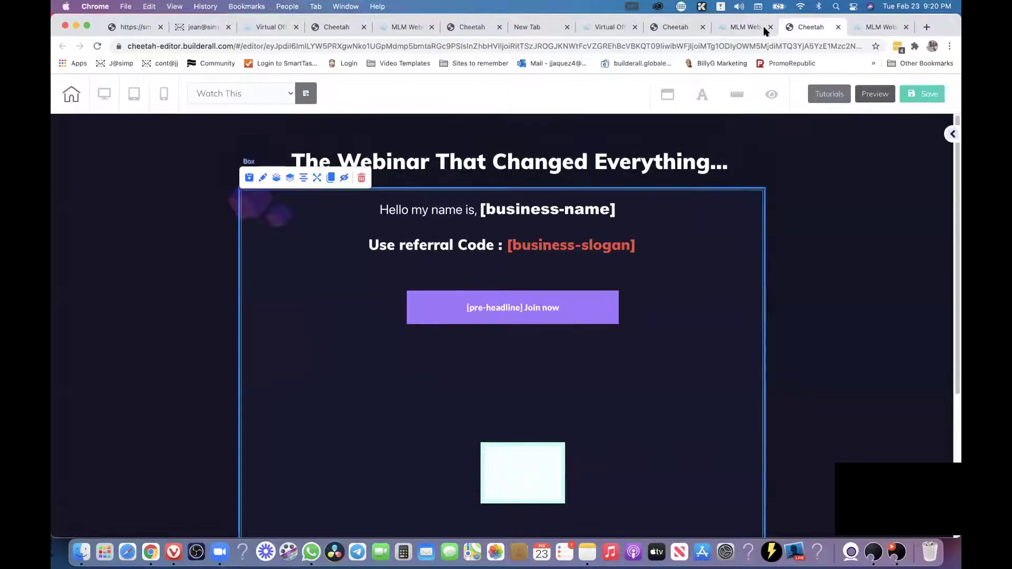
left_click(752, 31)
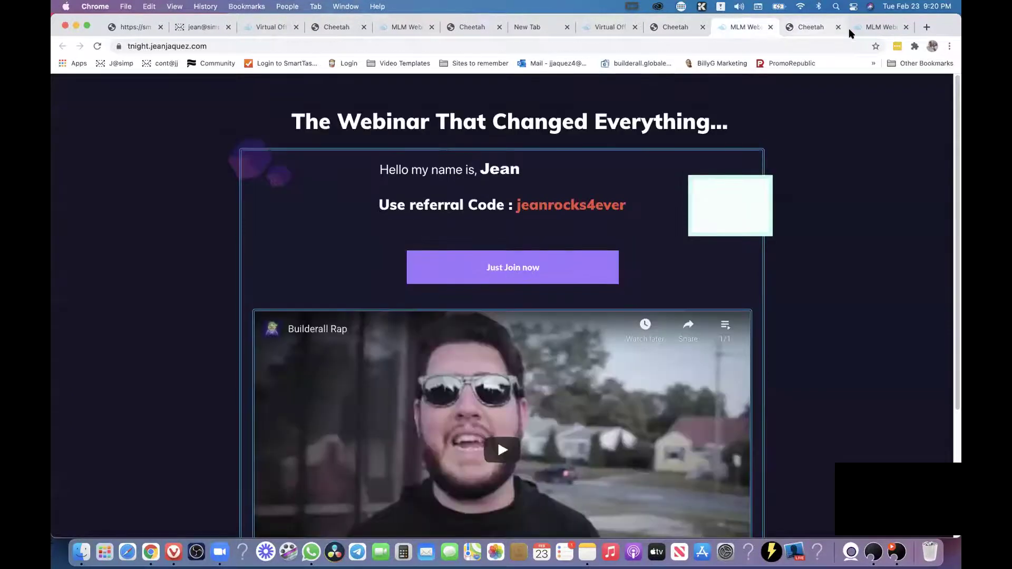
left_click(842, 27)
left_click(70, 95)
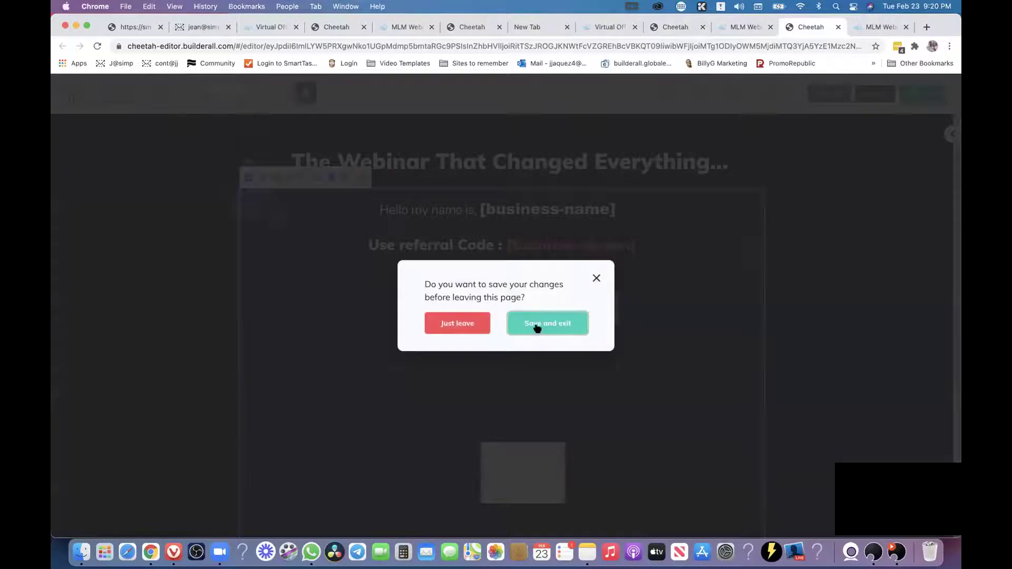
left_click(535, 324)
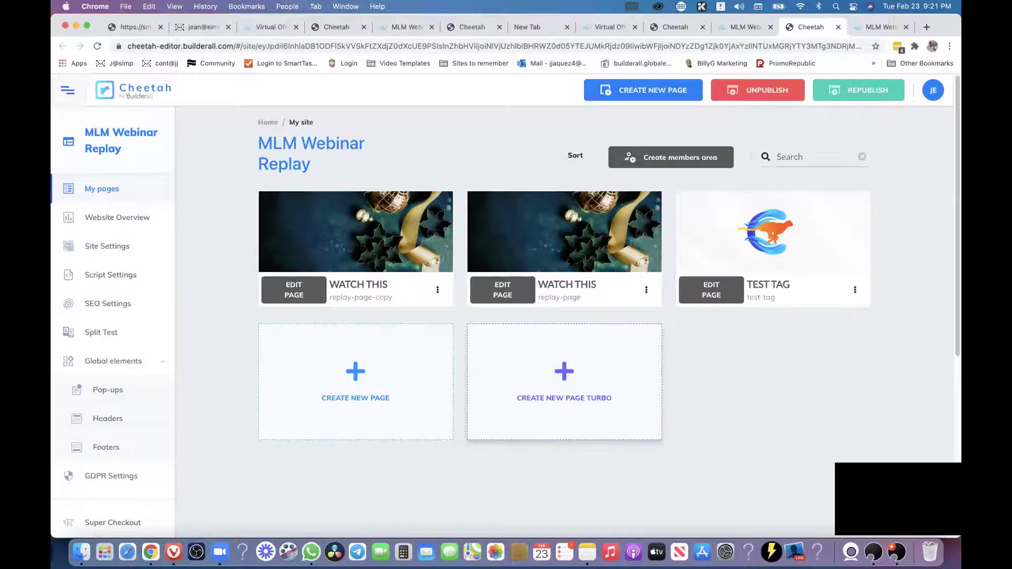
Look over the WATCH THIS (replay-page-copy), WATCH THIS (replay-page) and TEST TAG page cards.
mouse_move(563, 250)
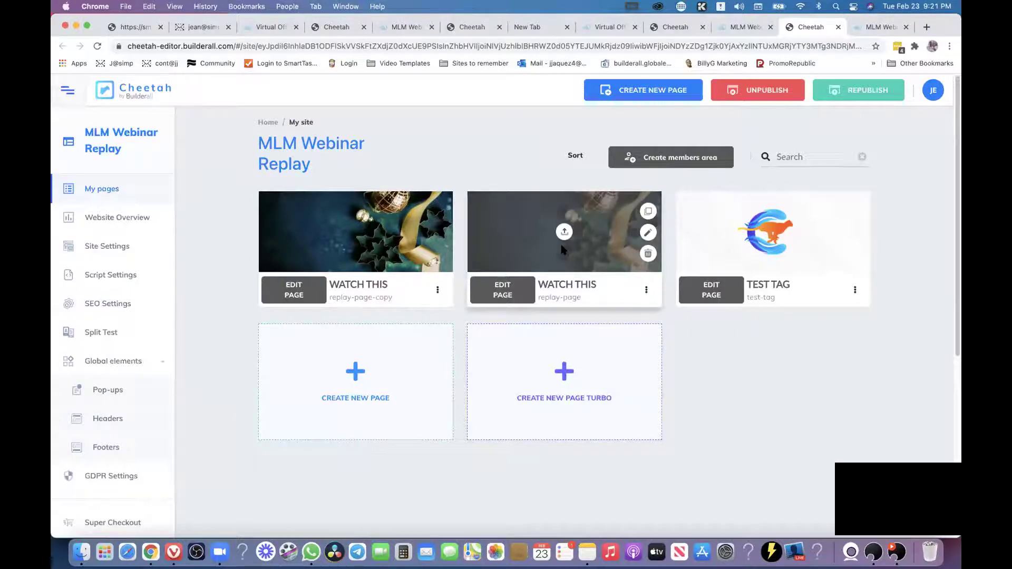
mouse_move(296, 234)
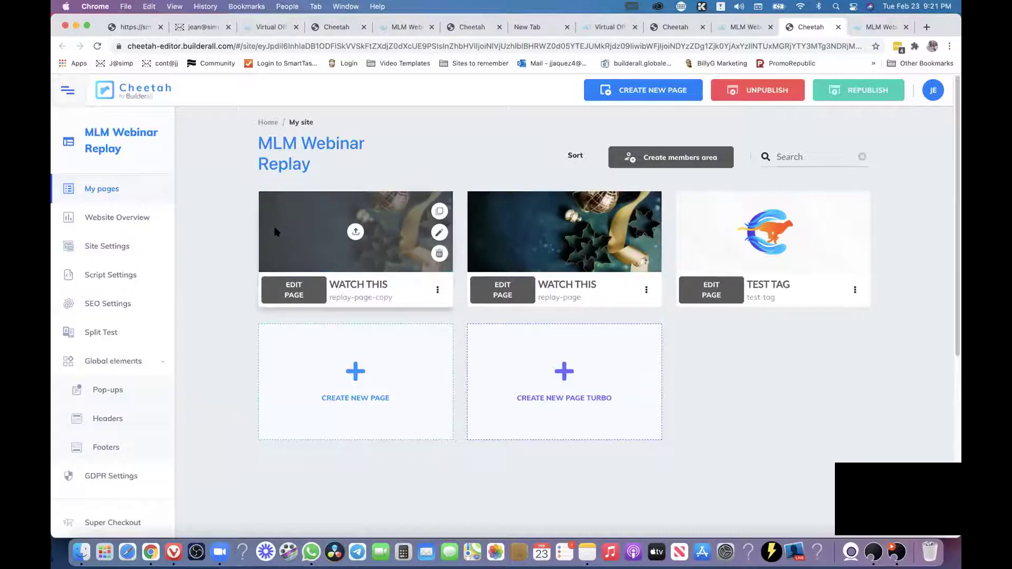
mouse_move(575, 228)
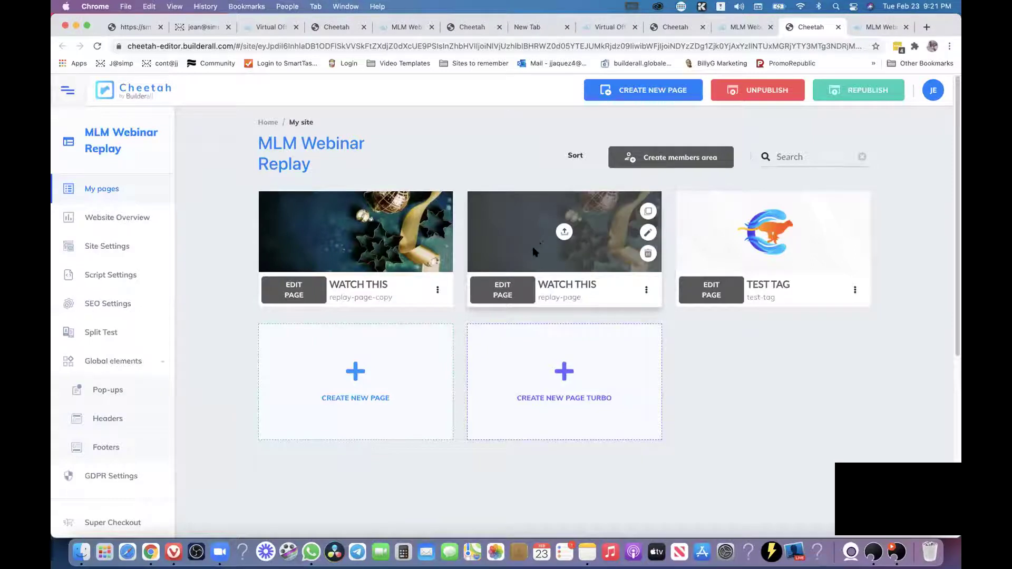
mouse_move(338, 229)
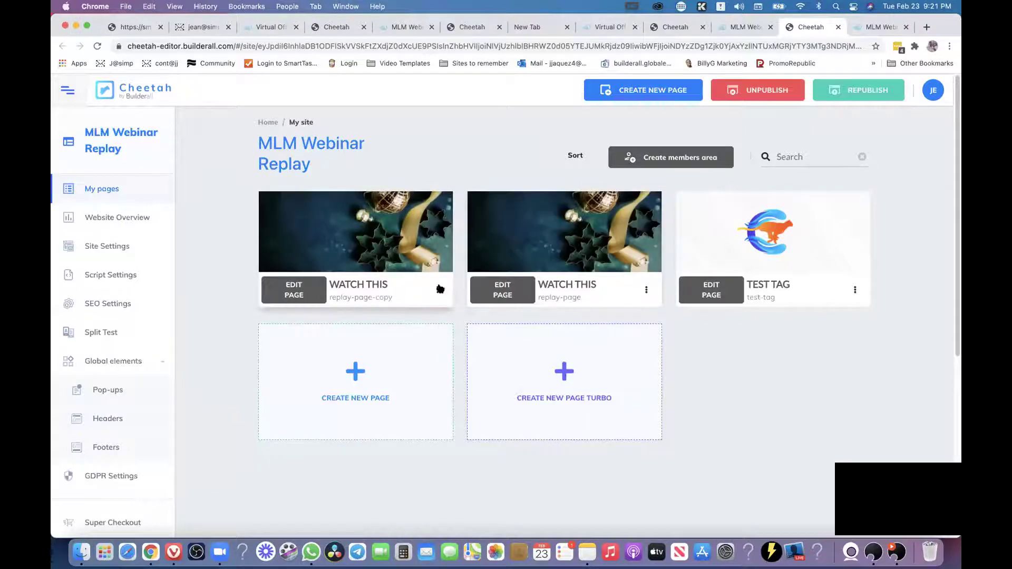
mouse_move(767, 232)
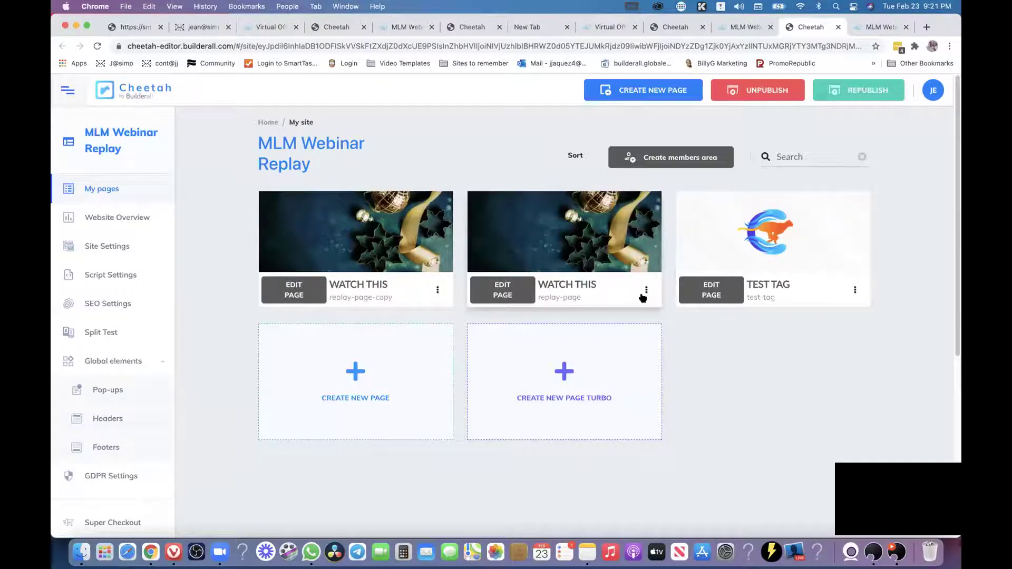
left_click_drag(560, 283, 597, 285)
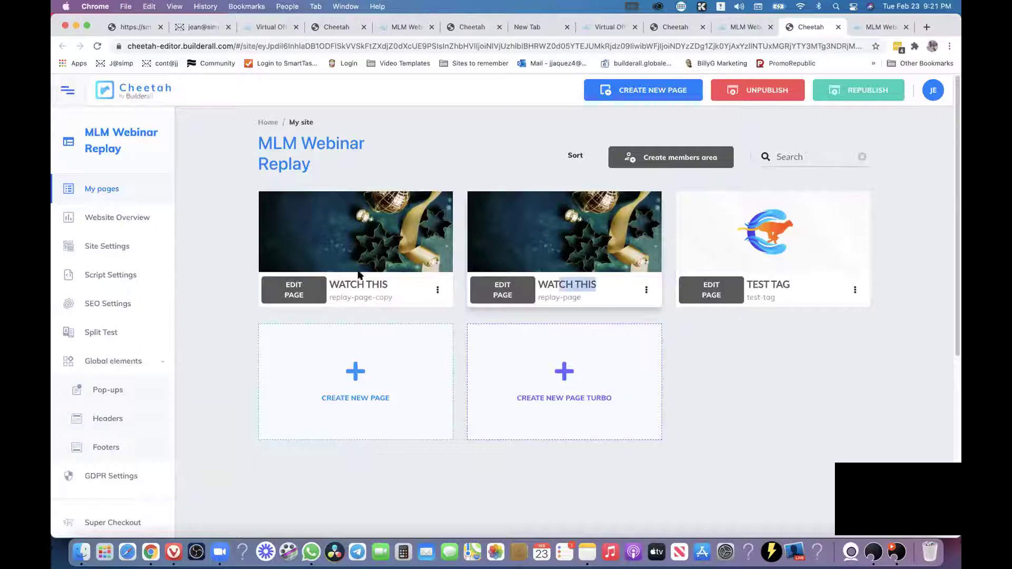
Set Home Page to Yes in the replay-page-copy WATCH THIS page's settings and save.
left_click(437, 291)
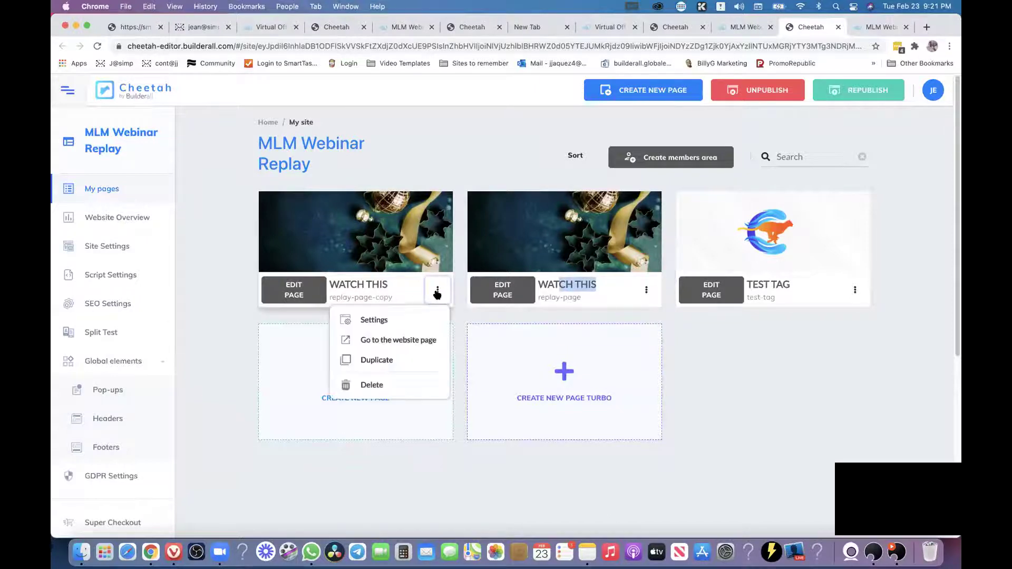
left_click(374, 326)
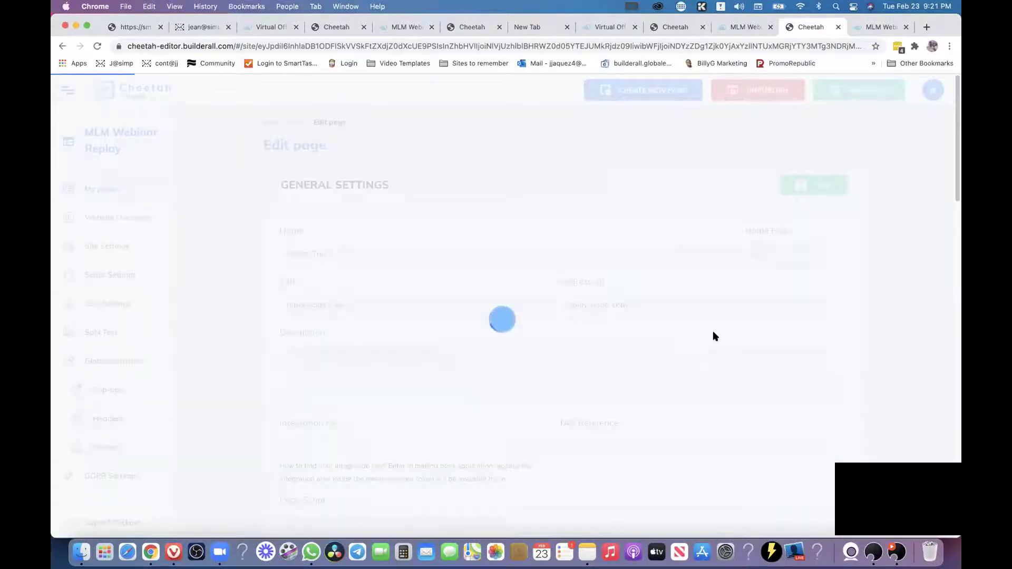
left_click(764, 254)
left_click(763, 243)
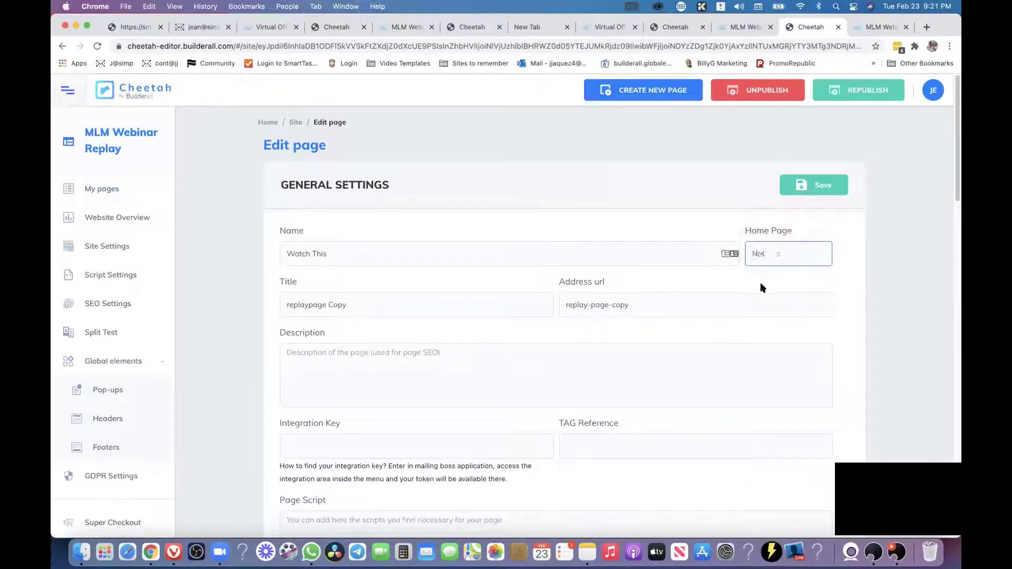
left_click(831, 189)
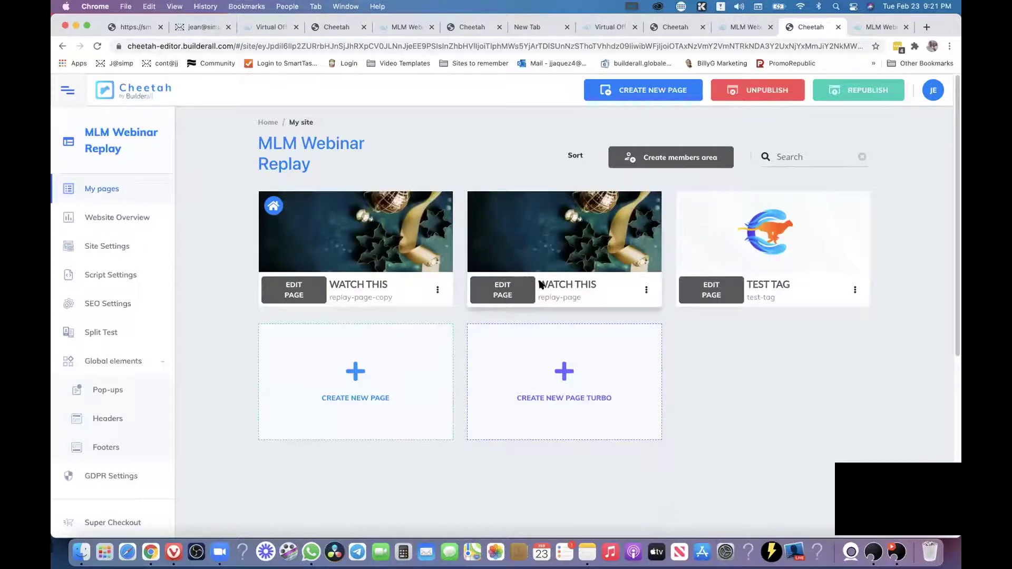
left_click(267, 121)
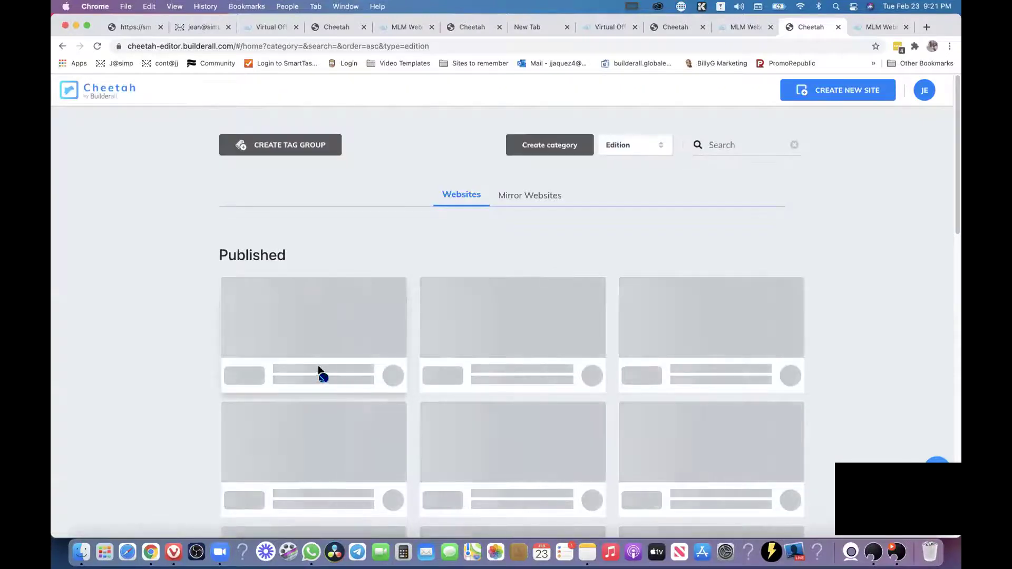
View the published webinar replay site live, then return to the dashboard's website list.
left_click(319, 369)
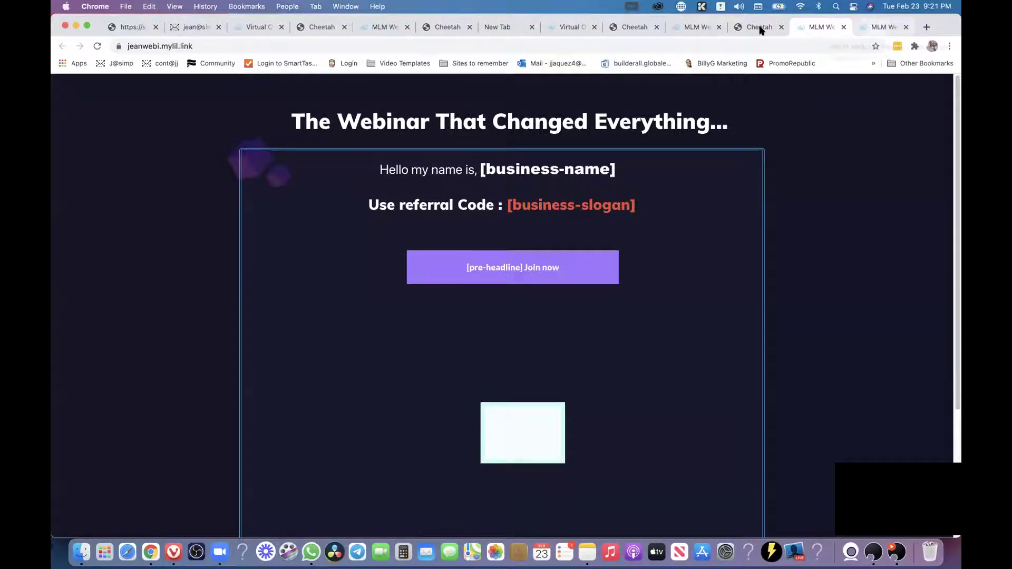
left_click(728, 32)
left_click(695, 30)
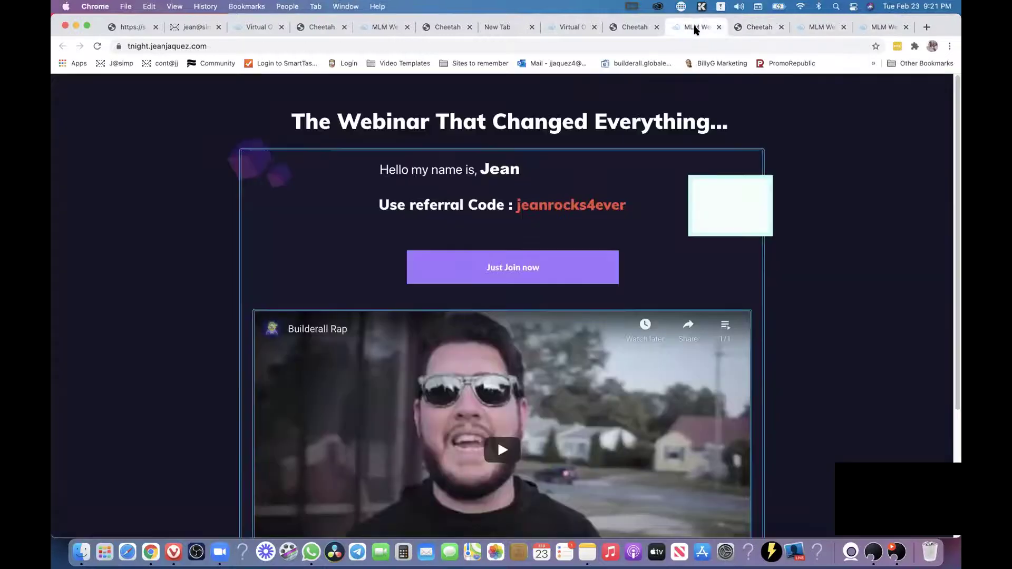
left_click(743, 27)
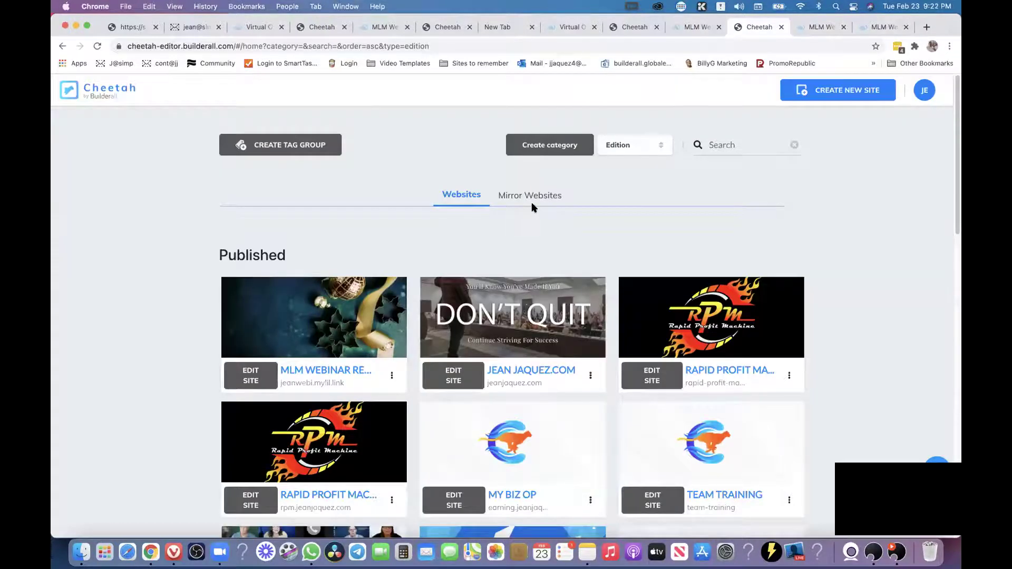
Open the second MLM Webinar Replay mirror's live page and confirm the video is gone.
left_click(532, 198)
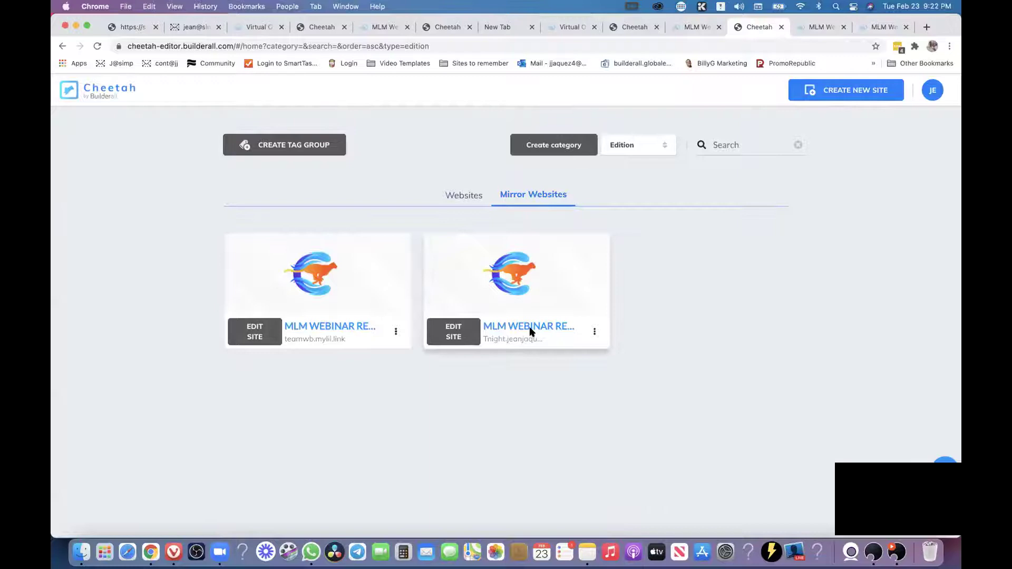
left_click(529, 327)
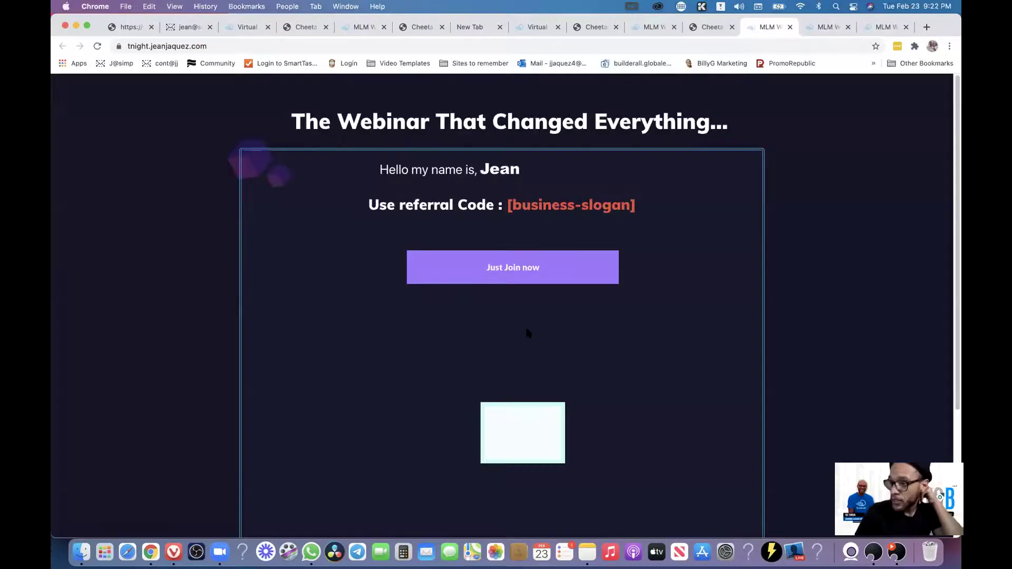
scroll(623, 270, "down", 3)
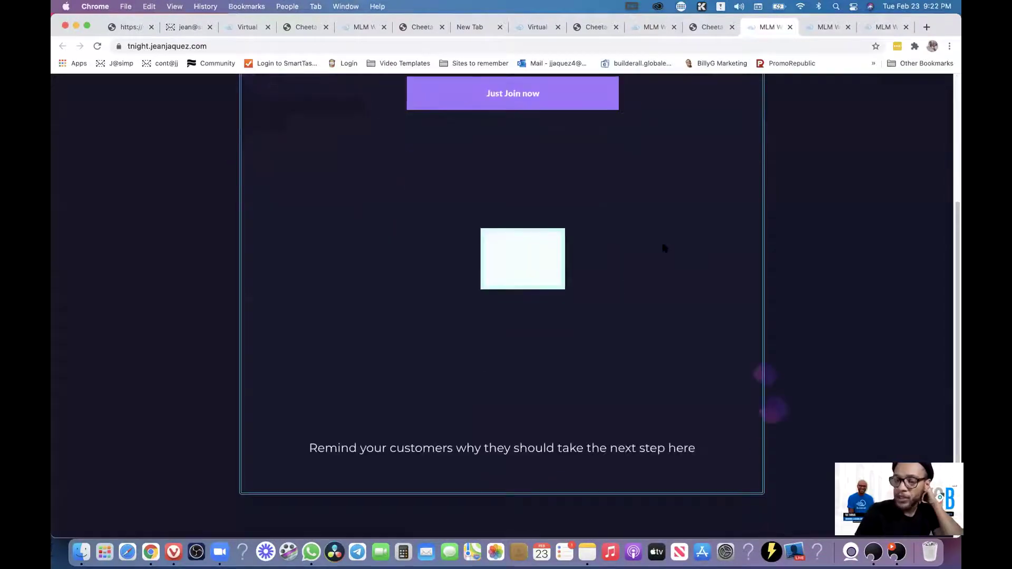
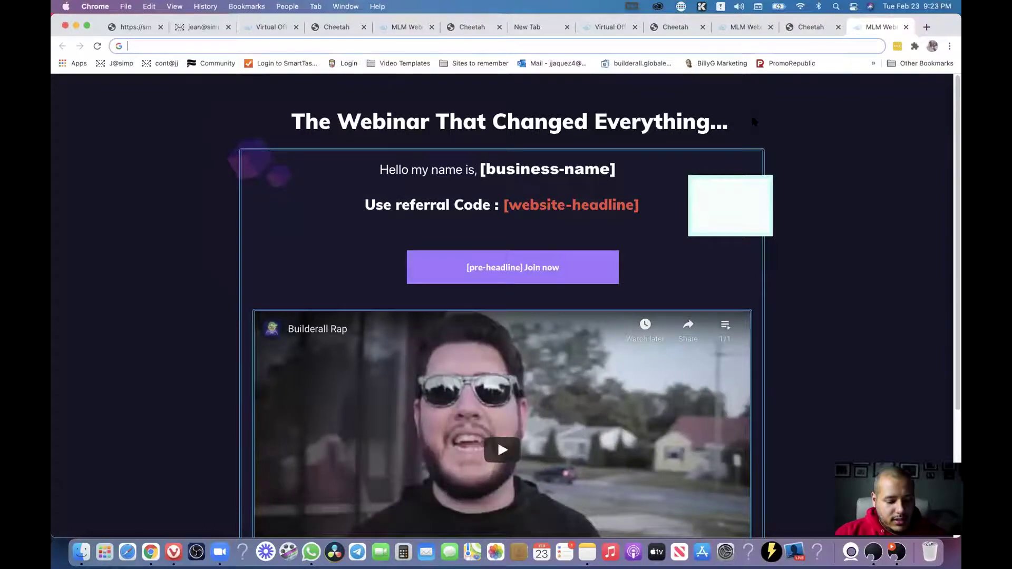
Close the live replay page tab to get back to the Cheetah My pages dashboard.
key("super+w")
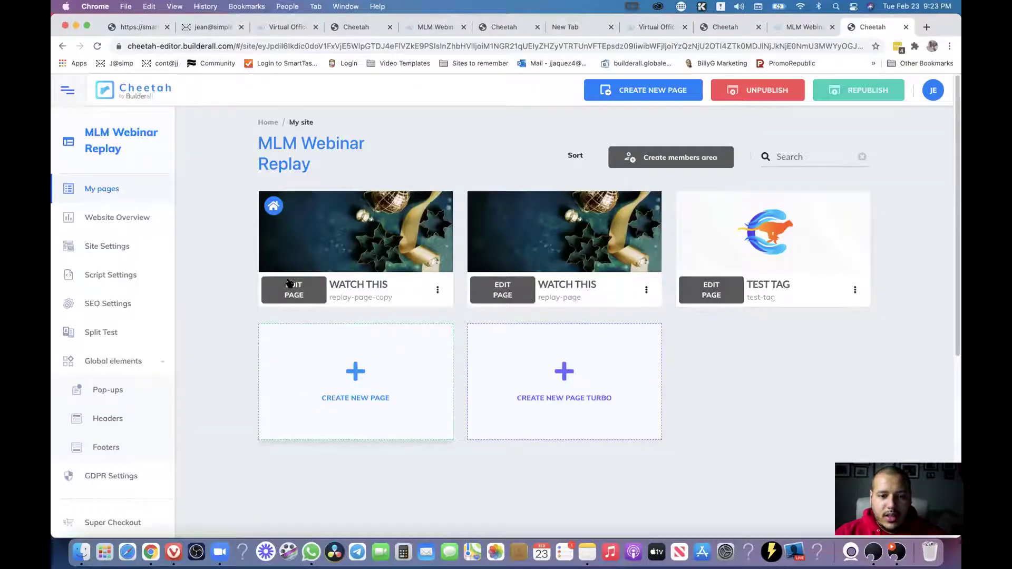
On the replay page copy, link the Join now button to the original replay page URL.
left_click(297, 289)
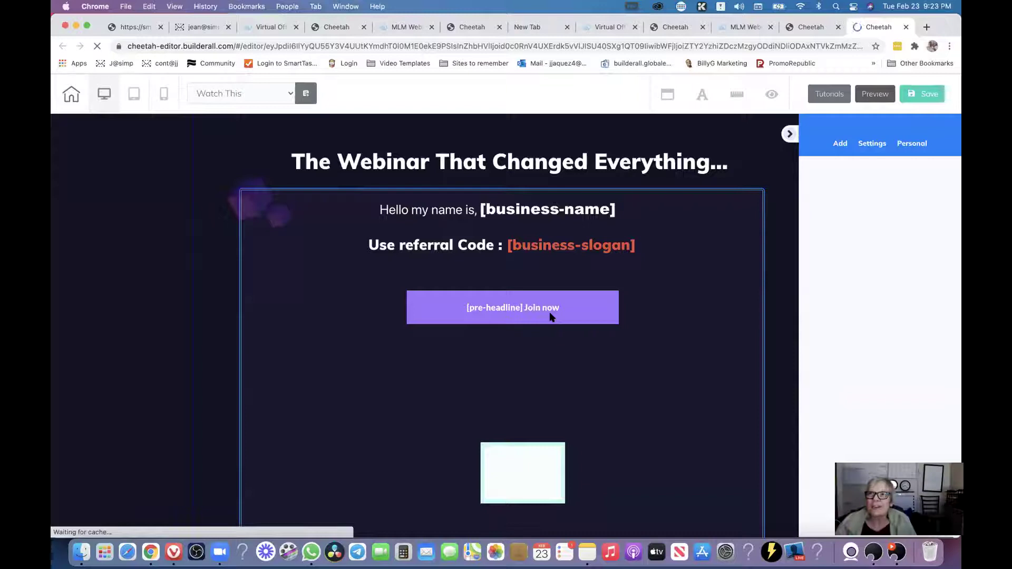
left_click(461, 308)
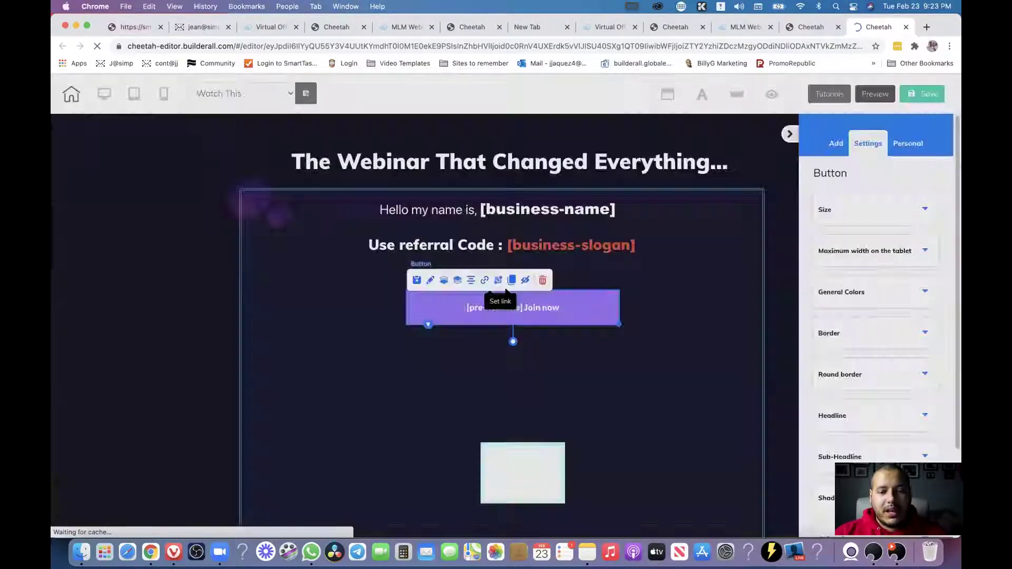
left_click(497, 279)
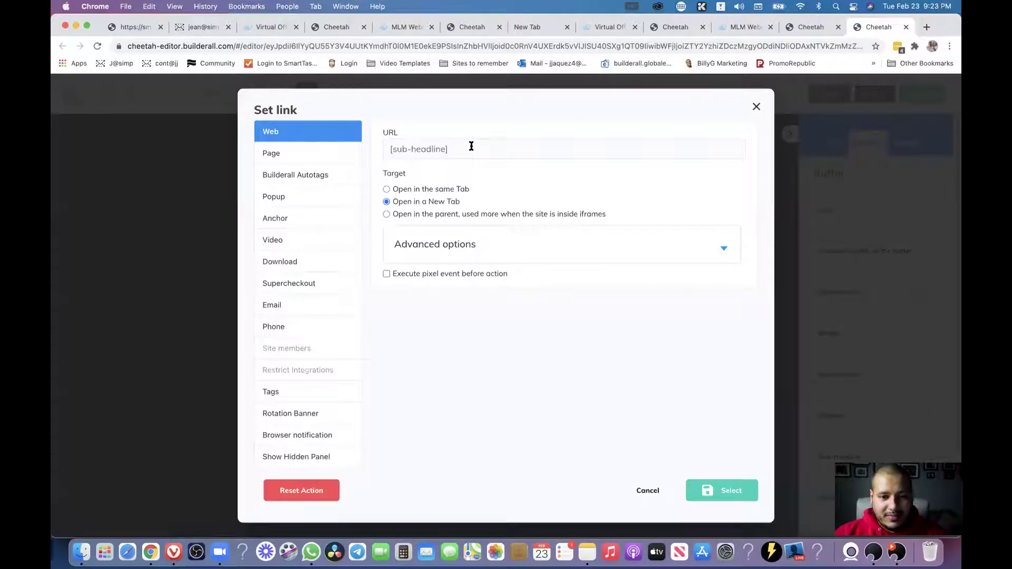
left_click_drag(470, 145, 388, 147)
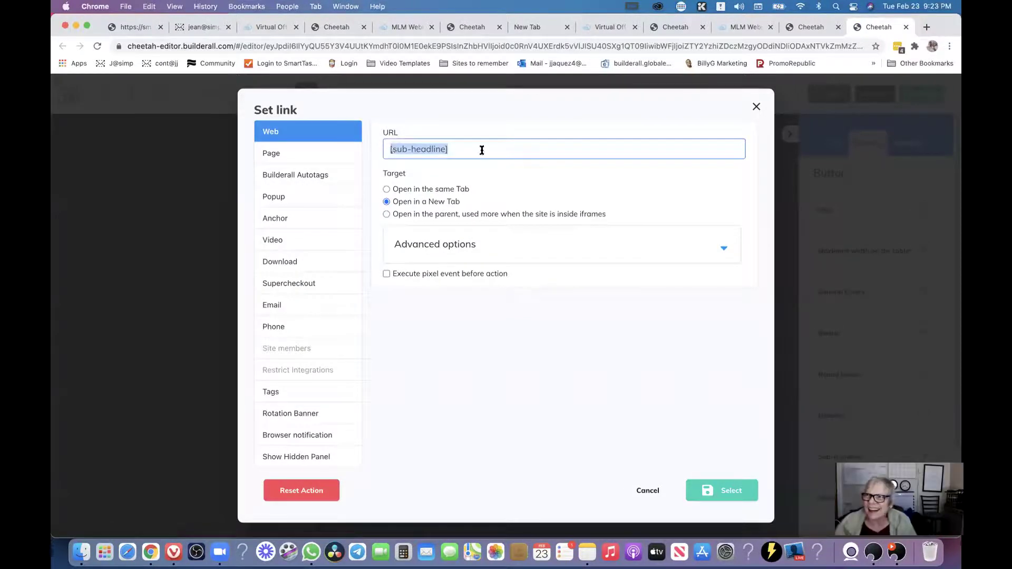
type("https://jeanwebi.mylil.link/replay-page")
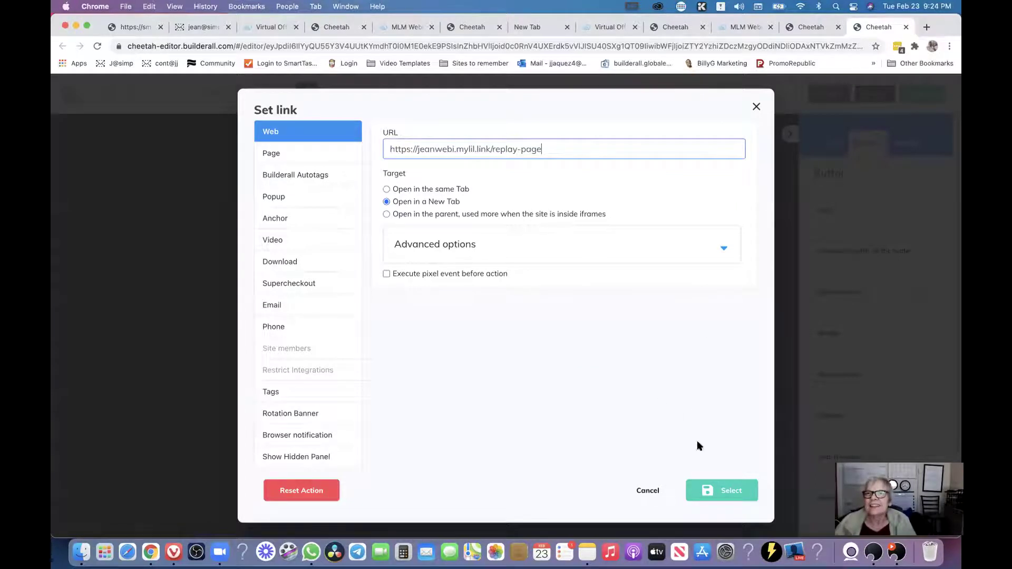
left_click(733, 492)
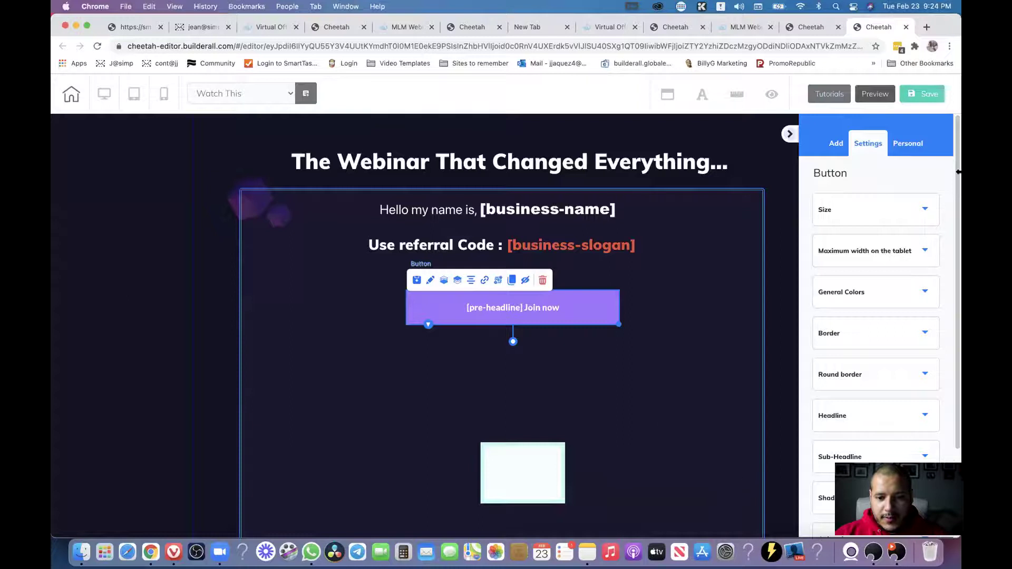
Save the Watch This page, publish the site, and return to the pages list.
left_click(926, 96)
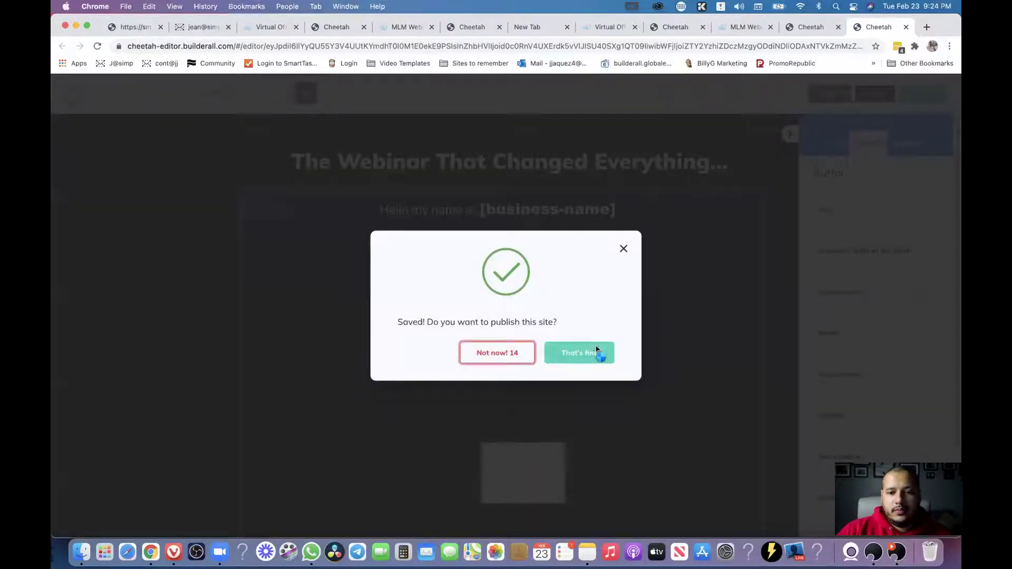
left_click(602, 349)
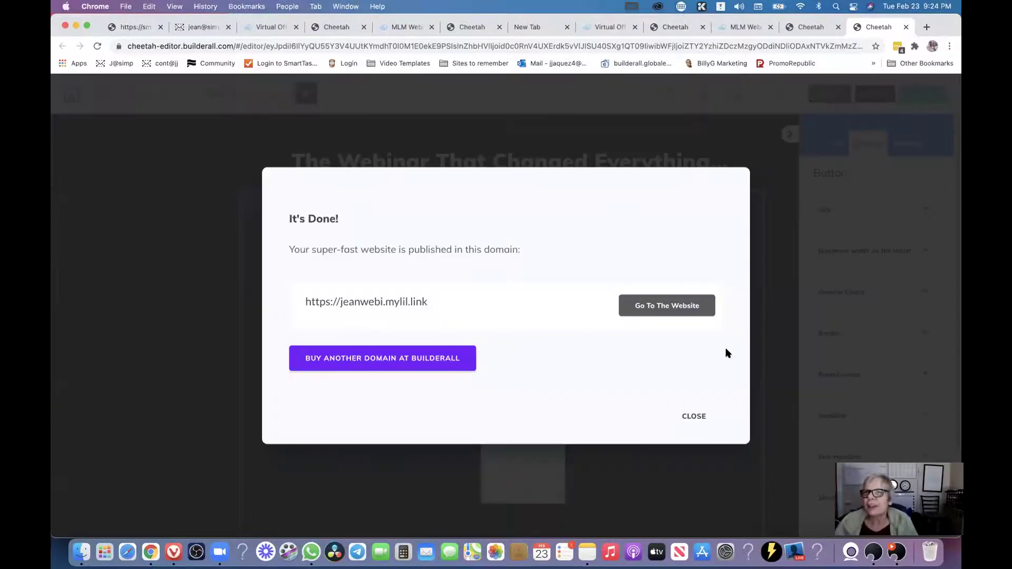
left_click(699, 415)
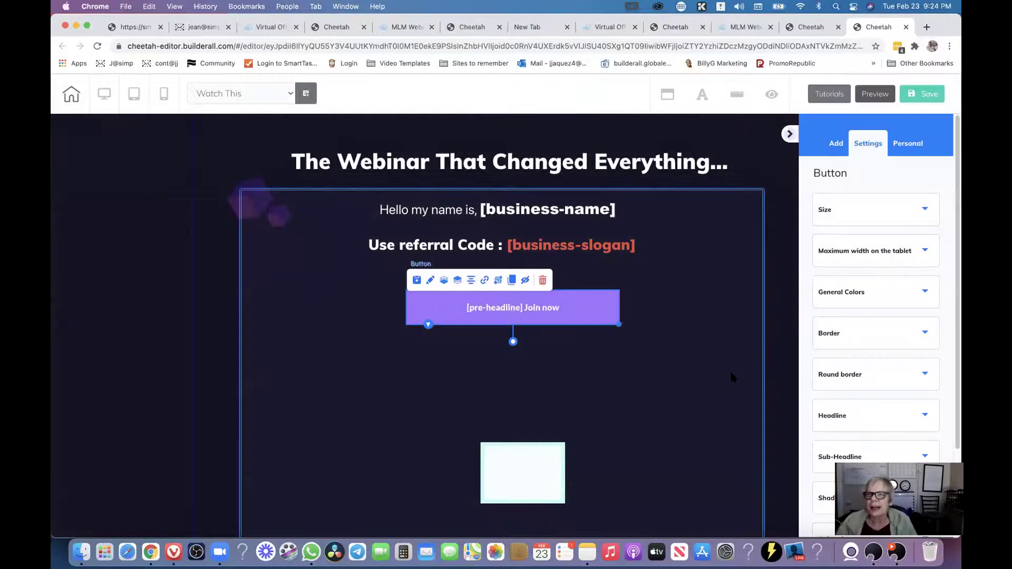
left_click(812, 27)
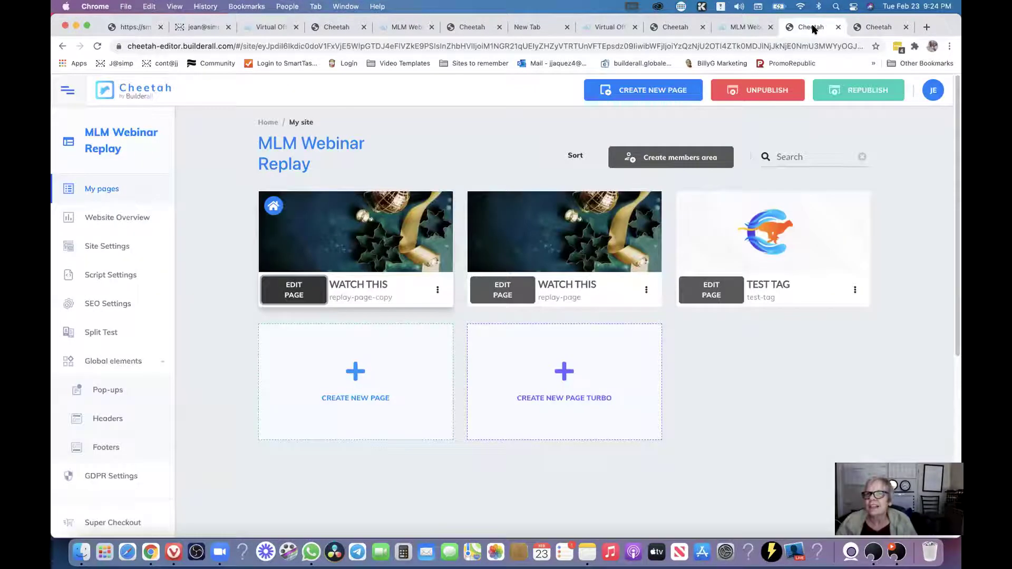
Republish the MLM Webinar Replay site and open the replay page copy live, leaving the editor.
left_click(826, 97)
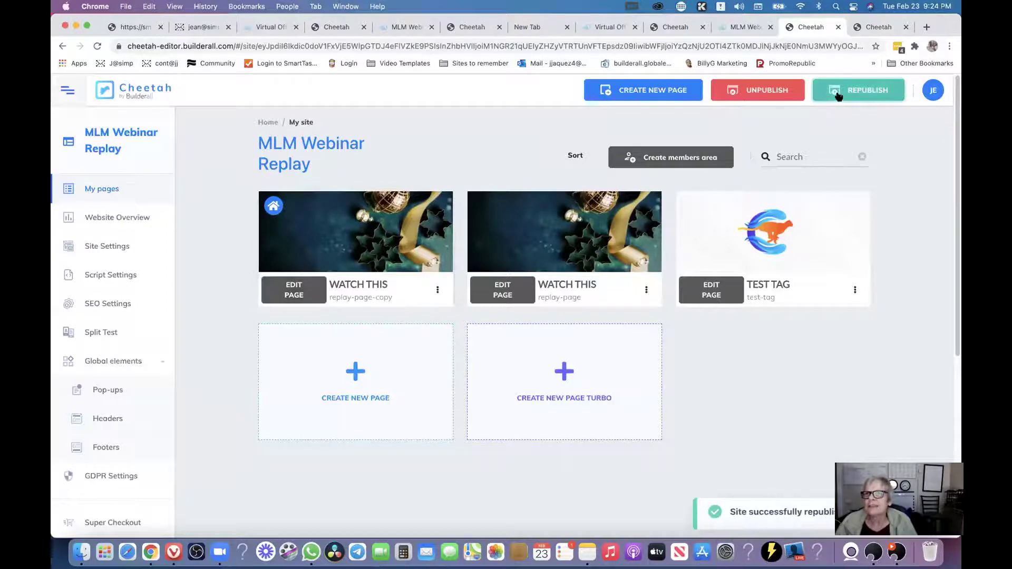
left_click(826, 97)
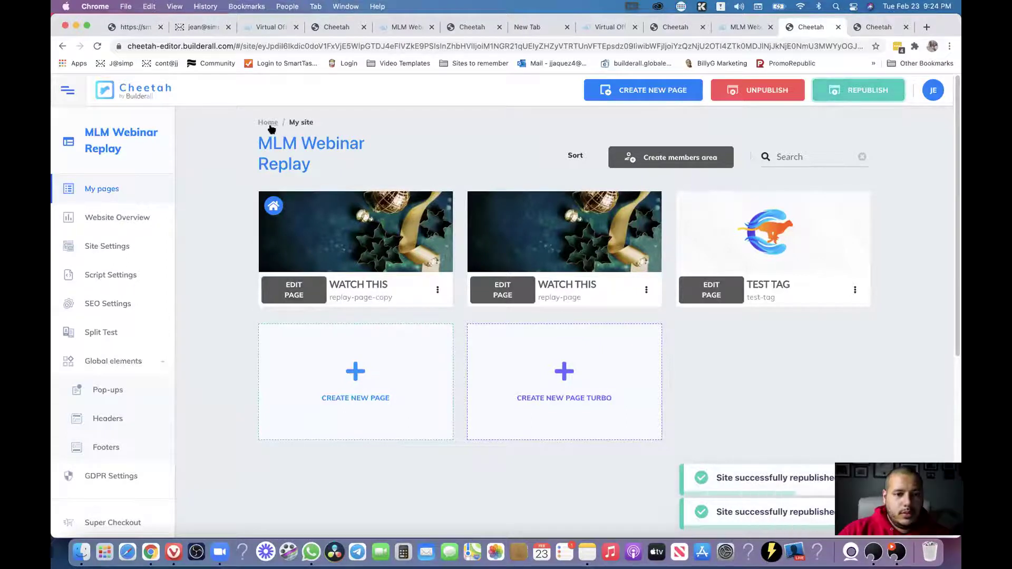
left_click(438, 289)
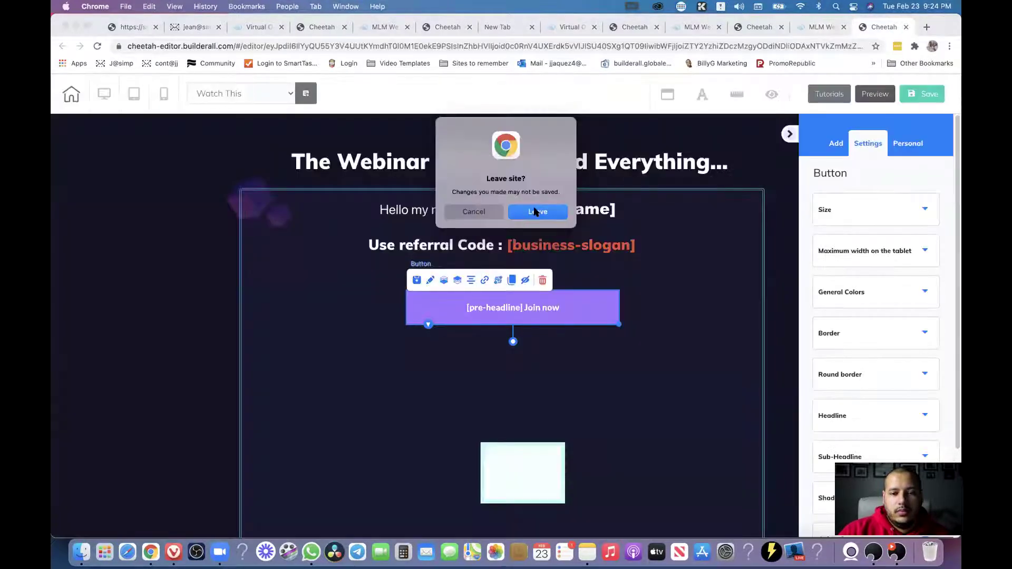
key("Return")
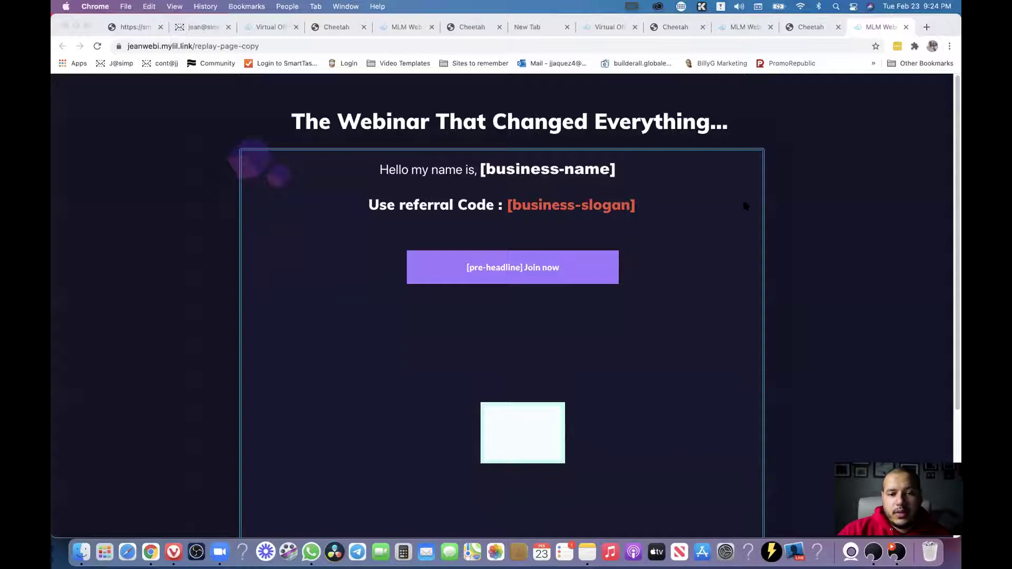
Reload the live replay page copy and check that Join now opens the original replay page.
left_click(97, 46)
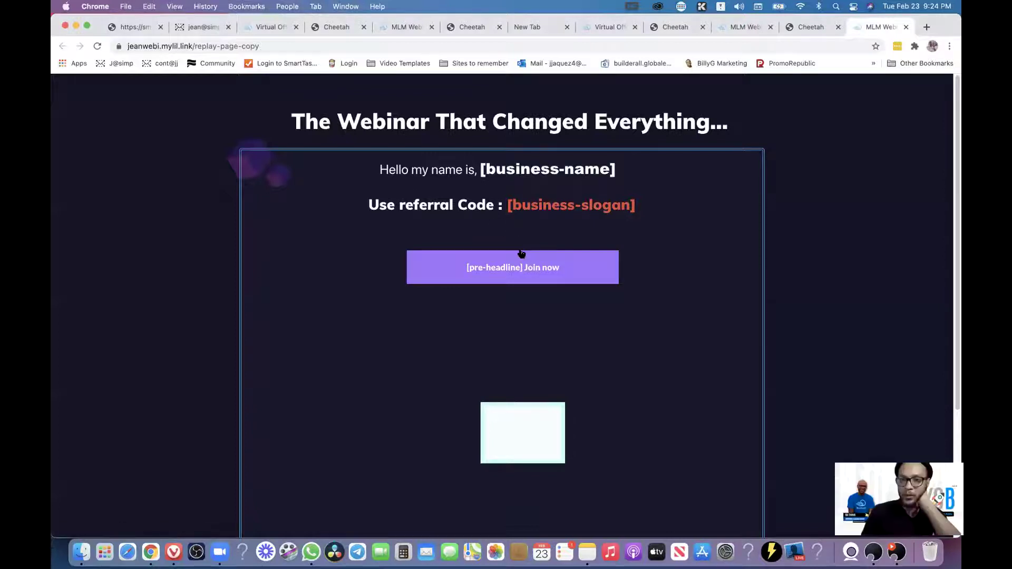
left_click(528, 265)
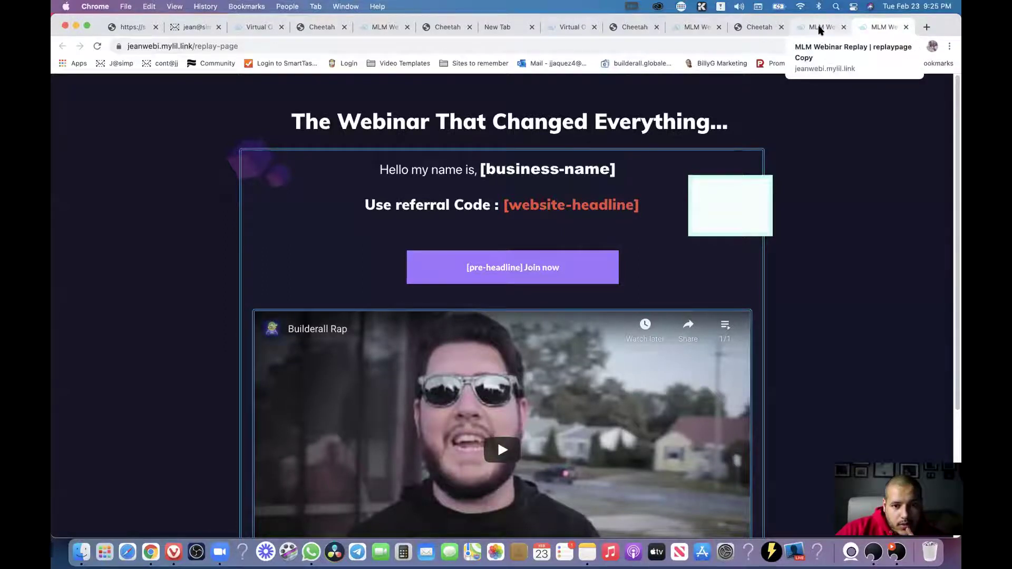
left_click(821, 30)
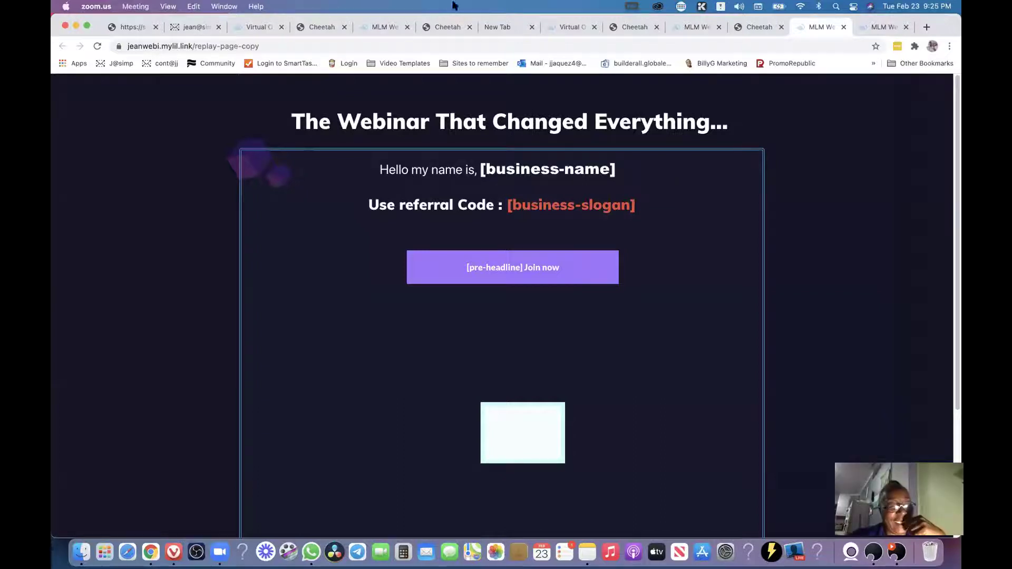
Close the three page preview tabs to get back to the Mirror Websites dashboard.
left_click(817, 137)
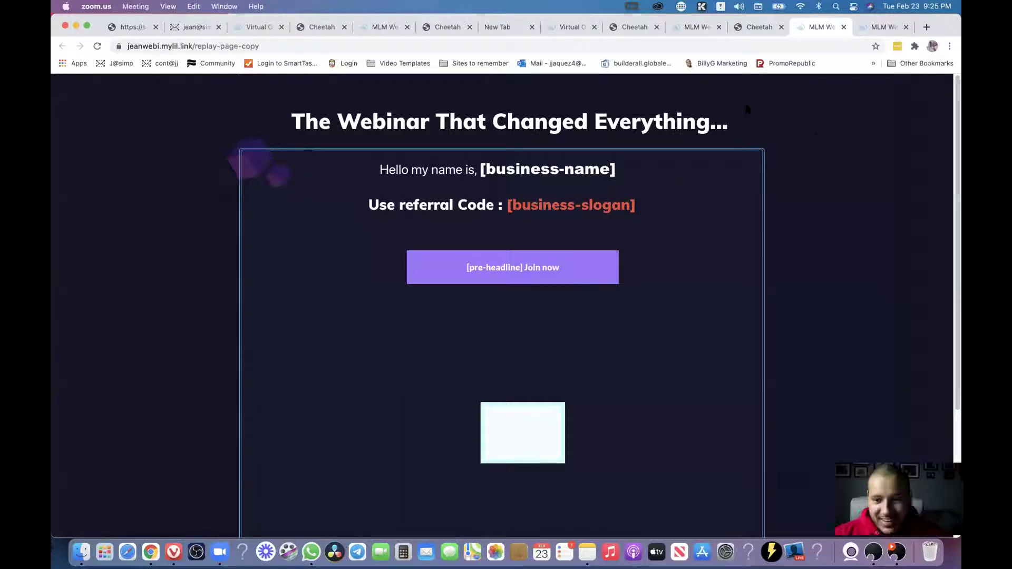
key("super+w")
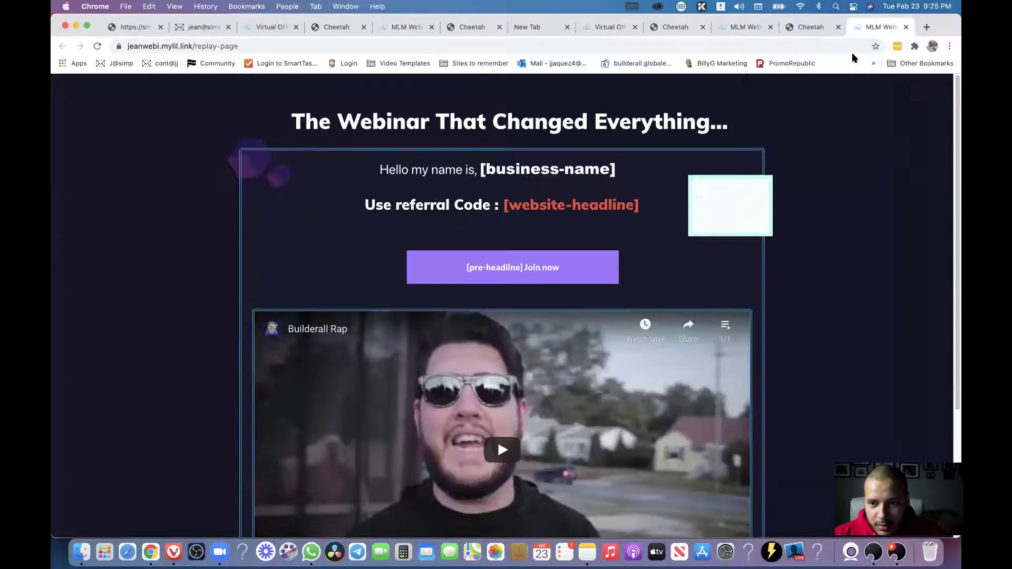
key("super+w")
key("super+w")
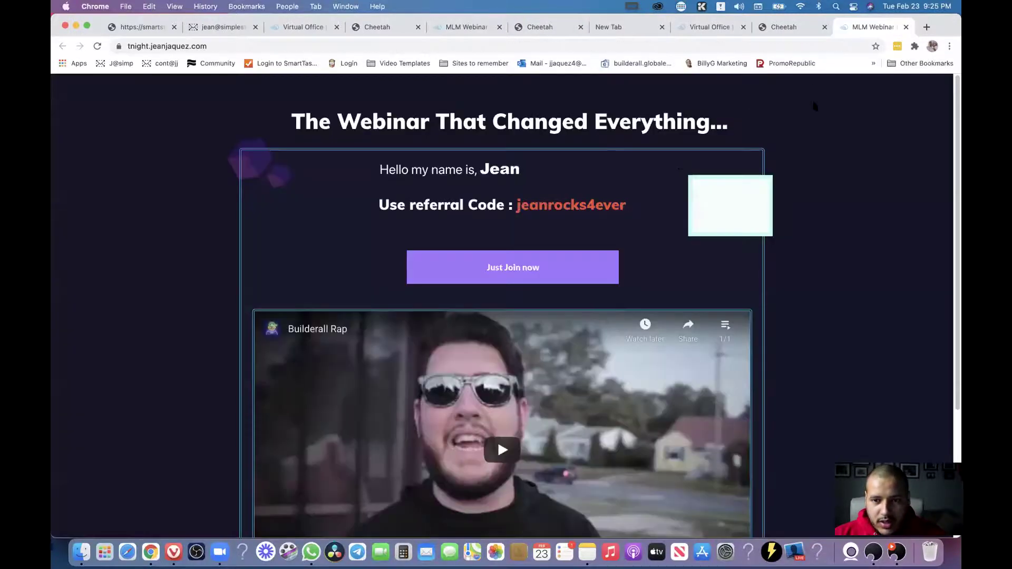
key("super+w")
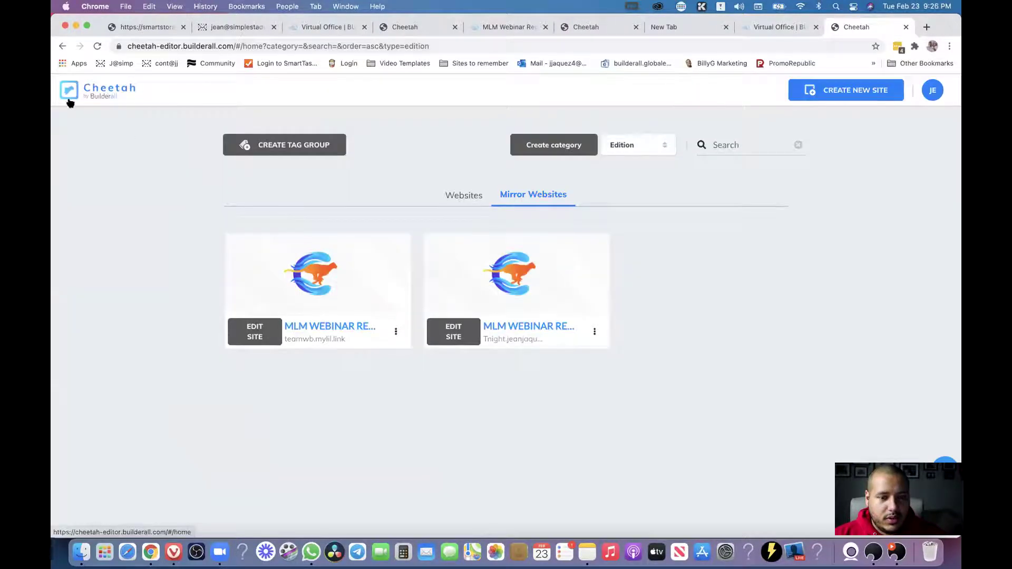
From the Websites list, go to the Tags page listing default, Team Webinar and tuesday night.
left_click(478, 199)
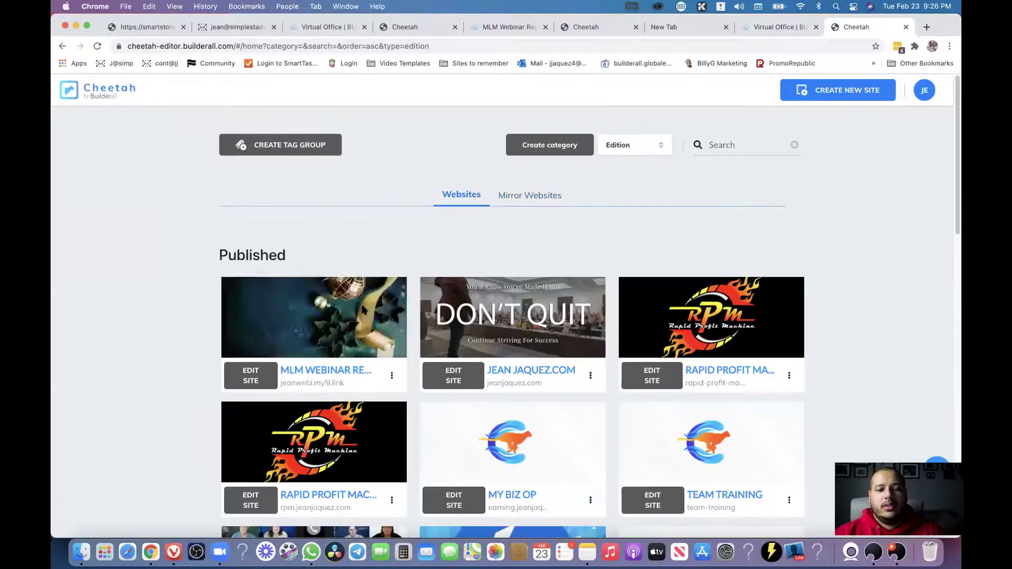
scroll(686, 305, "down", 10)
scroll(825, 355, "down", 2)
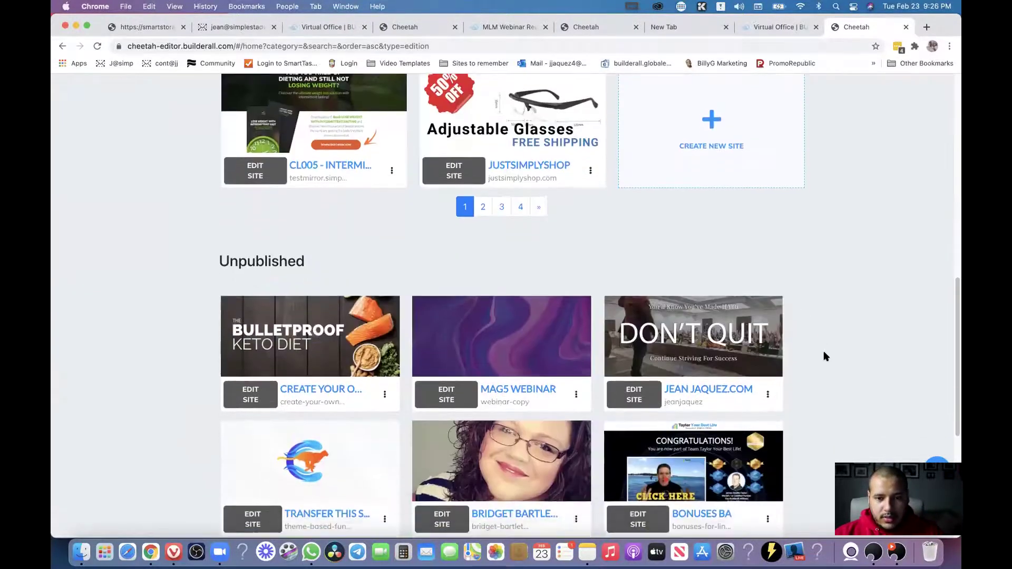
scroll(825, 357, "up", 12)
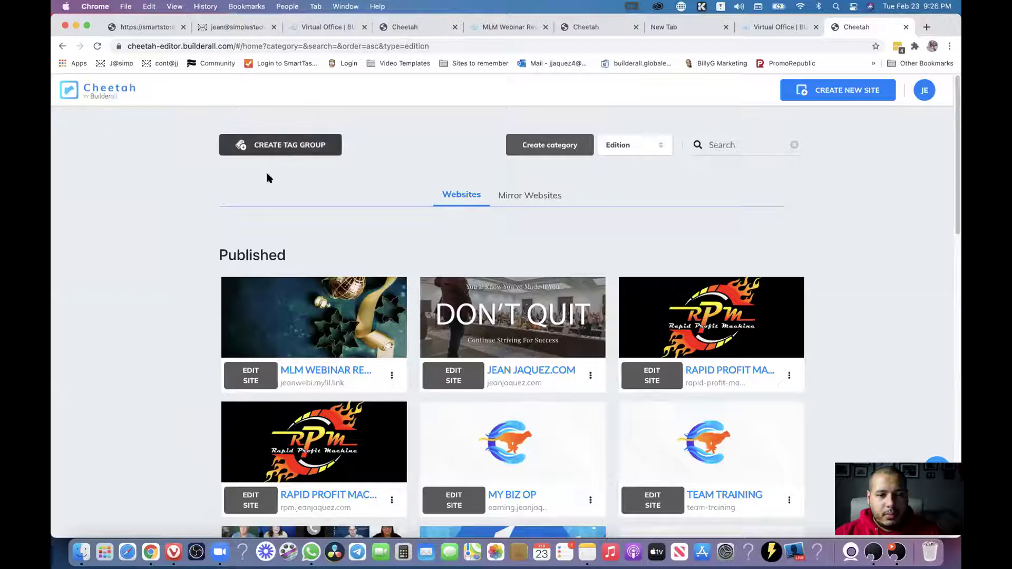
left_click(303, 148)
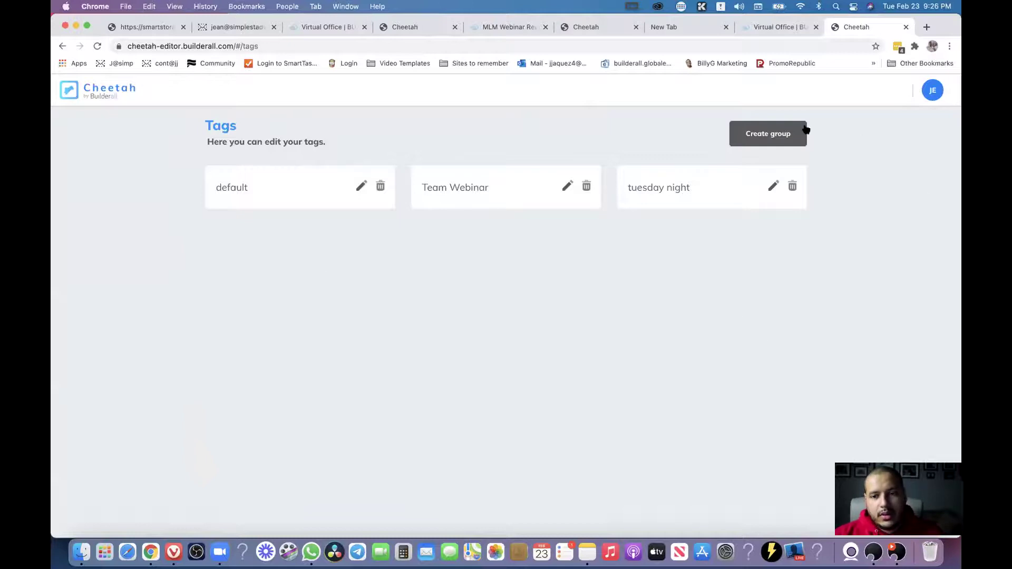
Create and save a new tag group named fff.
left_click(780, 141)
left_click(390, 310)
type("fff")
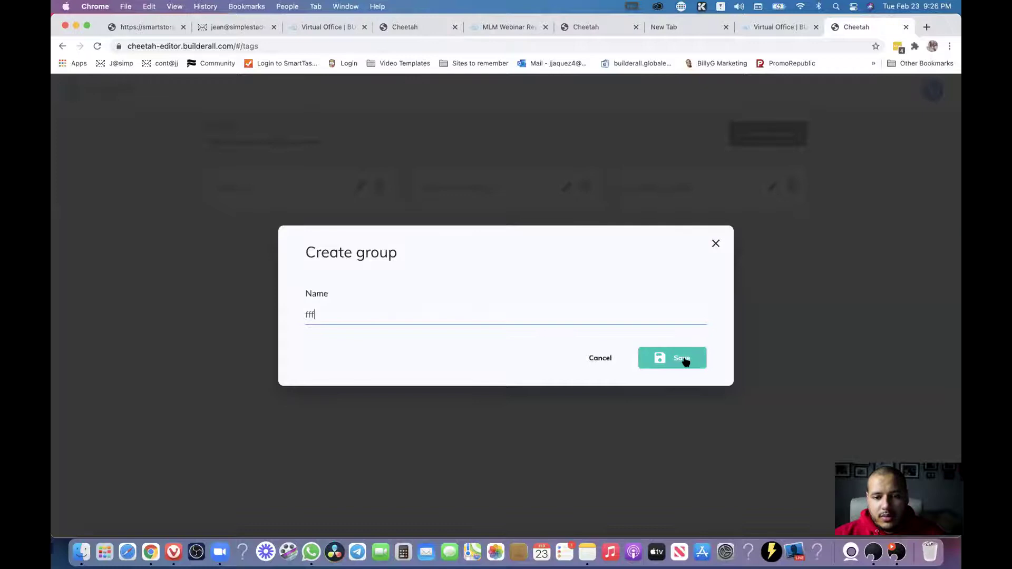
left_click(691, 362)
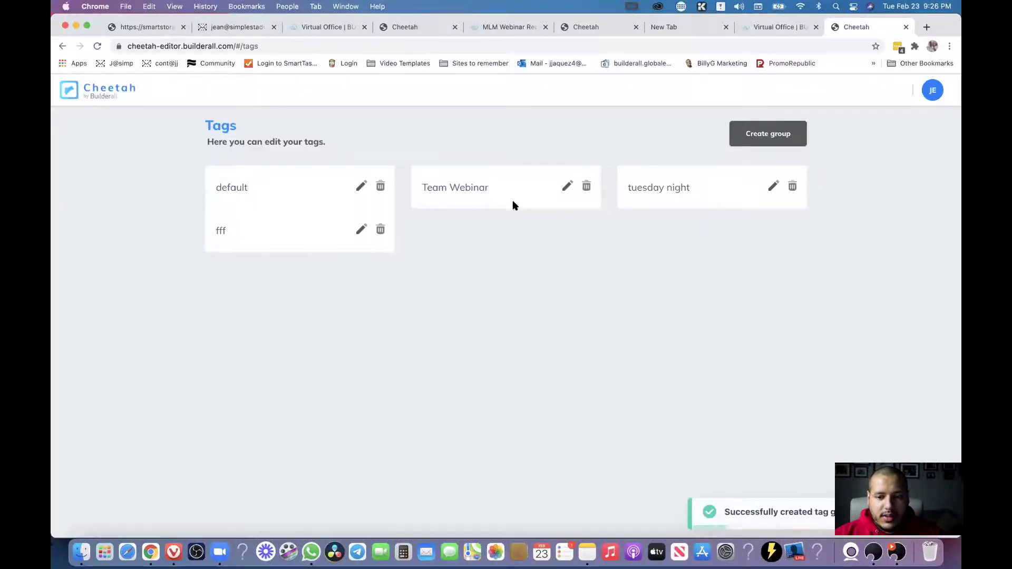
Fill the fff group's first tag fields with filler text: f, HJ, g, fgadgfafgad, adf.
left_click(360, 231)
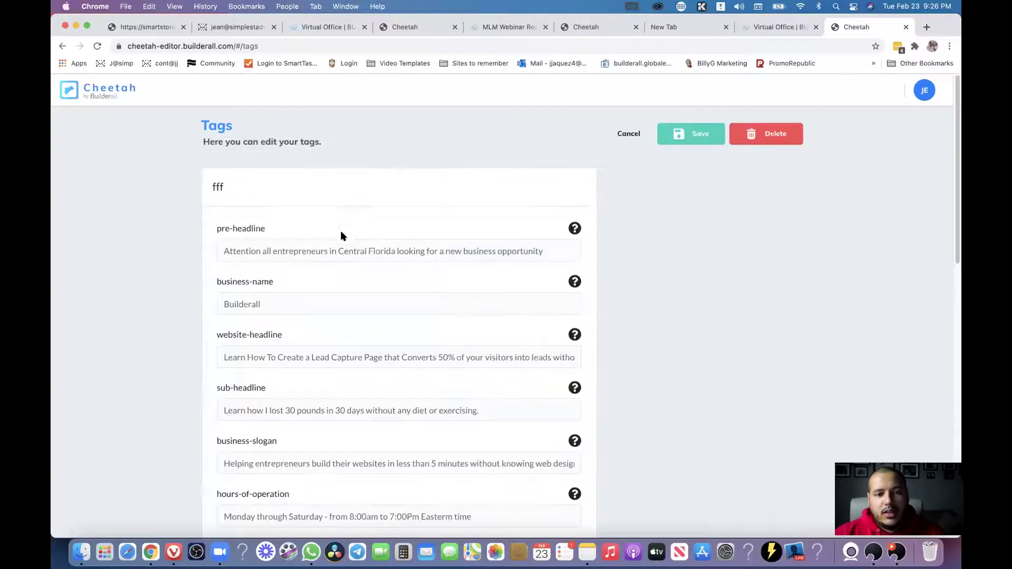
left_click(284, 251)
type("fdfdf")
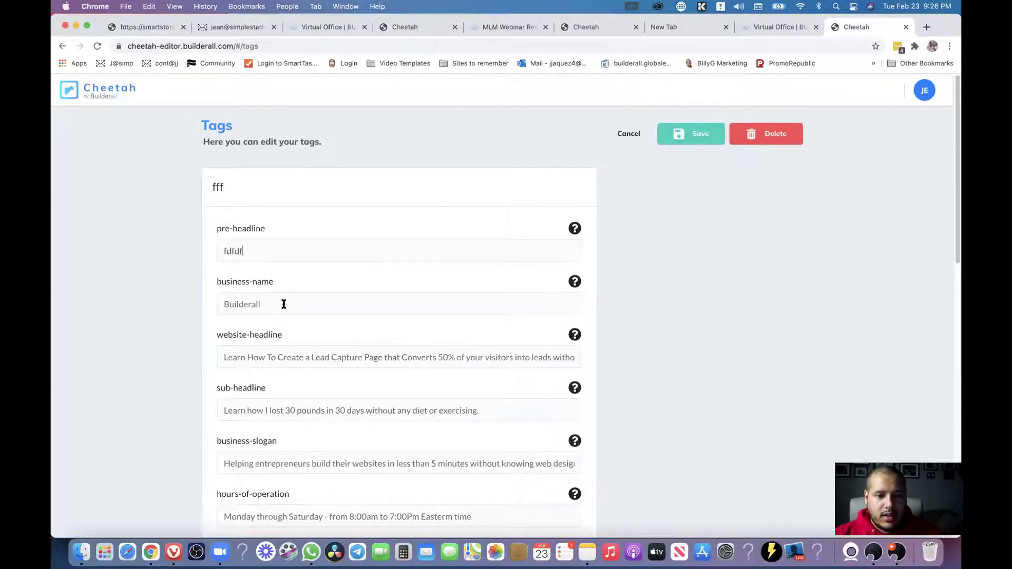
left_click(283, 305)
type("HJeafg")
left_click(282, 363)
type("gaer")
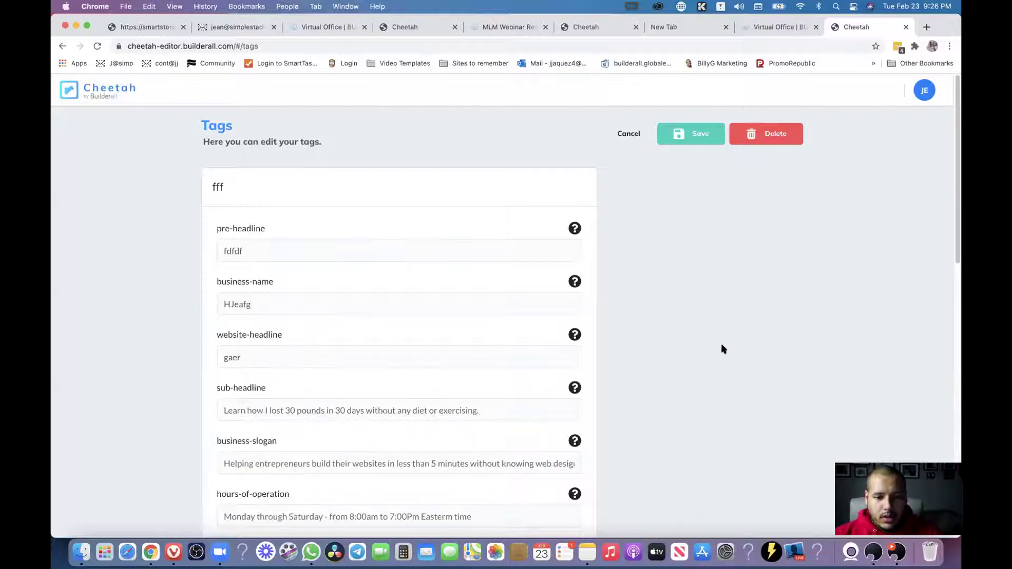
scroll(730, 332, "down", 1)
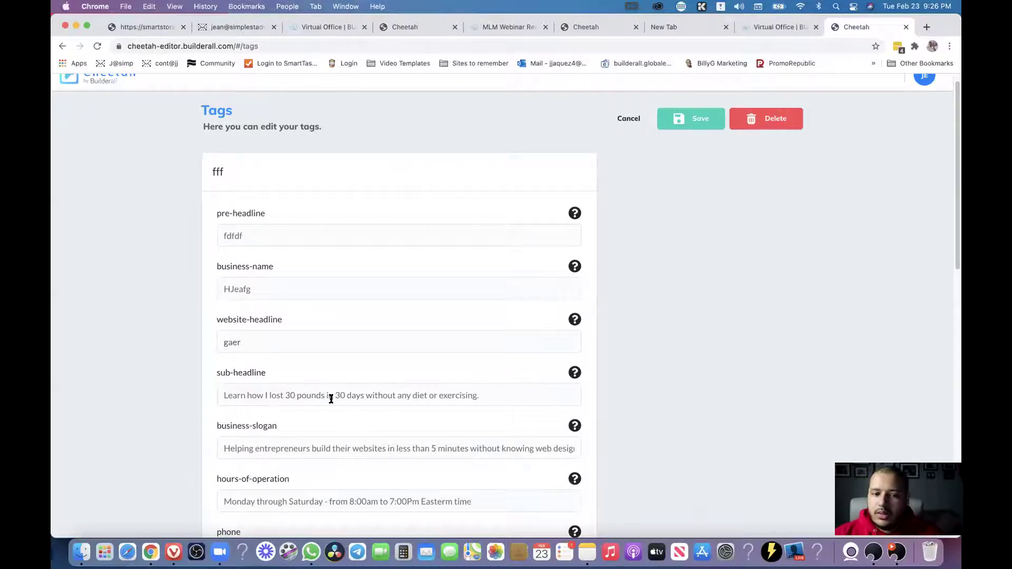
left_click(333, 396)
type("fgadgfafgad")
type("adfds")
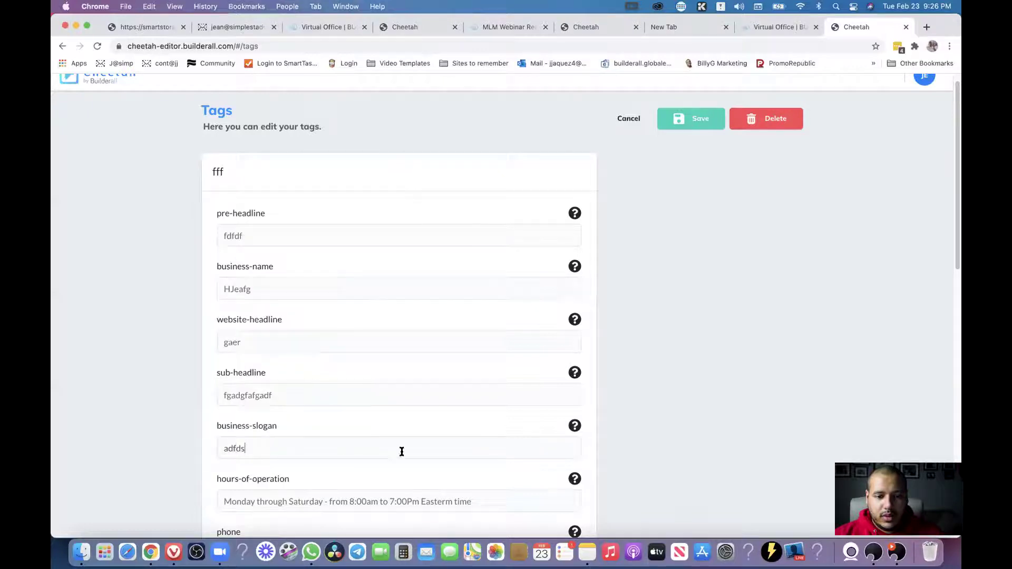
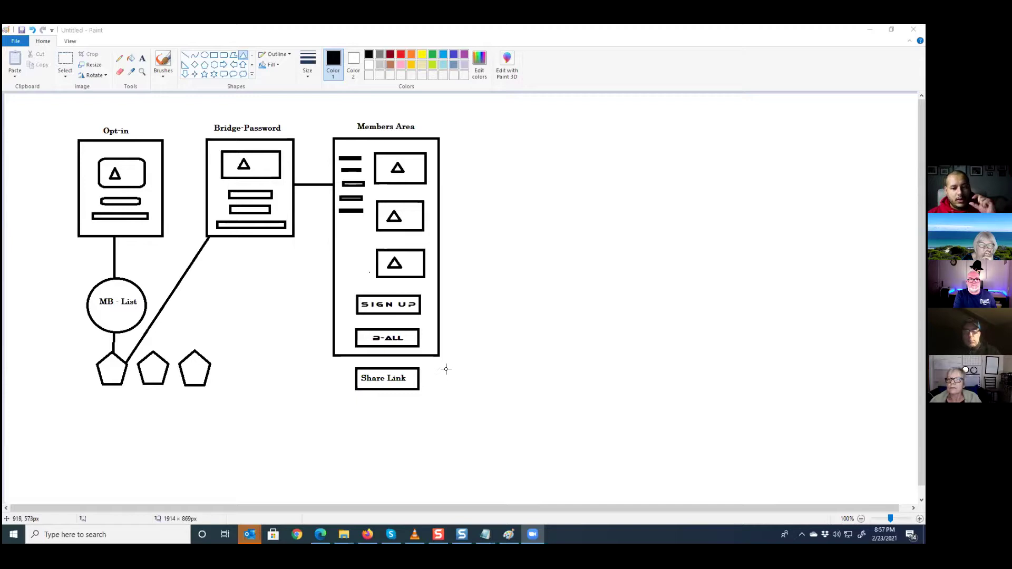
Draw connector lines from Share Link and B-ALL, a short Members Area menu bar, and a left vertical line.
mouse_move(420, 379)
left_mouse_down()
mouse_move(492, 375)
mouse_move(482, 380)
left_mouse_up()
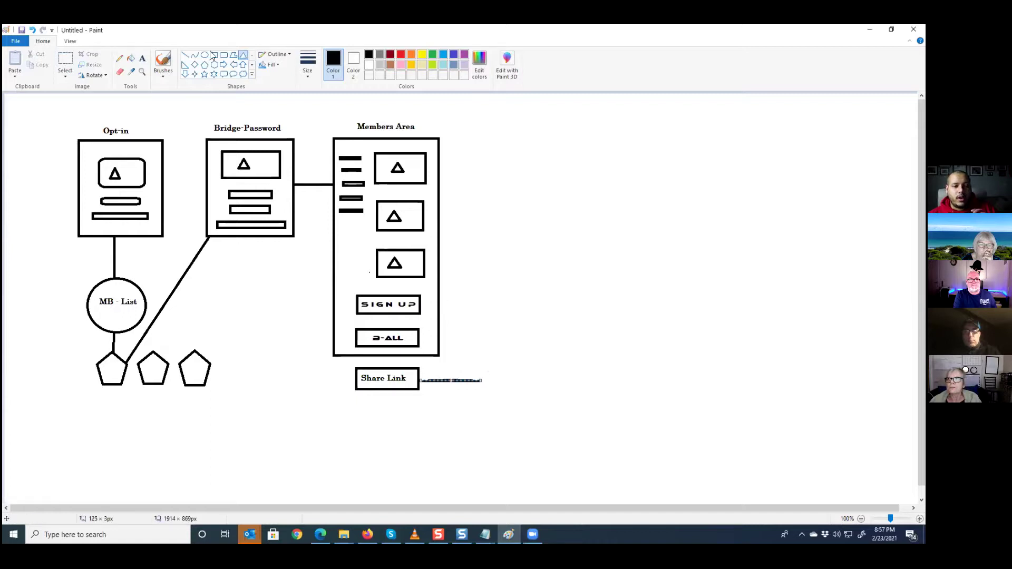
left_click(185, 55)
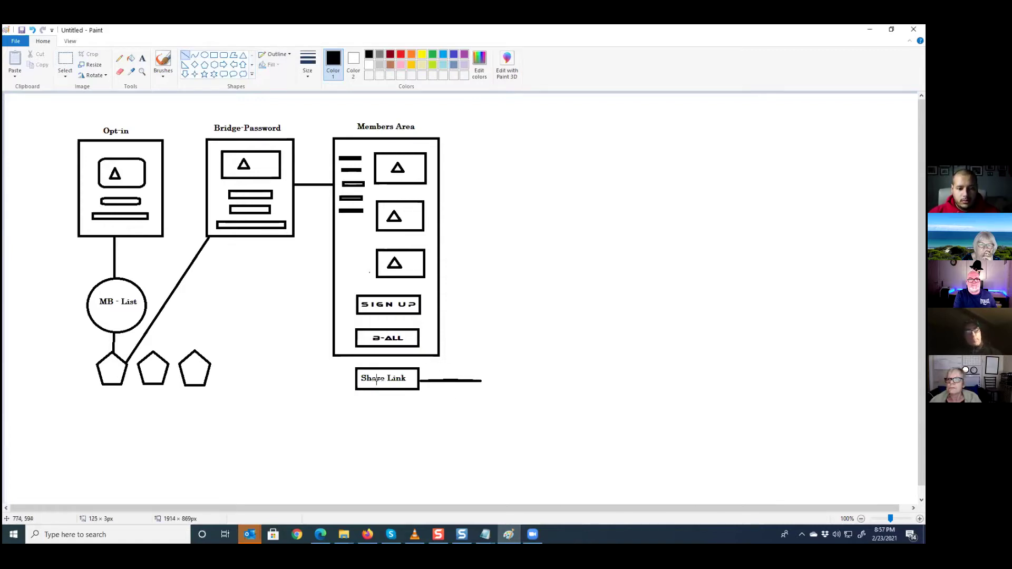
left_click_drag(441, 336, 531, 334)
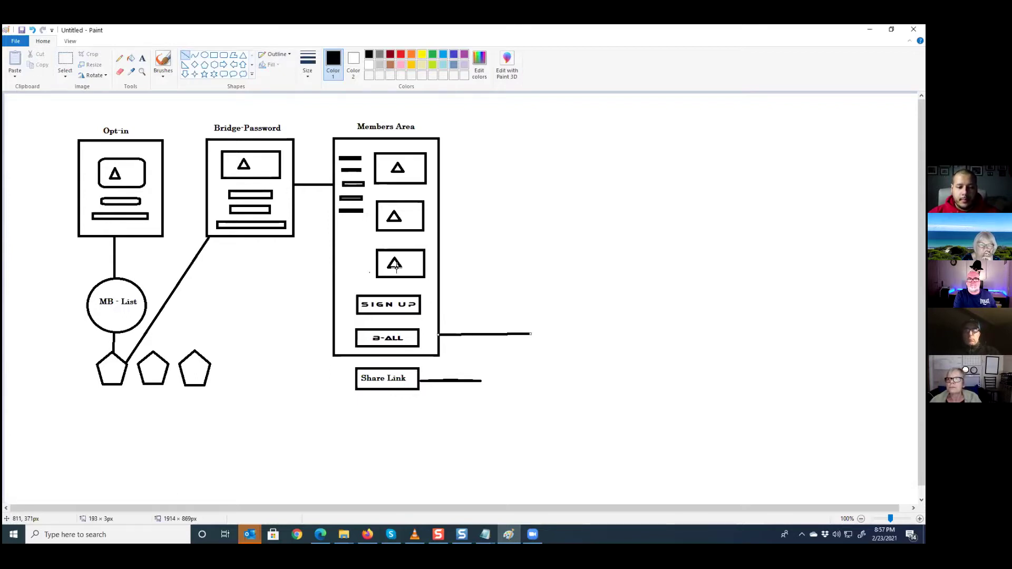
mouse_move(339, 229)
left_mouse_down()
mouse_move(358, 239)
mouse_move(365, 230)
left_mouse_up()
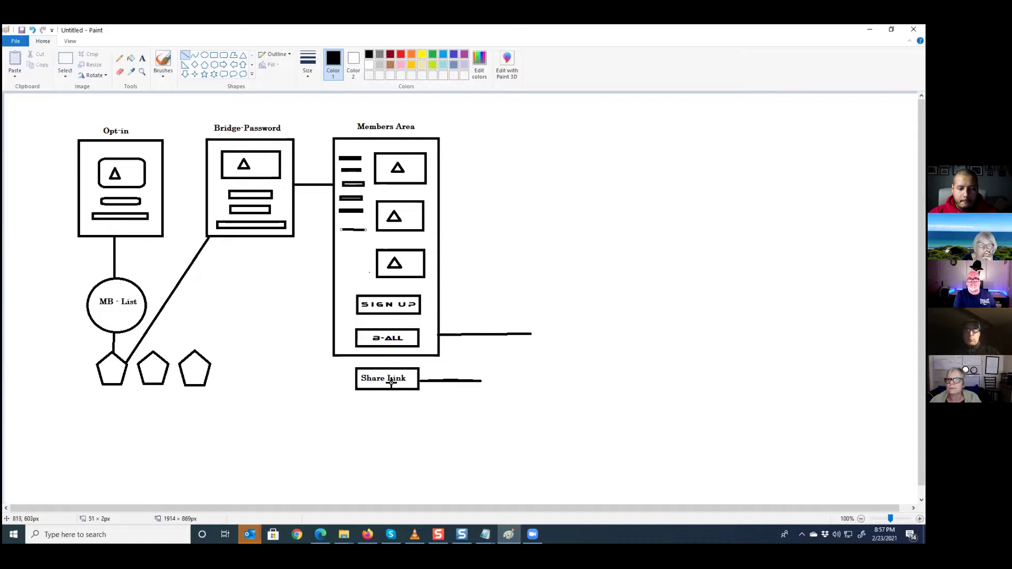
mouse_move(67, 106)
left_mouse_down()
mouse_move(432, 116)
mouse_move(461, 357)
mouse_move(36, 456)
mouse_move(41, 359)
mouse_move(52, 411)
mouse_move(65, 406)
left_mouse_up()
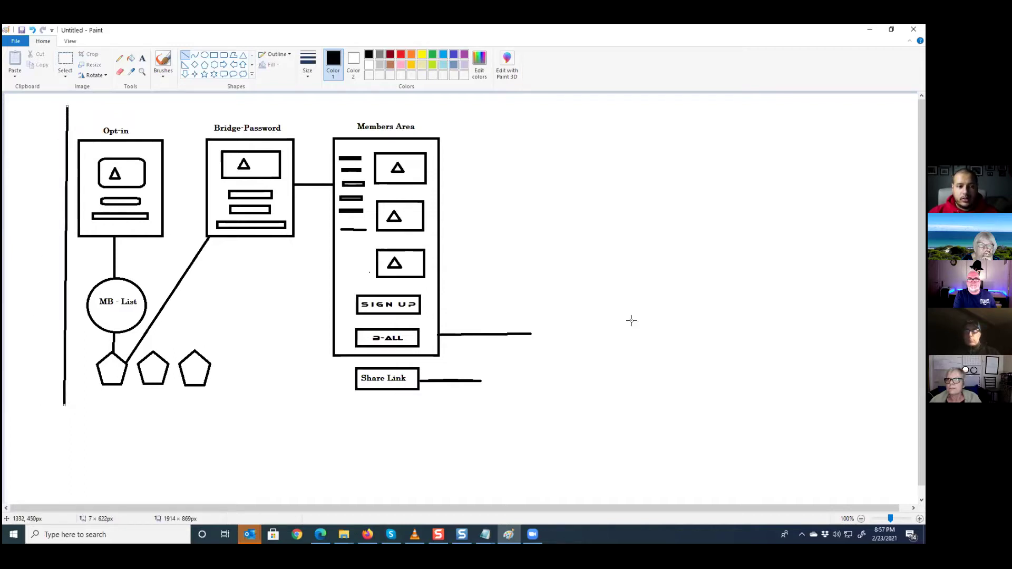